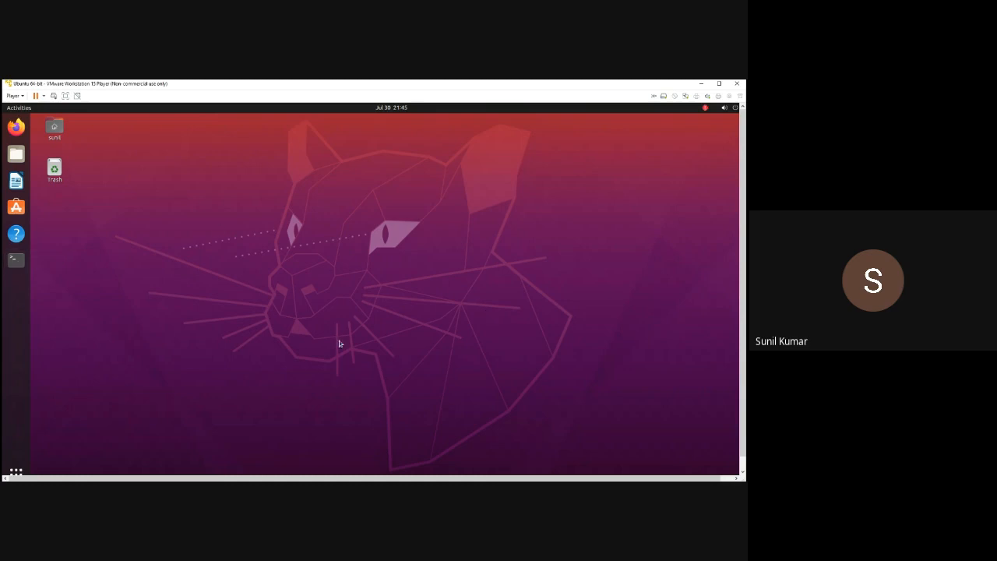
- Open a terminal, write the command "sudo apt install tkgate" without running it, and maximize the terminal window
left_click(17, 261)
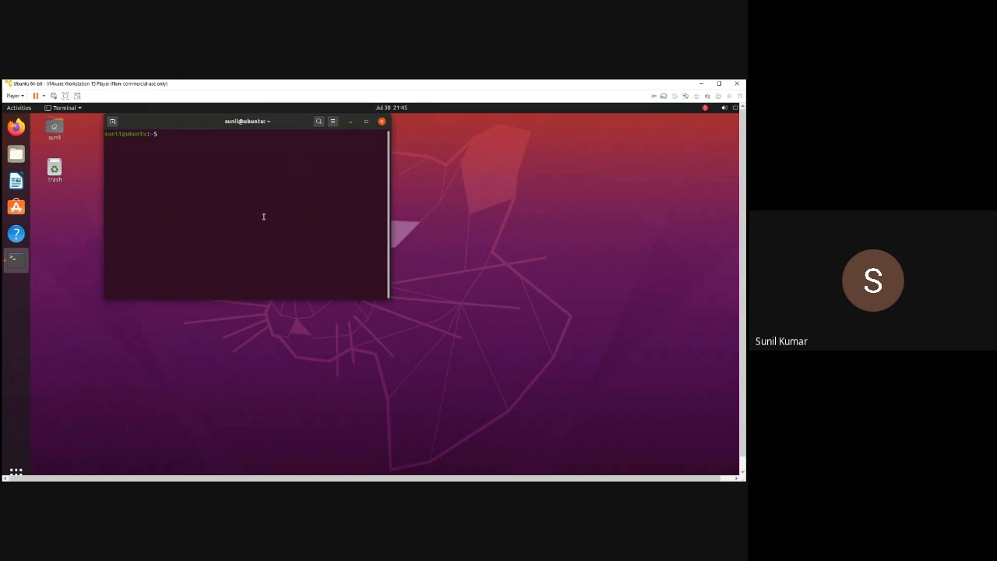
type("su")
type("do ")
type("apt u")
type("pdate")
key("BackSpace")
key("BackSpace")
key("BackSpace")
key("BackSpace")
key("BackSpace")
key("BackSpace")
type("install tkgate")
double_click(374, 122)
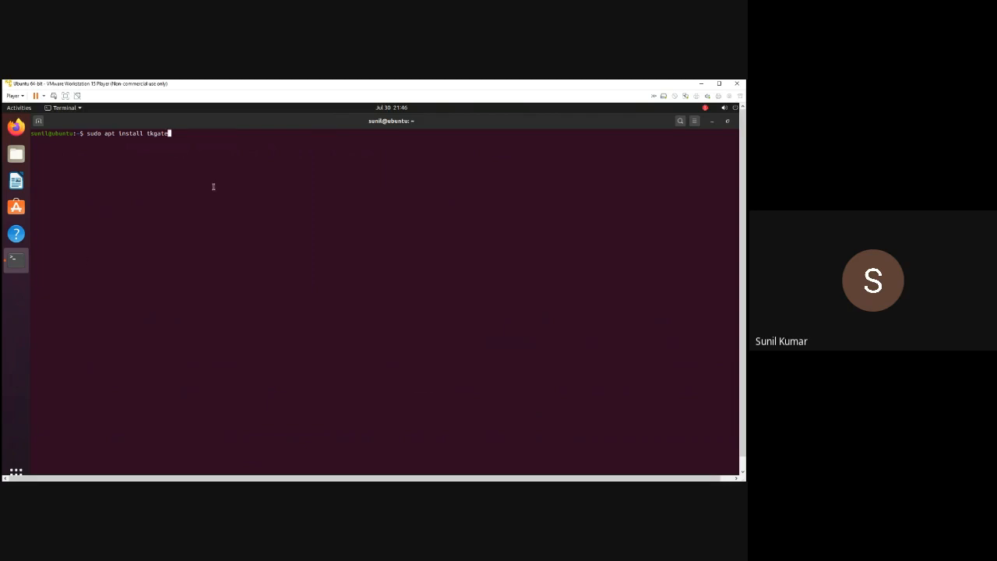
- Clear the install command from the prompt and launch TkGate with the command "tkgate"
key("BackSpace")
key("BackSpace")
key("BackSpace")
key("BackSpace")
key("BackSpace")
key("BackSpace")
key("BackSpace")
key("BackSpace")
key("BackSpace")
key("BackSpace")
key("BackSpace")
key("BackSpace")
key("BackSpace")
key("BackSpace")
key("BackSpace")
key("BackSpace")
key("BackSpace")
key("BackSpace")
key("BackSpace")
key("BackSpace")
type("tkgate")
key("Return")
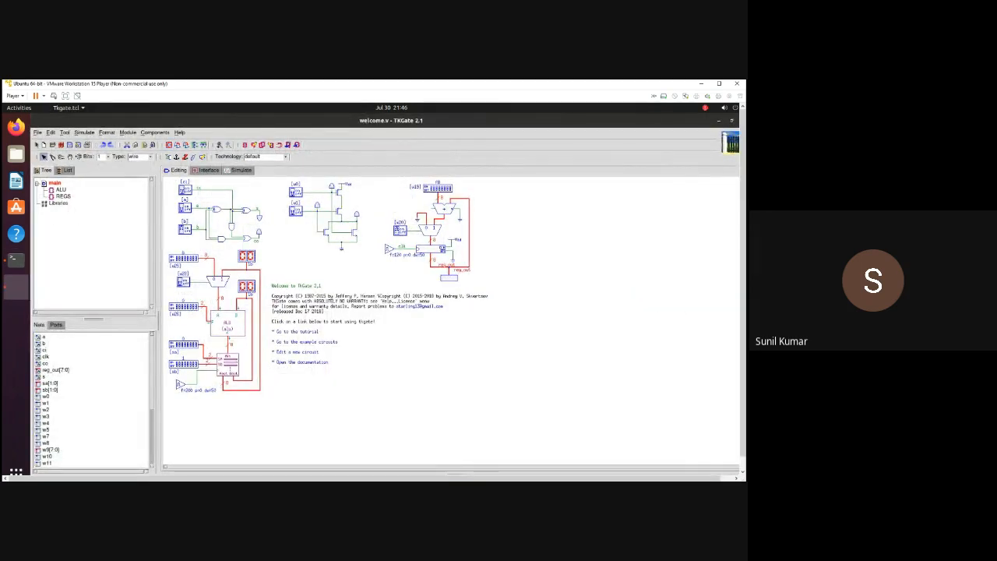
- Create a new circuit with the file name new.v and the top module name main
left_click(37, 133)
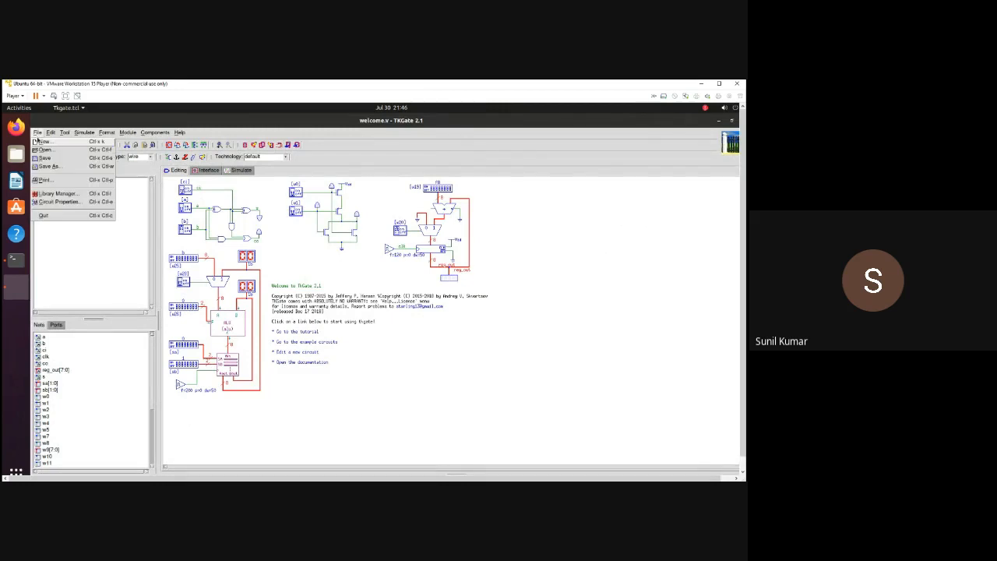
left_click(36, 140)
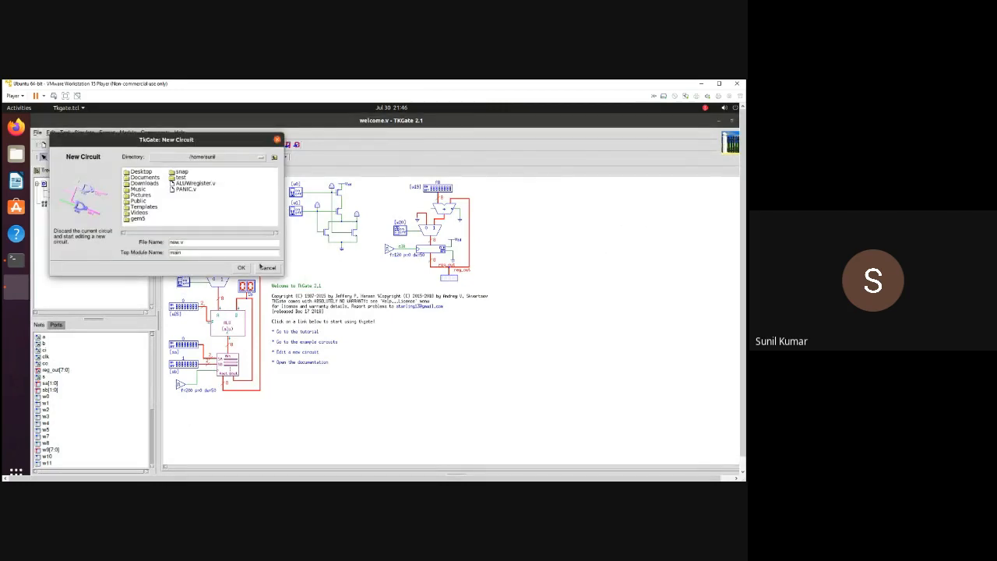
left_click(240, 269)
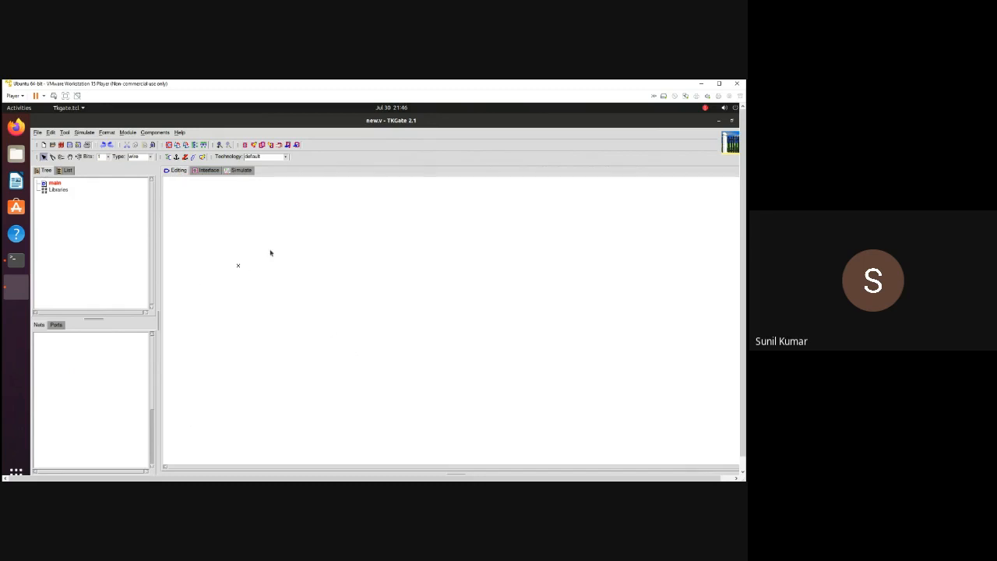
- Look at the circuit's Interface and Simulate views and return to the Editing view
left_click(206, 170)
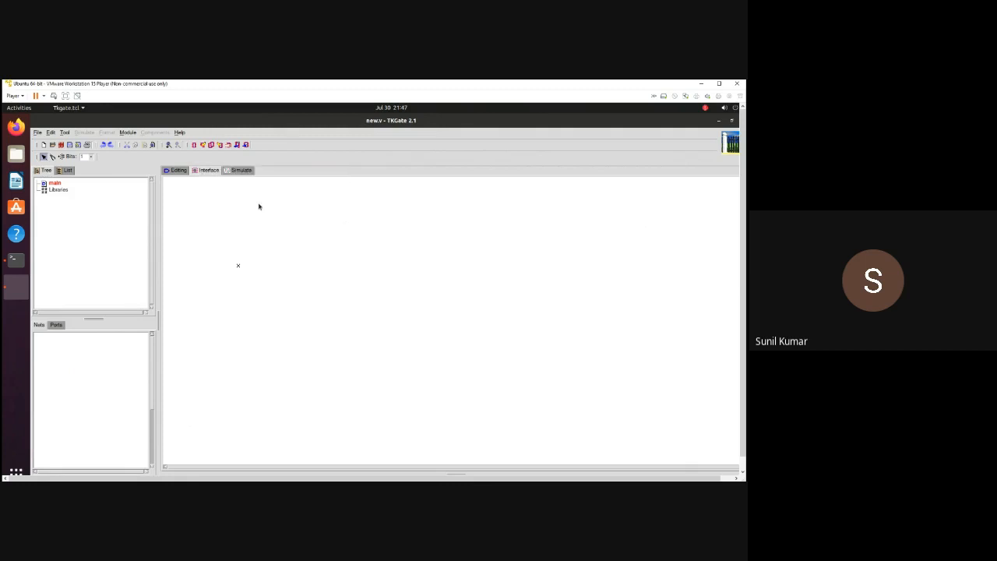
left_click(238, 170)
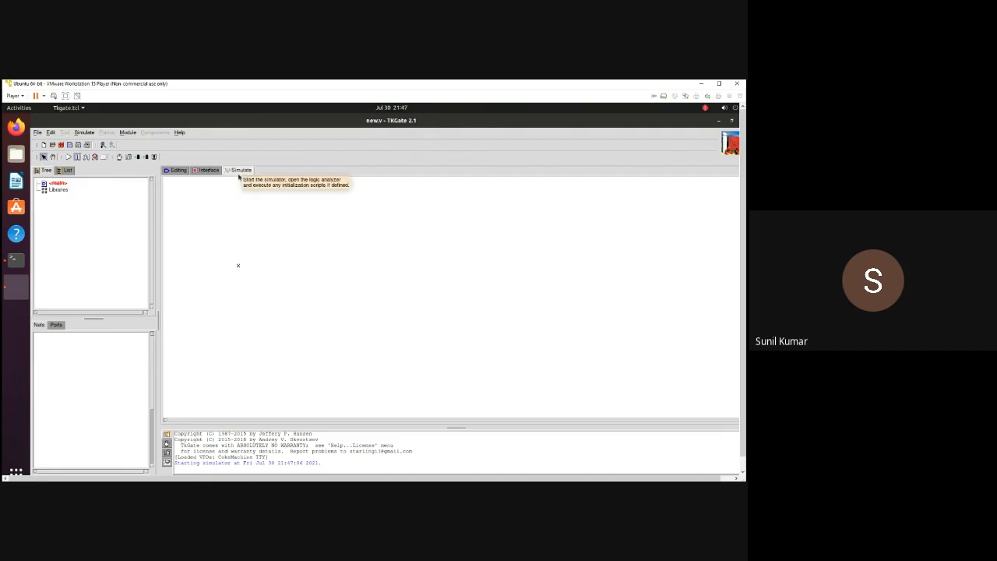
left_click(179, 172)
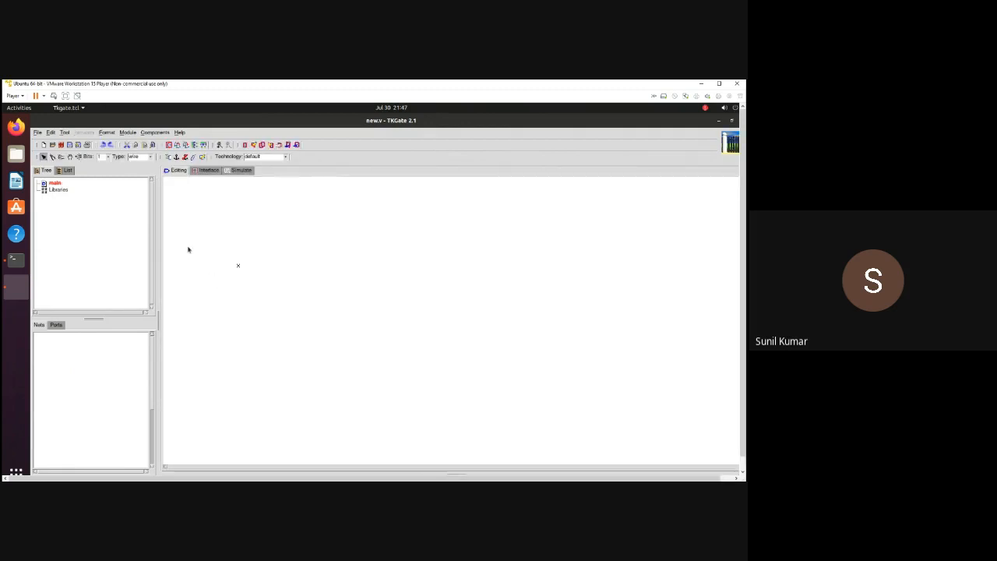
- Examine the component categories that can be placed on the canvas, including I/O, Memory and Signals
right_click(218, 214)
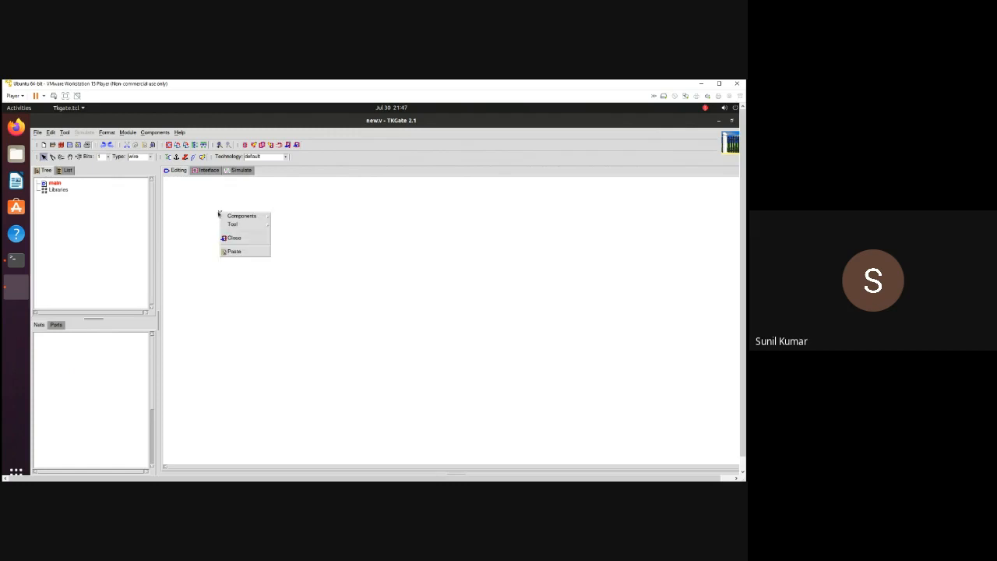
left_click(207, 210)
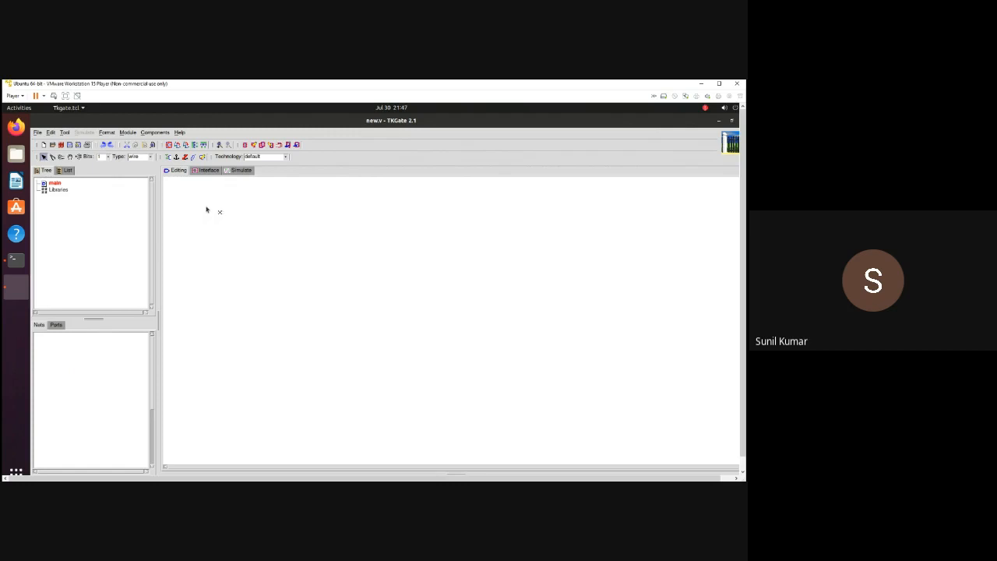
right_click(206, 209)
mouse_move(219, 212)
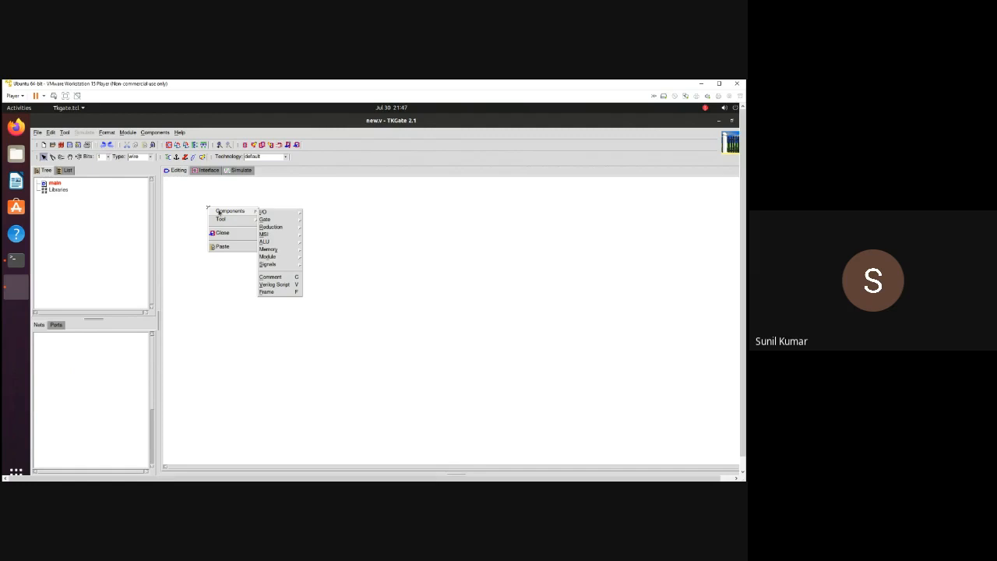
mouse_move(268, 214)
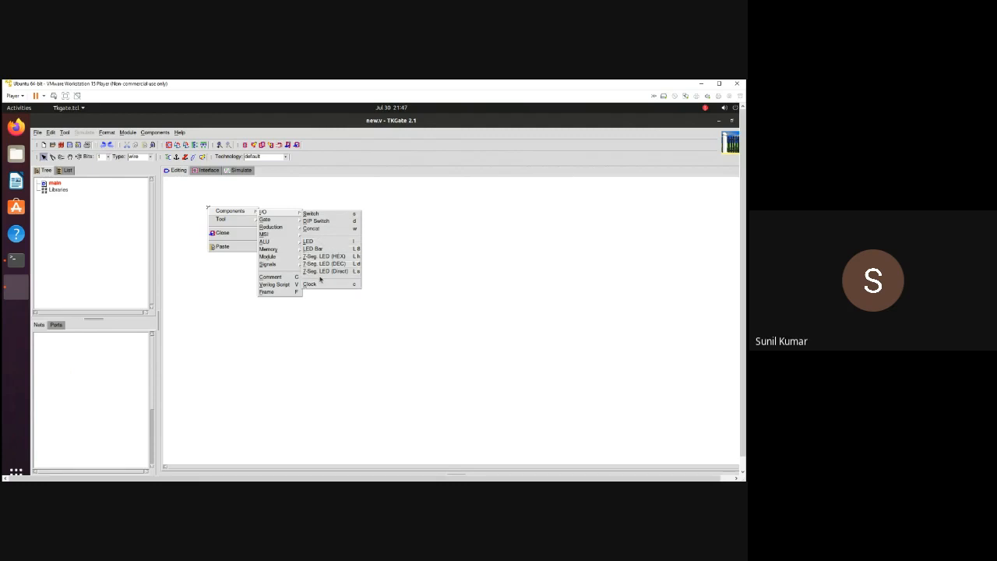
mouse_move(291, 242)
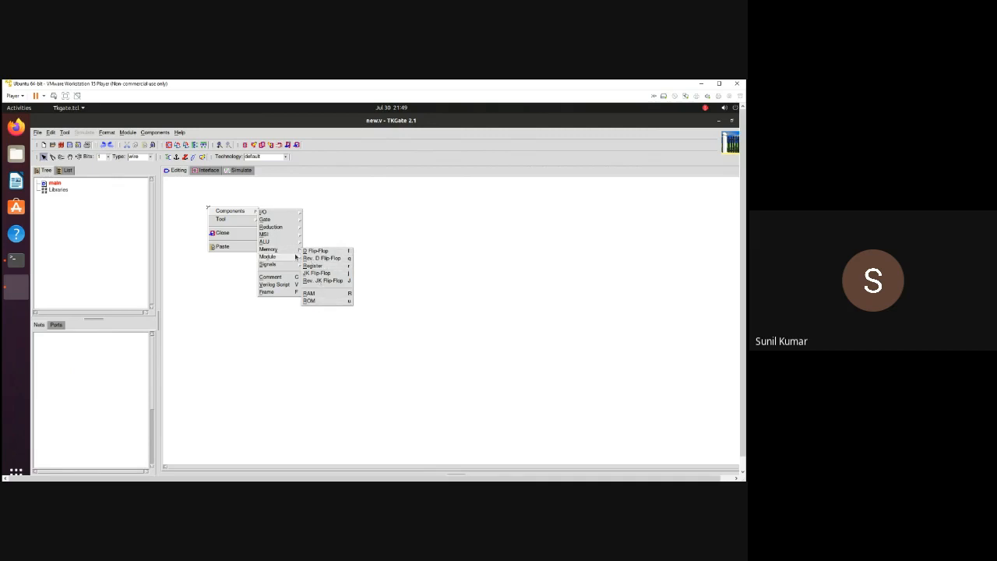
mouse_move(288, 258)
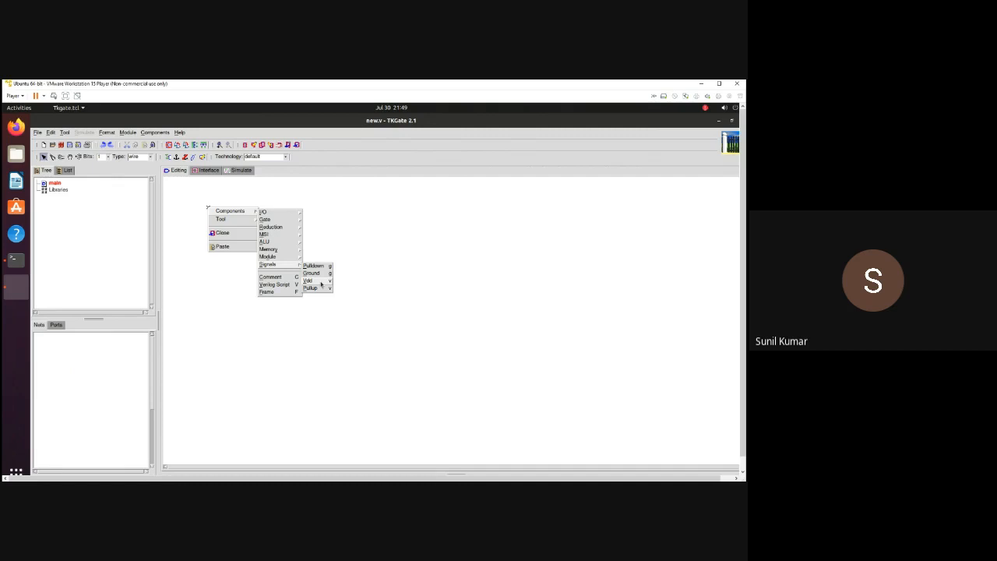
mouse_move(233, 222)
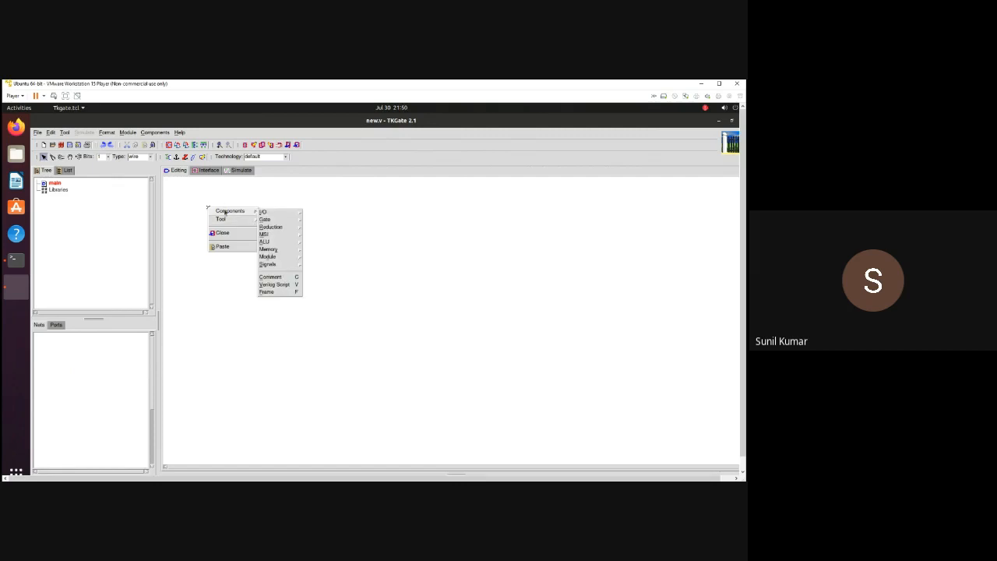
- Add two switches to the empty circuit and move the first one just above the second
mouse_move(268, 212)
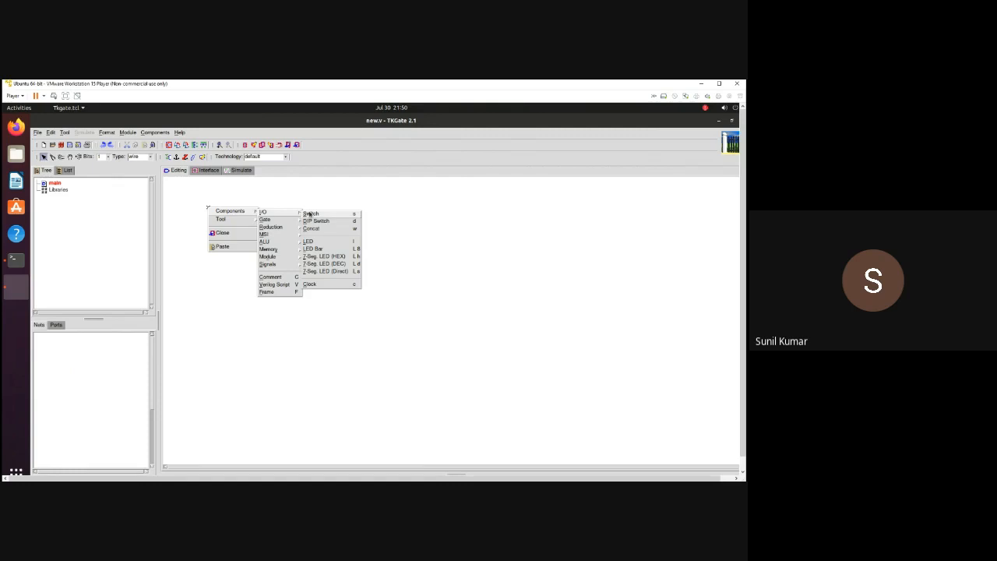
left_click(309, 214)
right_click(239, 254)
mouse_move(269, 256)
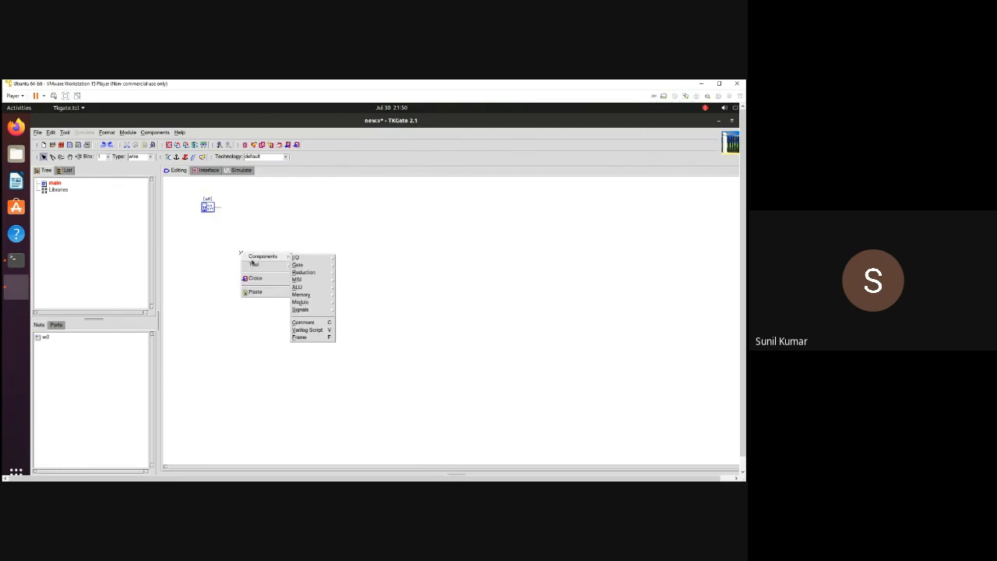
left_click(349, 260)
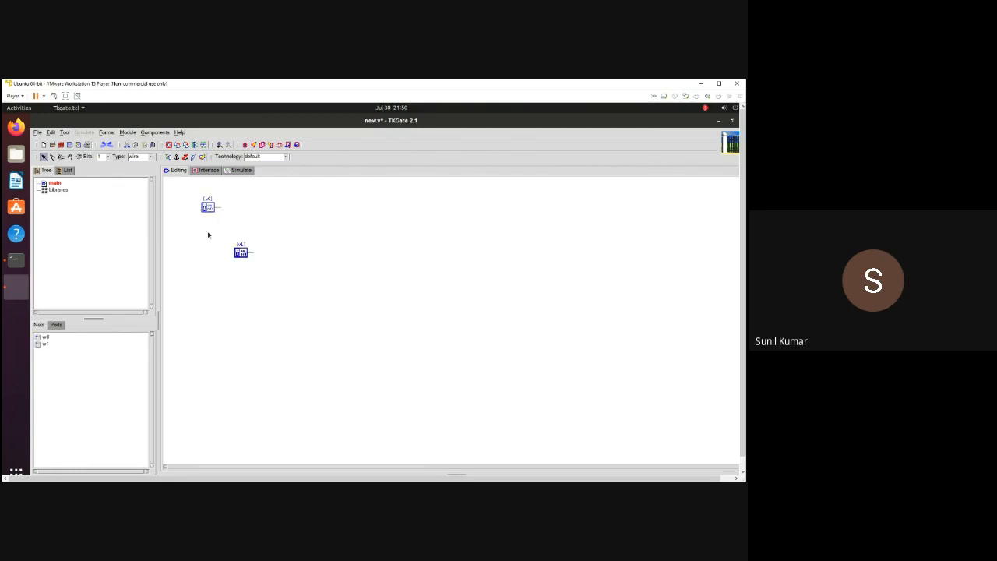
left_click_drag(204, 210, 237, 233)
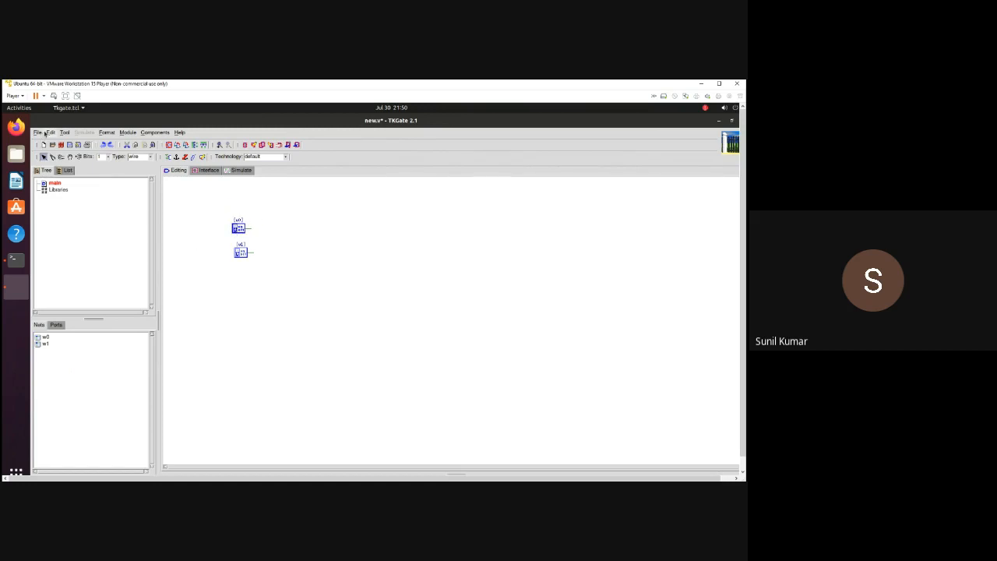
- Move both switches together farther right on the canvas and align the lower switch directly beneath the upper one
left_click(49, 133)
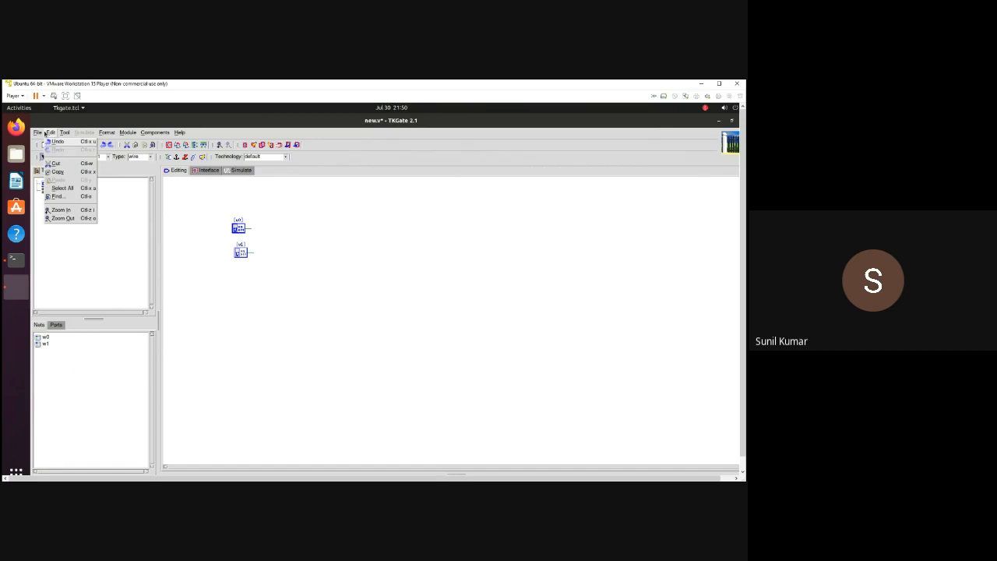
left_click(62, 210)
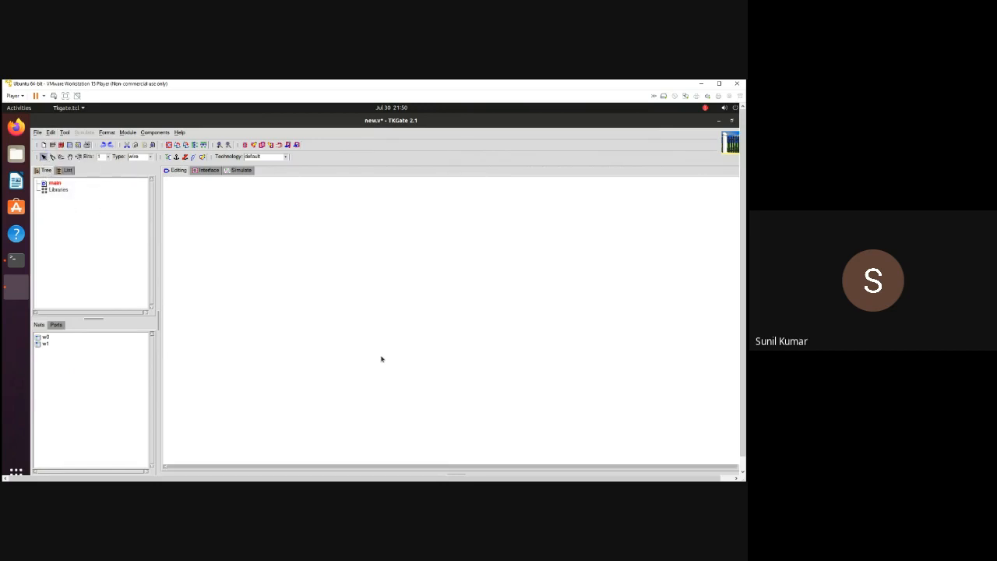
left_click(162, 469)
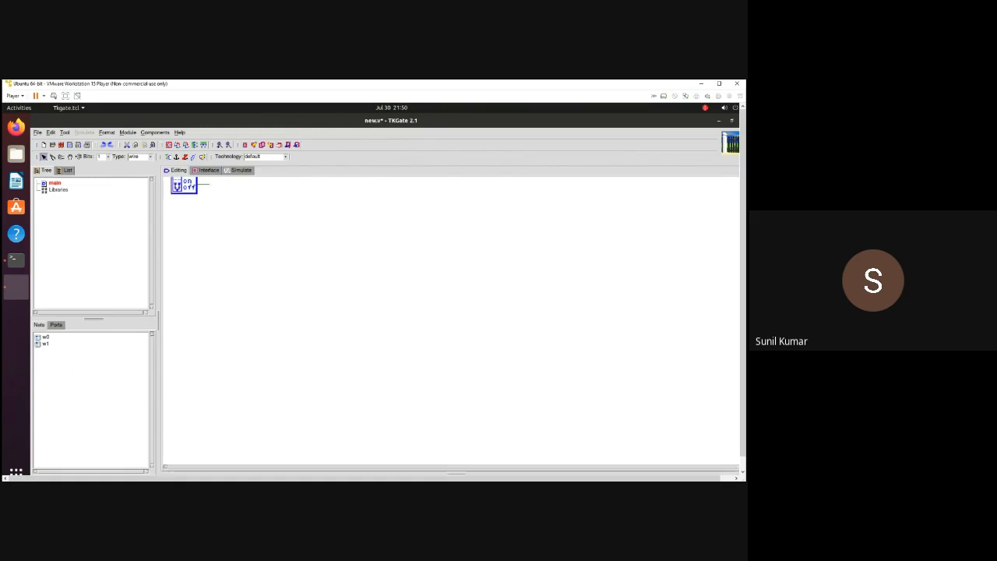
double_click(636, 83)
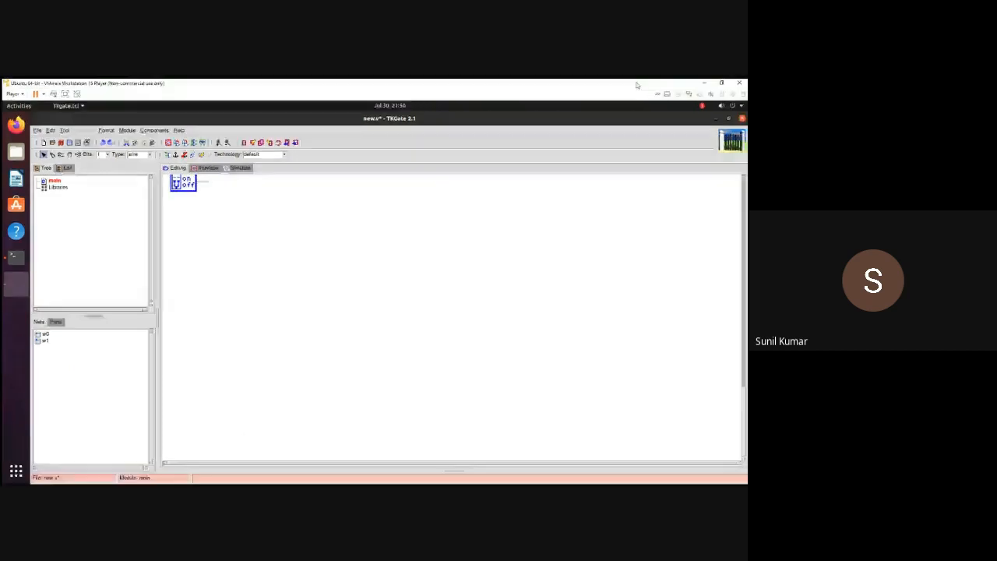
left_click(743, 178)
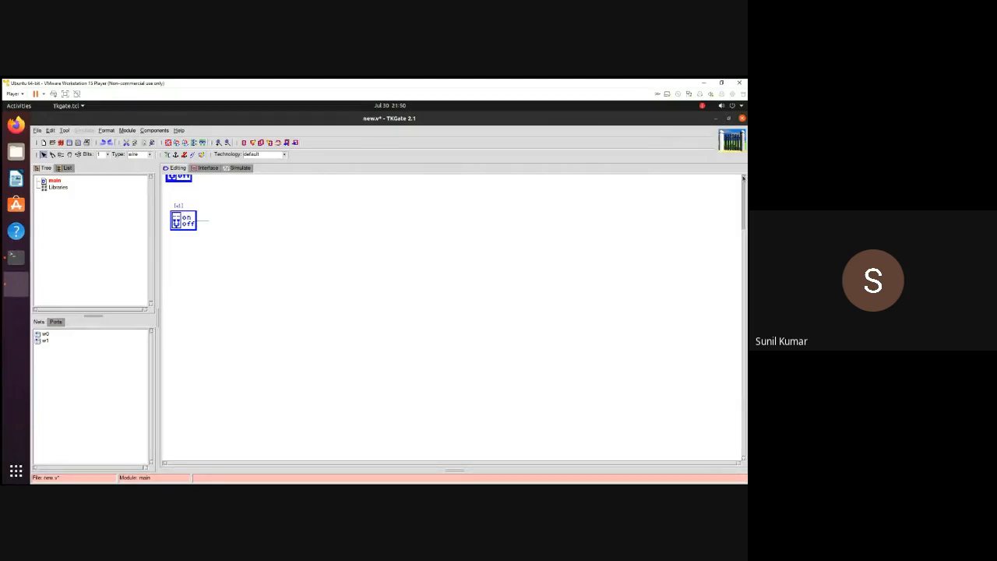
left_click(743, 179)
left_click(743, 178)
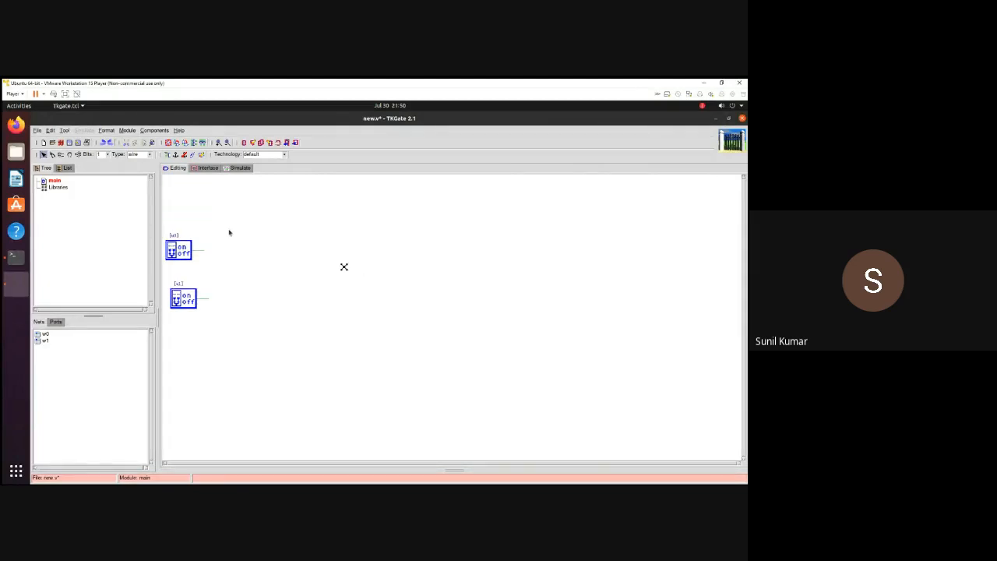
left_click_drag(227, 216, 163, 335)
left_click_drag(180, 247, 285, 256)
left_click(306, 306)
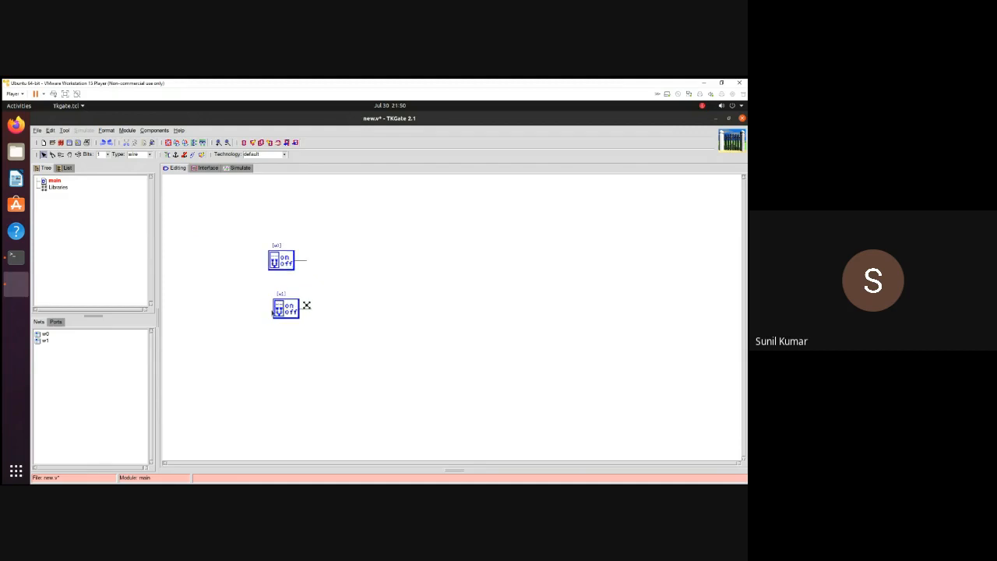
left_click(386, 314)
left_click_drag(289, 314, 285, 313)
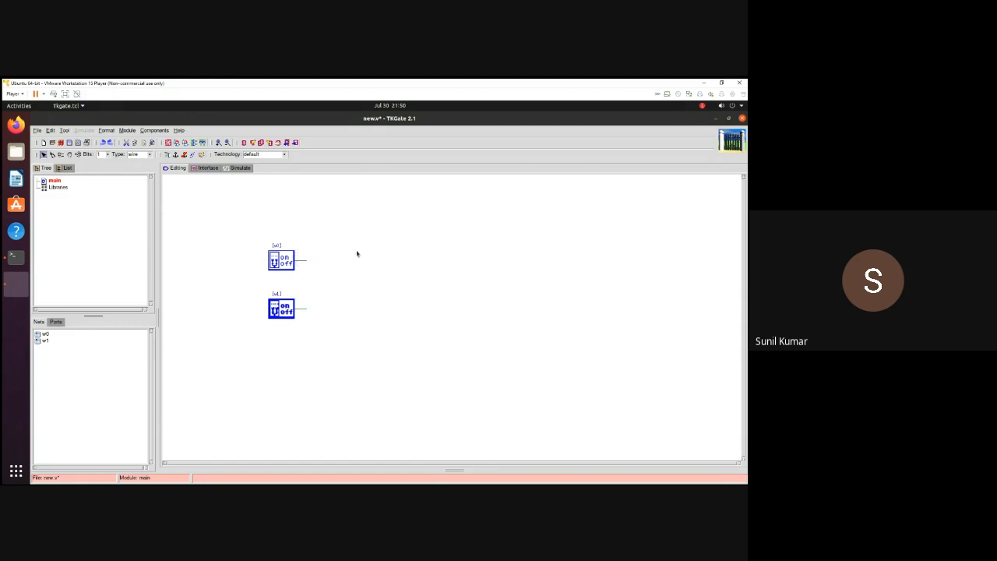
- Add an AND gate and place it to the right of the upper switch
right_click(340, 222)
mouse_move(390, 225)
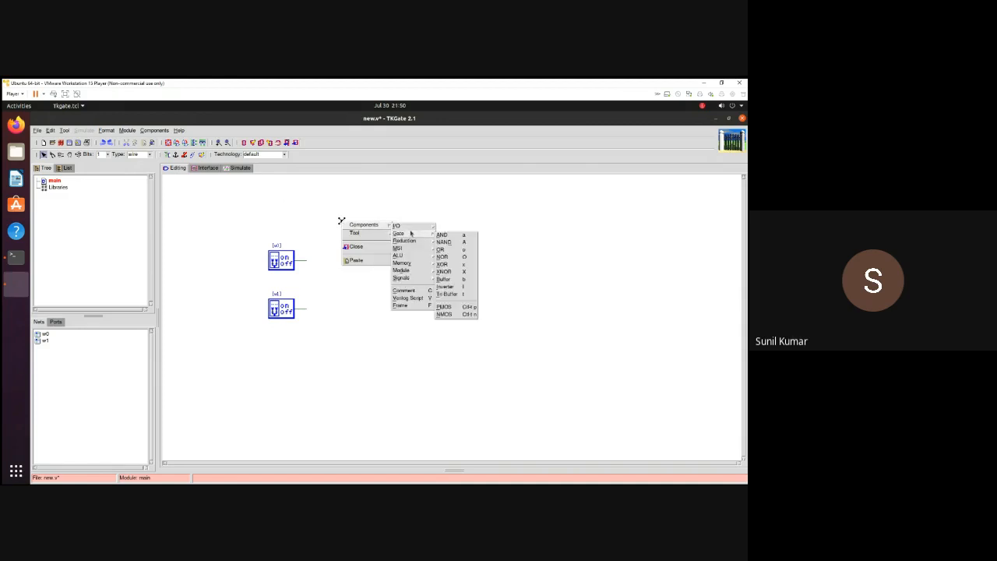
left_click(441, 234)
left_click_drag(345, 223, 371, 267)
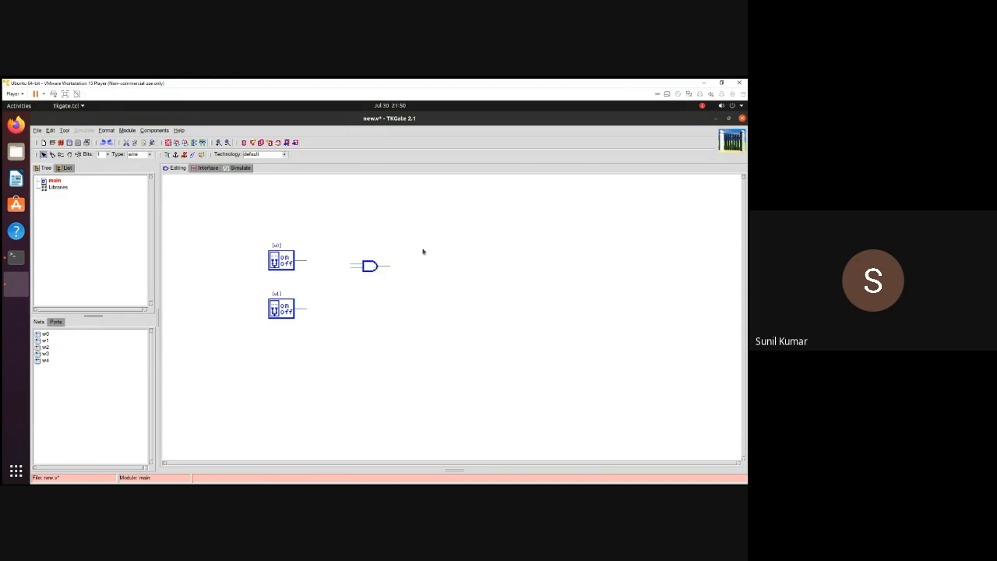
- Add an LED and position it to the right of the AND gate, slightly higher than the gate
right_click(497, 216)
mouse_move(521, 219)
mouse_move(576, 223)
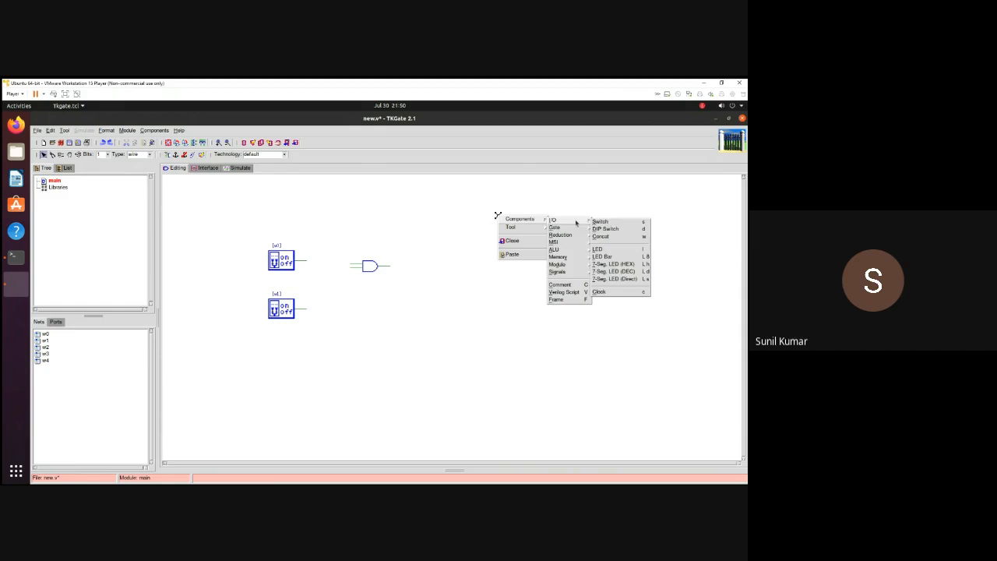
left_click(606, 251)
left_click_drag(499, 219, 478, 242)
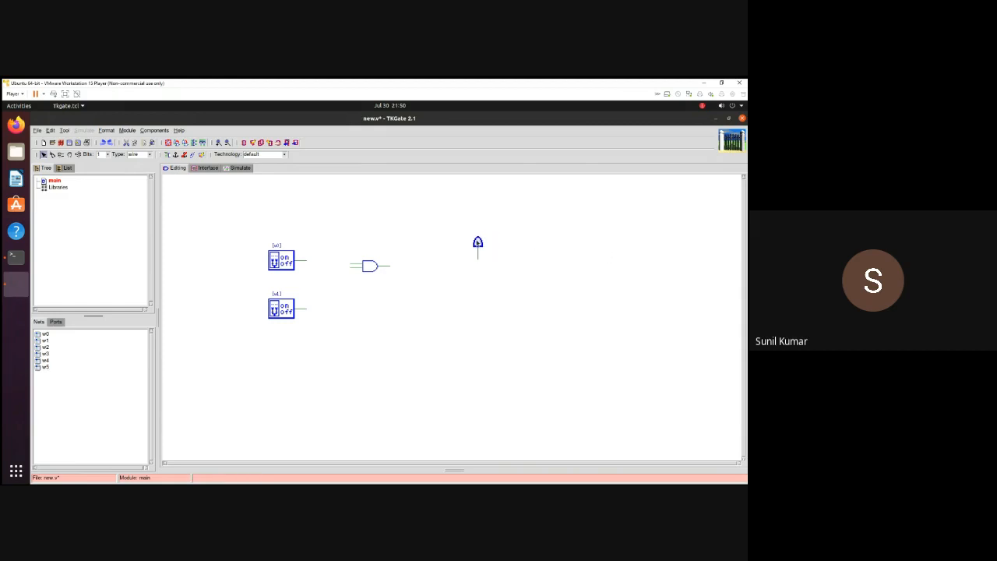
- Wire the upper switch's output to the upper input of the AND gate
left_click(306, 260)
mouse_move(307, 260)
left_mouse_down()
mouse_move(348, 259)
mouse_move(314, 260)
left_mouse_up()
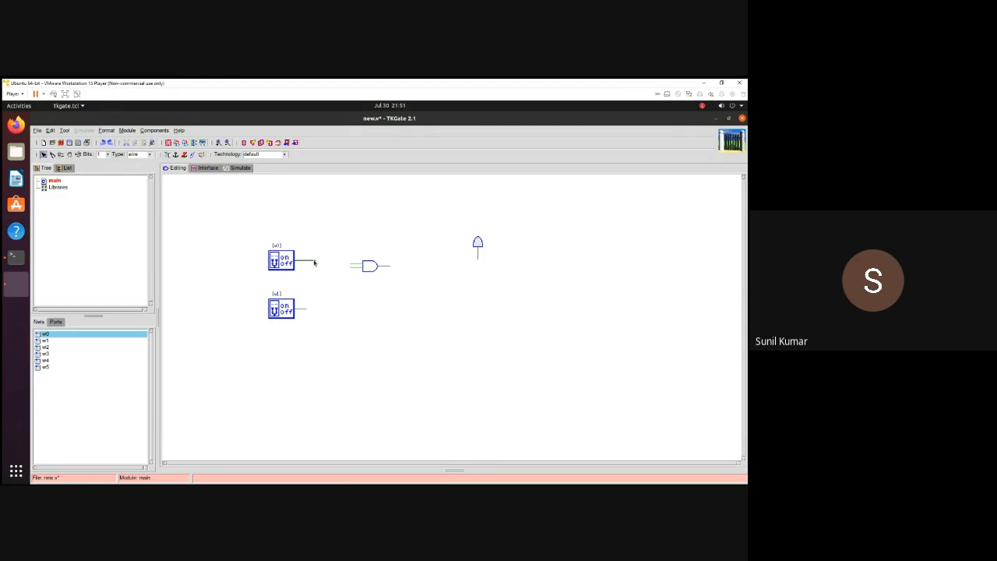
left_click(315, 261)
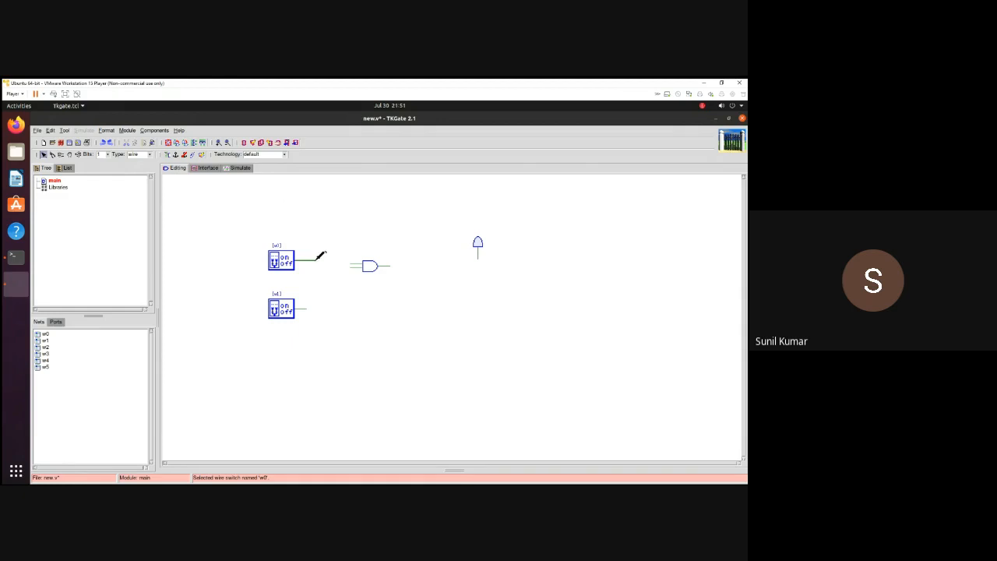
left_click_drag(316, 260, 351, 262)
left_click_drag(350, 262, 351, 264)
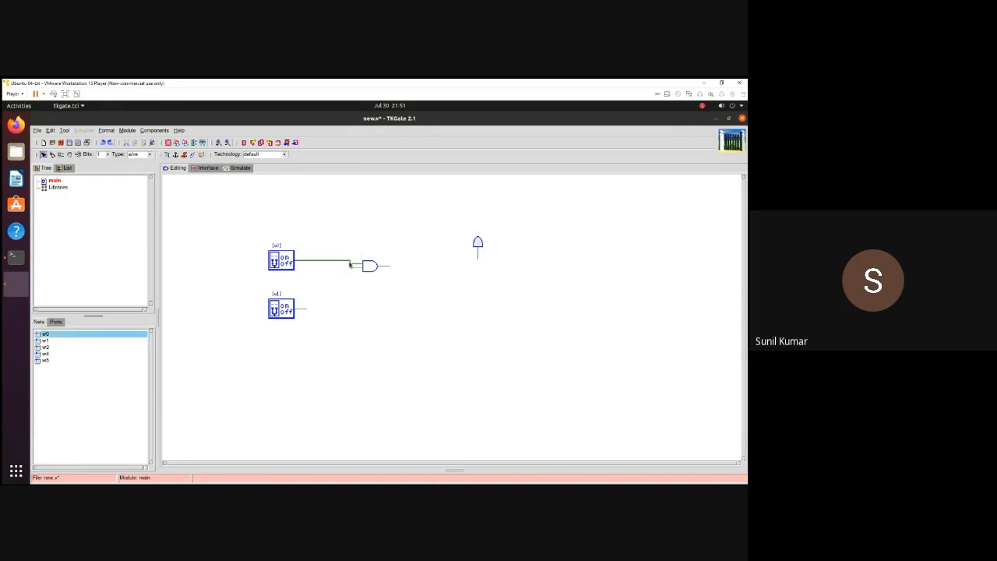
- Wire the lower switch to the AND gate's lower input and the gate's output to the LED, centering the gate vertically between the switches
mouse_move(304, 311)
left_mouse_down()
mouse_move(338, 301)
mouse_move(352, 260)
mouse_move(498, 262)
mouse_move(479, 260)
left_mouse_up()
left_click(476, 307)
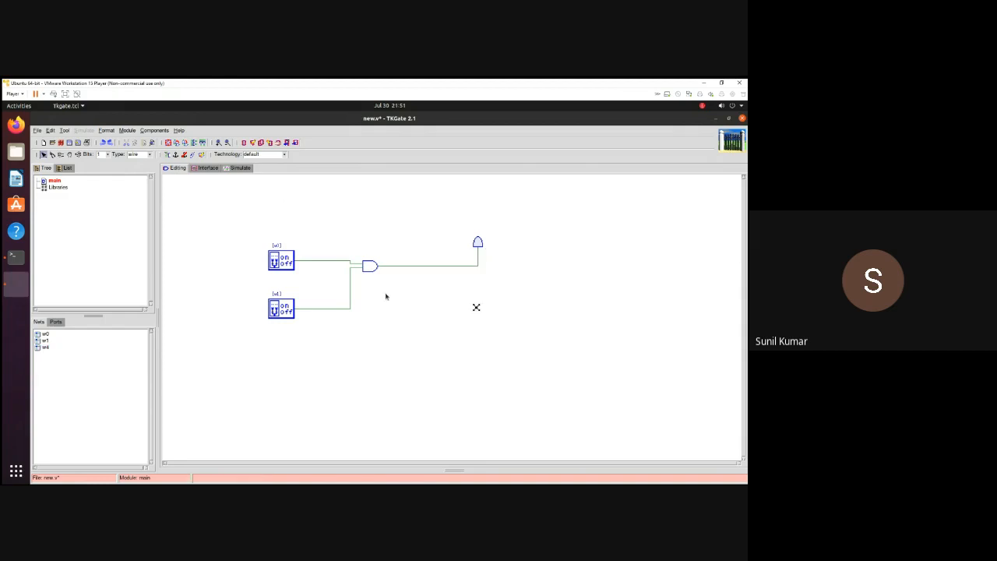
mouse_move(372, 267)
left_mouse_down()
mouse_move(377, 287)
mouse_move(448, 276)
mouse_move(339, 274)
mouse_move(434, 288)
mouse_move(425, 276)
mouse_move(436, 287)
mouse_move(348, 277)
mouse_move(421, 285)
mouse_move(375, 281)
left_mouse_up()
left_click(399, 323)
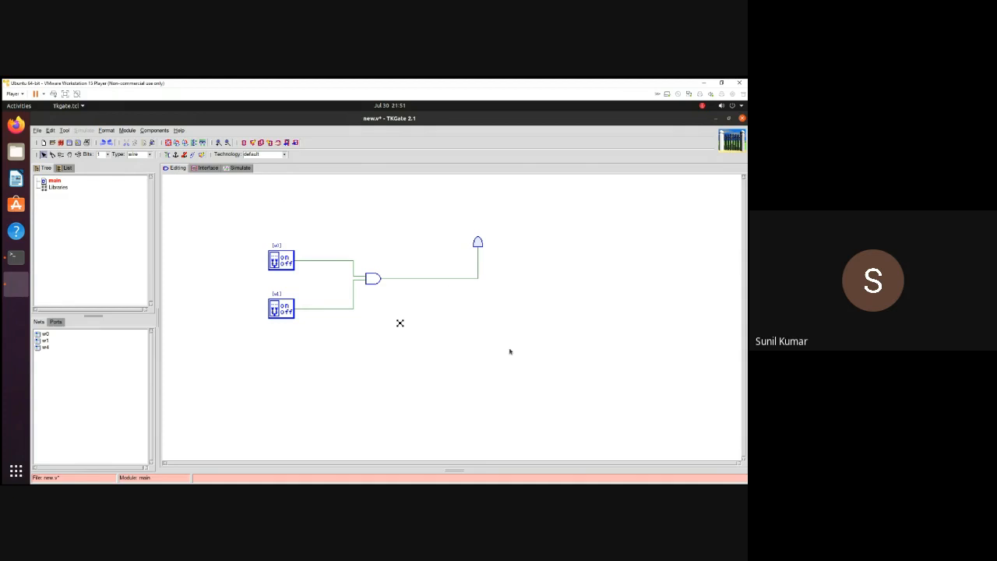
- Simulate the AND gate circuit, toggle both switches on and off to check the LED, and return to editing mode
left_click(239, 169)
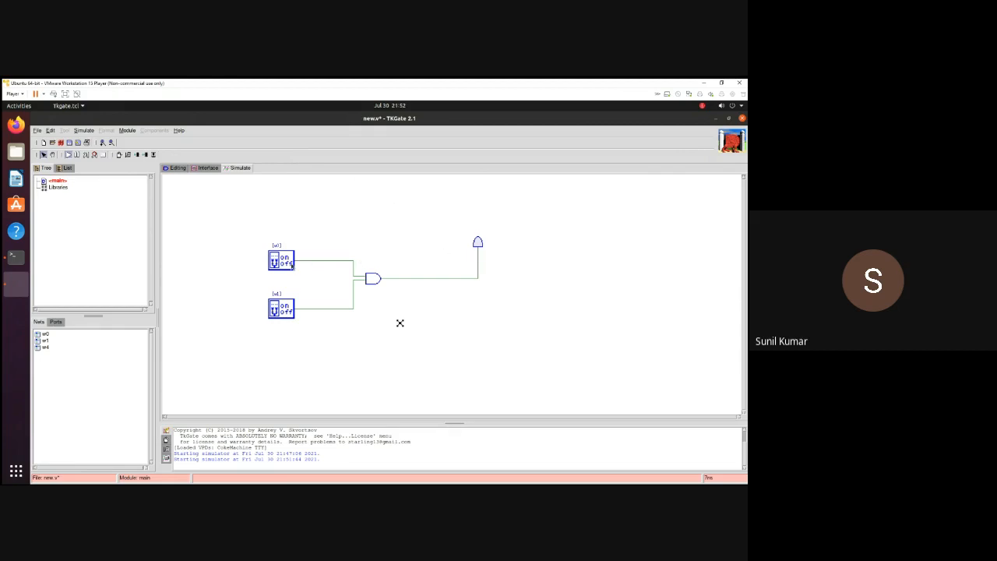
left_click(286, 266)
left_click(288, 311)
left_click(284, 305)
left_click(279, 264)
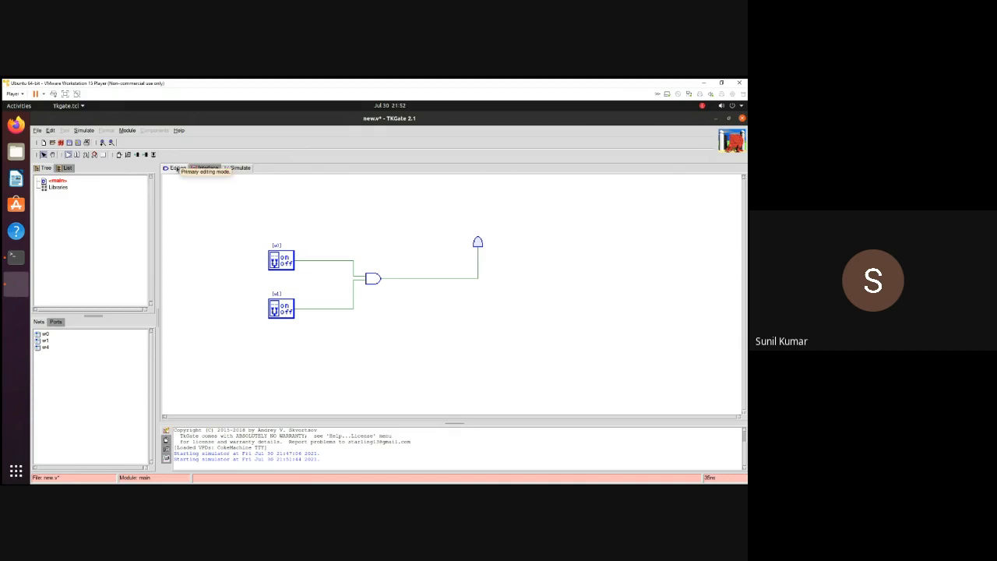
left_click(177, 168)
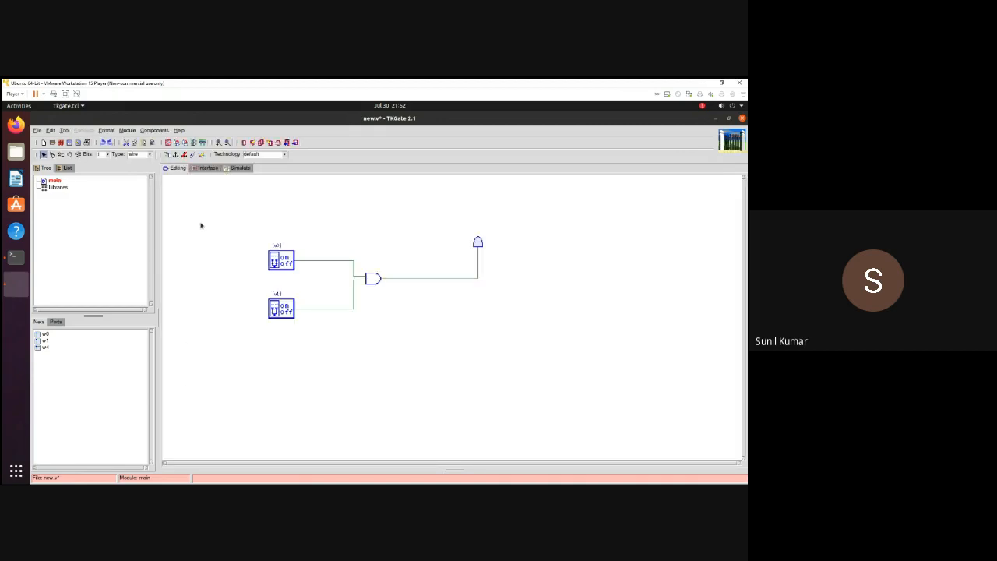
- Cut the wires from both switches to the AND gate and the wire leading to the LED
left_click(333, 249)
right_click(358, 207)
mouse_move(372, 220)
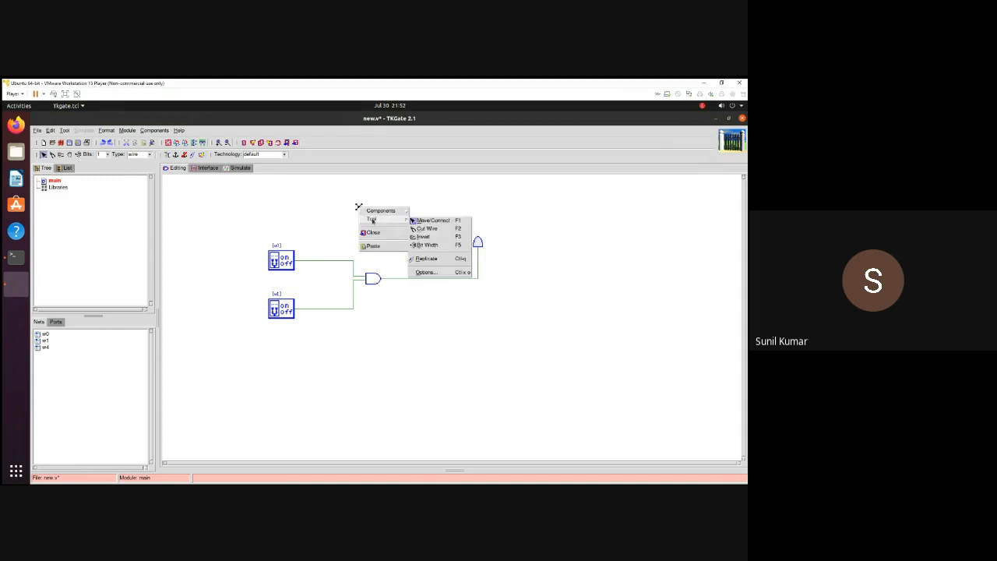
left_click(427, 228)
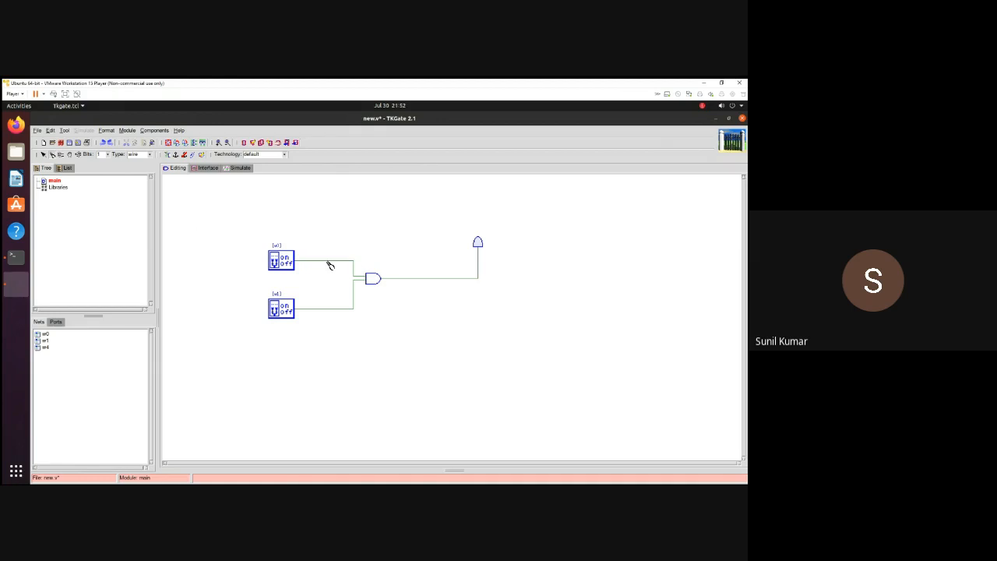
left_click(328, 260)
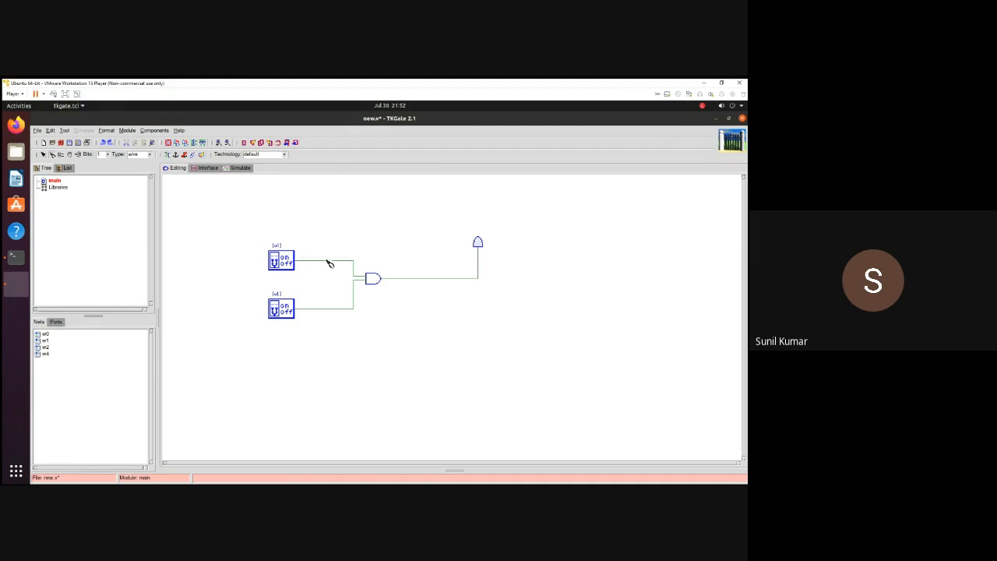
left_click(322, 309)
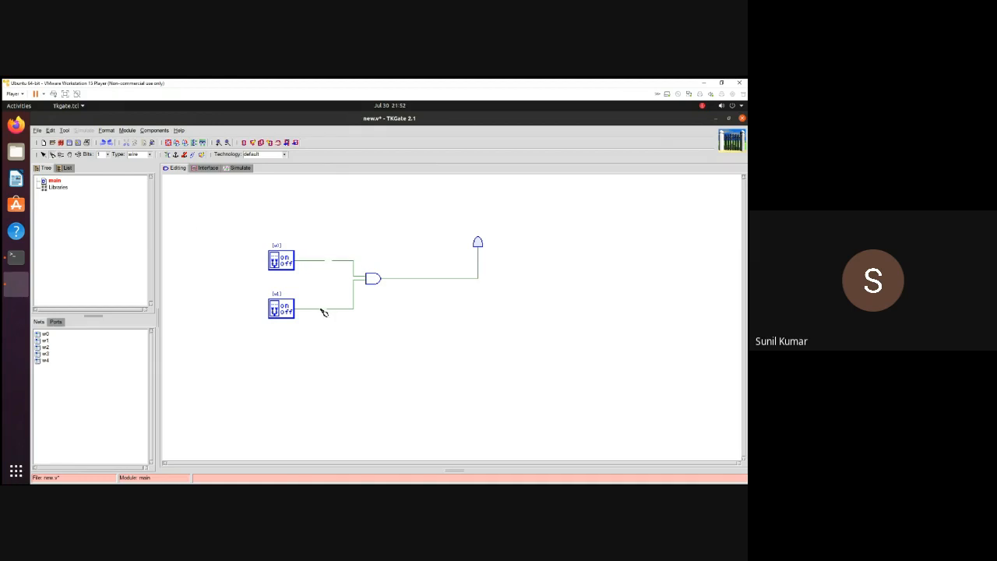
left_click(477, 265)
- Delete the AND gate using the Move/Connect tool and move the LED farther up and to the right
right_click(200, 211)
mouse_move(222, 211)
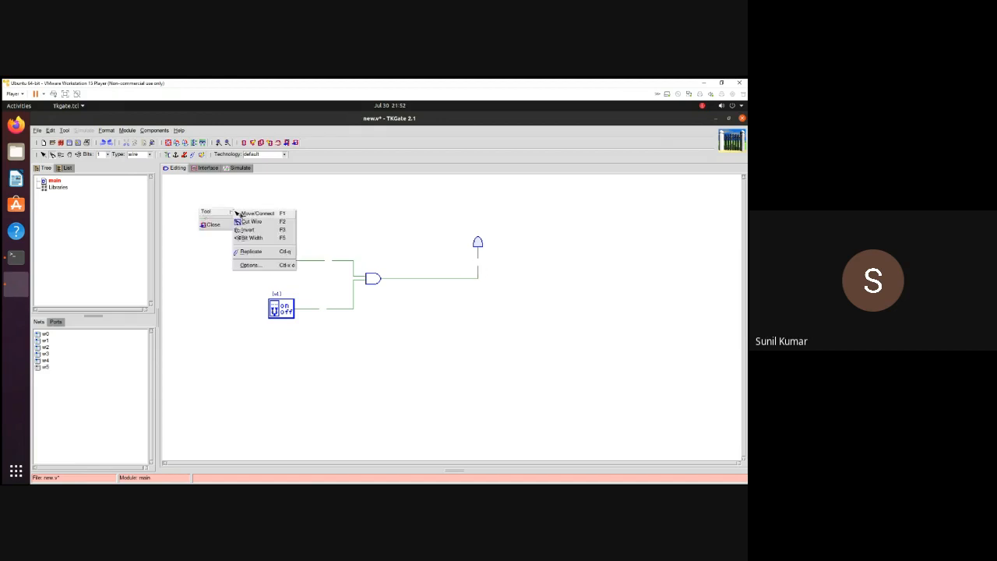
left_click(259, 213)
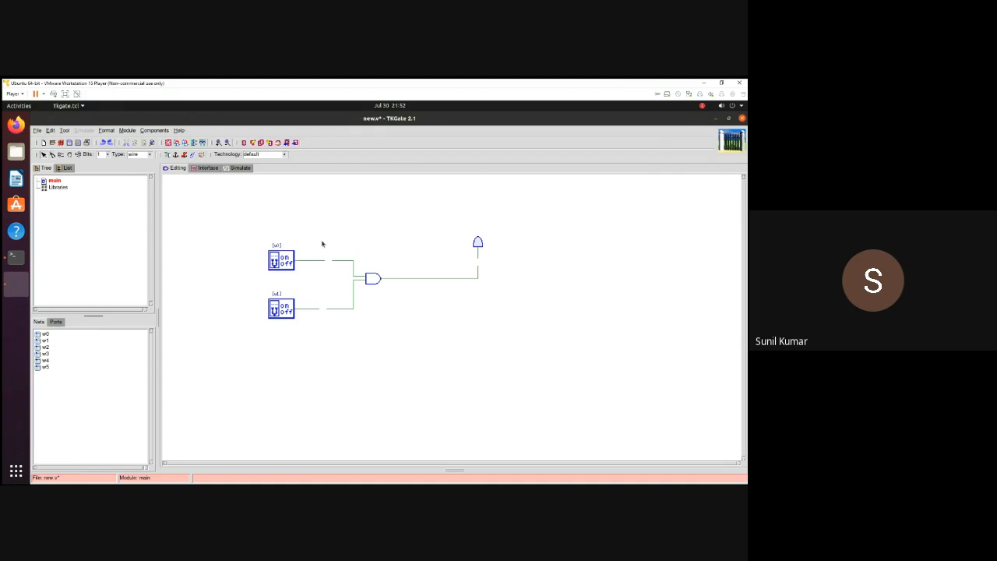
left_click(369, 279)
key("Delete")
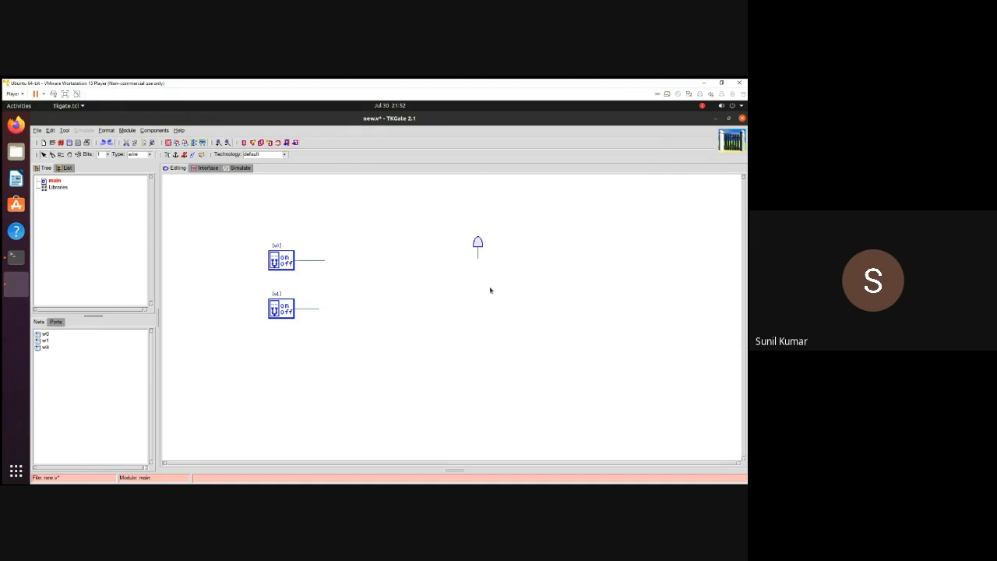
left_click_drag(480, 248, 573, 214)
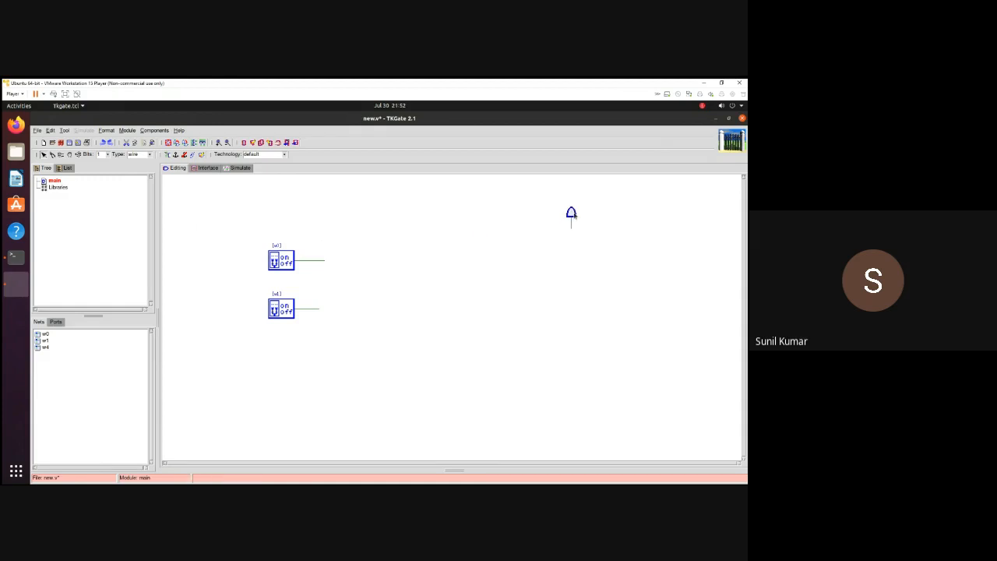
- Add a PMOS transistor and place it to the right of the upper switch, slightly higher
right_click(358, 206)
mouse_move(371, 211)
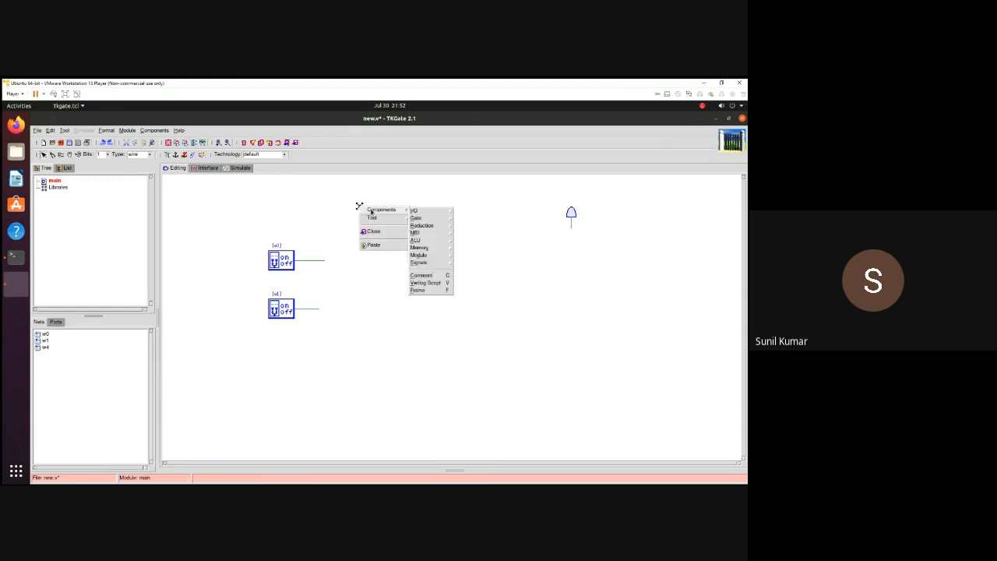
mouse_move(415, 211)
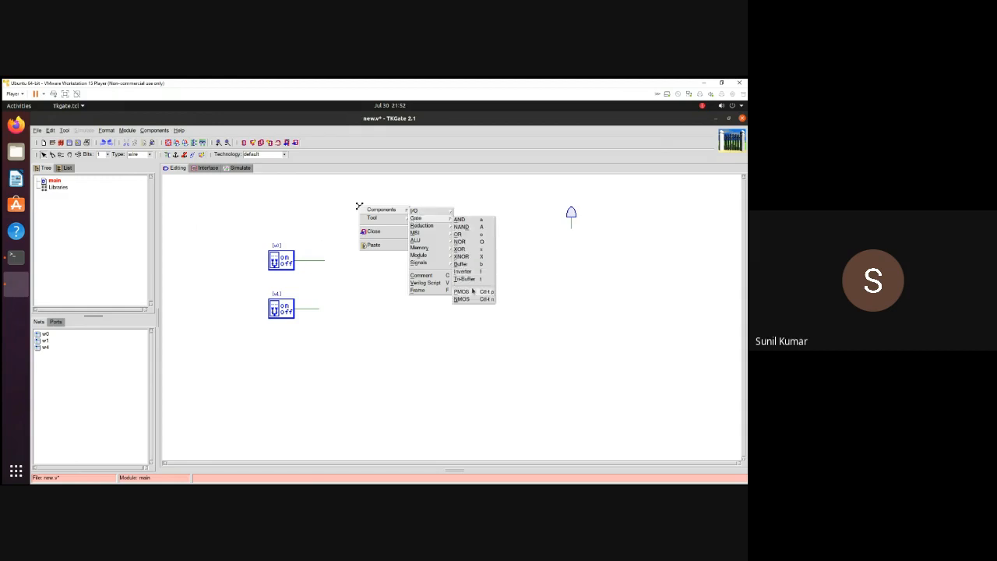
left_click(472, 291)
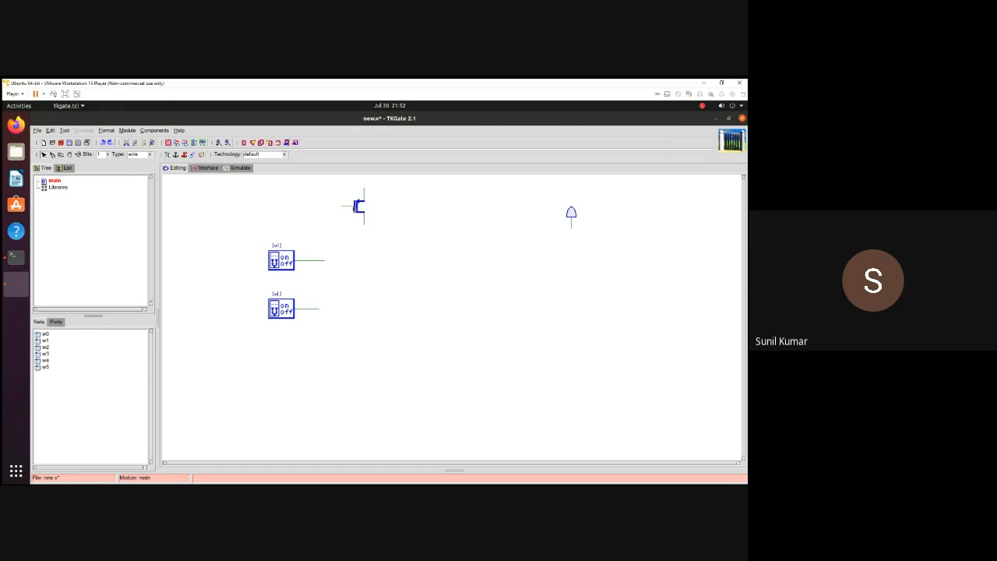
left_click_drag(356, 208, 405, 225)
- Add a second PMOS transistor to the right of the first and lower both to roughly the upper switch's height
right_click(487, 227)
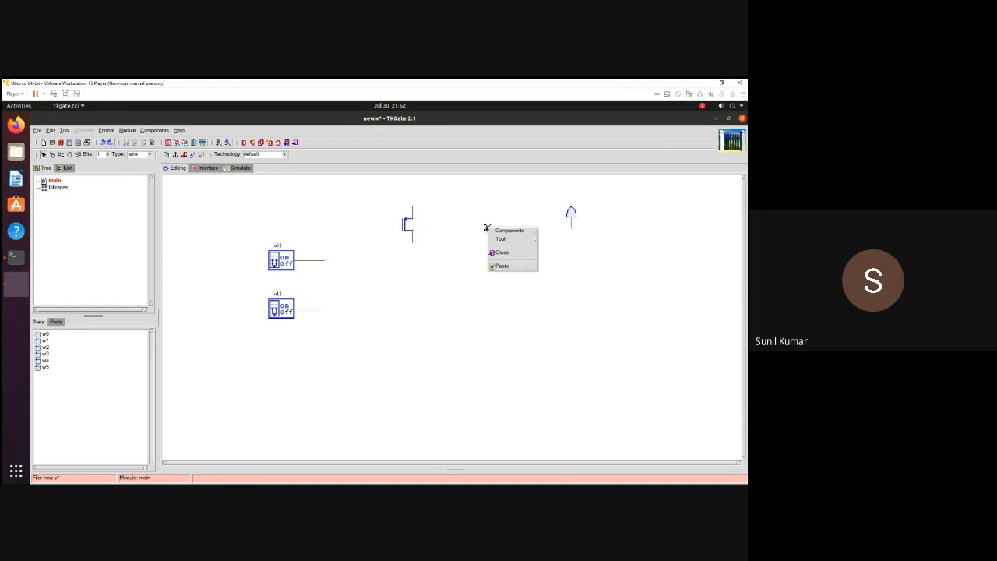
mouse_move(514, 230)
mouse_move(551, 239)
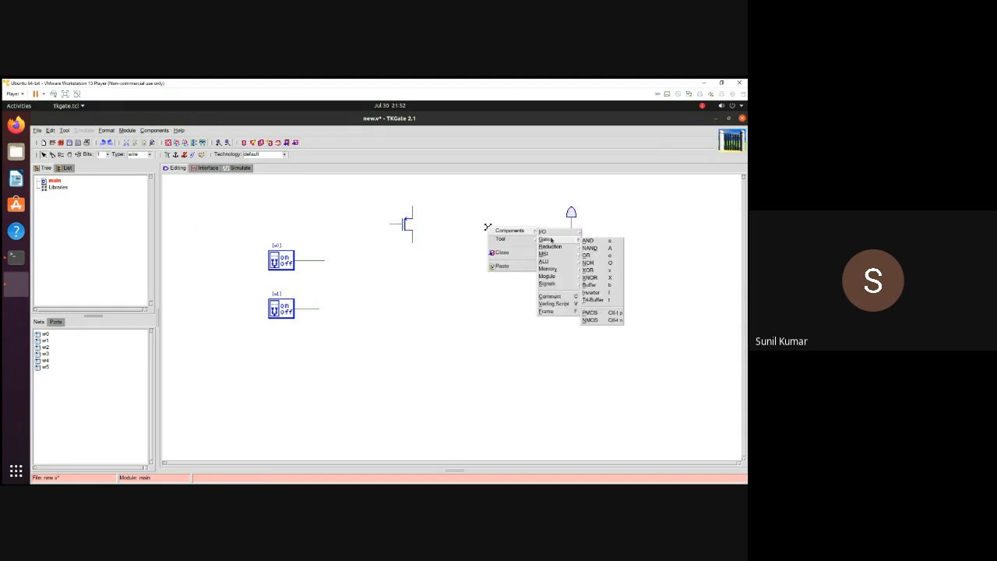
left_click(597, 314)
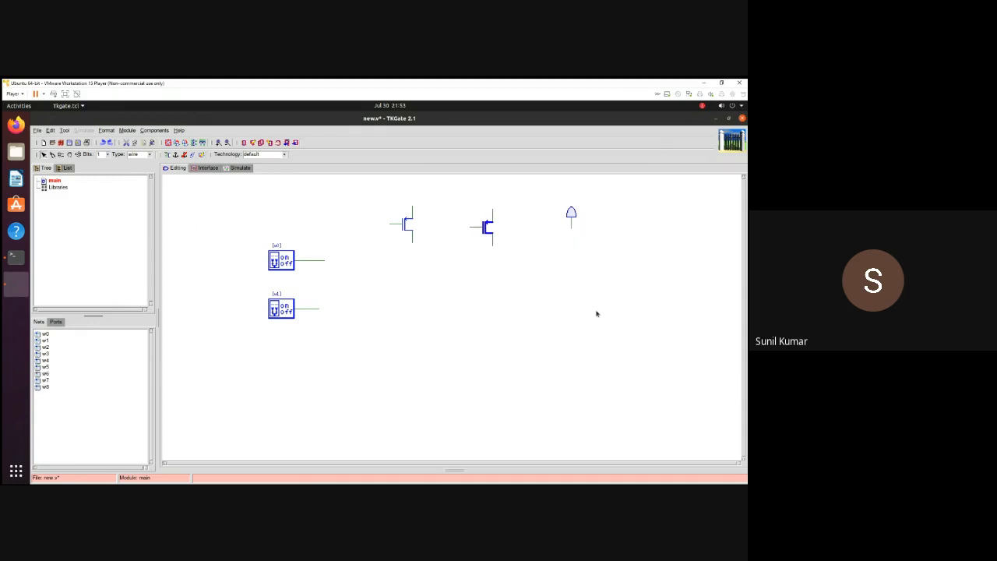
left_click_drag(487, 227, 478, 245)
left_click_drag(403, 228, 409, 246)
- Add an NMOS transistor below the left PMOS transistor
right_click(425, 329)
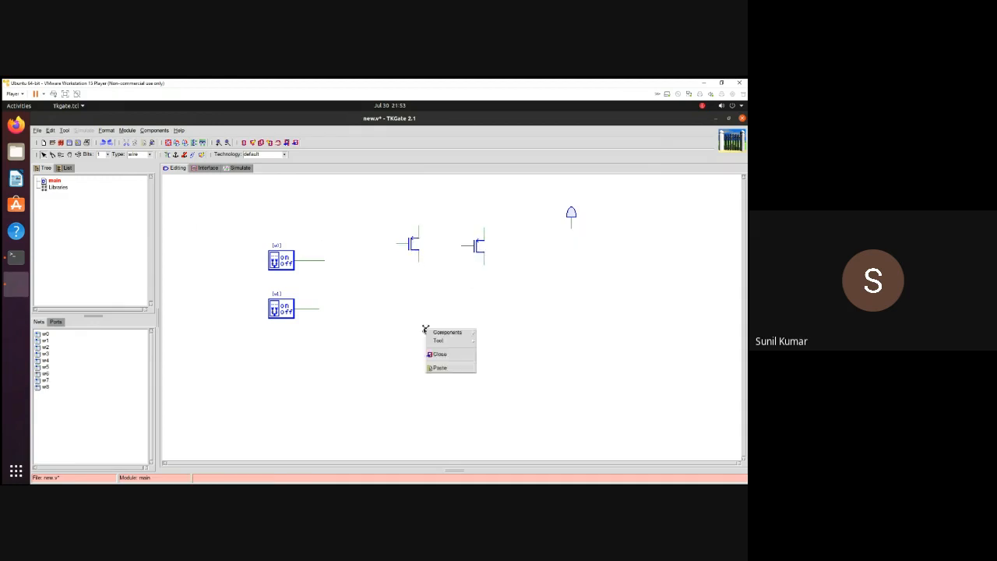
mouse_move(448, 332)
mouse_move(485, 340)
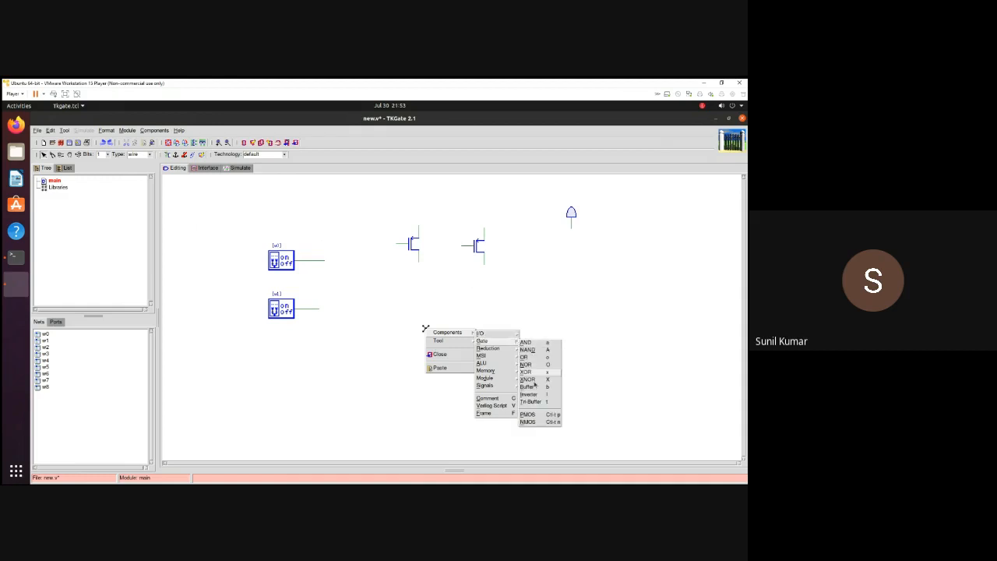
left_click(528, 422)
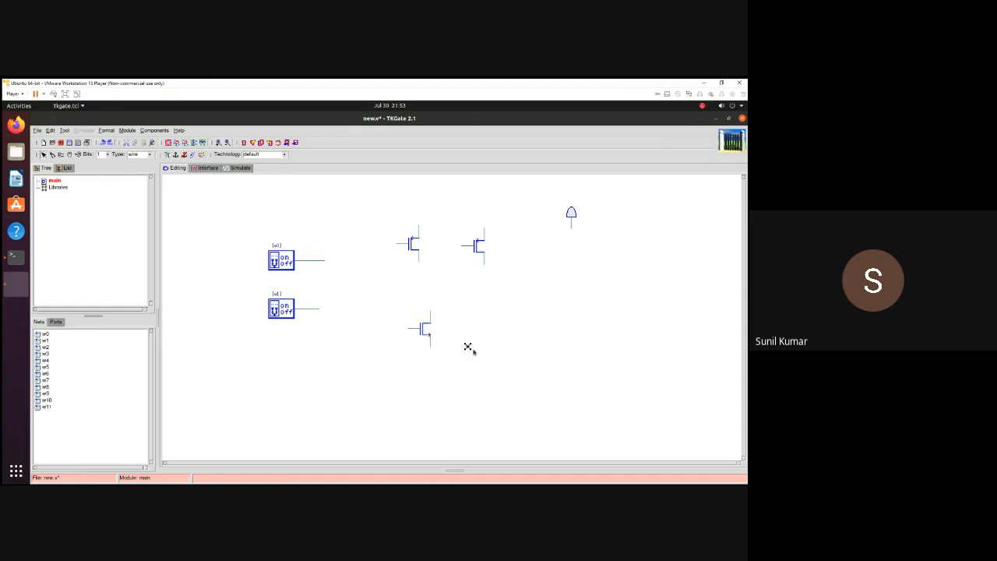
- Add a second NMOS transistor lower down and align the first one directly above it, between the two PMOS transistors
right_click(472, 341)
mouse_move(495, 344)
mouse_move(534, 384)
mouse_move(530, 353)
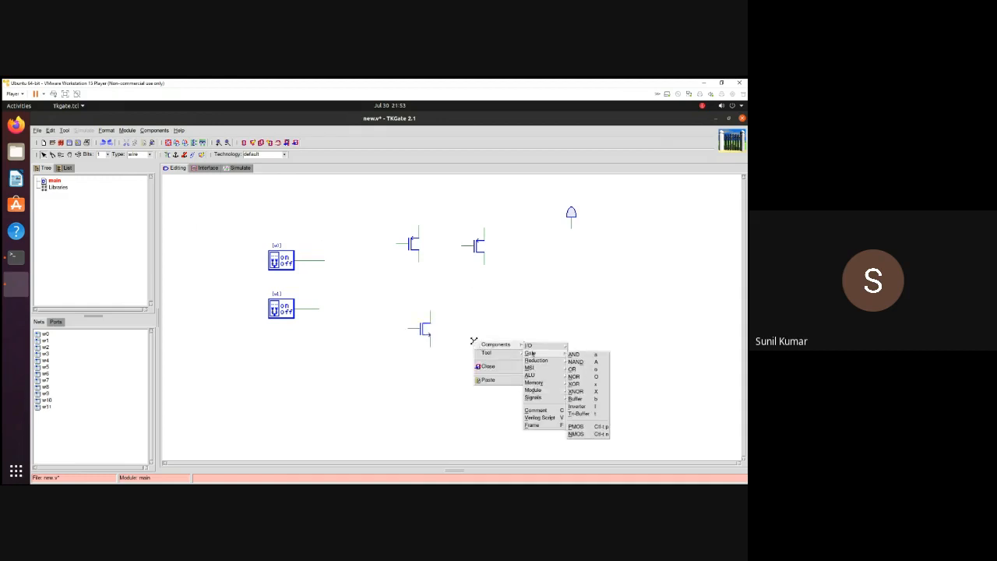
left_click(576, 433)
left_click_drag(471, 340, 447, 381)
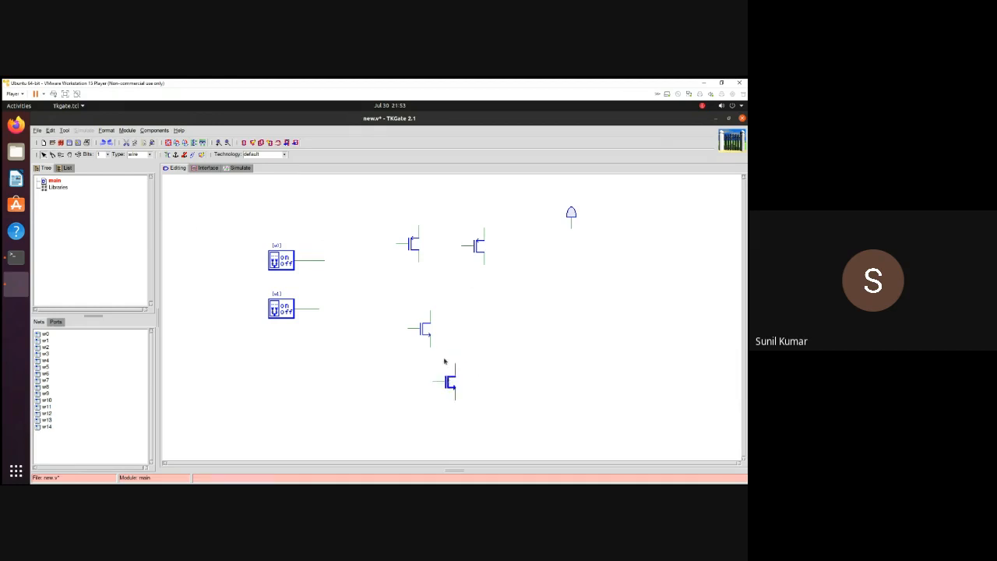
left_click_drag(423, 328, 448, 324)
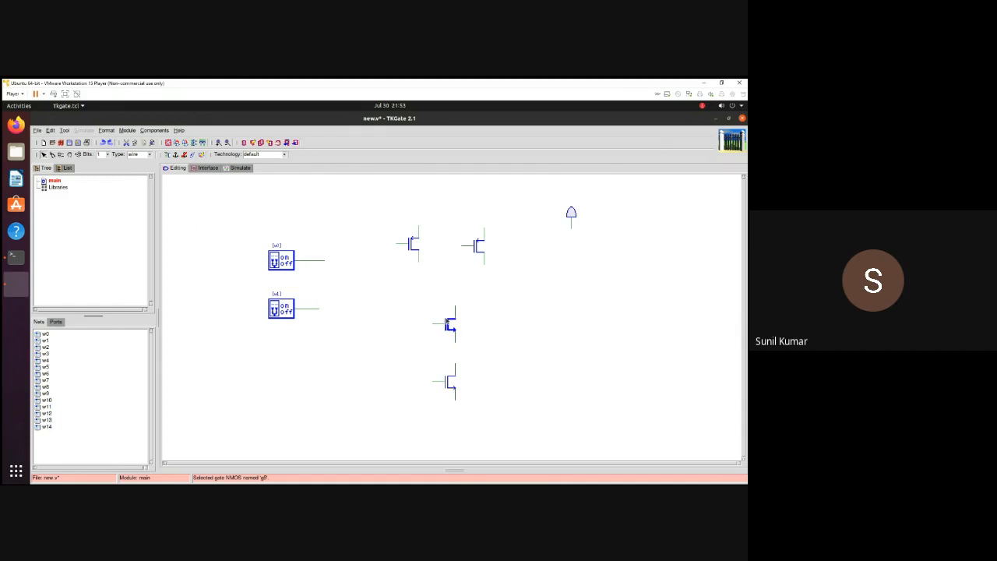
- Level the two PMOS transistors slightly closer together and add a Vdd source centered above them
left_click_drag(412, 244, 413, 248)
left_click_drag(478, 248, 474, 250)
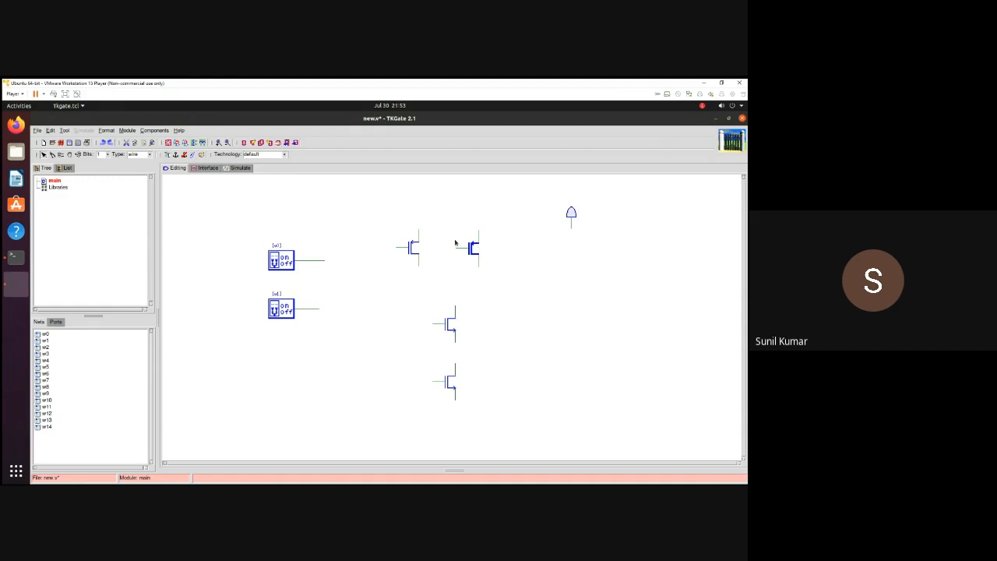
right_click(554, 322)
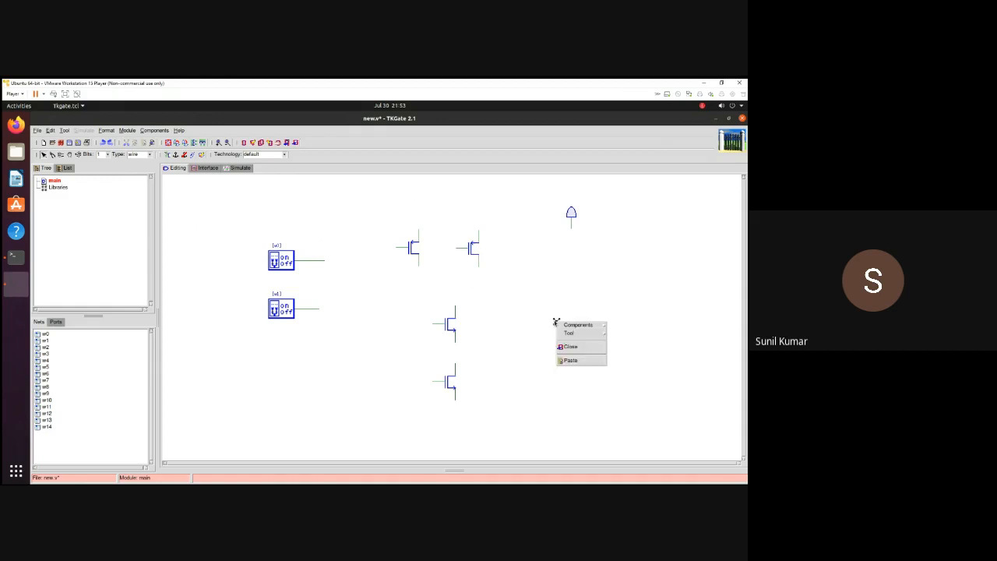
mouse_move(581, 325)
mouse_move(619, 378)
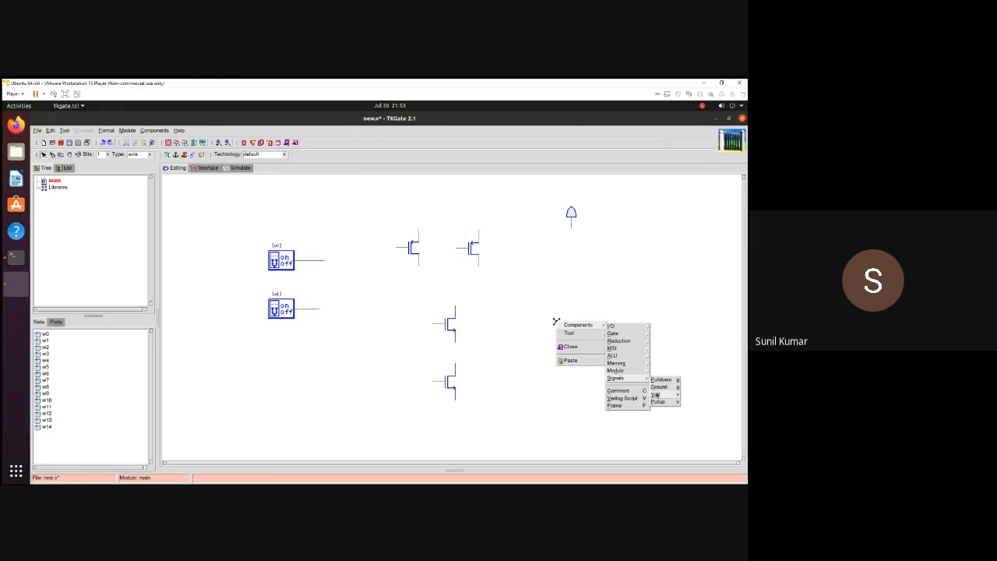
left_click(655, 394)
left_click_drag(555, 325, 451, 192)
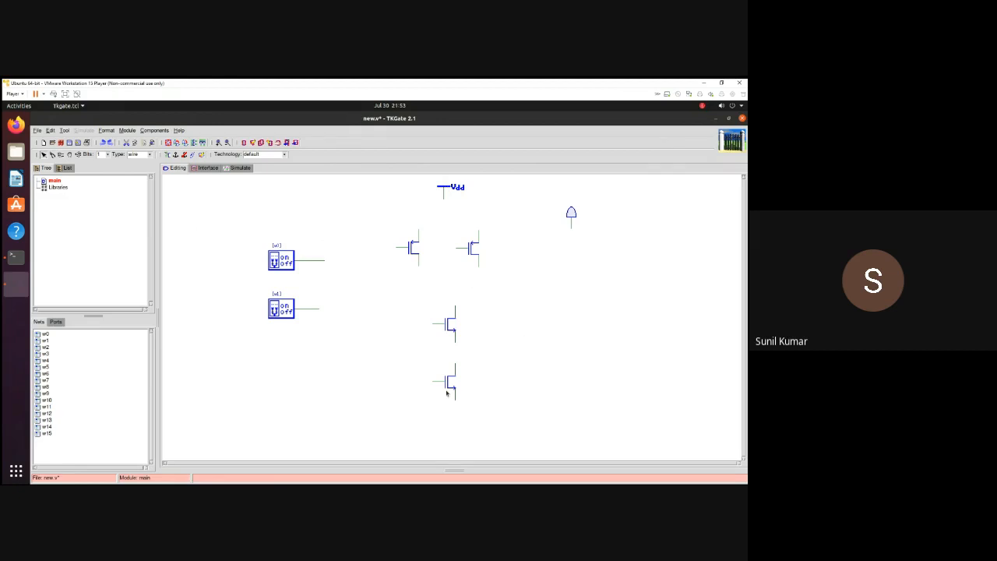
- Add a ground symbol beneath the lower NMOS transistor and wire that transistor's bottom terminal to it
left_click(541, 335)
right_click(525, 319)
mouse_move(540, 323)
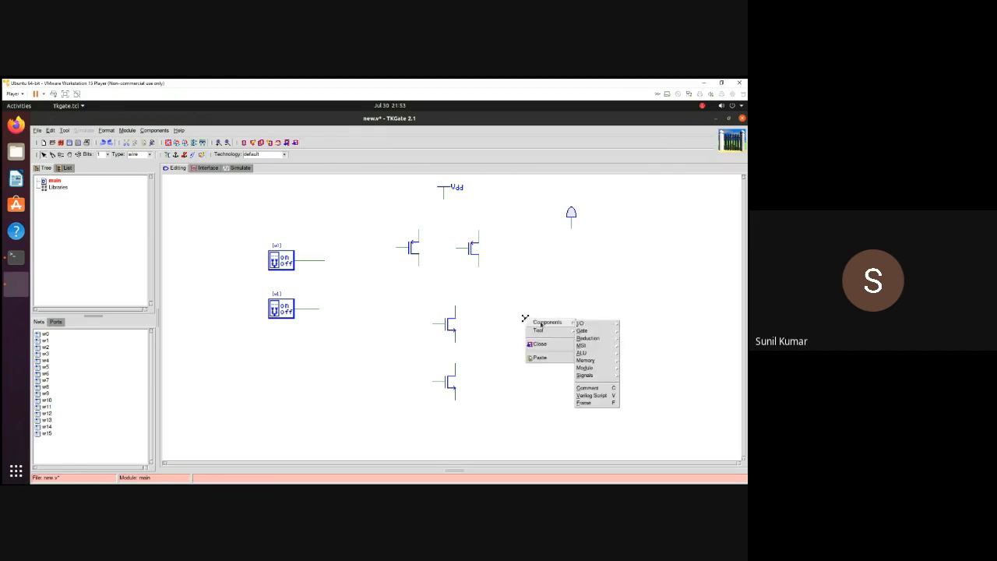
mouse_move(592, 375)
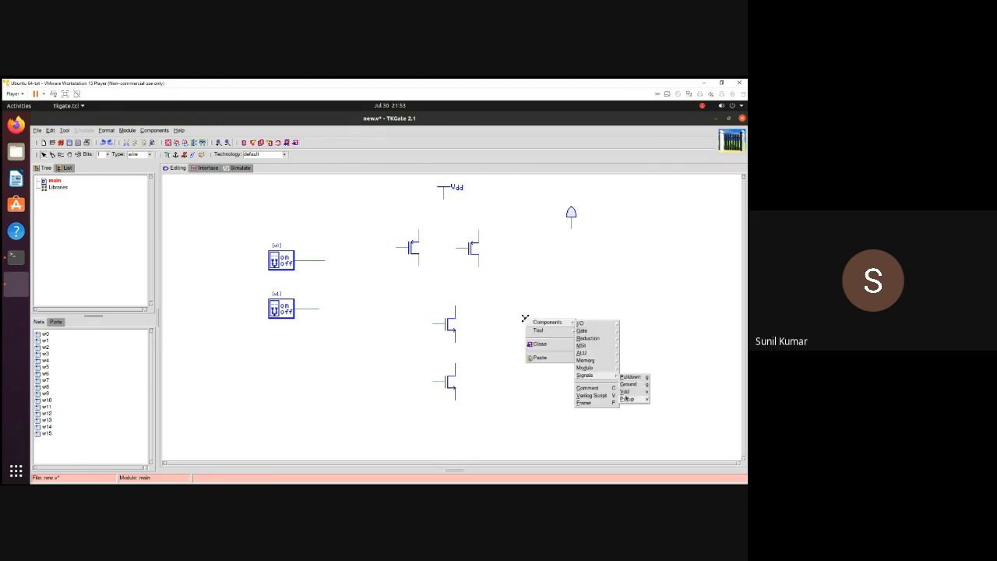
left_click(628, 384)
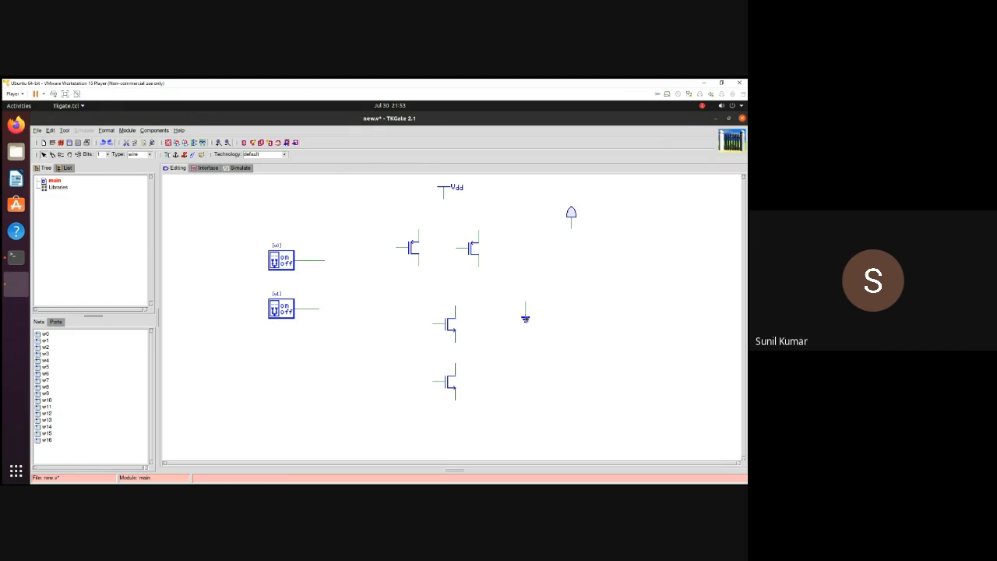
left_click_drag(525, 317, 455, 438)
left_click_drag(455, 402, 456, 430)
- Wire the left PMOS's bottom terminal to the upper NMOS's top terminal and connect the two NMOS transistors in series
mouse_move(417, 265)
left_mouse_down()
mouse_move(461, 294)
mouse_move(454, 307)
left_mouse_up()
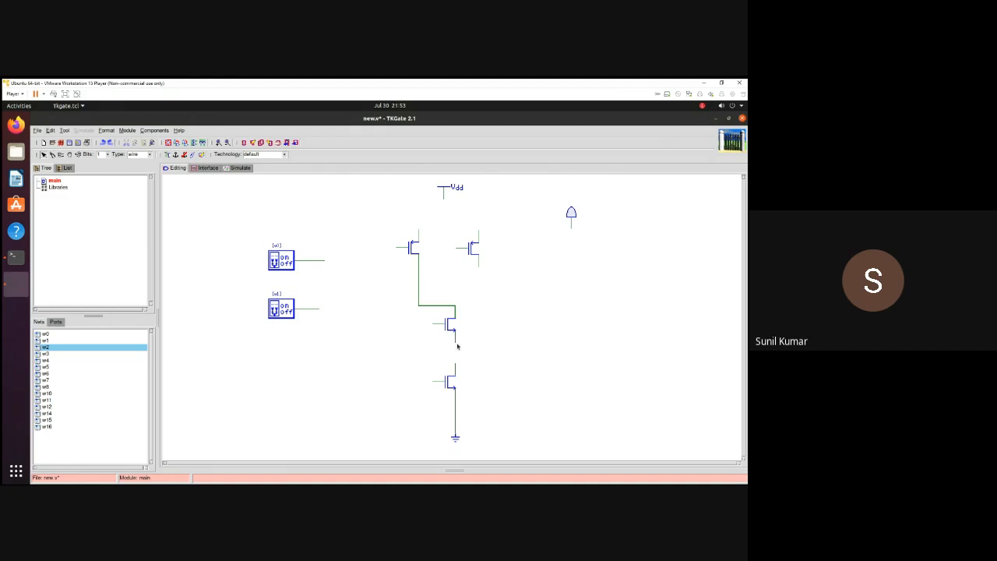
left_click_drag(453, 344, 457, 365)
left_click(504, 353)
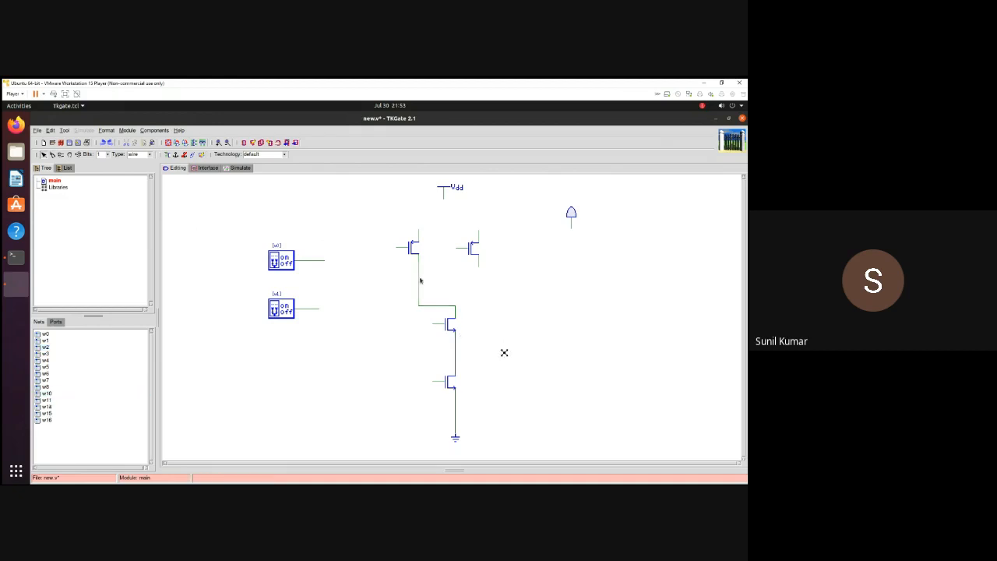
right_click(417, 284)
left_click(568, 295)
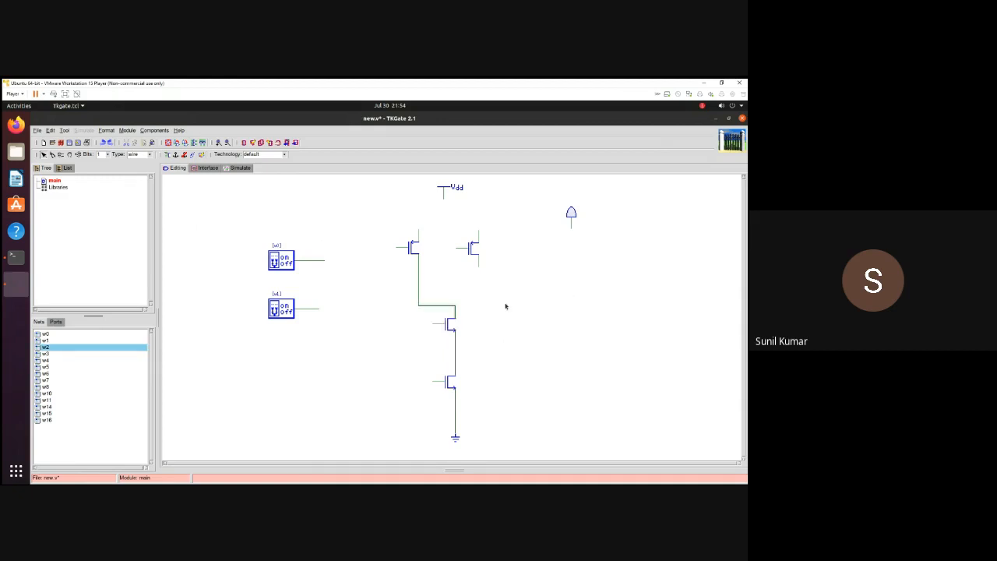
- Branch a wire from the upper NMOS's top node to the right PMOS's bottom terminal
right_click(455, 309)
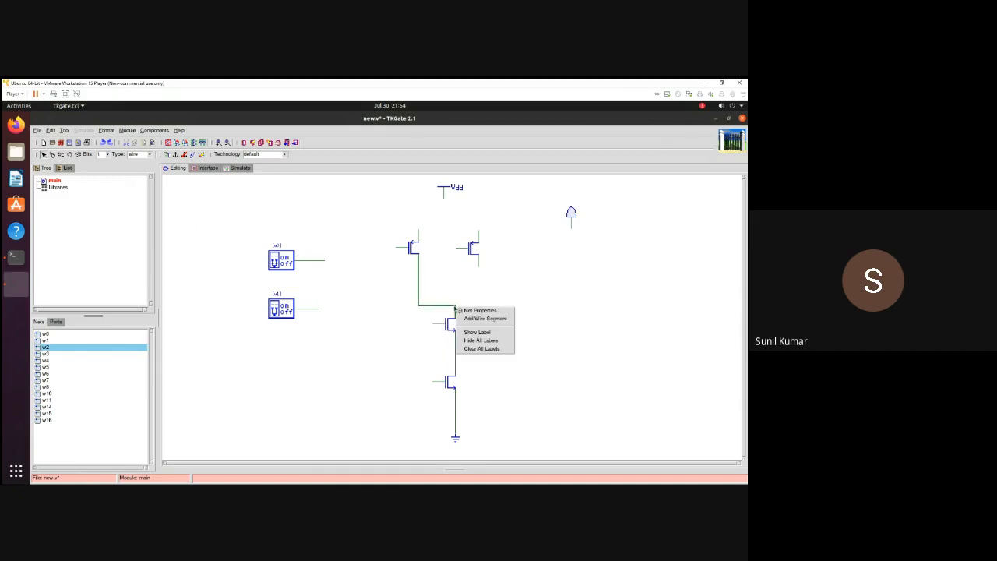
left_click(475, 319)
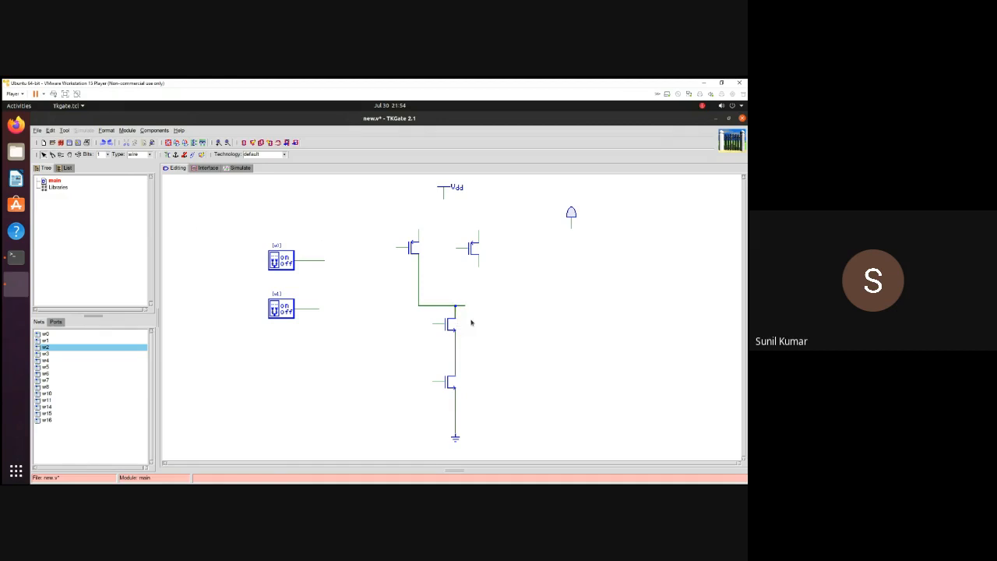
left_click_drag(462, 309, 481, 265)
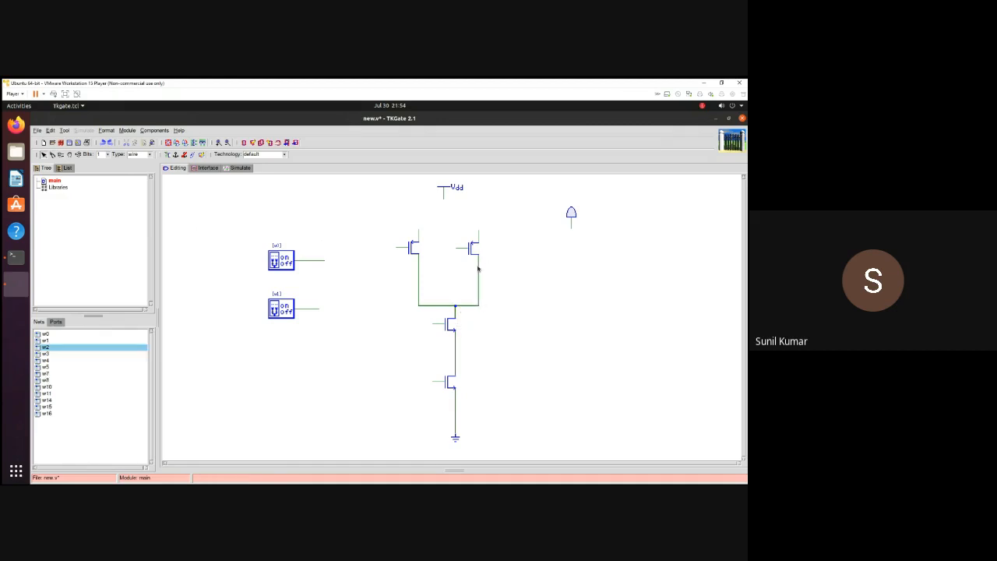
left_click(522, 331)
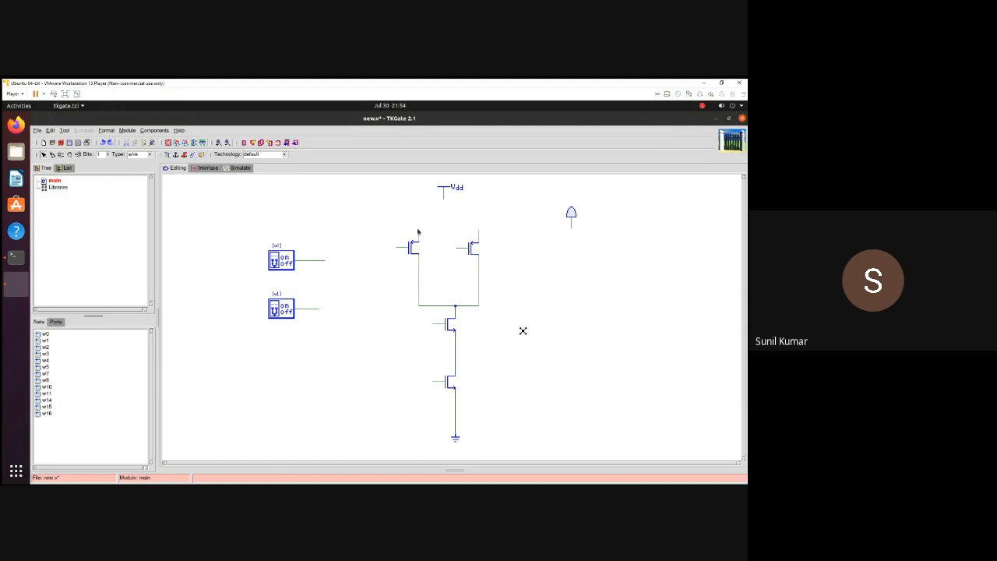
- Wire the top terminals of both PMOS transistors to the Vdd source
left_click_drag(418, 232, 445, 193)
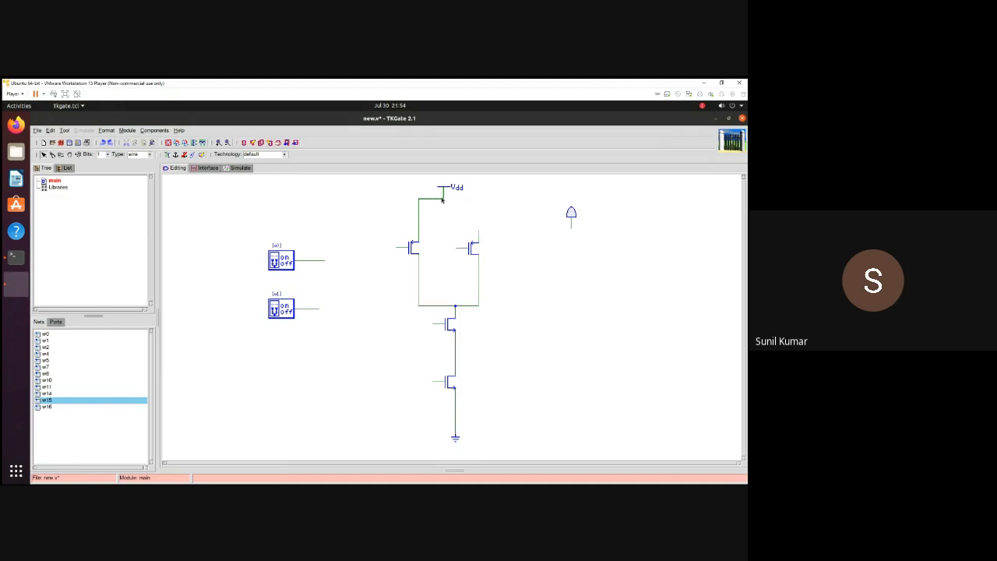
right_click(444, 199)
left_click(454, 211)
left_click_drag(451, 201, 478, 230)
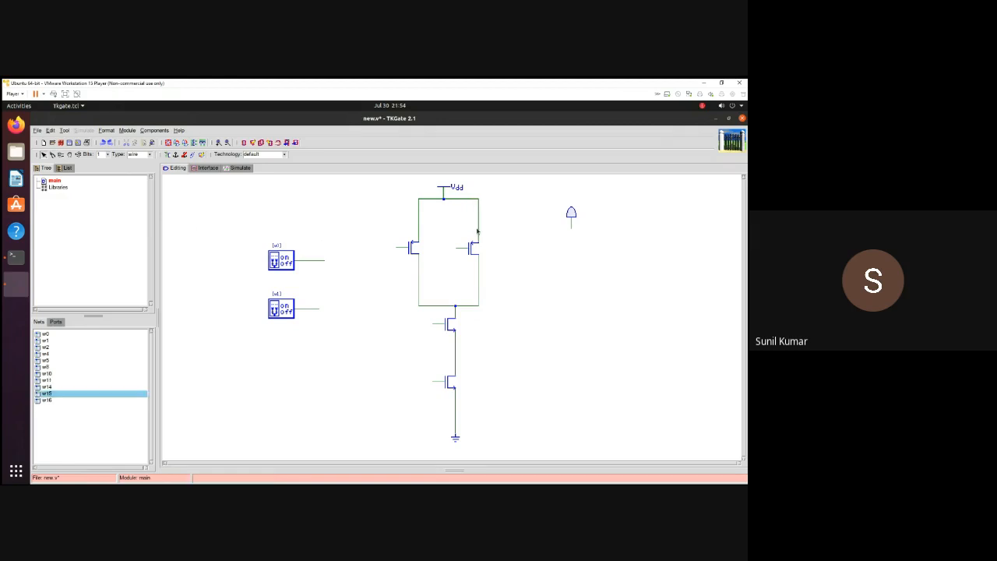
left_click(493, 326)
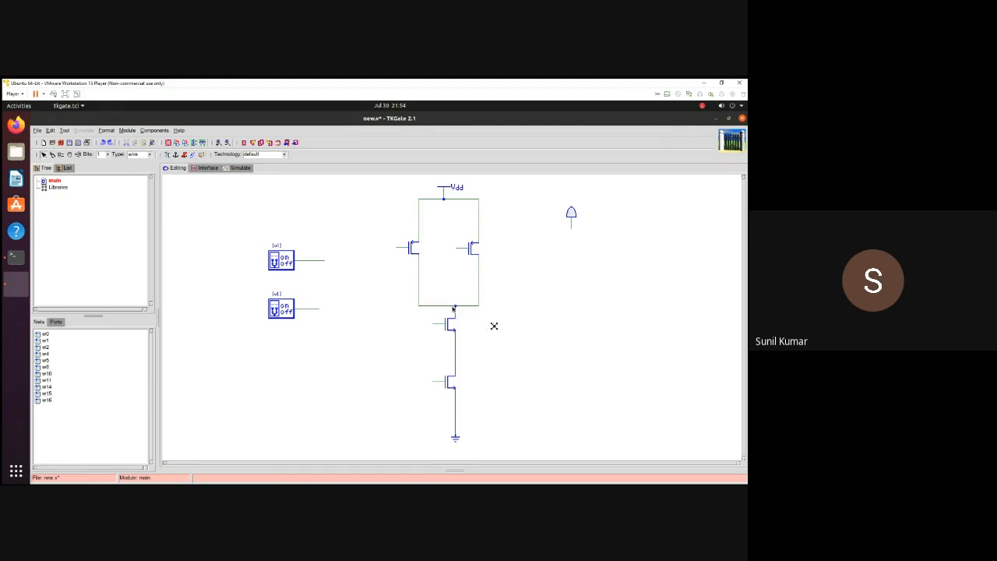
- Raise the junction beneath the PMOS pair and wire the output node to the LED, lowered to about that height
left_click_drag(456, 309, 458, 275)
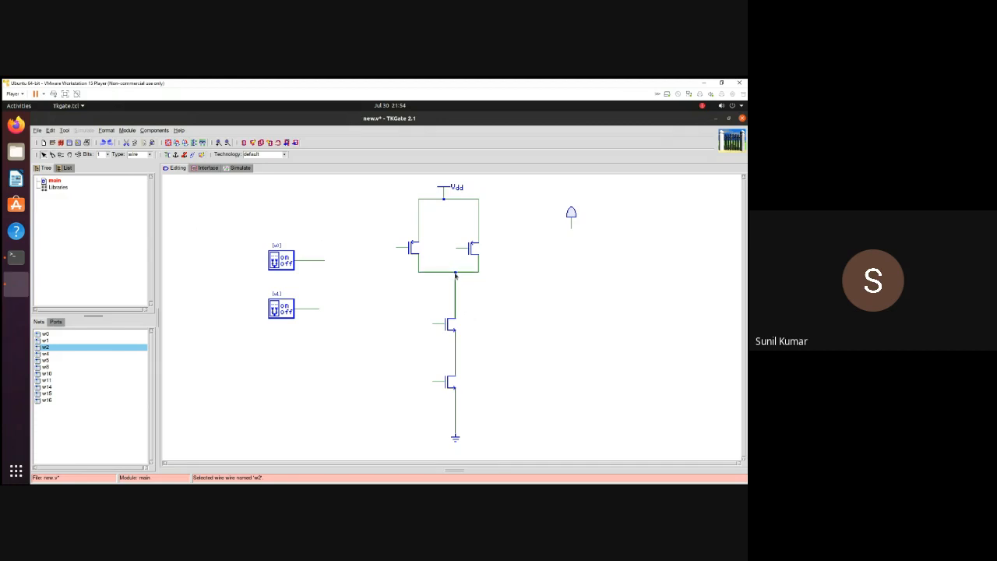
left_click_drag(571, 214, 573, 266)
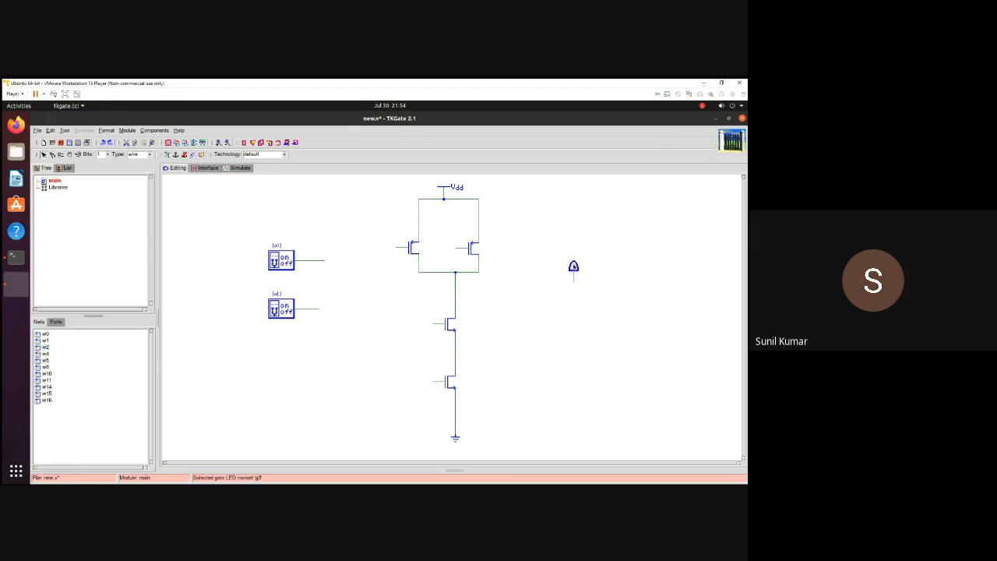
right_click(455, 292)
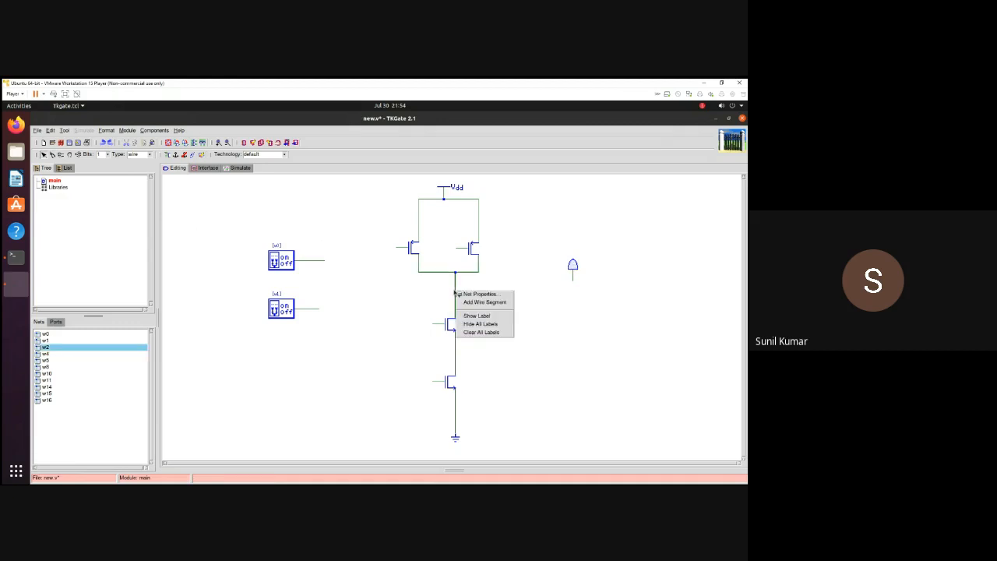
left_click(467, 296)
left_click_drag(463, 291, 574, 275)
left_click(582, 330)
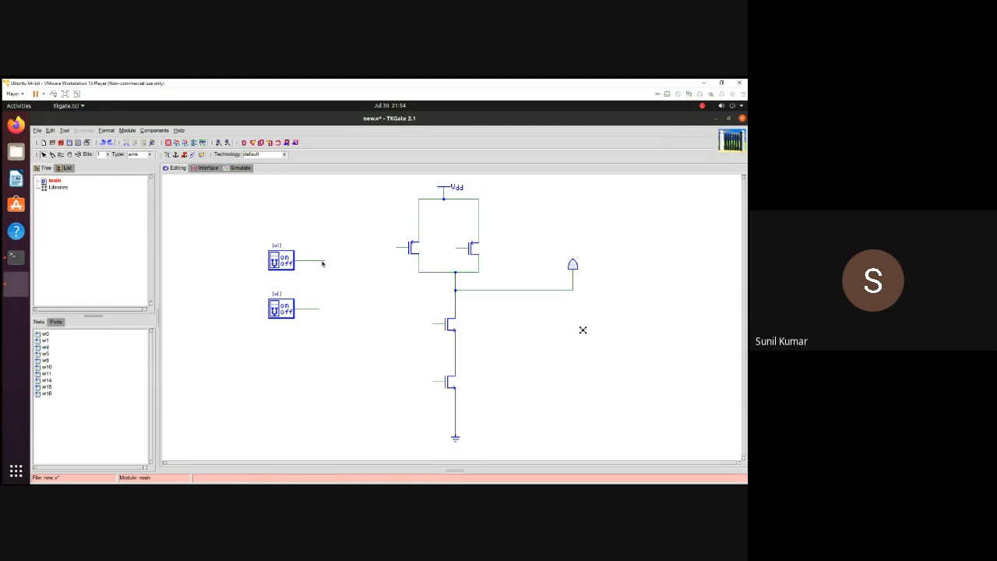
- Wire the upper switch to the left PMOS's gate and branch it to the upper NMOS's gate
left_click_drag(322, 264, 400, 246)
right_click(383, 264)
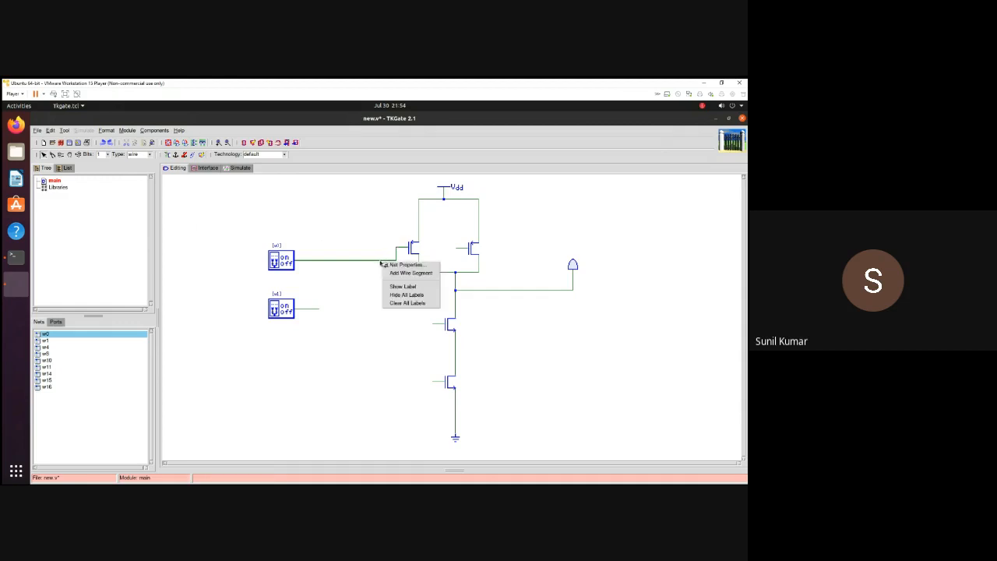
left_click(405, 273)
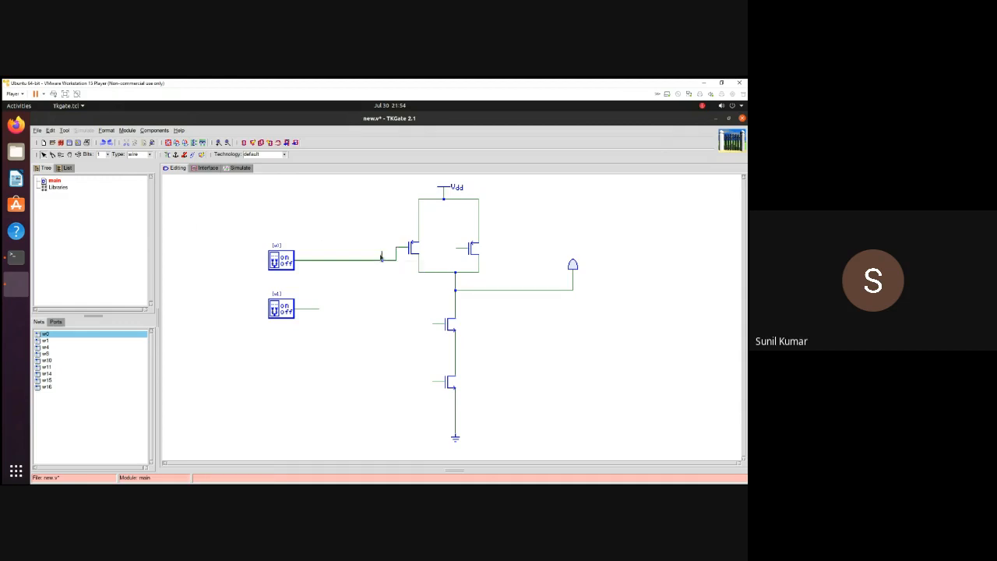
left_click_drag(381, 257, 440, 323)
- Wire the lower switch to the lower NMOS's gate and branch it to the right PMOS's gate
left_click_drag(318, 312, 434, 381)
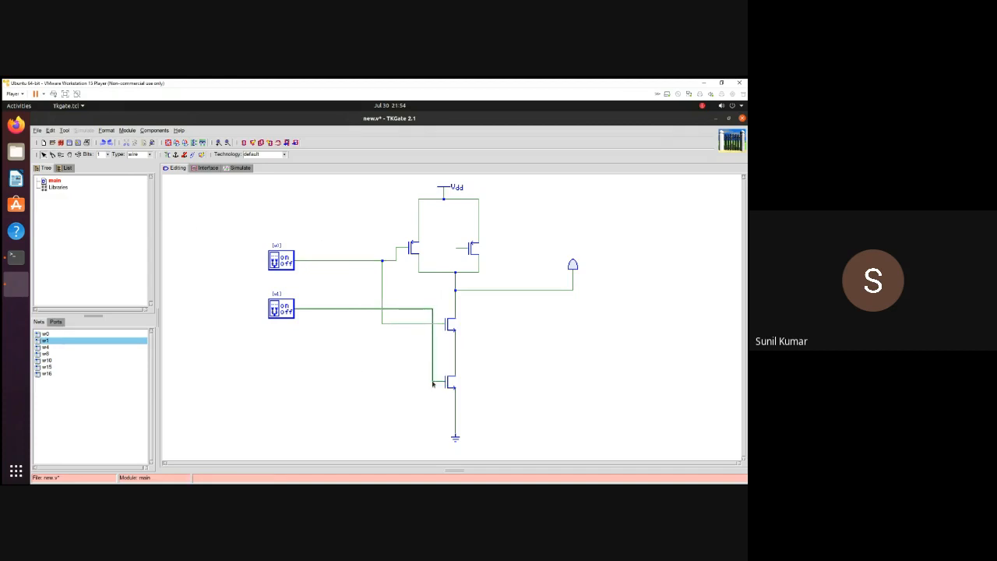
right_click(431, 311)
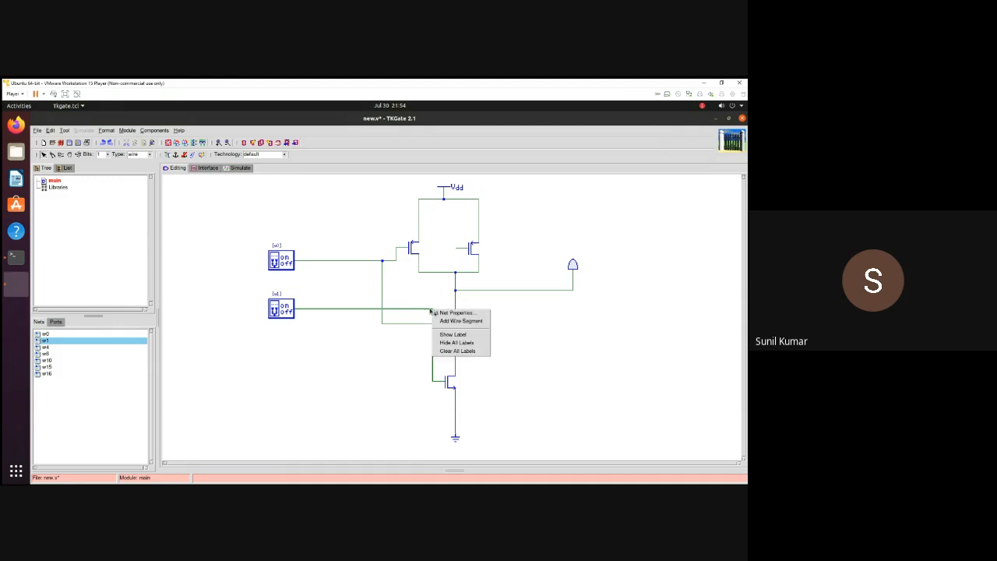
left_click(429, 311)
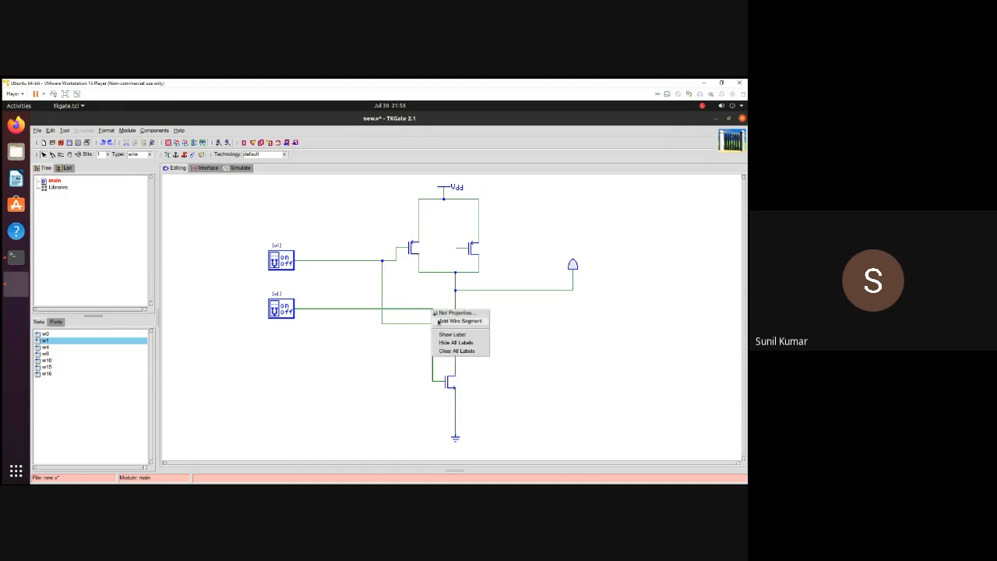
left_click(433, 307)
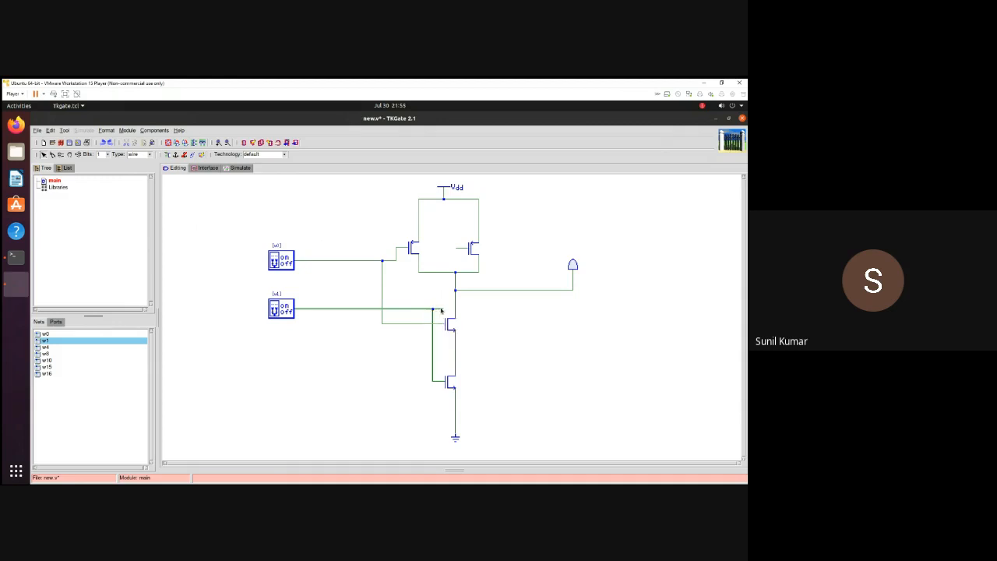
left_click_drag(440, 310, 457, 251)
left_click_drag(454, 311, 443, 256)
left_click(530, 348)
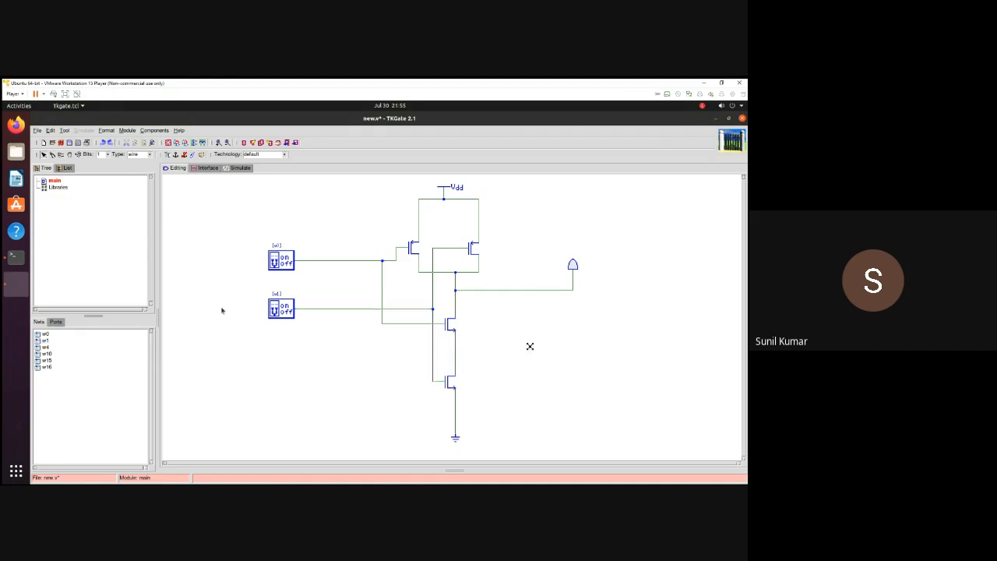
- Run the simulation and toggle the input switches to test the transistor circuit's LED output
left_click(234, 167)
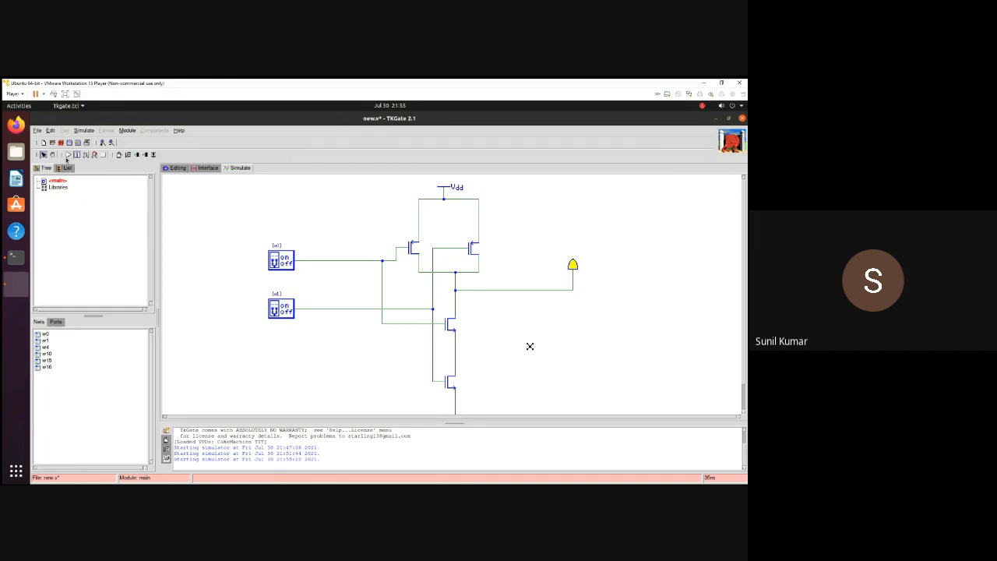
left_click(68, 156)
left_click(276, 260)
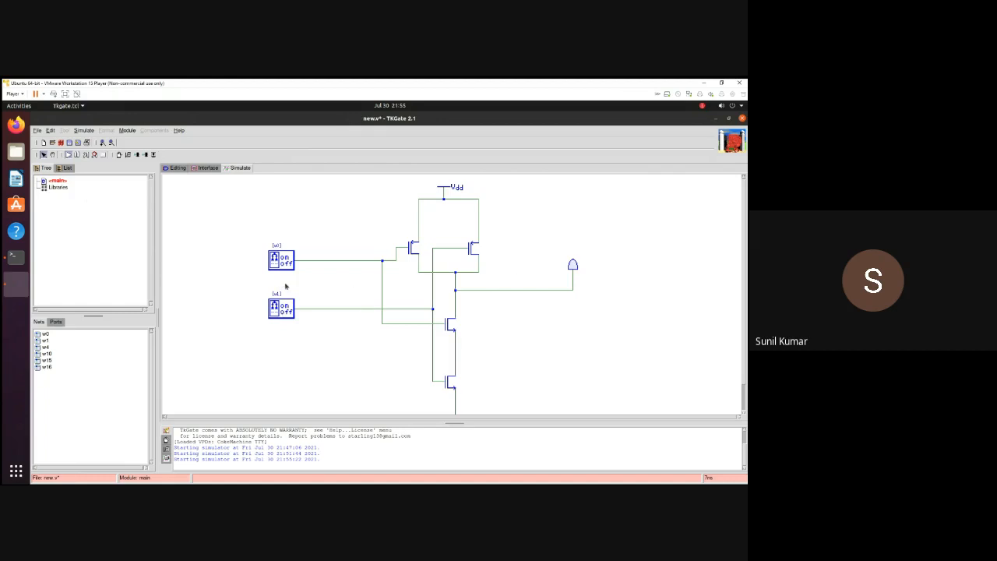
left_click(276, 262)
left_click(290, 261)
- Return to editing and delete the four transistors together with the Vdd source and ground symbol
left_click(175, 169)
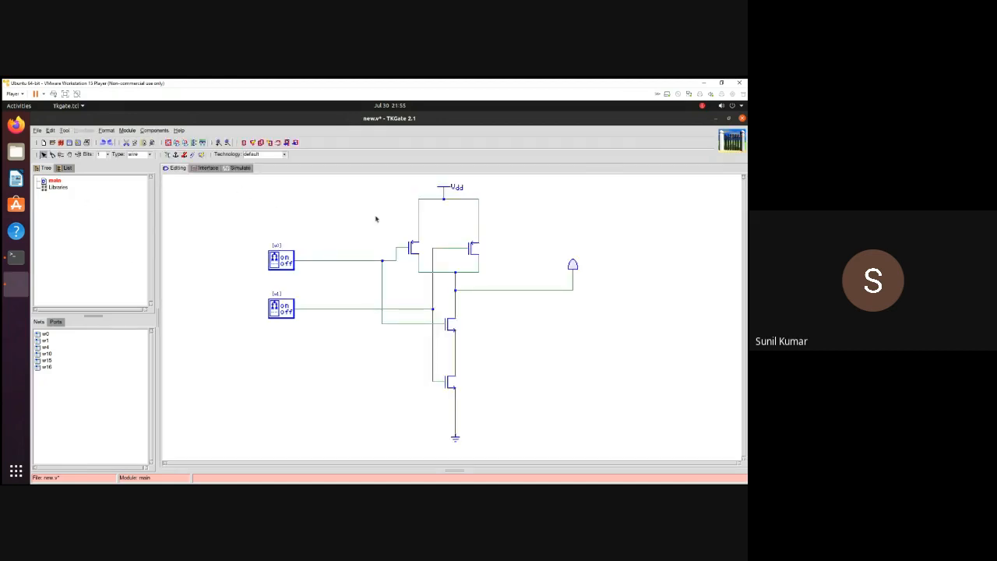
left_click_drag(344, 184, 496, 456)
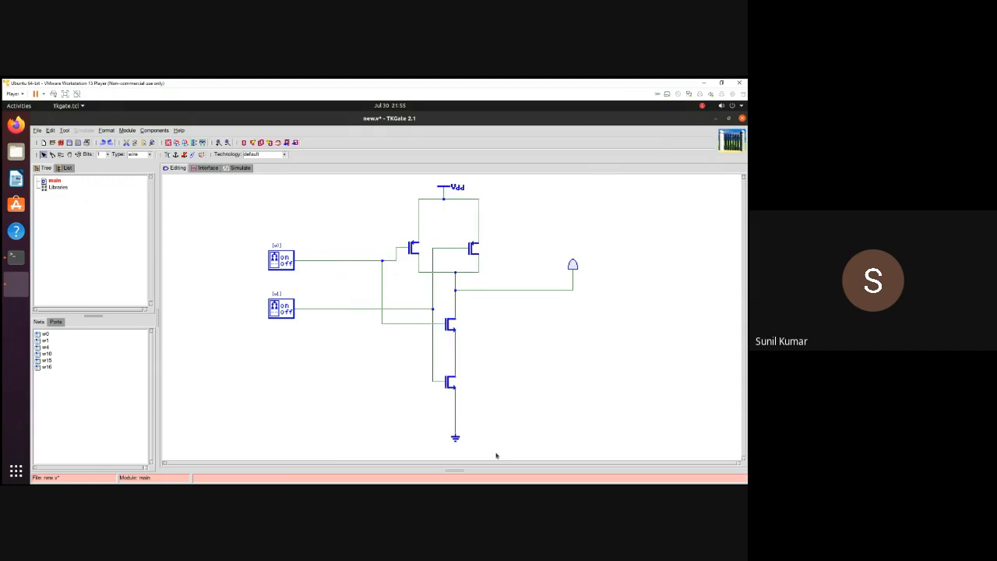
key("Delete")
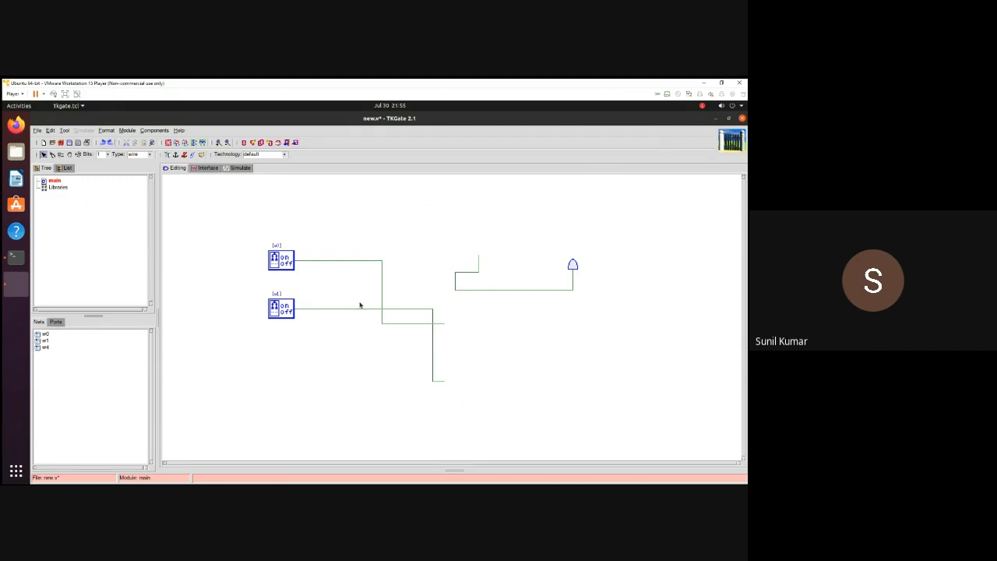
- Cut the leftover wires back to short stubs at both switches and the LED, and return to the Move/Connect tool
left_click(52, 154)
left_click(325, 261)
left_click(325, 310)
left_click(546, 290)
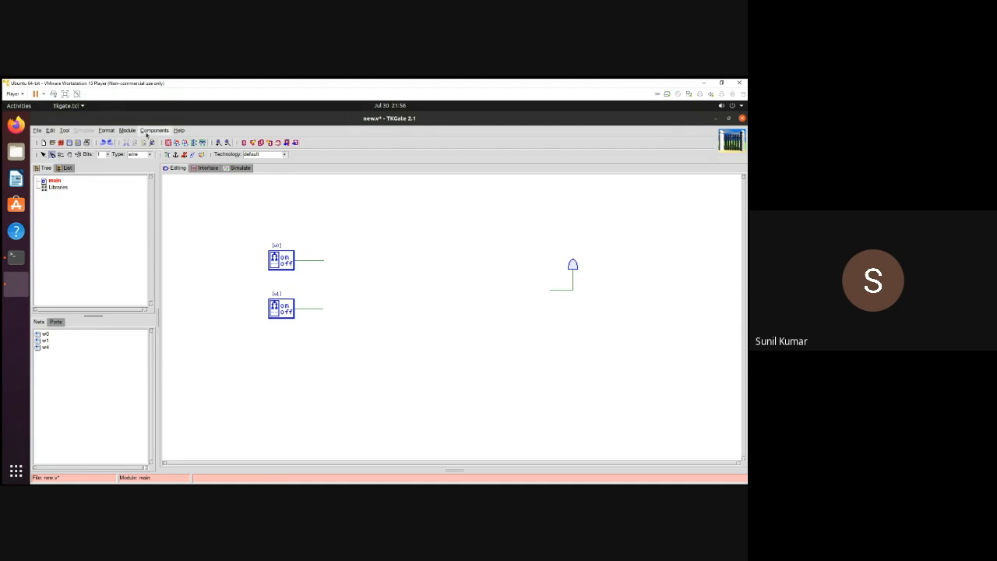
right_click(327, 213)
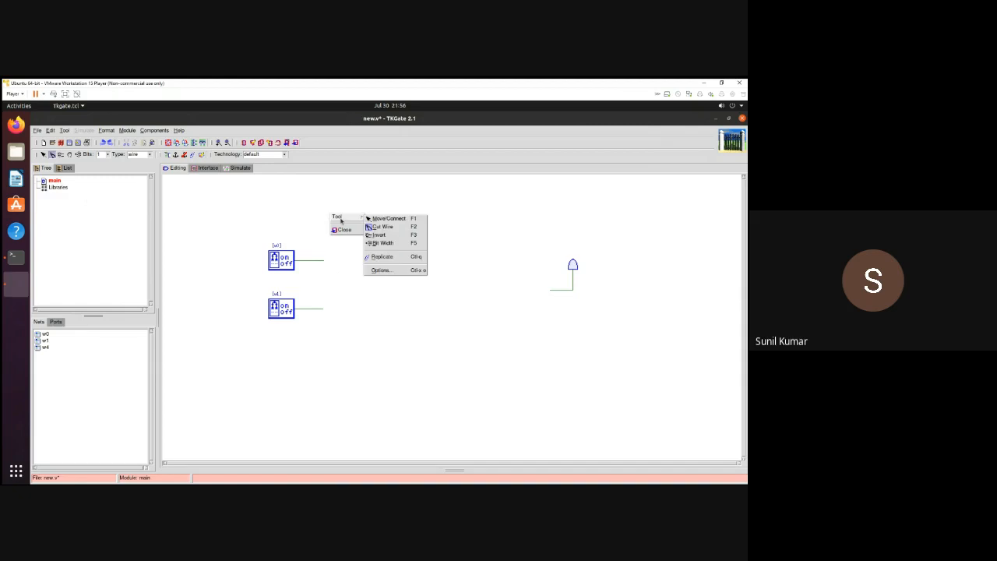
mouse_move(343, 216)
left_click(387, 222)
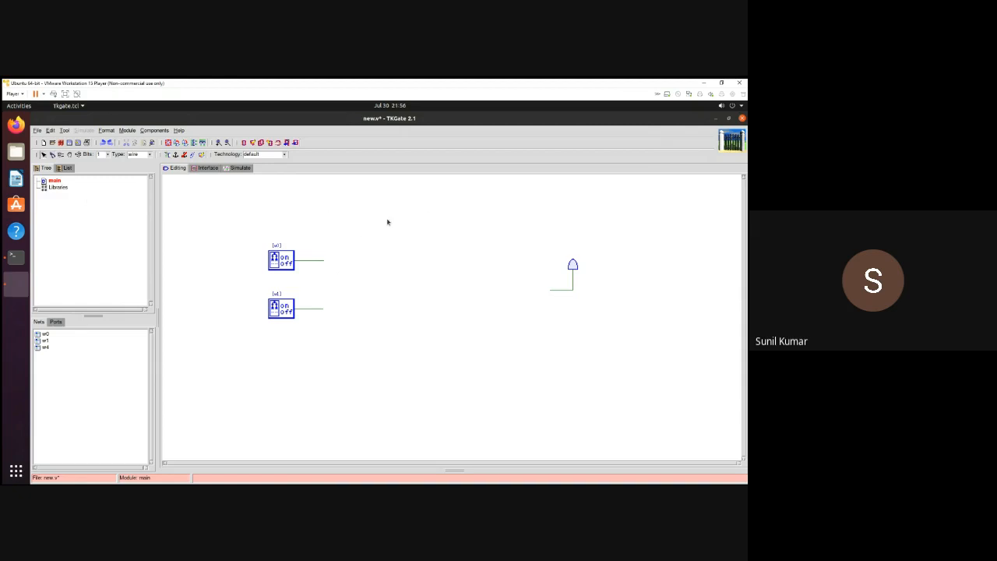
- Insert an instance of a new netlist module named HA and place it between the switches and the LED
right_click(341, 204)
mouse_move(376, 209)
mouse_move(406, 238)
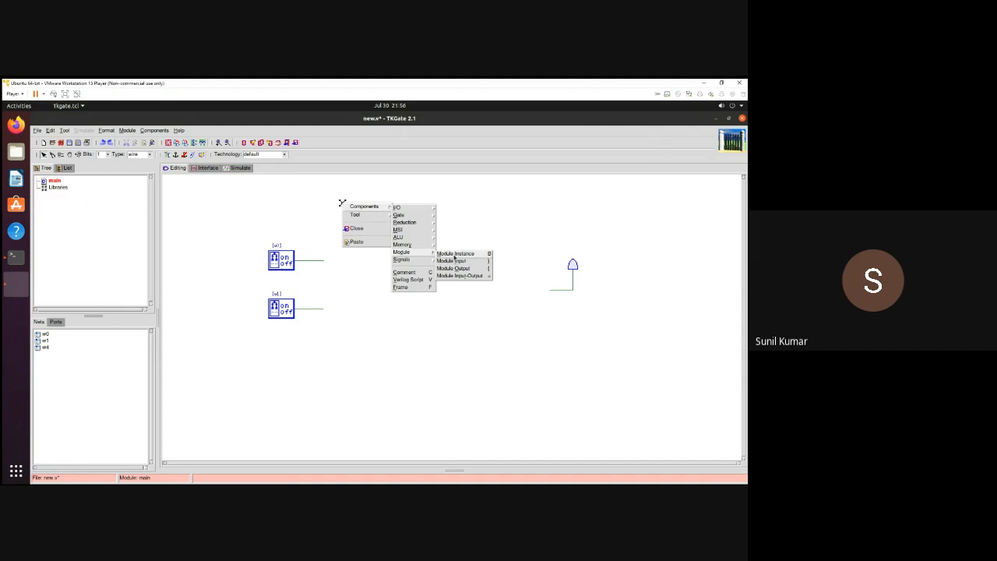
left_click(455, 254)
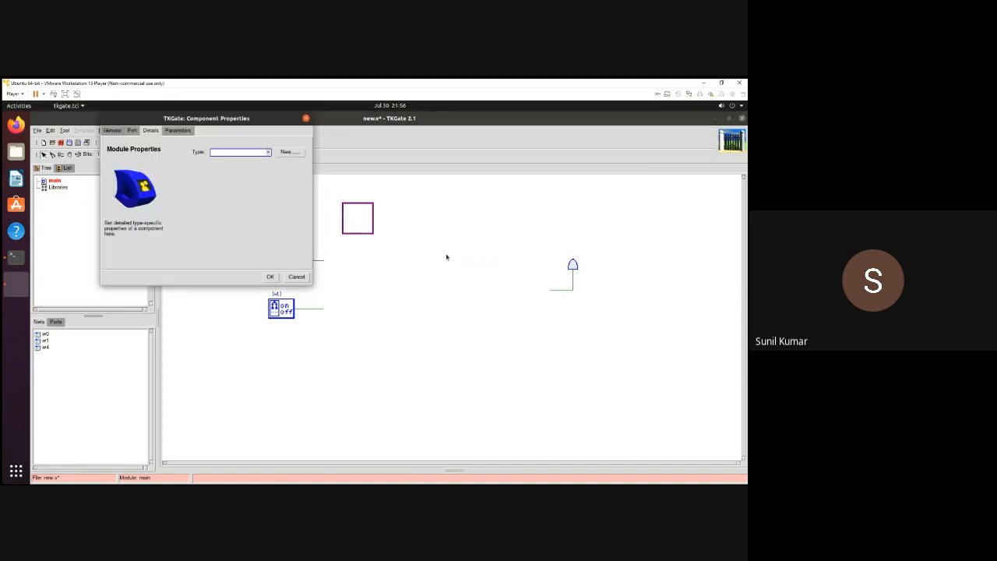
left_click(287, 153)
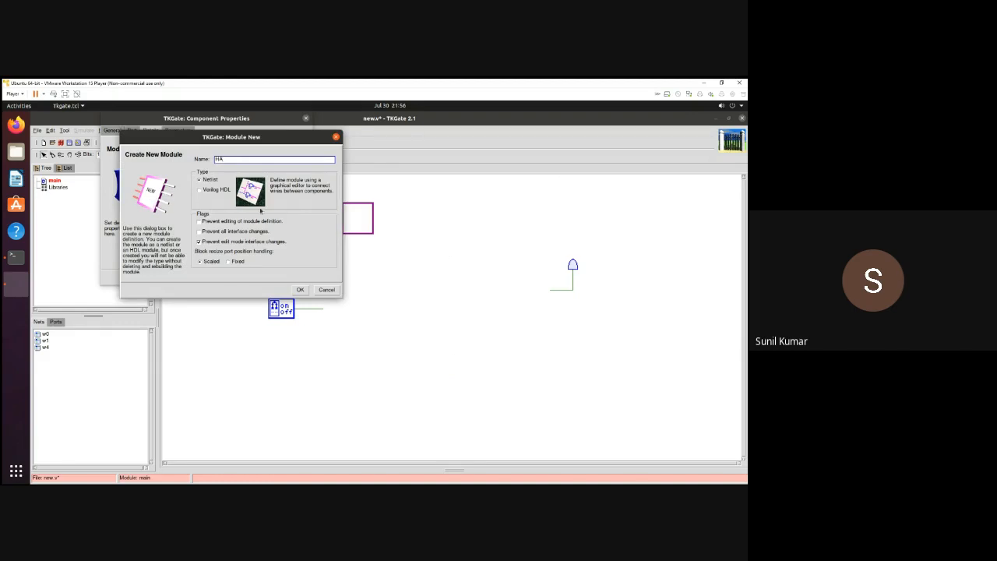
left_click(300, 289)
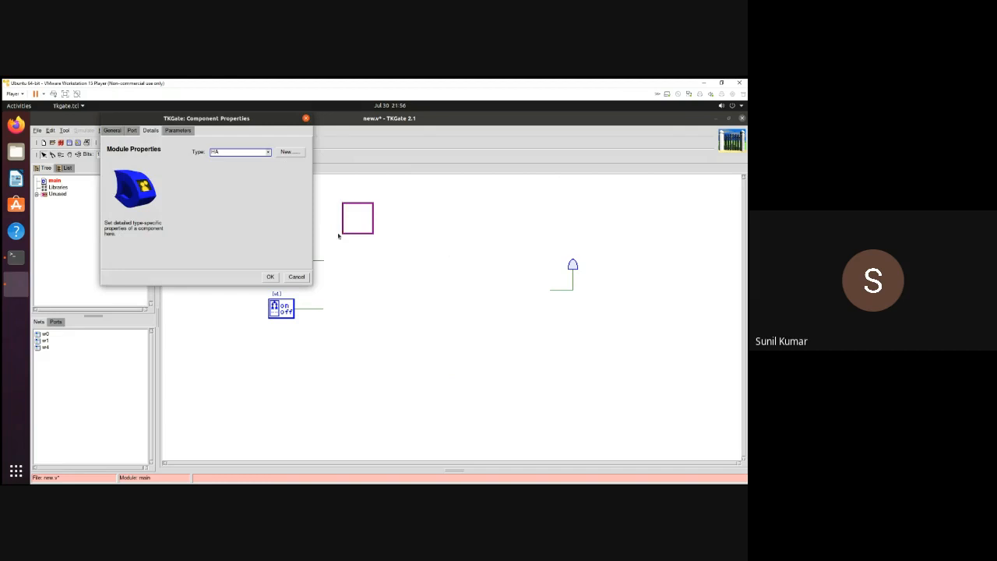
left_click(270, 277)
left_click_drag(340, 209, 422, 283)
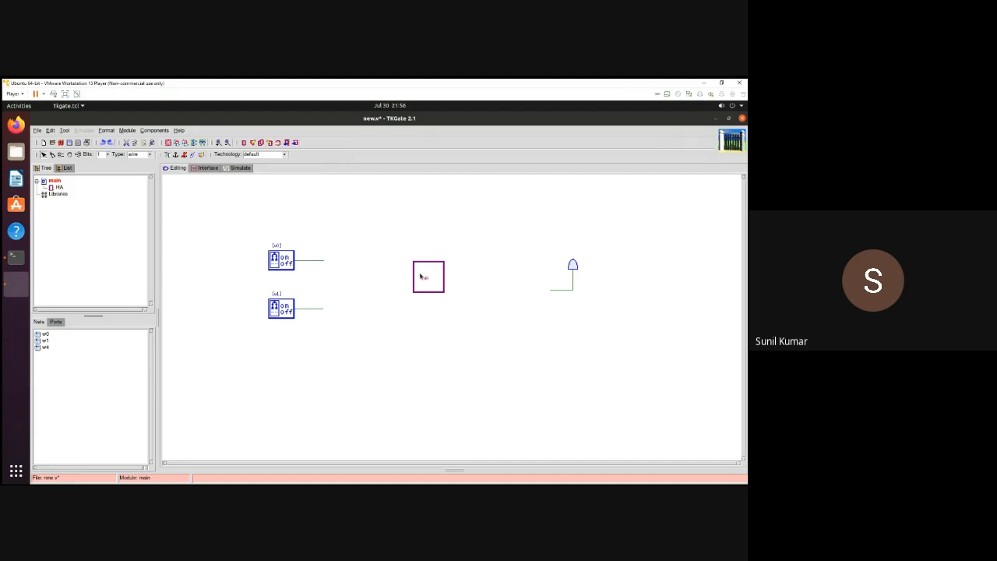
- Open the HA module for editing and place an AND gate in the upper middle of its empty canvas
right_click(420, 277)
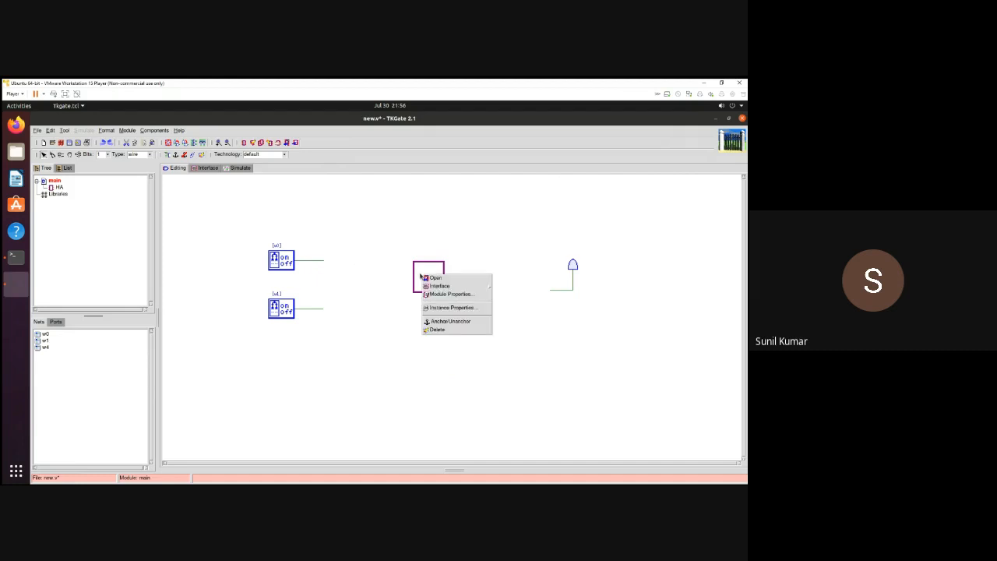
left_click(430, 278)
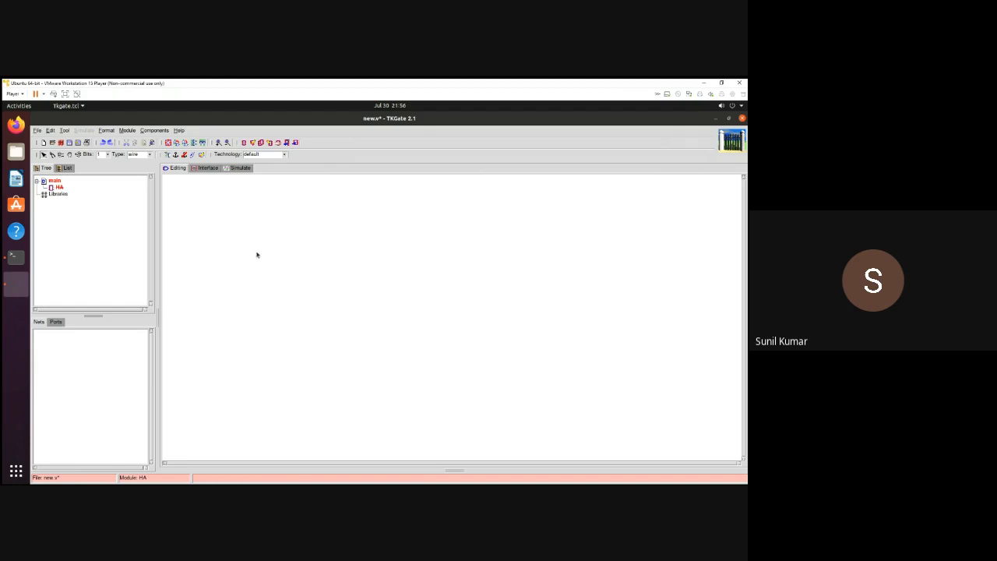
right_click(301, 237)
mouse_move(349, 248)
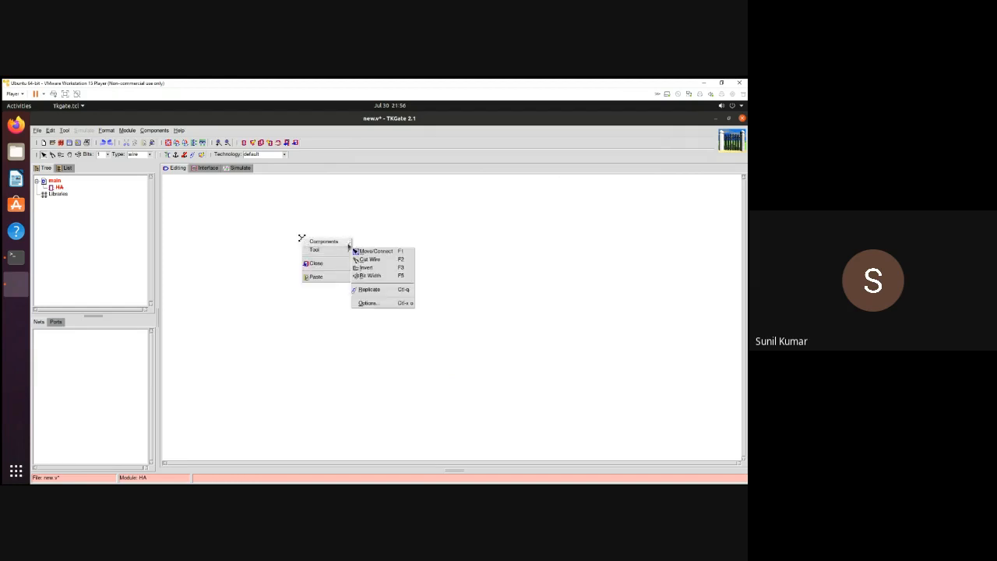
mouse_move(386, 251)
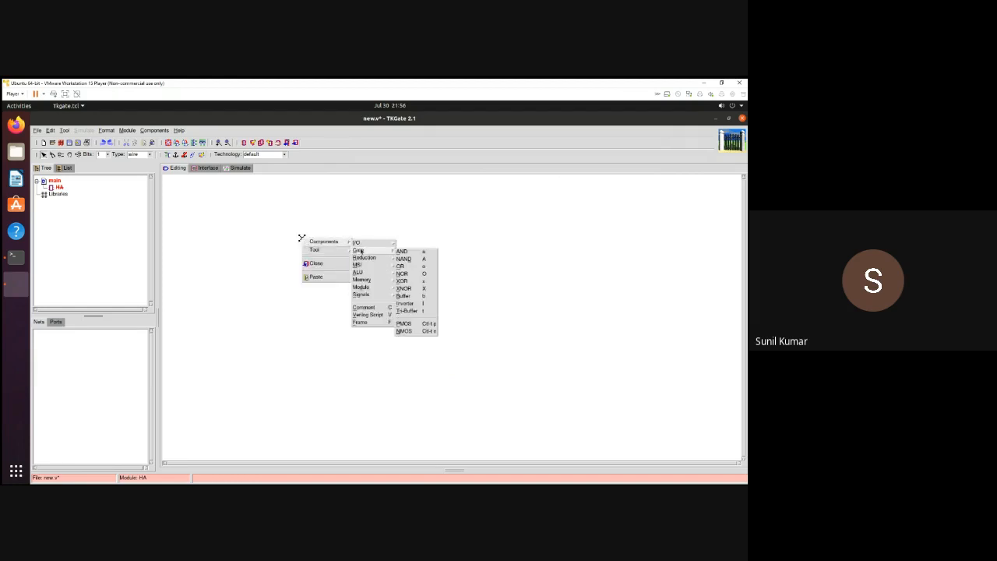
left_click(402, 252)
left_click_drag(302, 237, 357, 248)
- Add an XOR gate to the HA module and position it directly below the AND gate
right_click(290, 279)
mouse_move(296, 286)
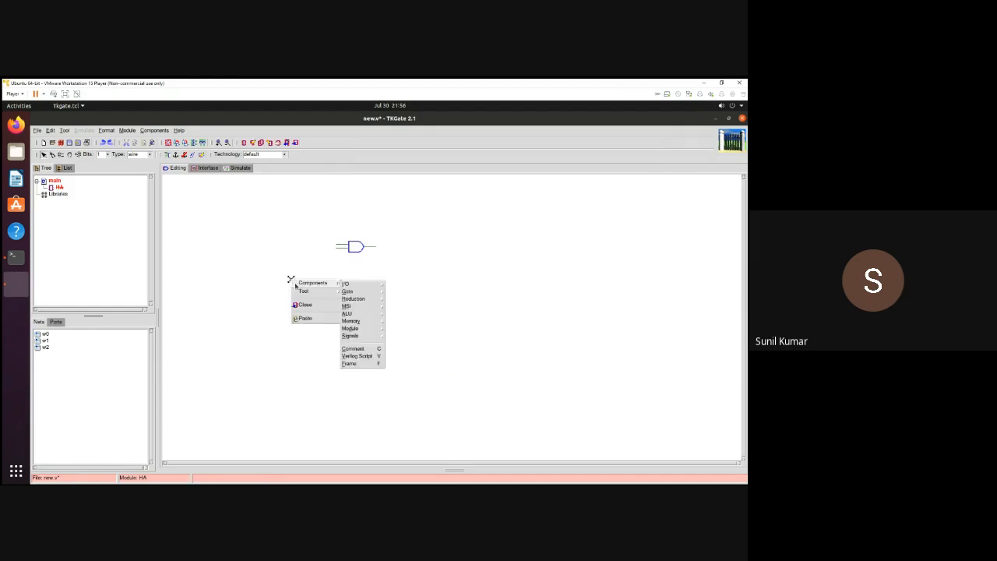
mouse_move(354, 291)
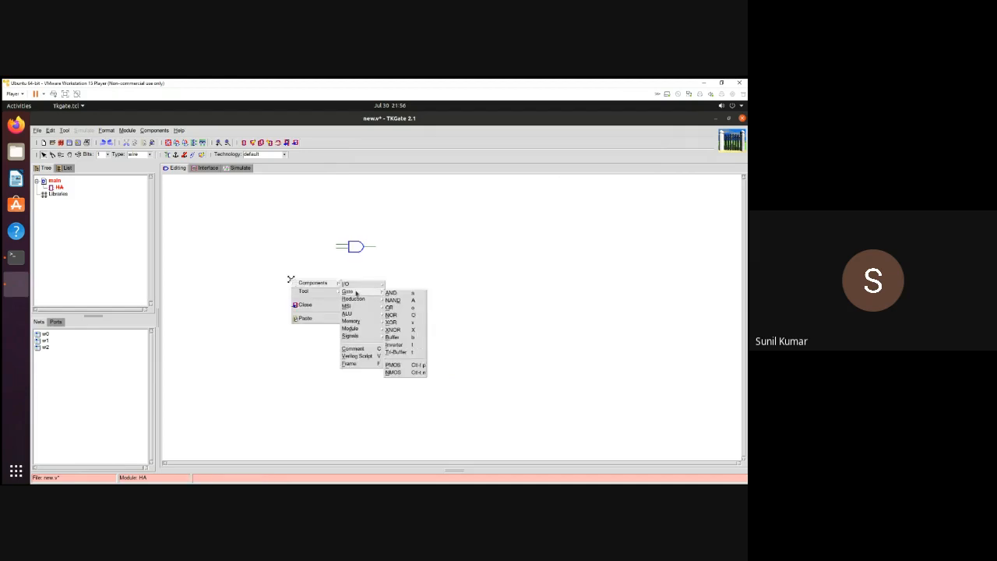
left_click(391, 321)
left_click_drag(290, 280, 352, 305)
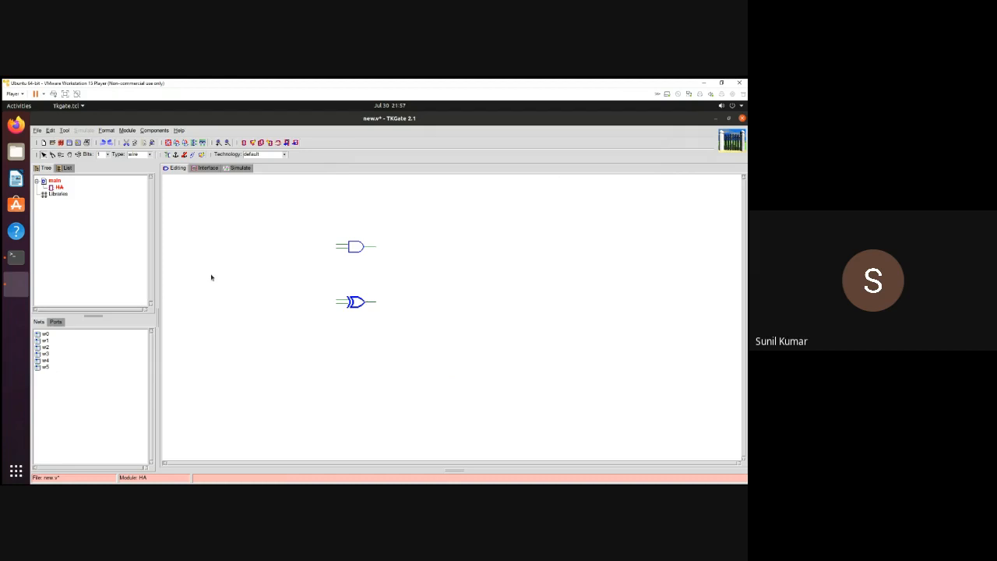
- Add two single-bit module input ports, one above the other, left of the gates, accepting the default net names
right_click(191, 223)
mouse_move(192, 227)
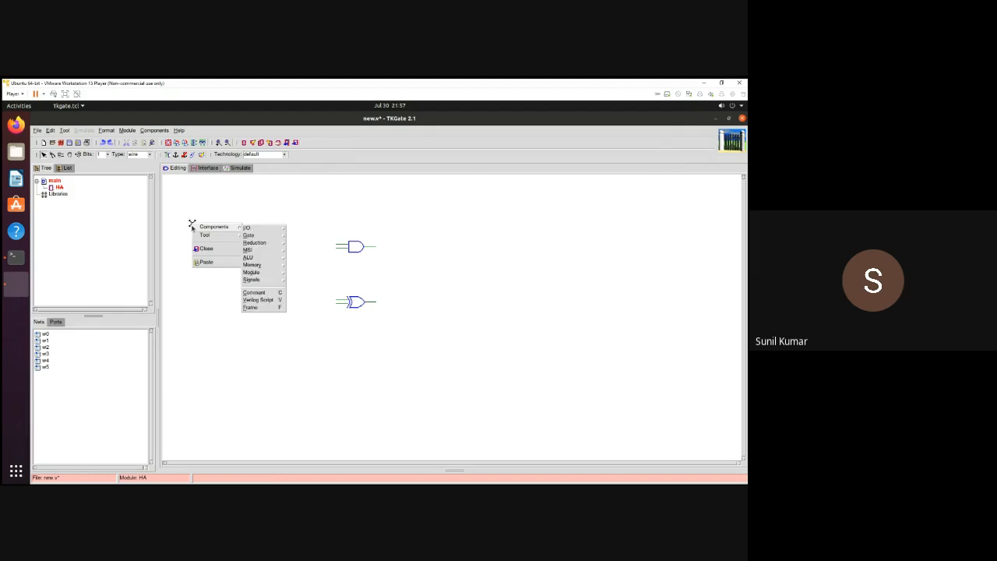
mouse_move(258, 272)
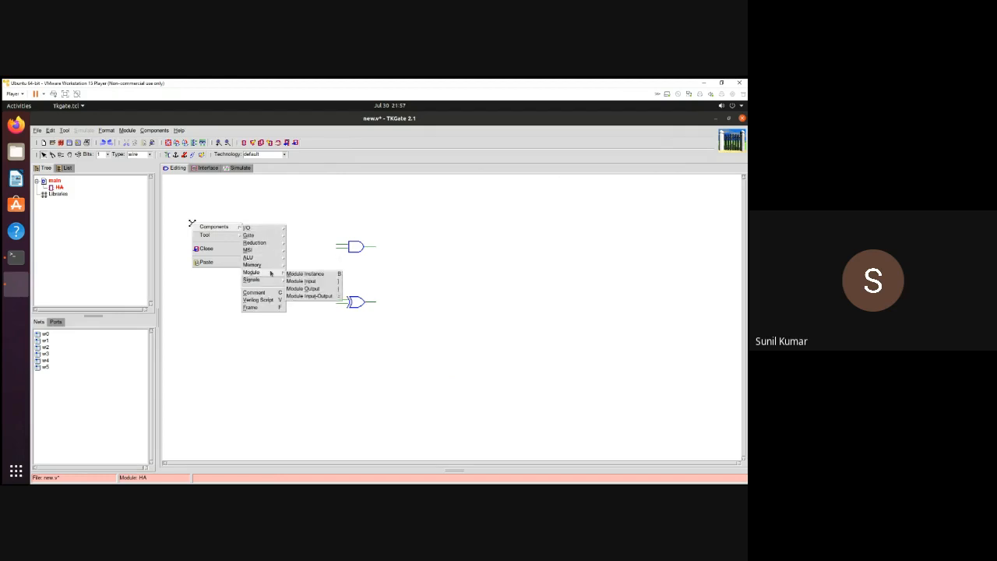
left_click(304, 282)
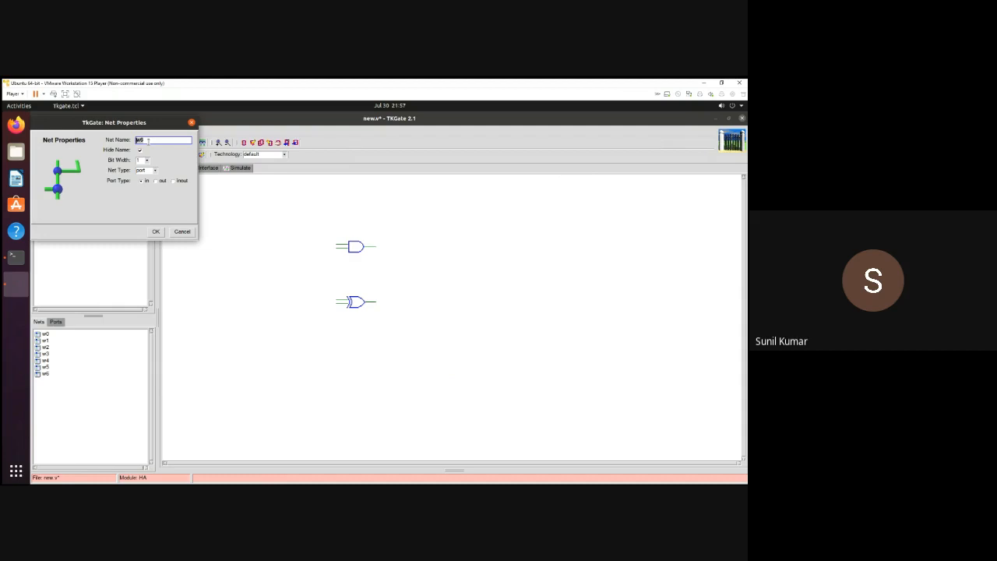
left_click(155, 231)
right_click(202, 279)
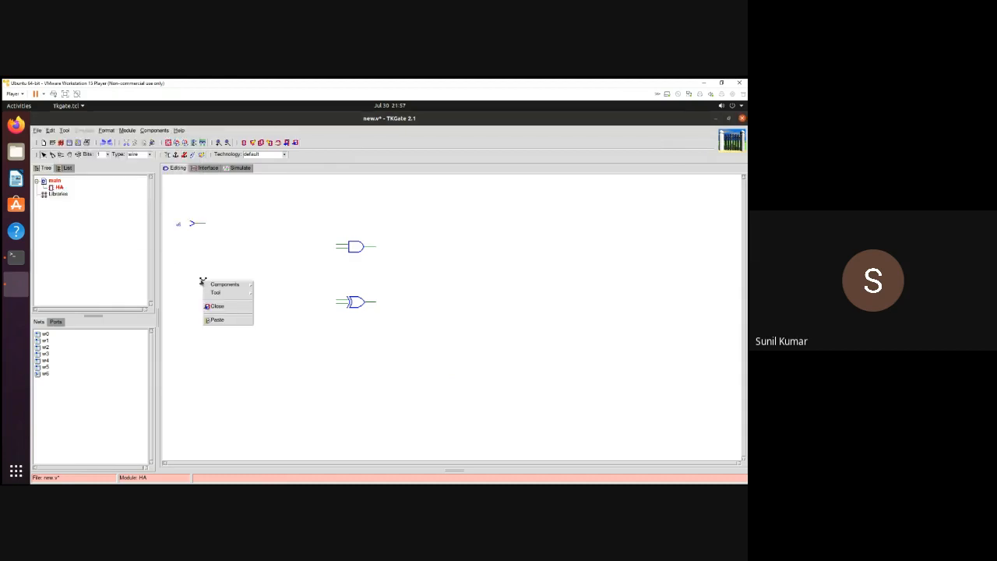
mouse_move(227, 285)
mouse_move(260, 286)
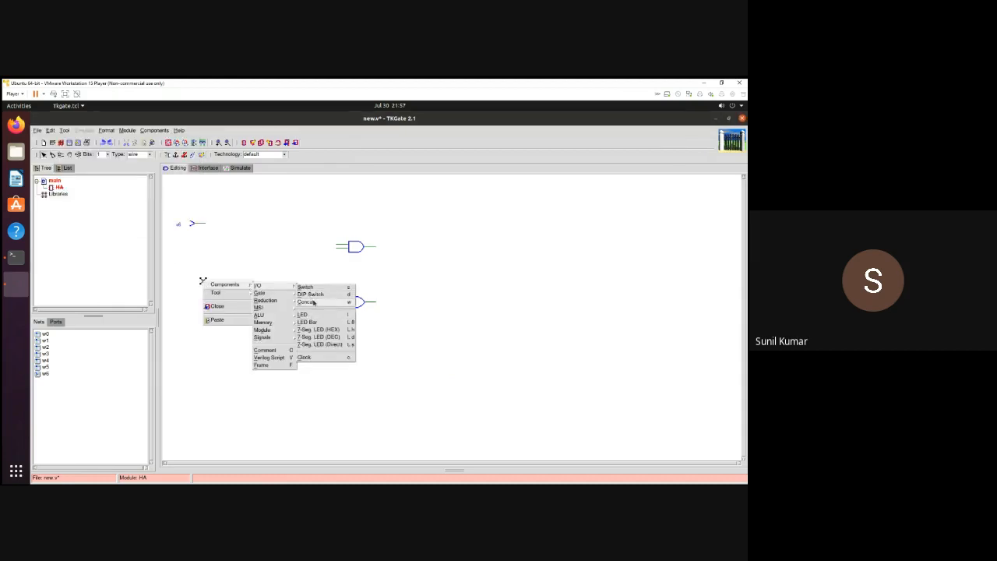
mouse_move(278, 334)
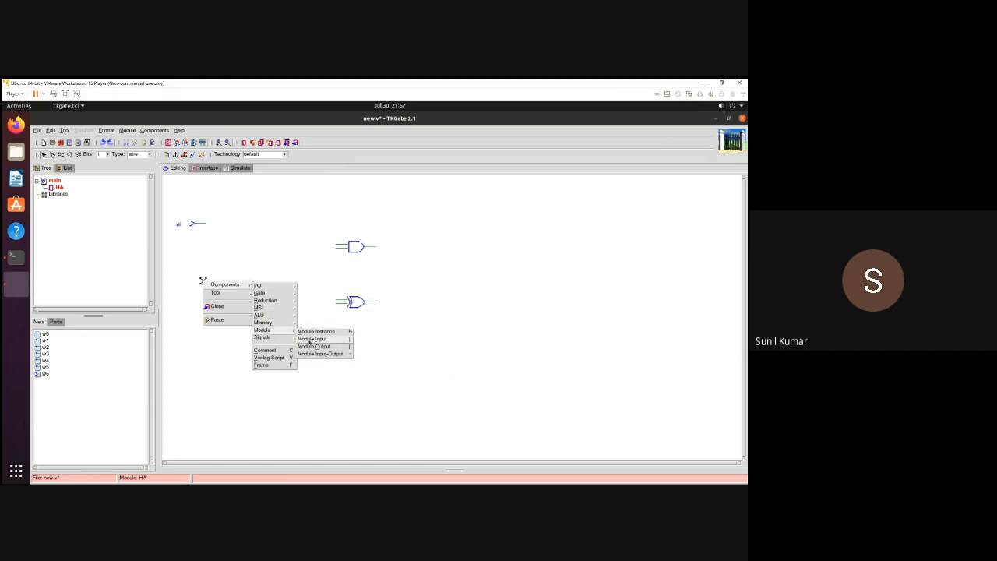
left_click(308, 339)
left_click(156, 261)
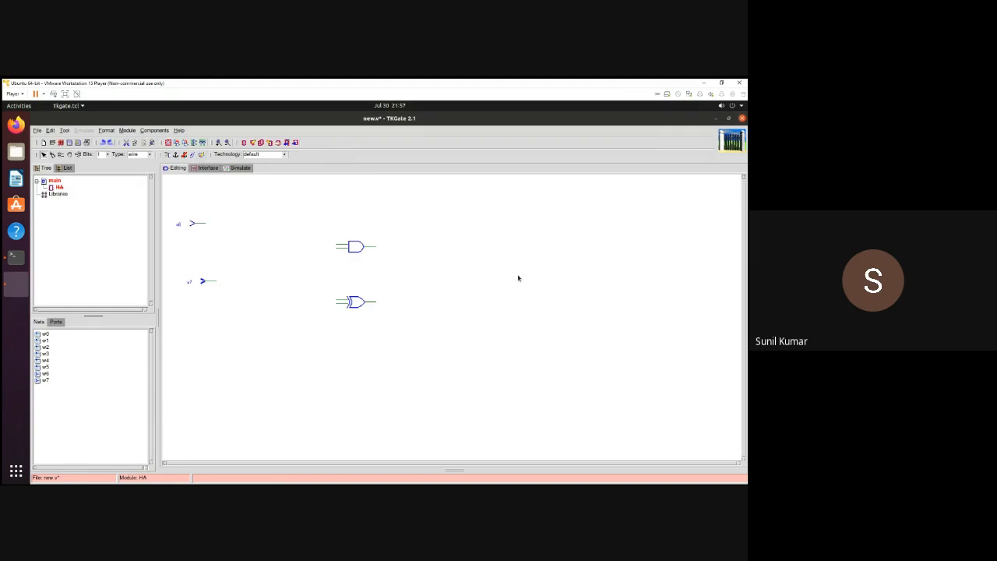
- Add two module output ports, one above the other, right of the gates, accepting the default net names
right_click(487, 257)
mouse_move(514, 260)
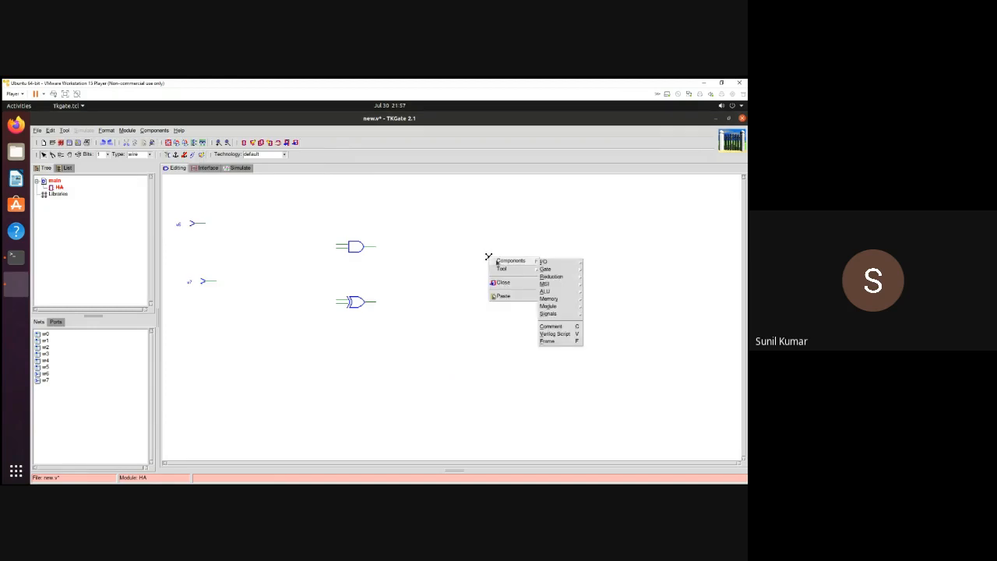
mouse_move(566, 301)
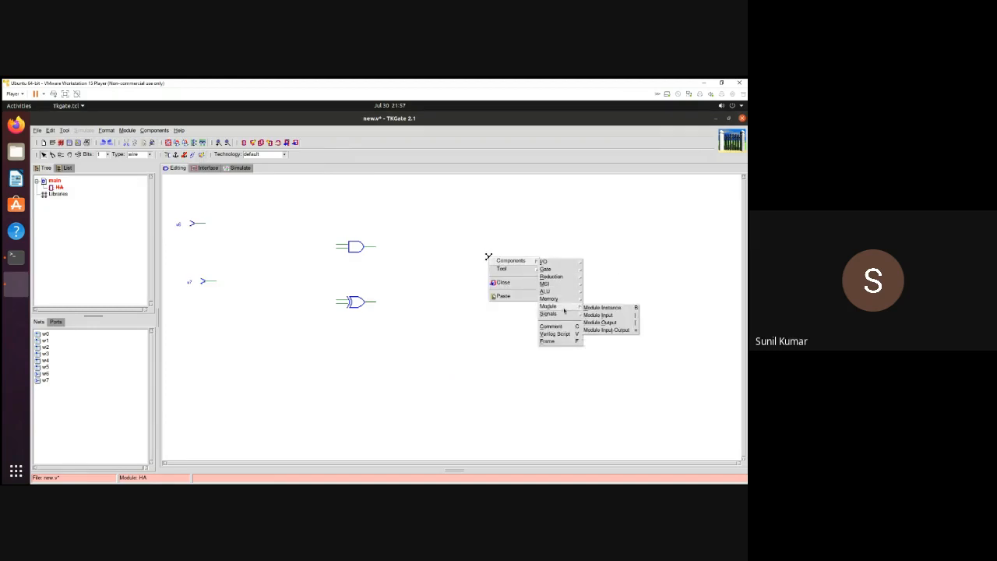
left_click(602, 323)
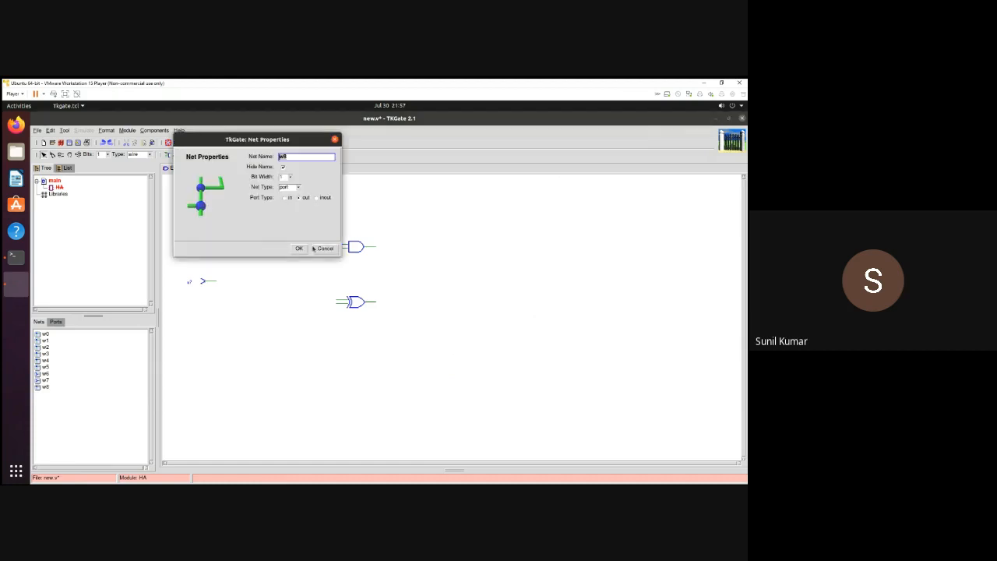
left_click(300, 248)
right_click(438, 281)
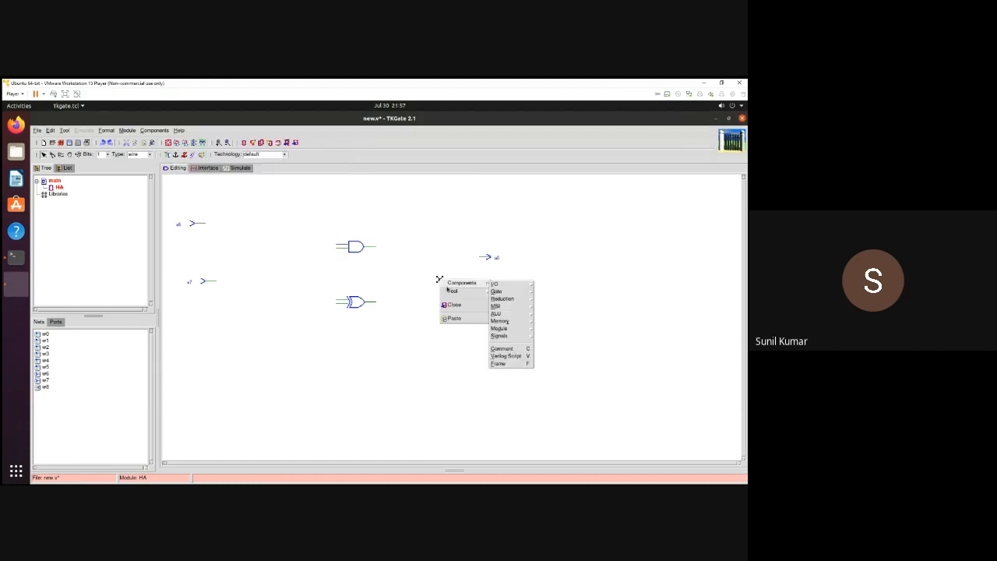
mouse_move(478, 287)
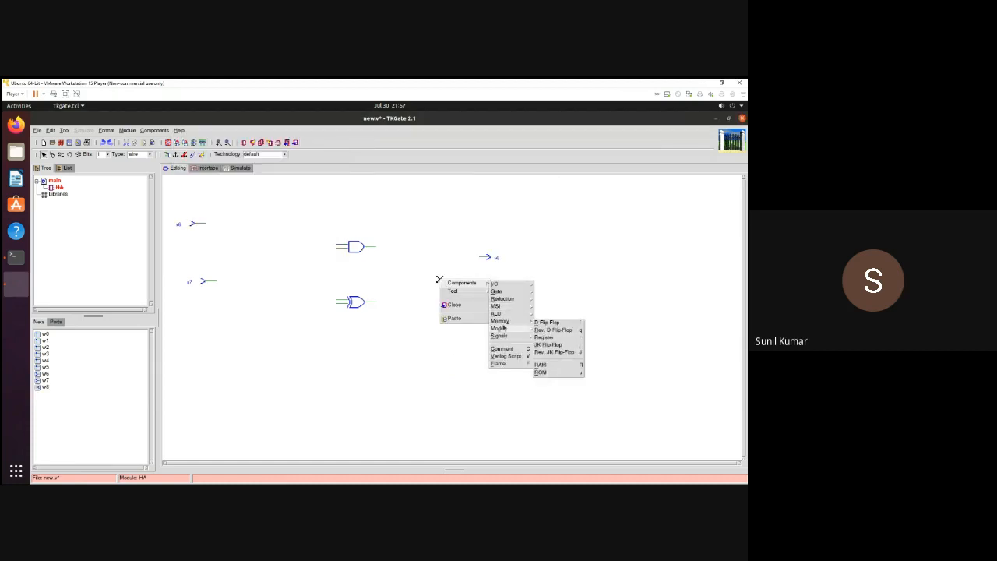
mouse_move(502, 328)
left_click(550, 345)
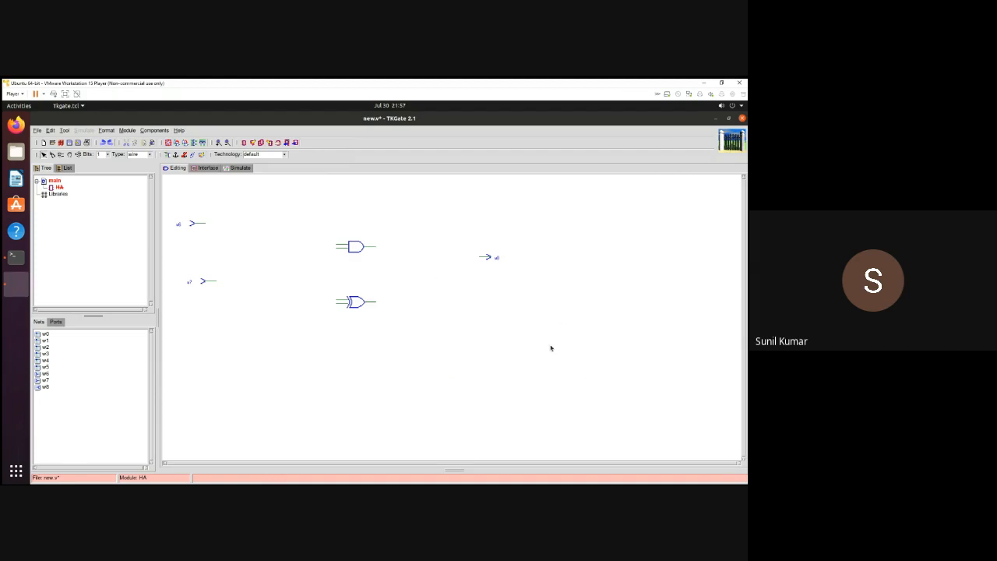
left_click(282, 261)
mouse_move(438, 279)
left_mouse_down()
mouse_move(486, 298)
mouse_move(438, 280)
mouse_move(501, 284)
mouse_move(492, 293)
mouse_move(516, 300)
mouse_move(421, 301)
mouse_move(398, 287)
mouse_move(399, 271)
mouse_move(421, 270)
left_mouse_up()
- Cut the stray looped wire off the lower output port, leaving a short stub, and return to the Move/Connect tool
right_click(406, 208)
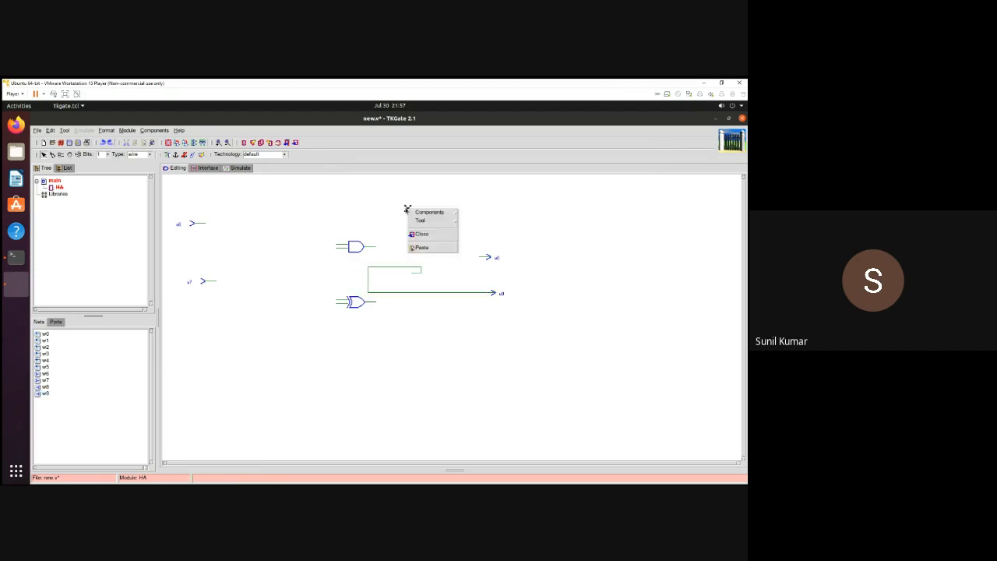
mouse_move(417, 214)
mouse_move(462, 215)
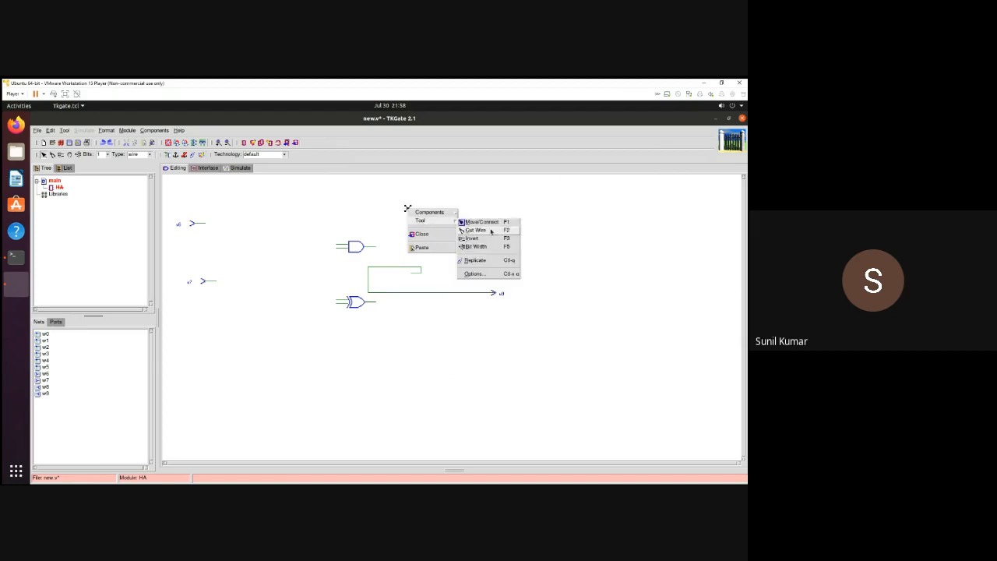
left_click(487, 231)
left_click(456, 292)
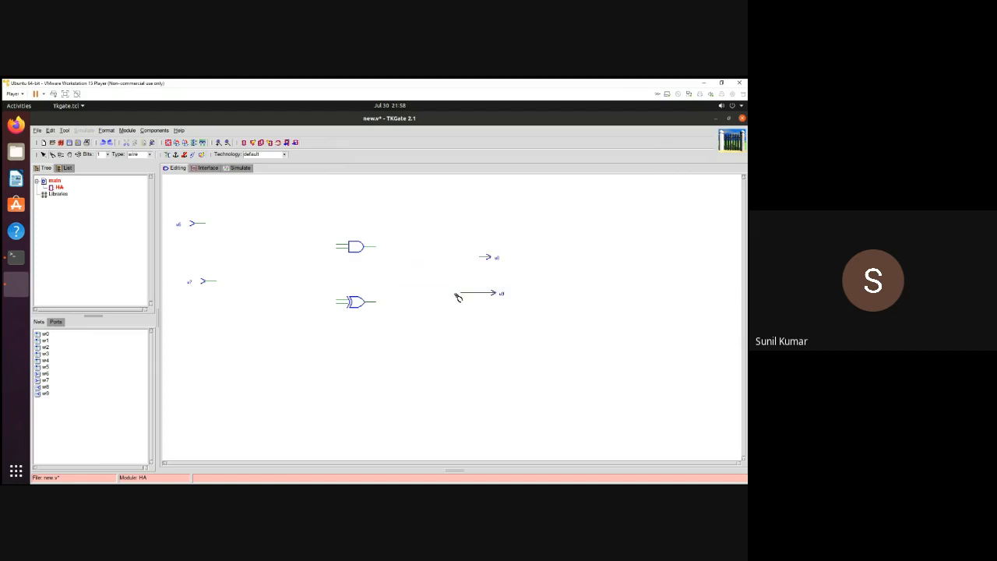
right_click(427, 214)
mouse_move(430, 222)
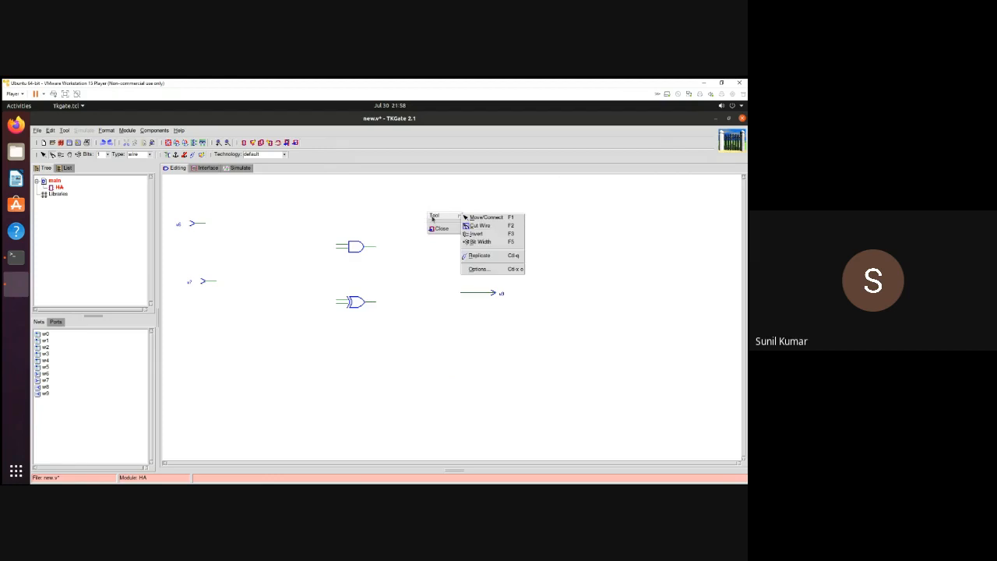
left_click(468, 266)
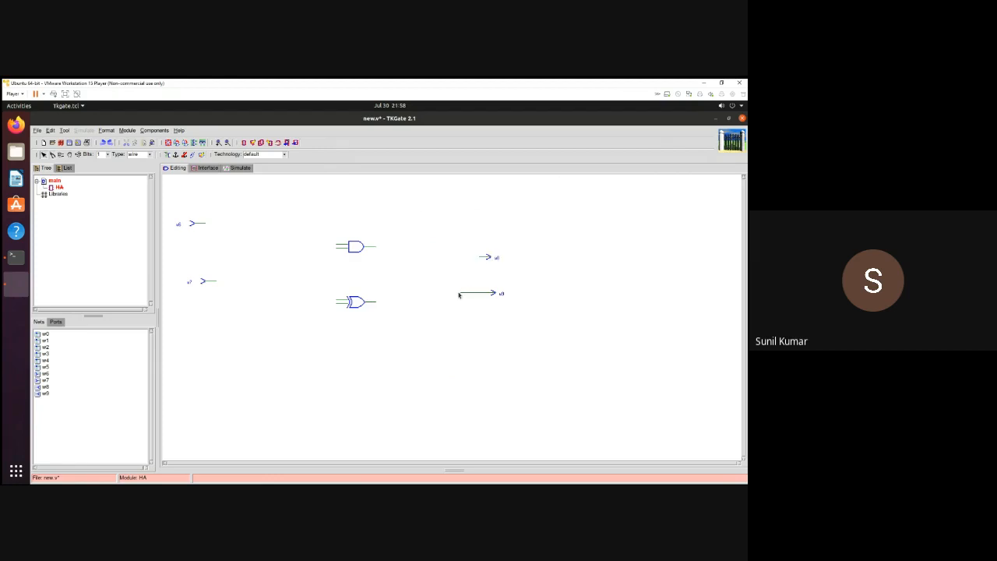
- Wire the XOR gate's output to the lower output port and the AND gate's output to the upper output port
left_click_drag(459, 295, 378, 300)
left_click_drag(477, 259, 380, 243)
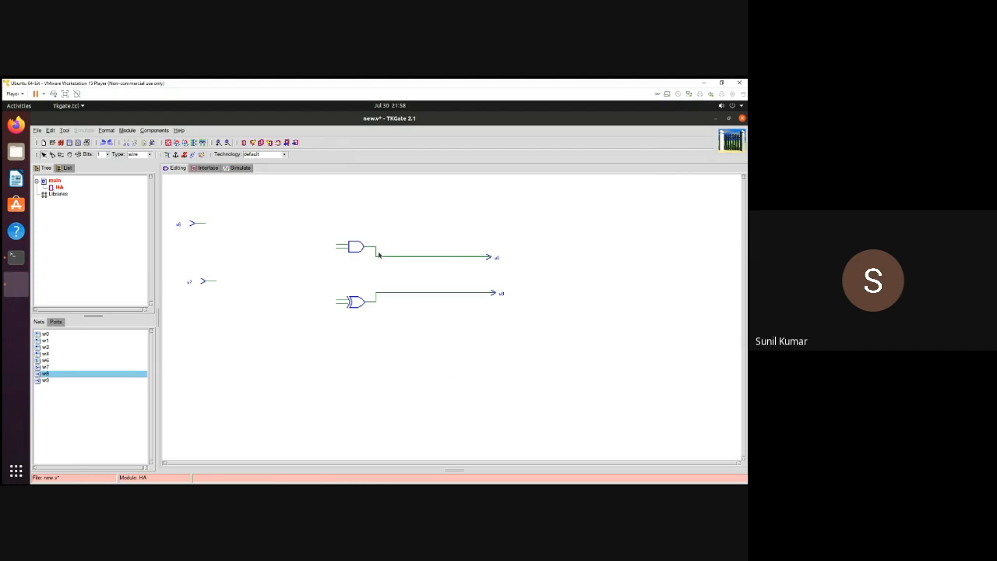
left_click(410, 315)
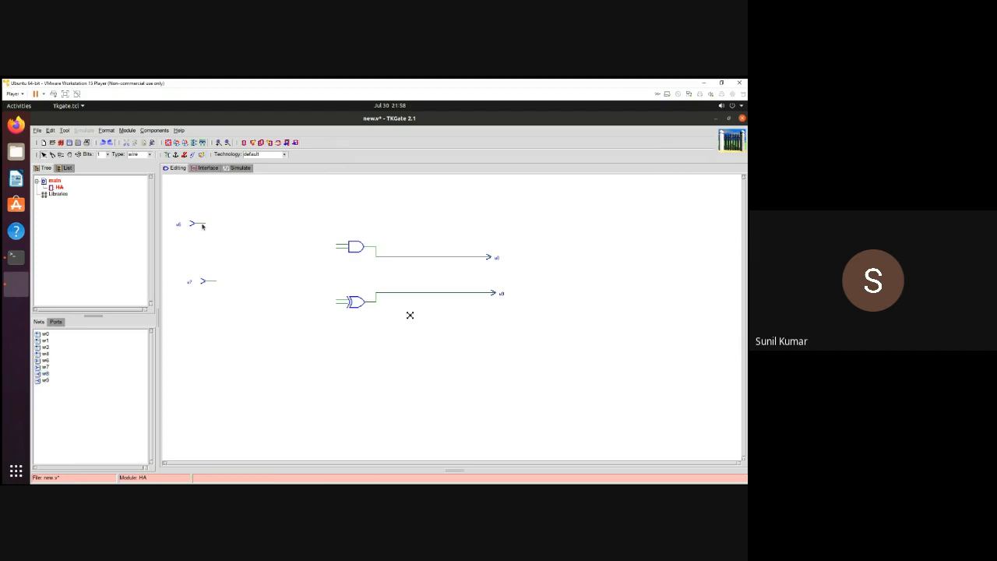
- Connect the upper input port to the AND gate's upper input and the lower input port to its lower input
left_click_drag(202, 226, 319, 227)
left_click_drag(328, 232, 340, 242)
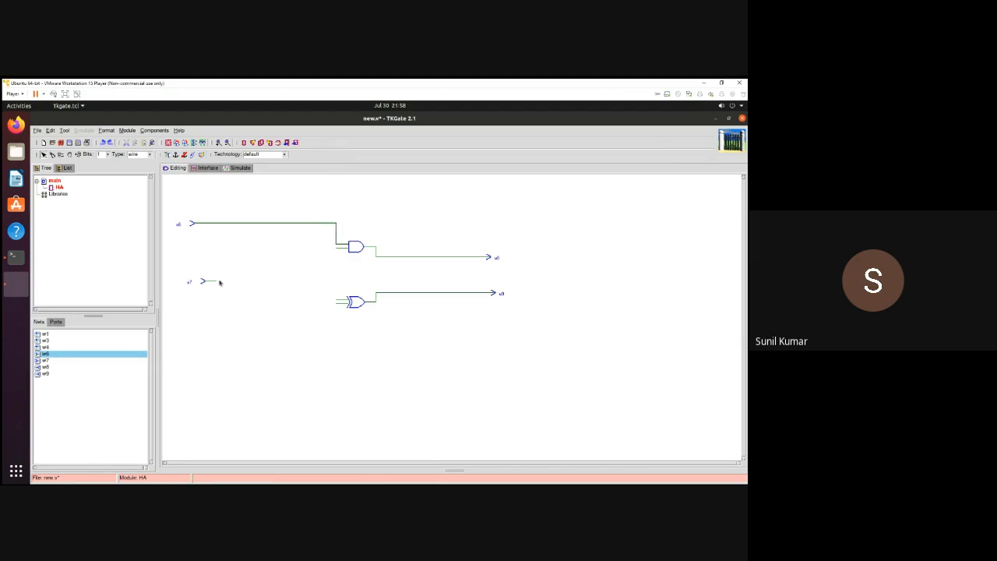
left_click_drag(215, 284, 340, 248)
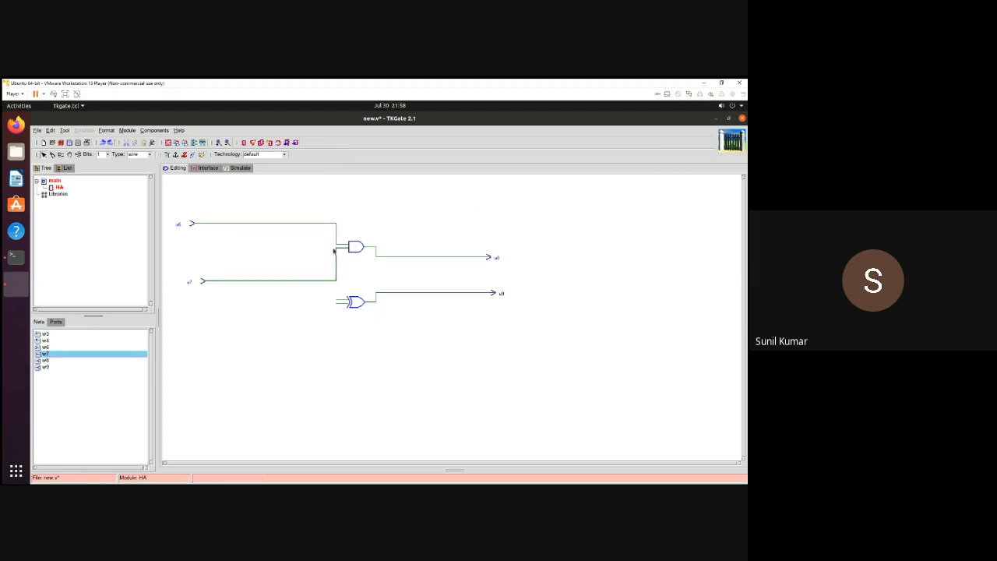
- Add a wire segment branching off the upper input port's wire and connect it to the XOR gate's upper input
right_click(246, 225)
right_click(251, 226)
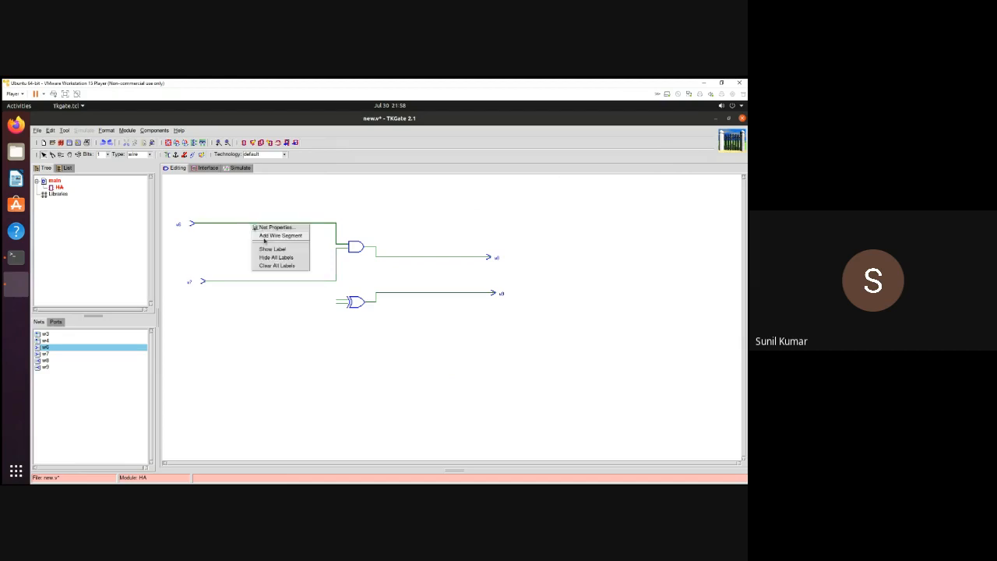
left_click(265, 236)
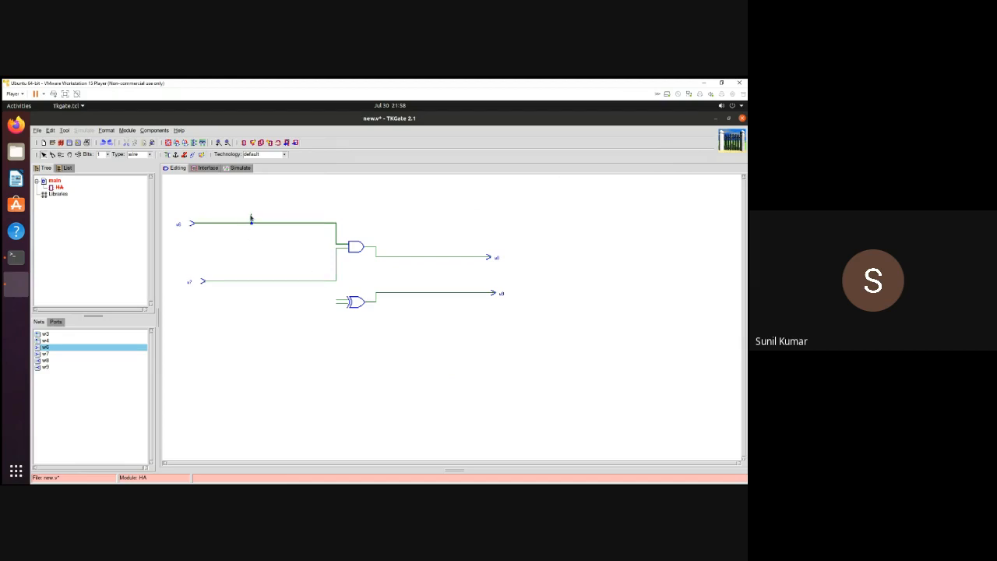
left_click_drag(251, 221, 340, 298)
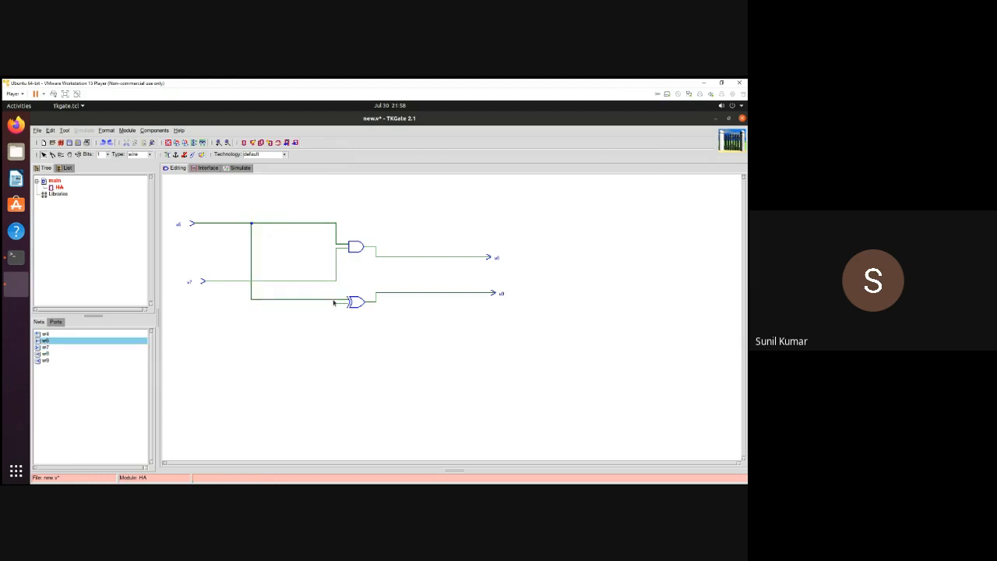
- Add a wire segment branching off the lower input port's wire and connect it to the XOR gate's lower input
right_click(284, 281)
left_click(283, 282)
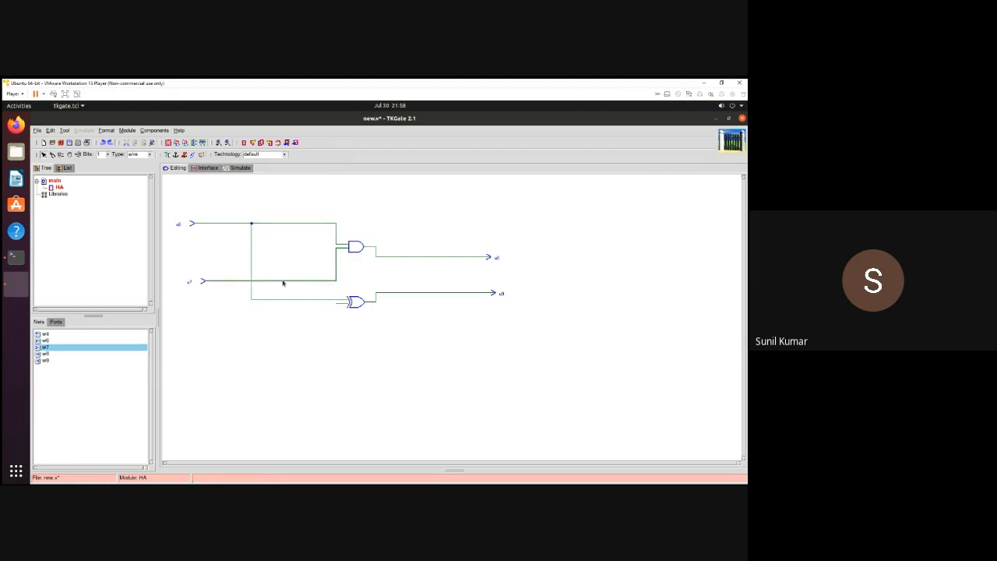
right_click(283, 282)
left_click(297, 296)
left_click_drag(284, 279, 341, 299)
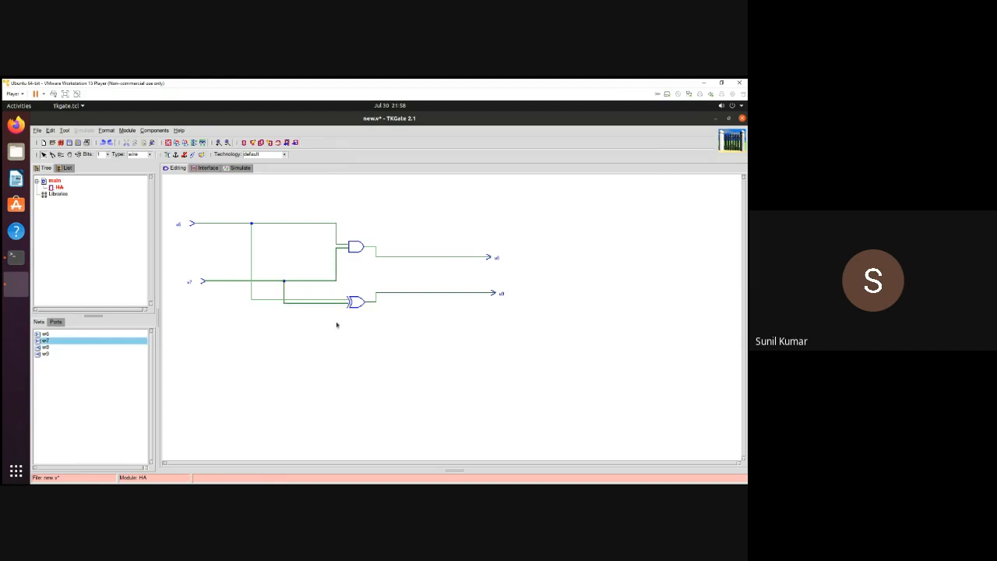
left_click(339, 327)
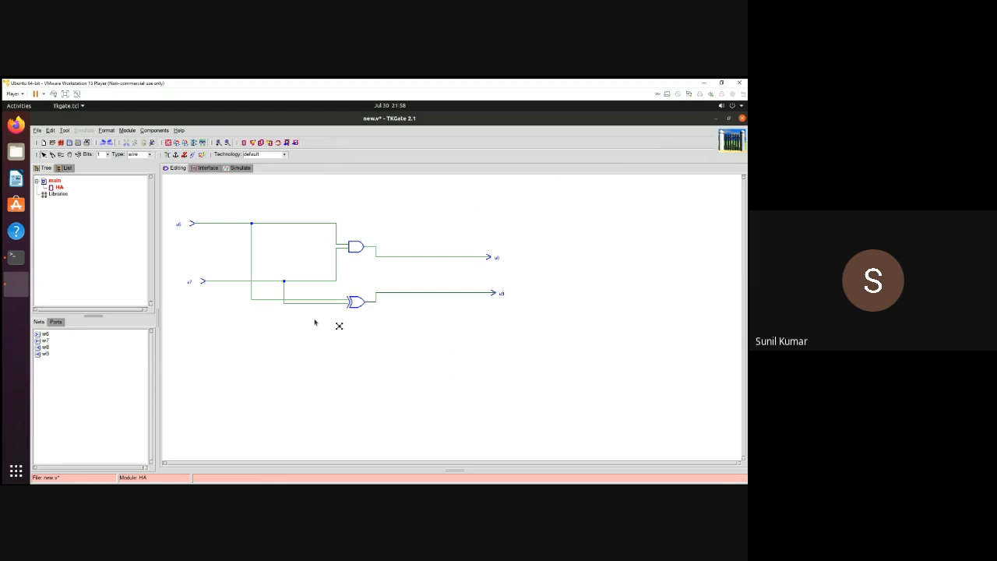
- Rename the upper output port's net COUT and turn off its Hide Name option
double_click(496, 259)
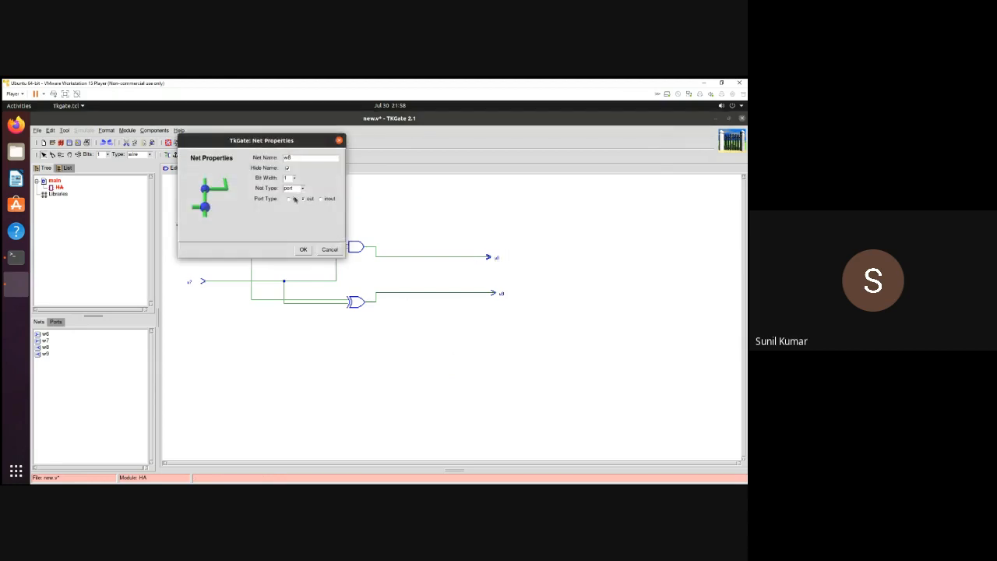
double_click(303, 157)
type("COUT")
left_click(287, 168)
left_click(303, 250)
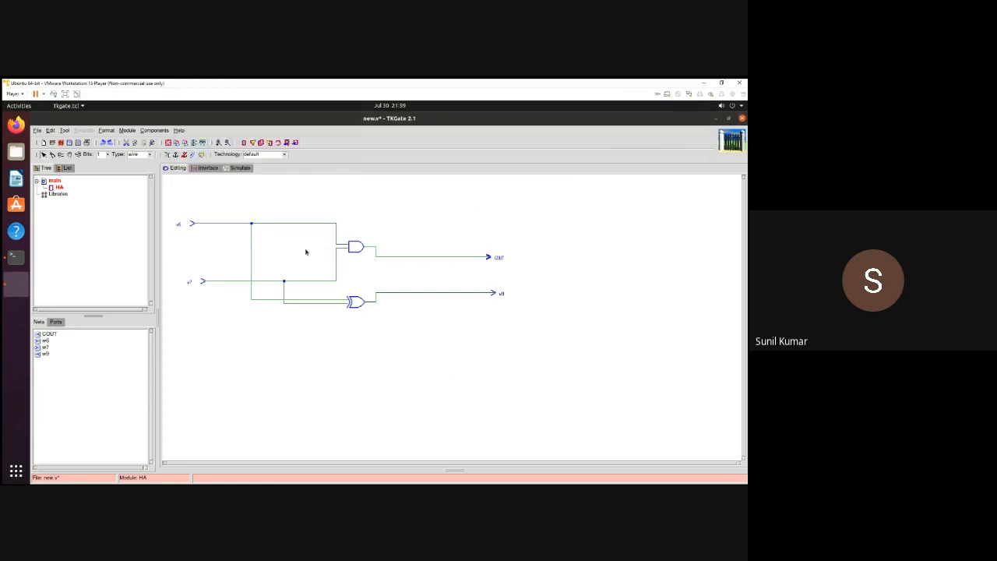
- Rename the lower output port's net, driven by the XOR gate, as Sum
right_click(500, 295)
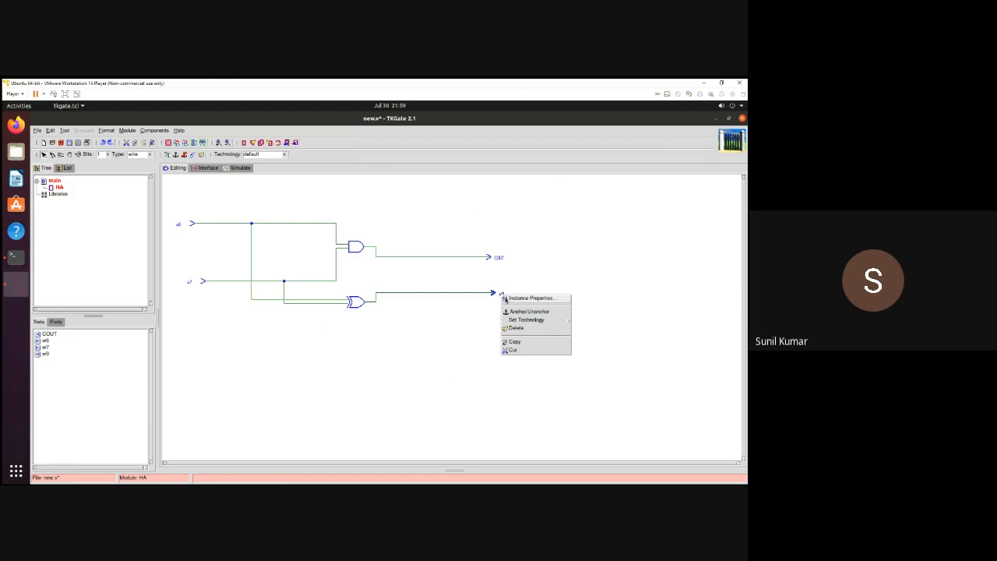
left_click(505, 299)
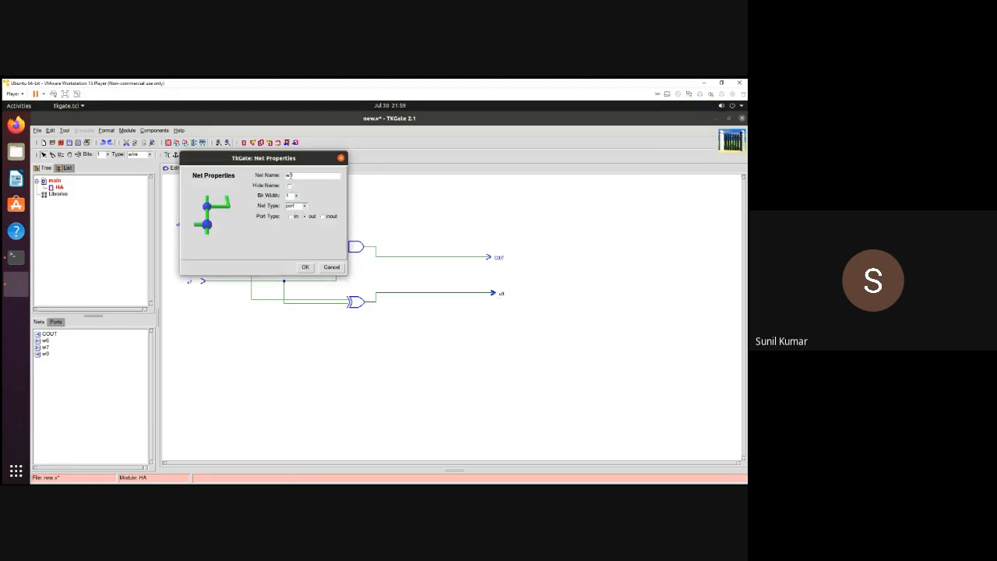
double_click(289, 175)
key("BackSpace")
type("Sum")
left_click(305, 267)
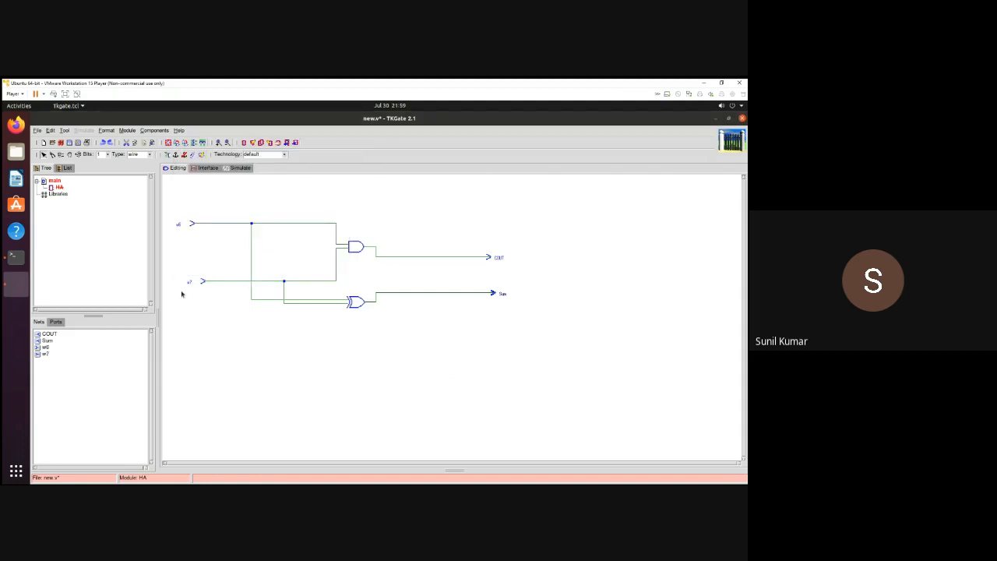
- Close the HA module and return to the main circuit
right_click(177, 225)
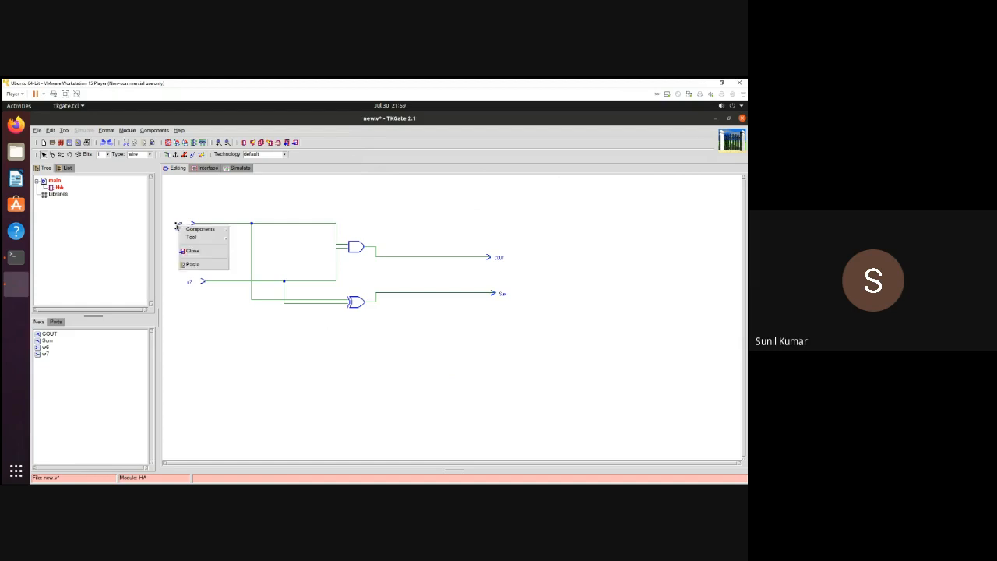
left_click(190, 347)
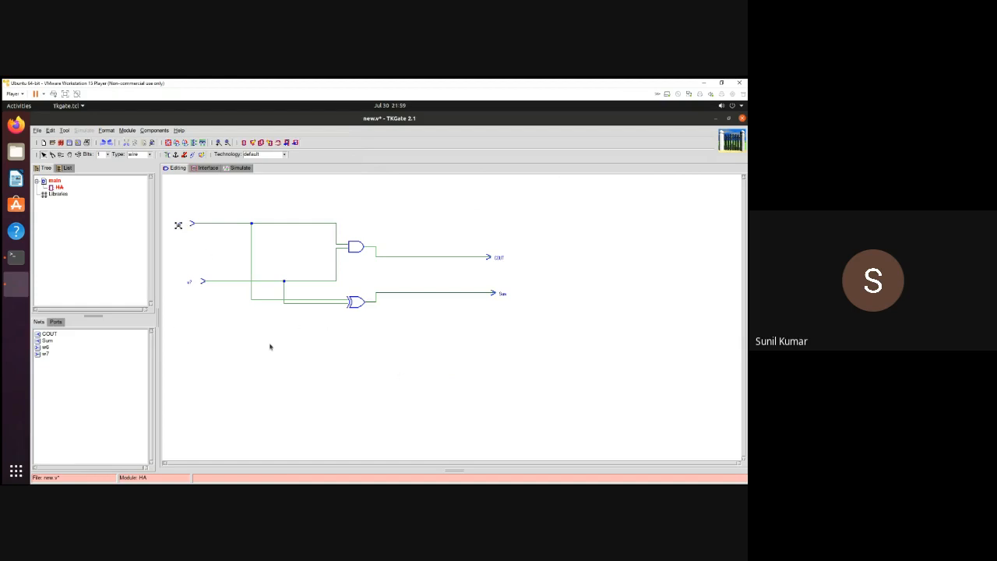
right_click(264, 194)
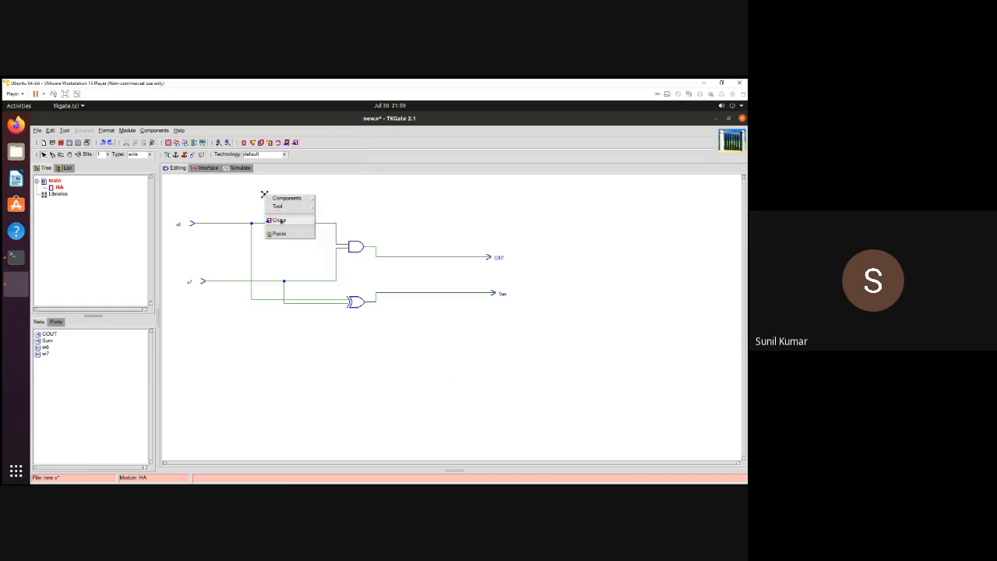
left_click(278, 220)
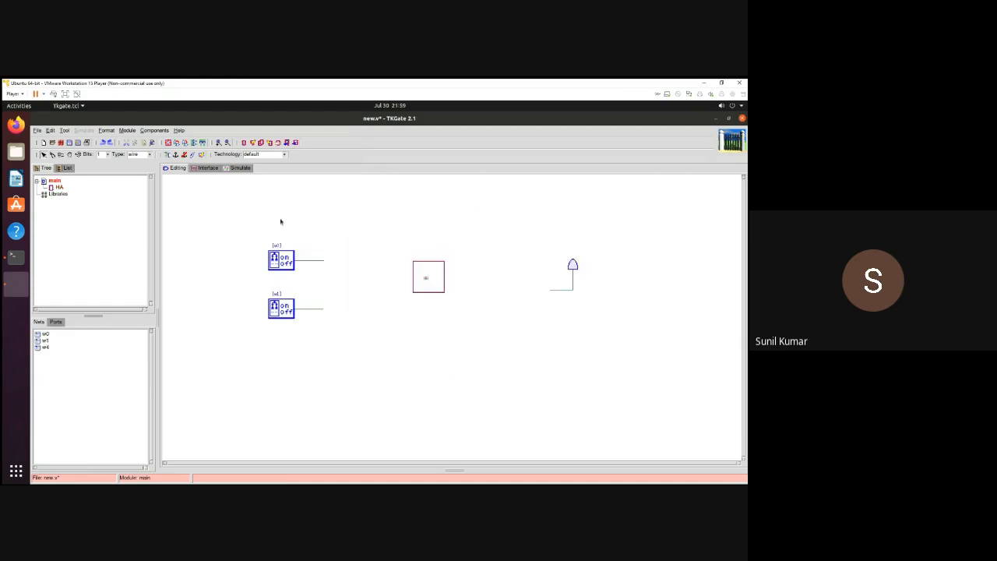
- Try to update the HA block by synchronizing all instances from the module's interface editor, and return to circuit editing
right_click(430, 279)
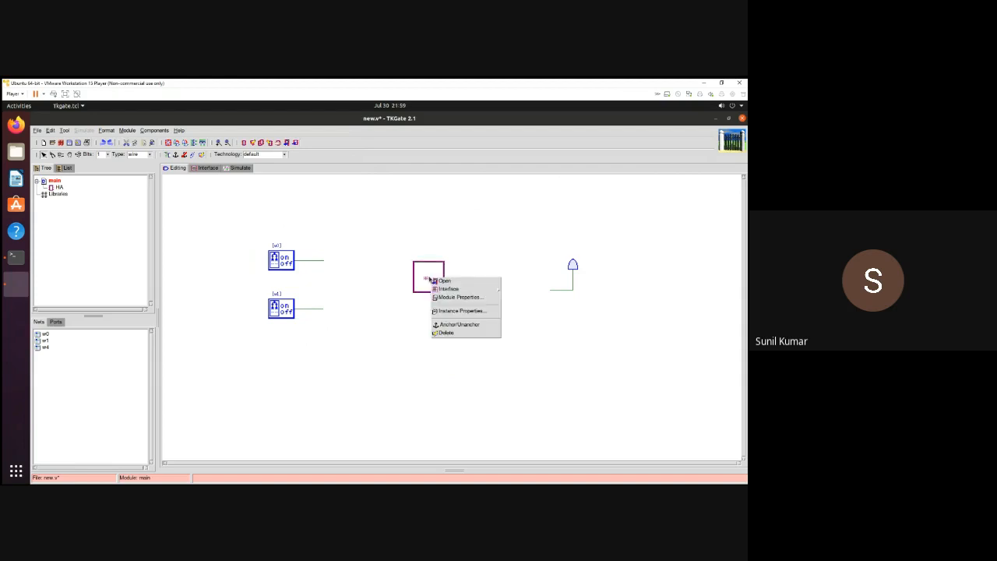
mouse_move(434, 289)
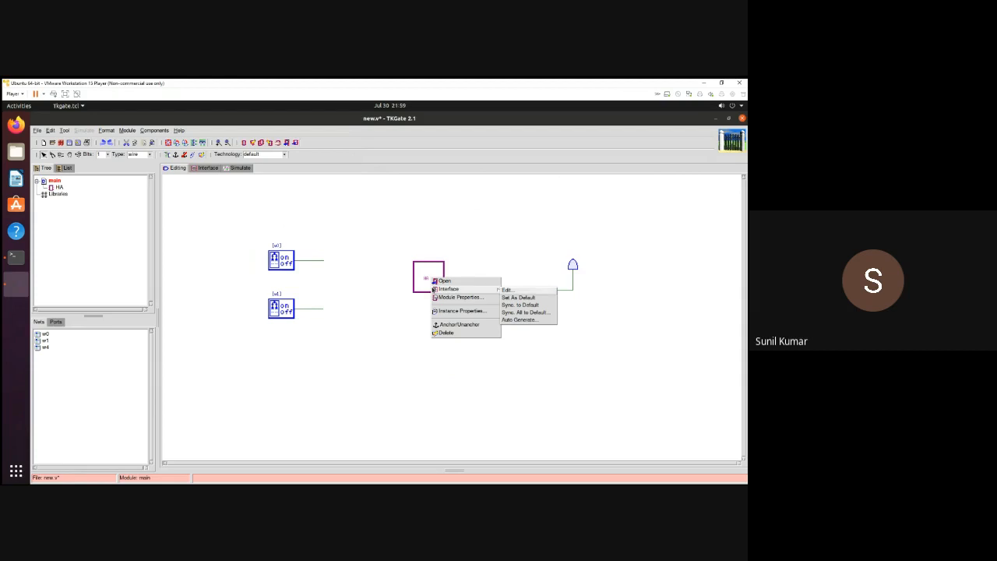
left_click(528, 292)
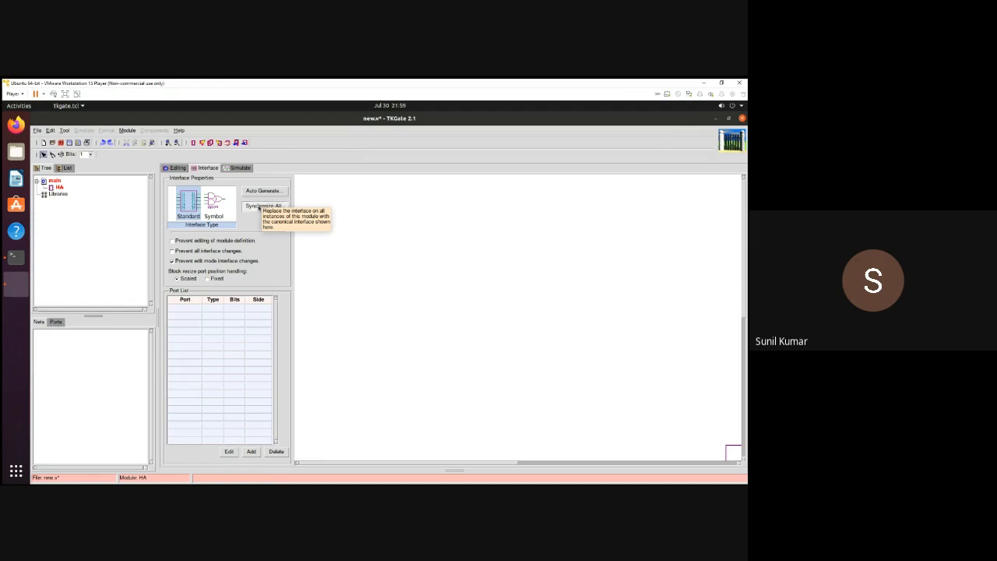
left_click(260, 206)
left_click(369, 330)
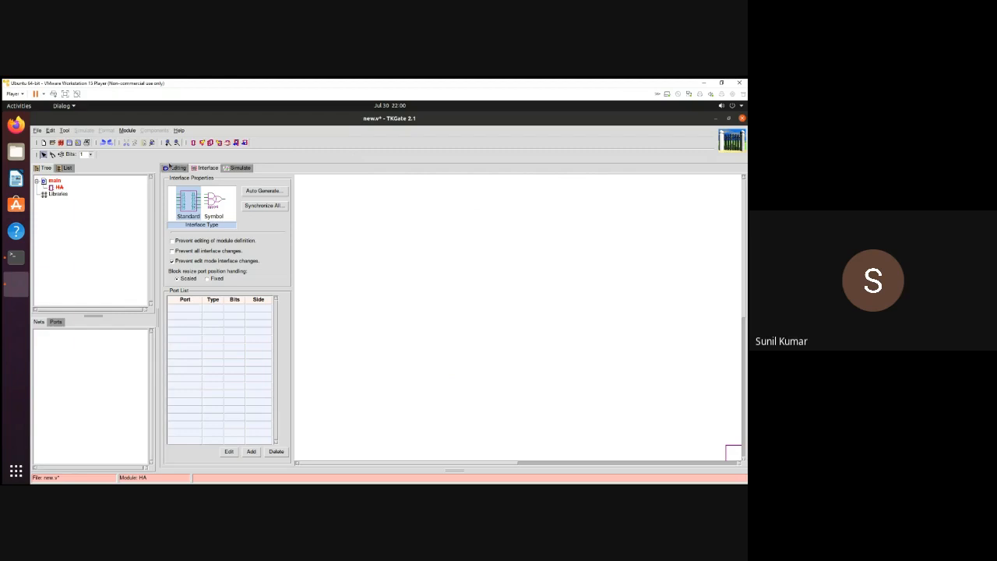
left_click(171, 168)
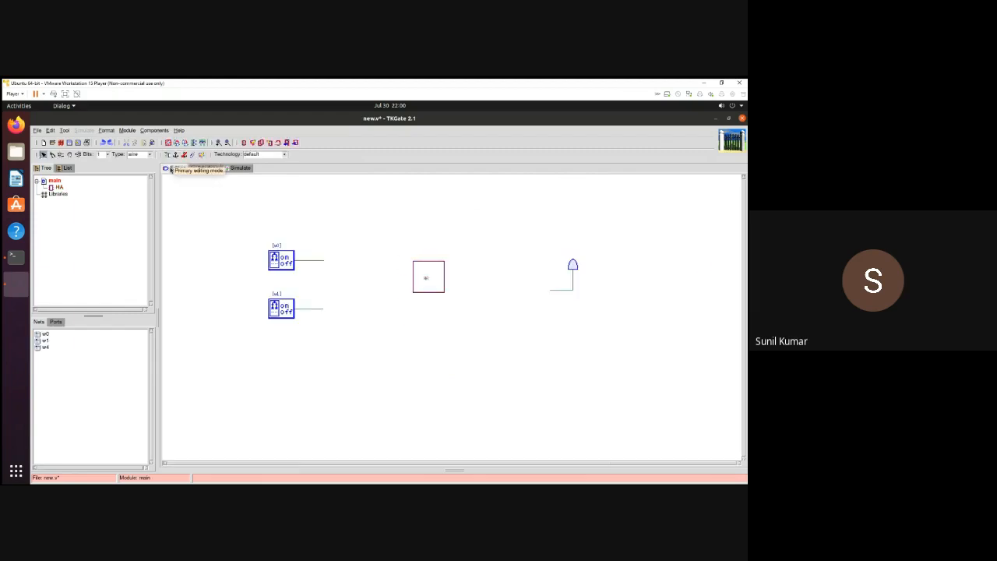
- Auto-generate the HA module's interface using both module and interface ports, keeping existing port positions where possible
left_click(207, 170)
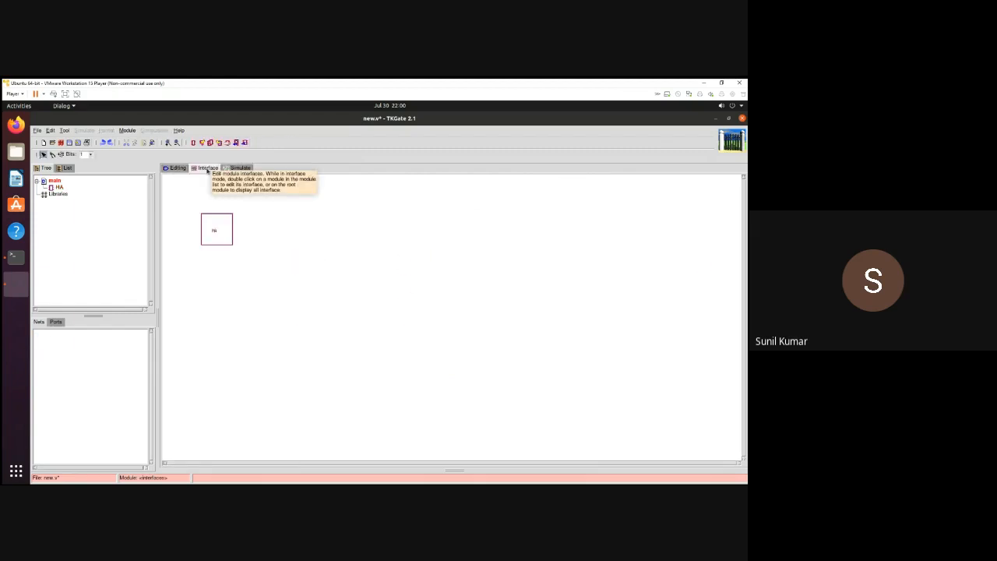
left_click(211, 233)
right_click(211, 232)
left_click(216, 233)
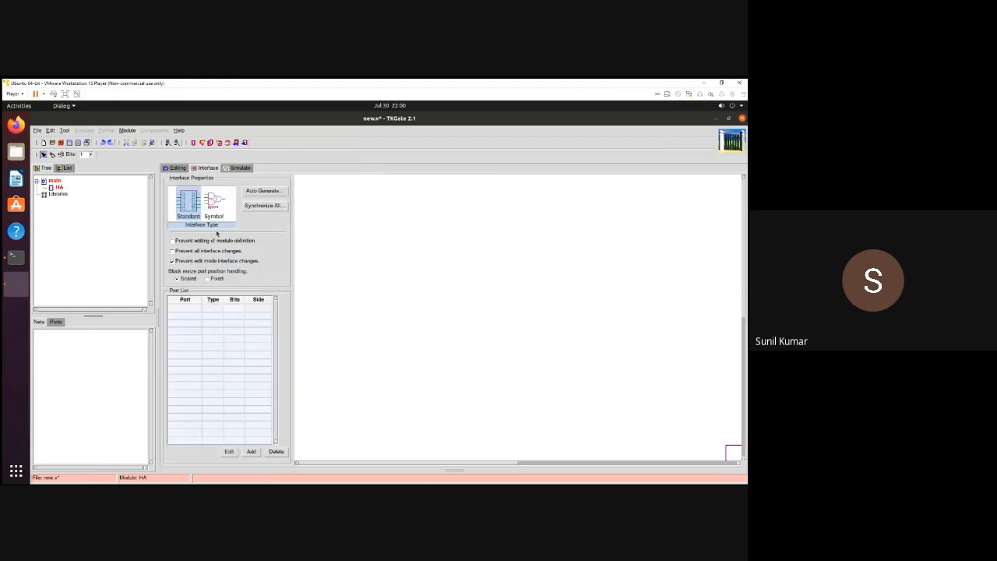
left_click(260, 191)
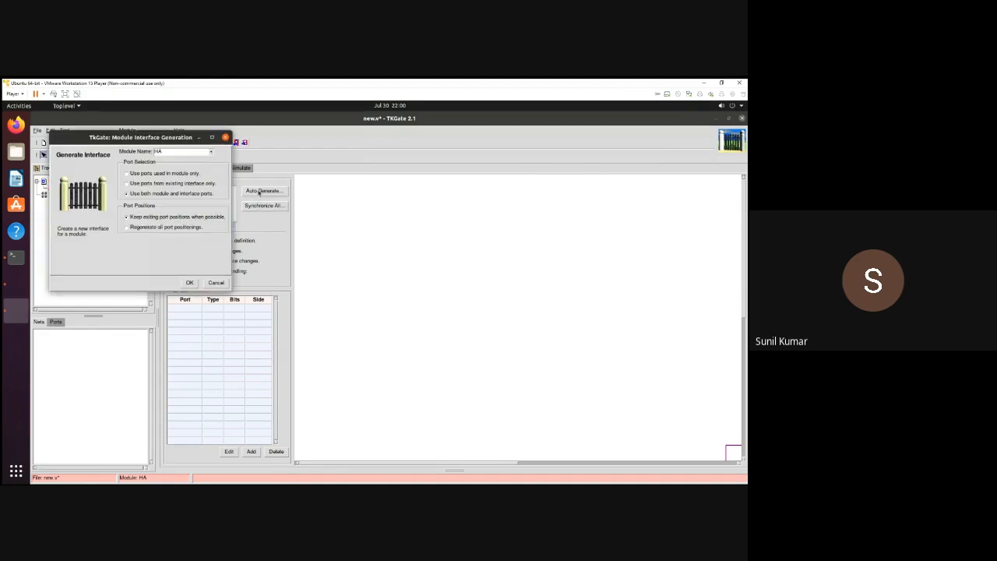
left_click(189, 283)
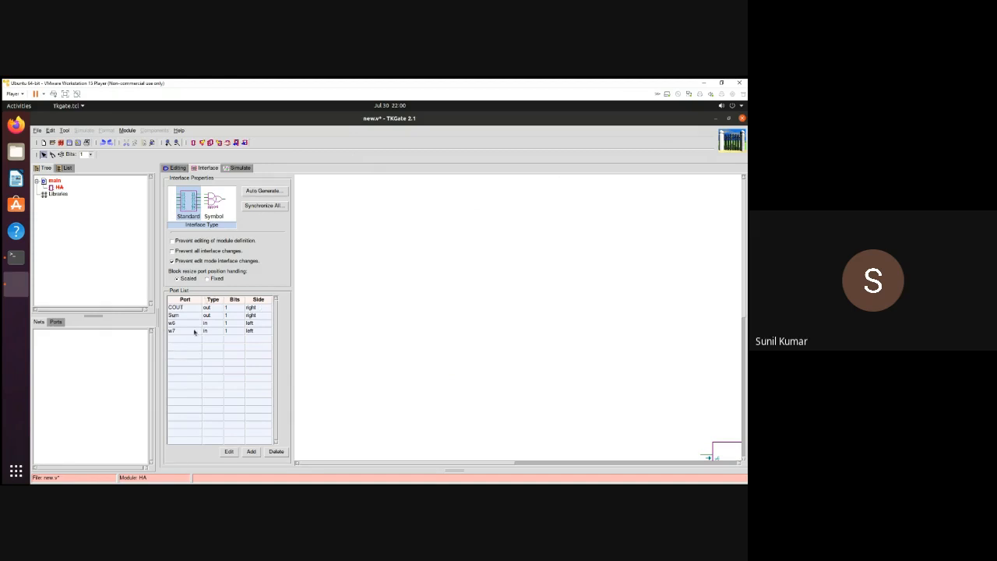
- Synchronize all HA instances with the generated interface and return to editing the main circuit
left_click(270, 206)
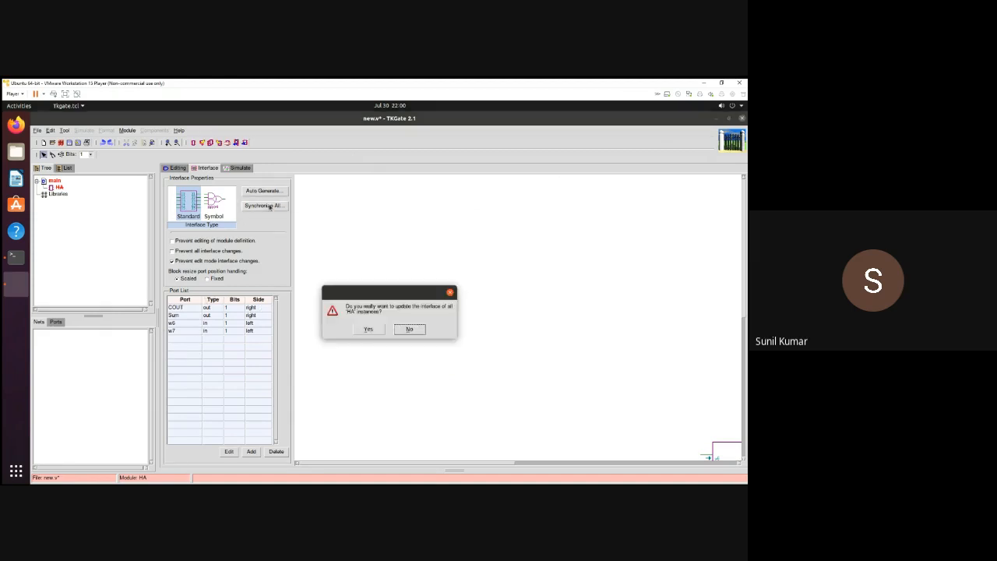
left_click(369, 330)
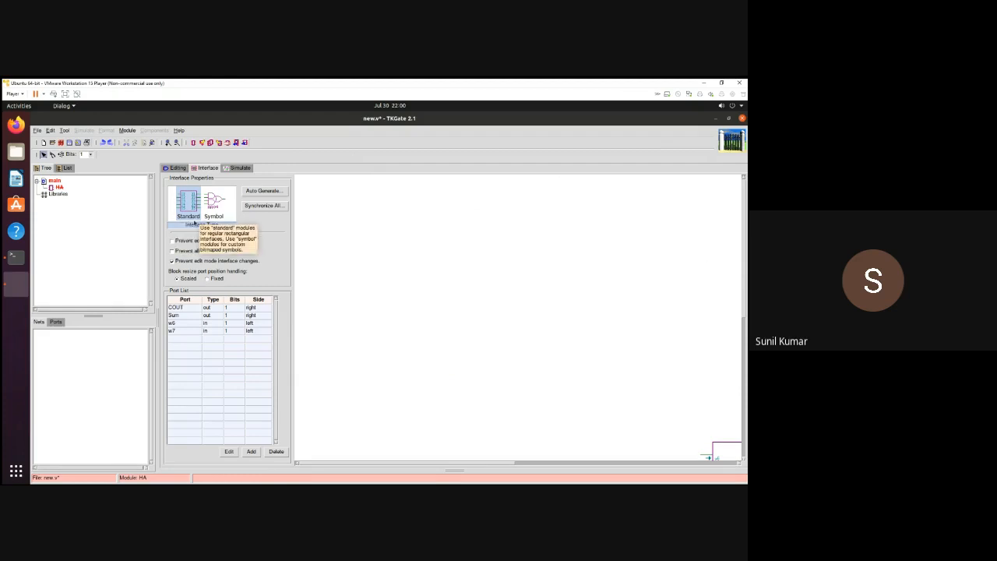
left_click(175, 168)
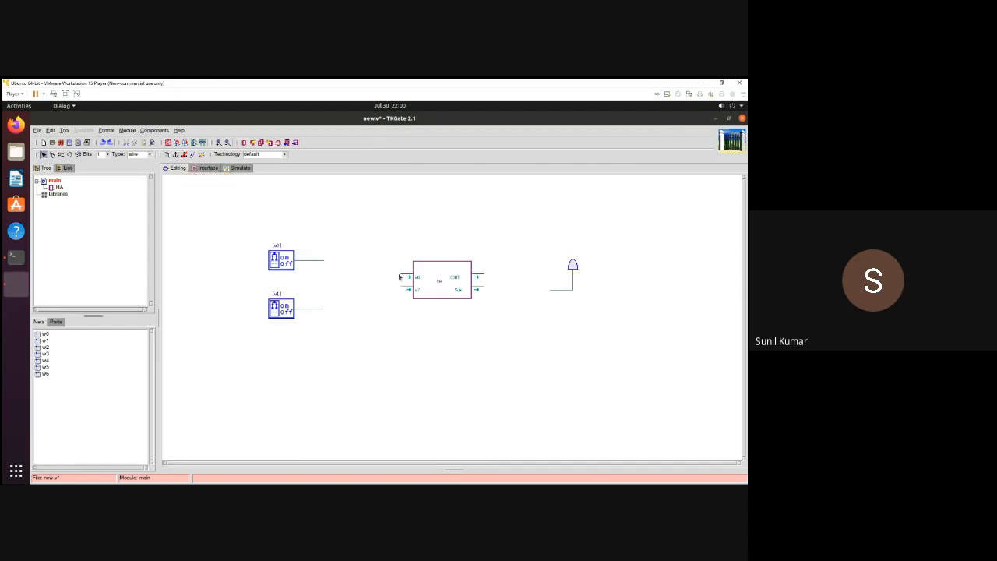
- Wire HA inputs w6 and w7 to the upper and lower switches, and the COUT output to the LED moved slightly higher
mouse_move(402, 275)
left_mouse_down()
mouse_move(382, 245)
mouse_move(323, 260)
left_mouse_up()
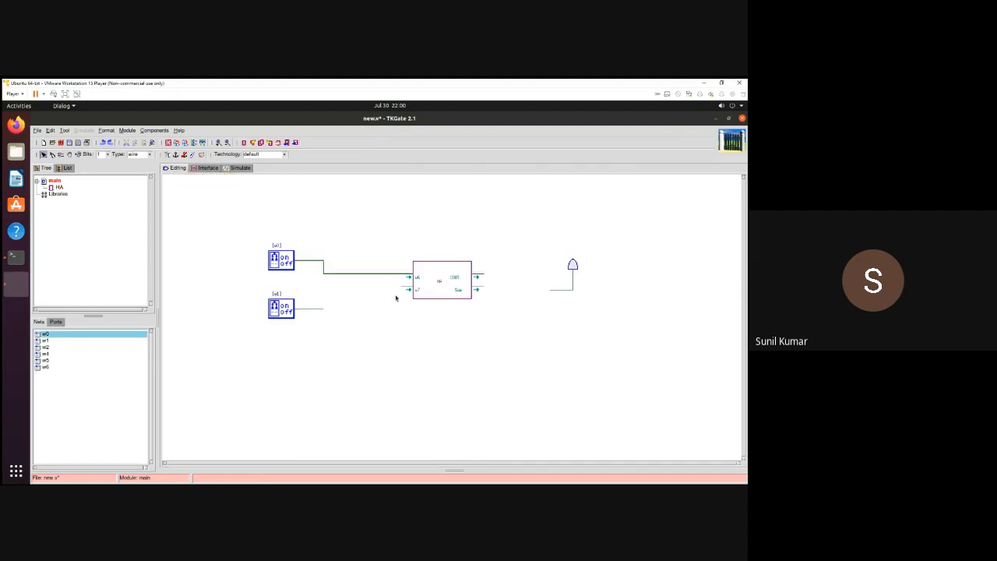
left_click_drag(402, 289, 324, 308)
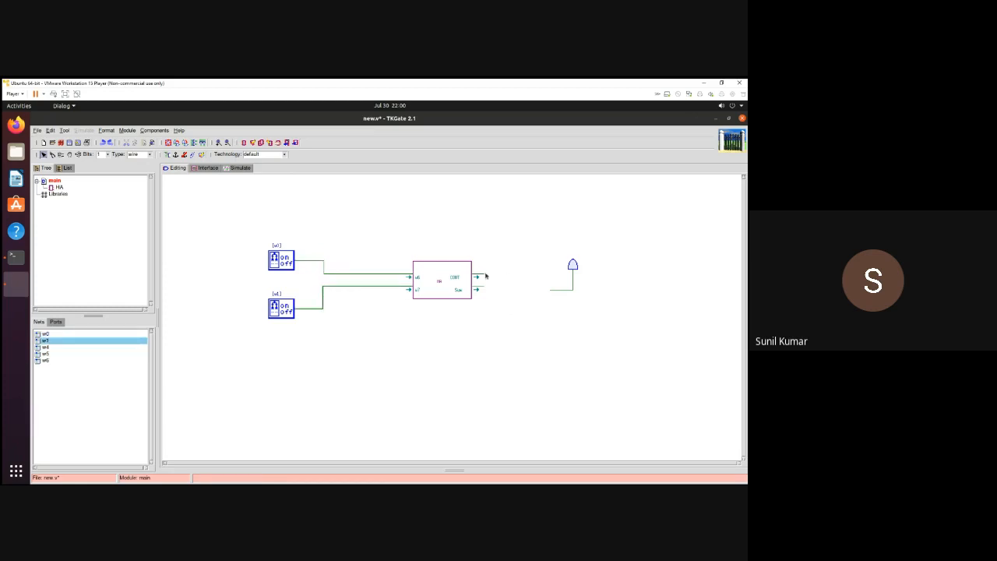
left_click_drag(572, 266, 566, 240)
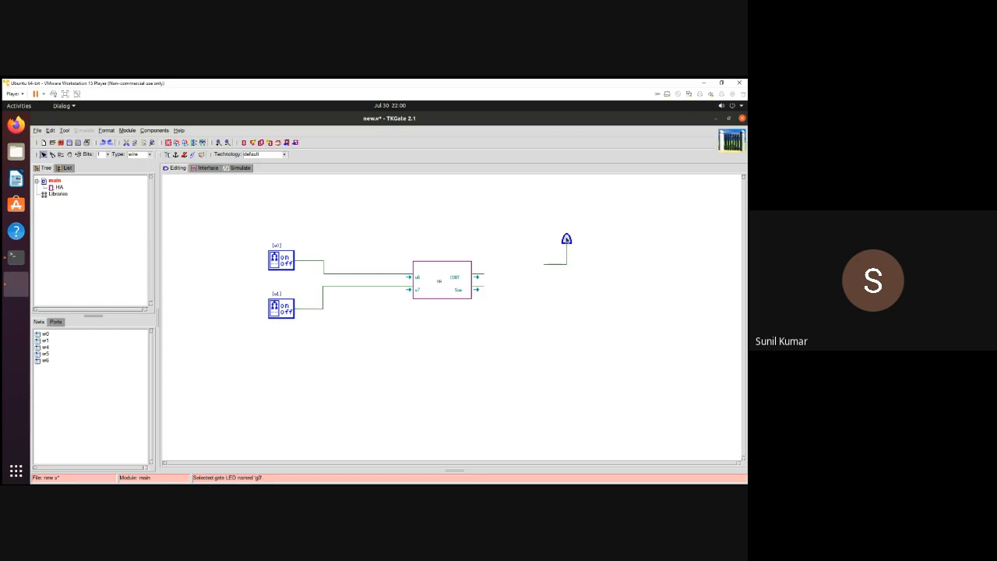
left_click_drag(482, 276, 544, 265)
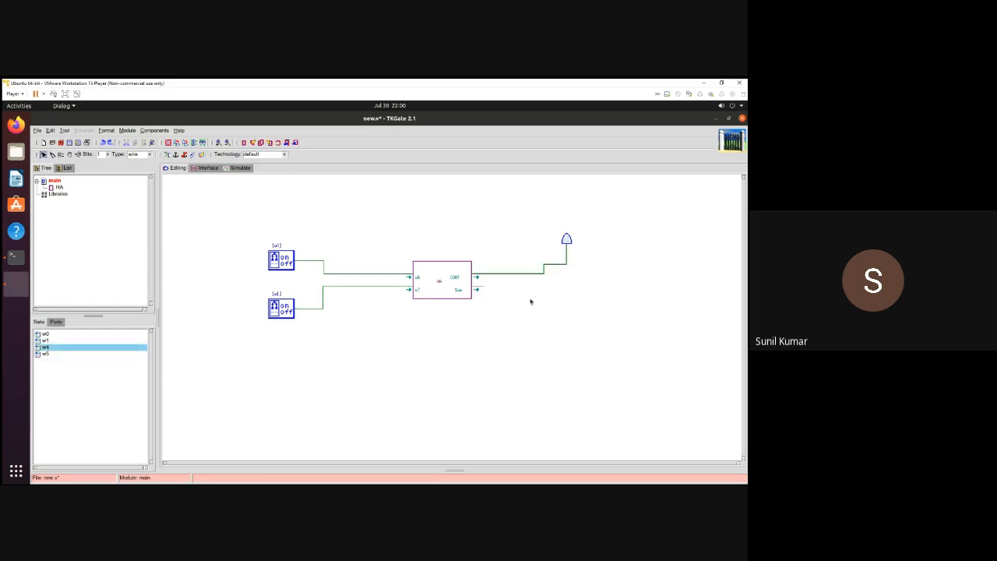
- Add a second LED beside the first one and connect it to the HA block's Sum output
left_click(527, 319)
right_click(524, 318)
mouse_move(527, 321)
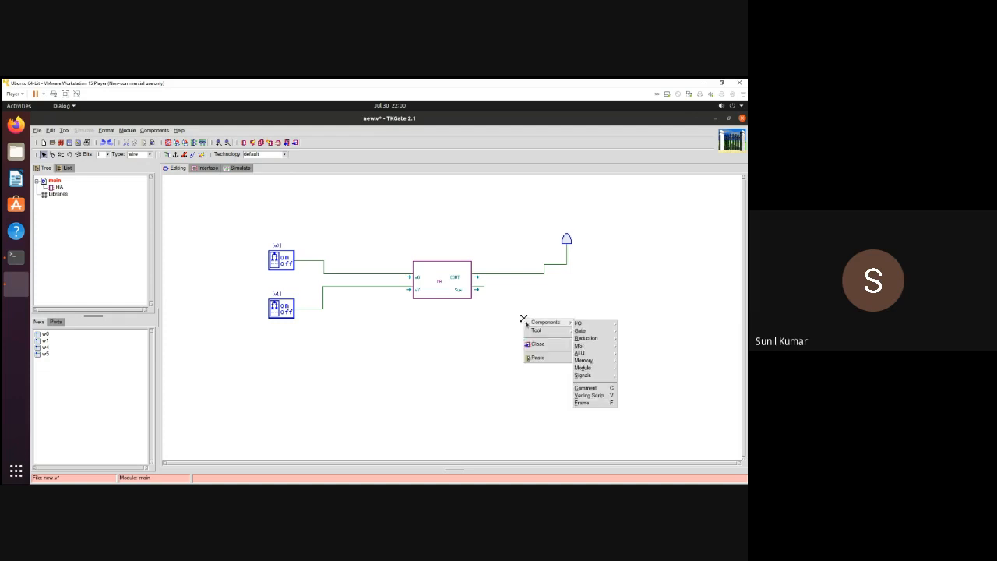
mouse_move(586, 325)
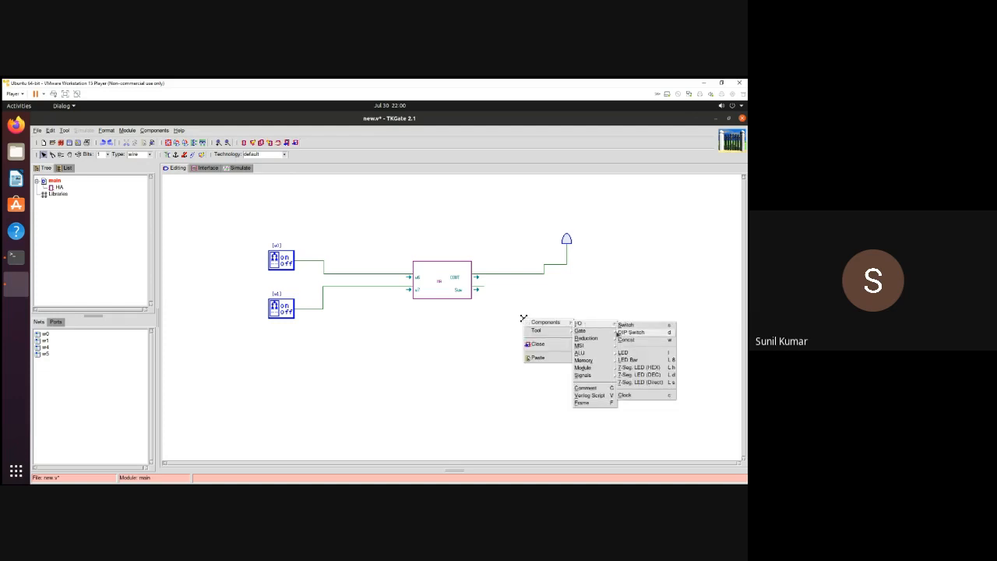
left_click(624, 353)
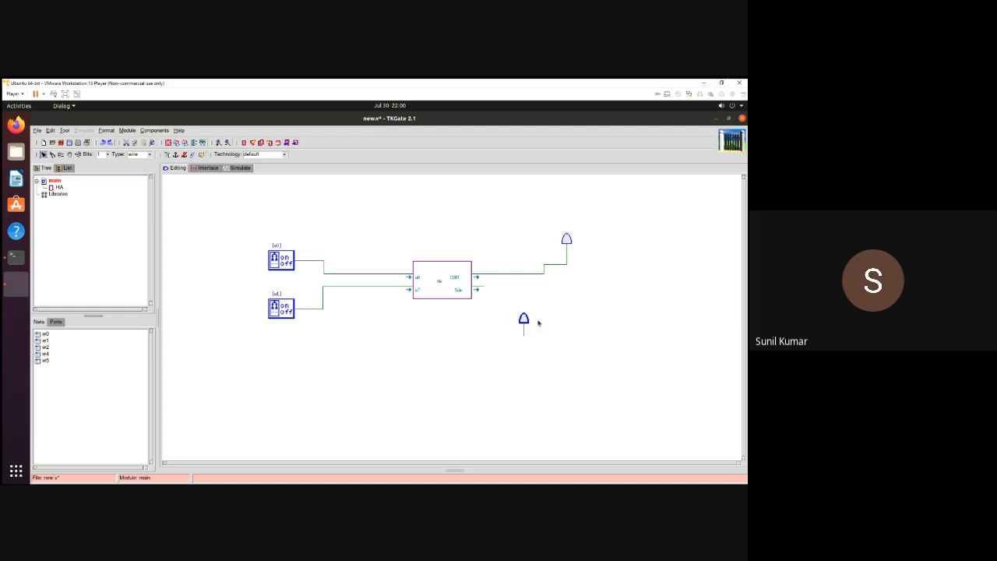
left_click_drag(525, 322, 594, 281)
mouse_move(482, 289)
left_mouse_down()
mouse_move(593, 289)
mouse_move(613, 248)
left_mouse_up()
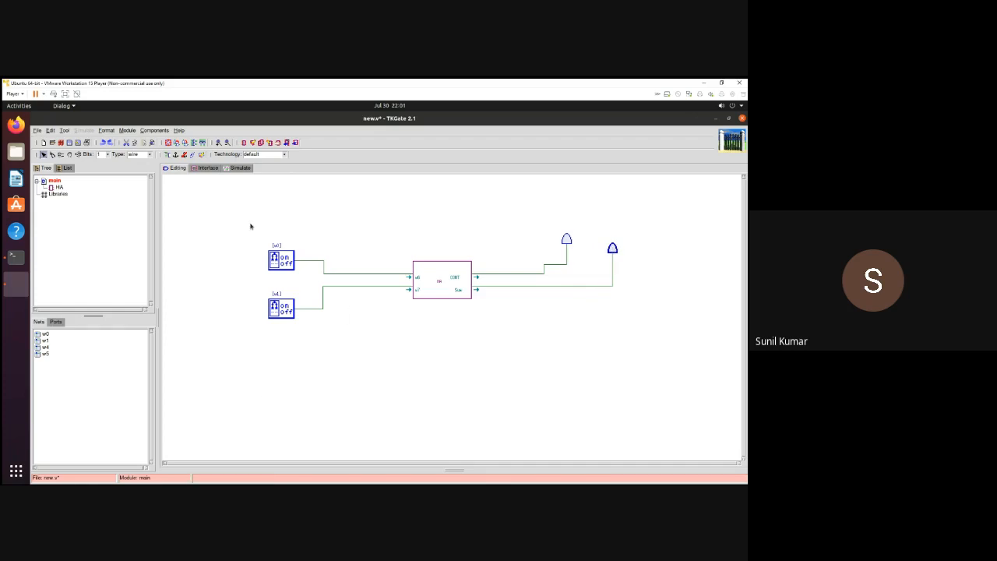
- Run the half-adder simulation and toggle the two switches through different input combinations, ending with both on
left_click(241, 168)
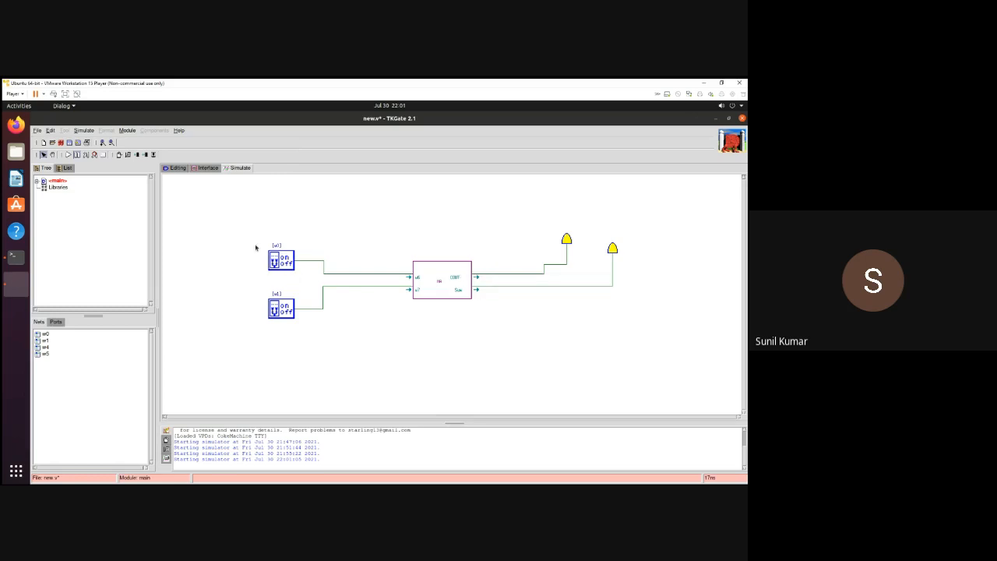
left_click(65, 156)
left_click(286, 266)
left_click(276, 261)
left_click(282, 306)
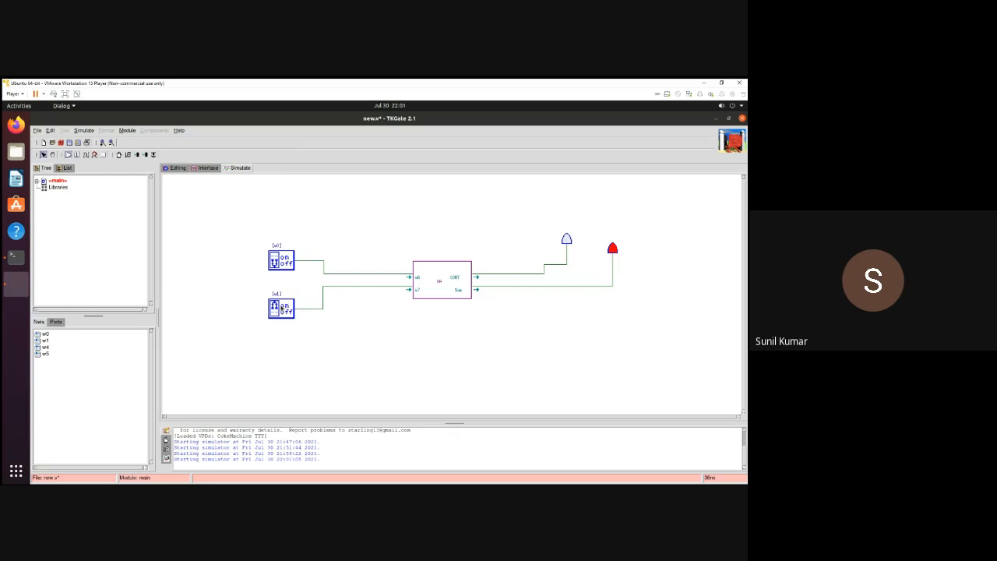
left_click(282, 308)
left_click(282, 267)
left_click(282, 258)
- End the simulation and return to editing the main circuit
right_click(450, 288)
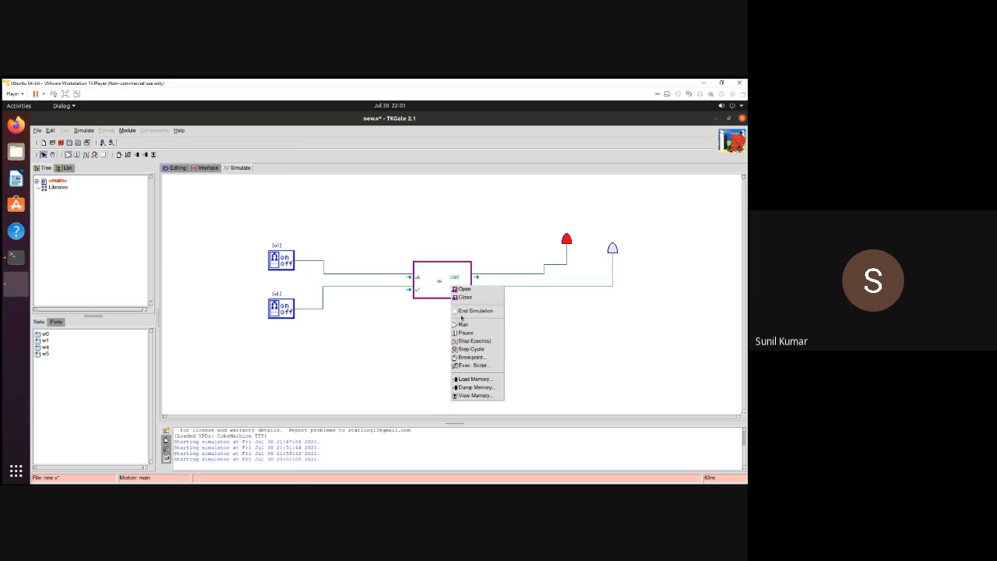
left_click(460, 312)
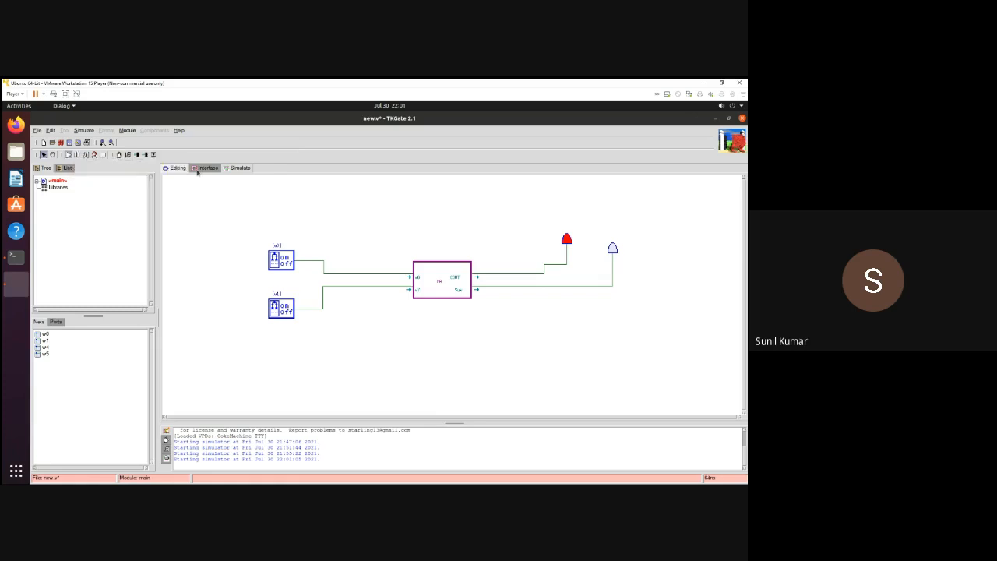
left_click(172, 169)
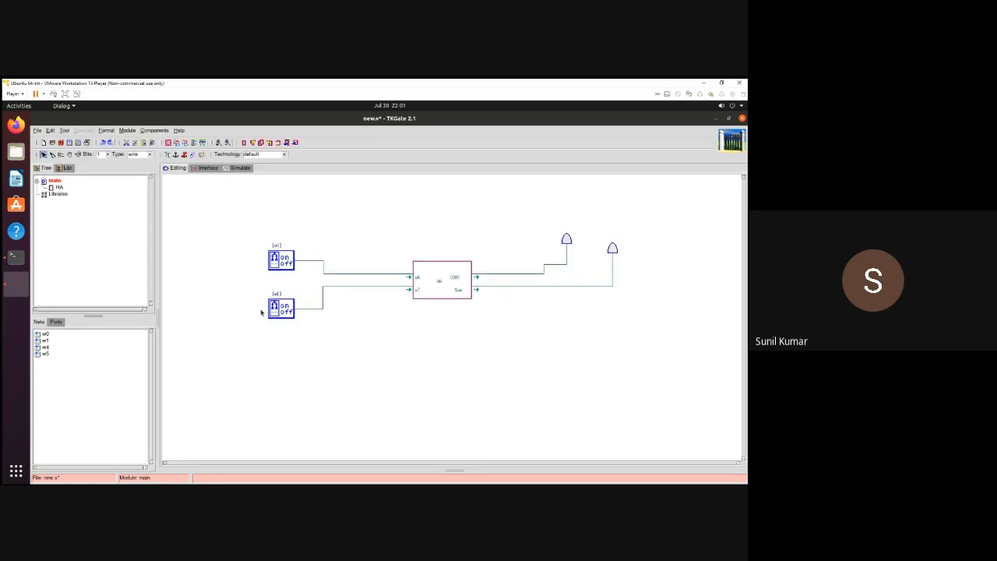
- Try to replicate the HA block in the main circuit with the Replicate tool
right_click(429, 278)
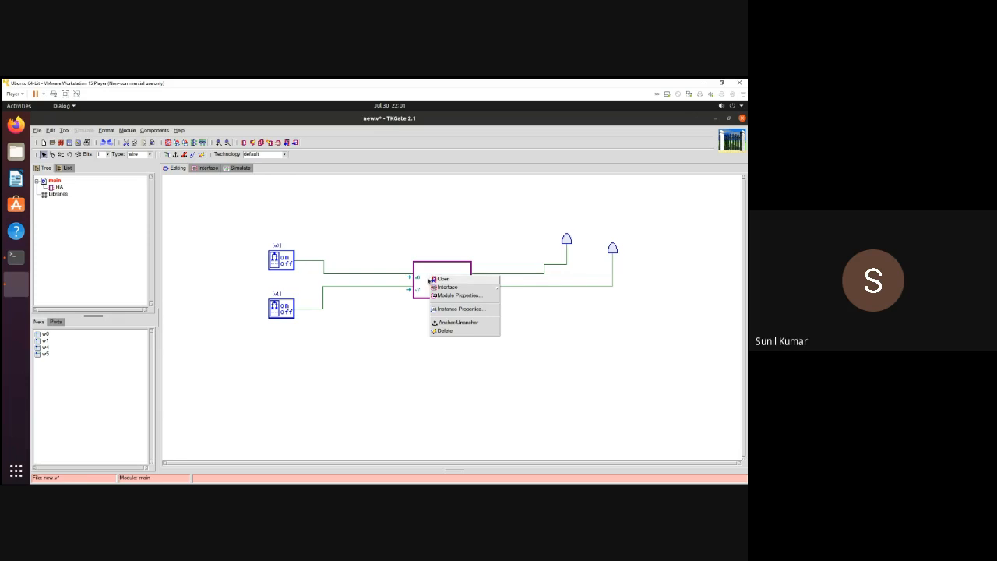
left_click(359, 369)
right_click(366, 339)
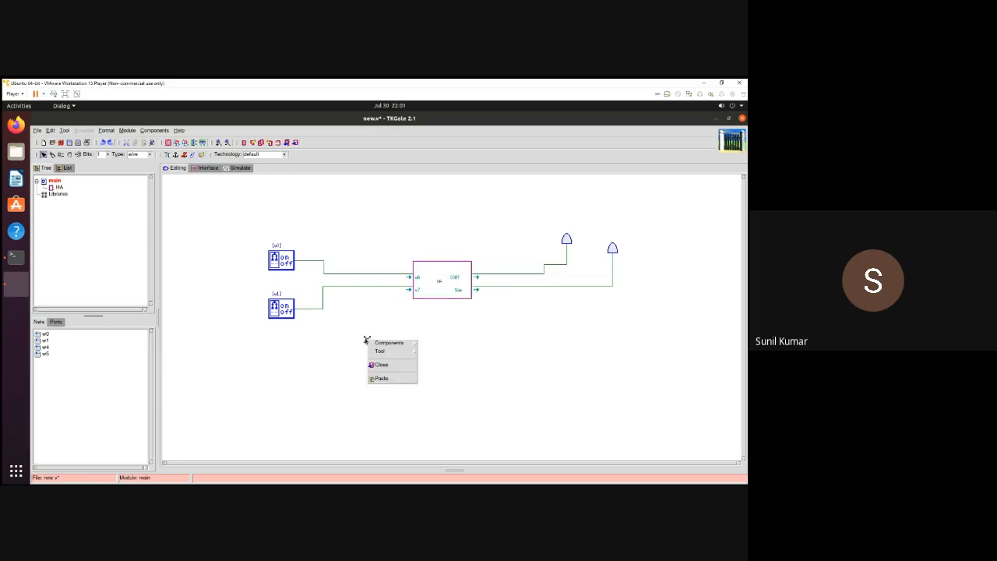
mouse_move(377, 352)
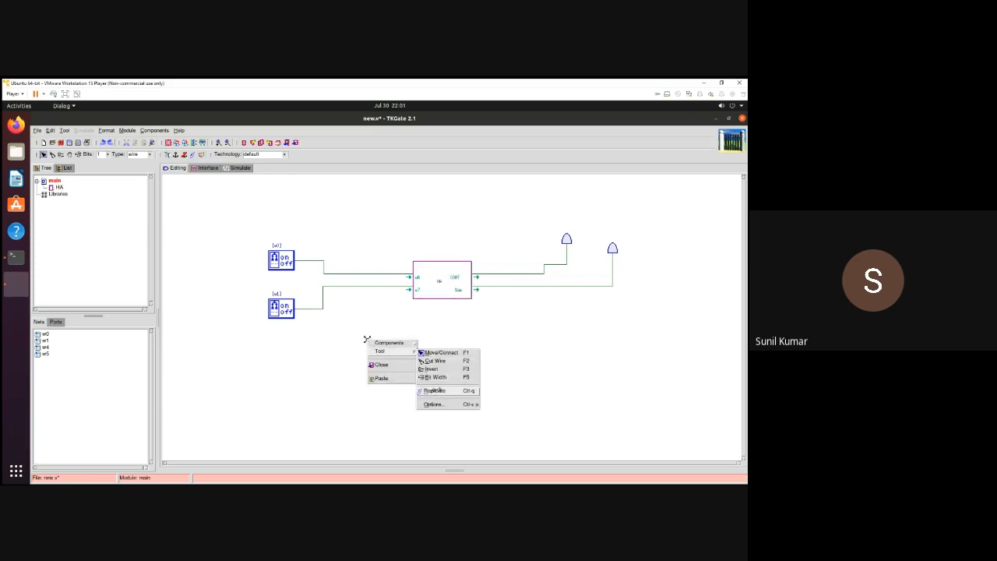
left_click(436, 391)
left_click_drag(441, 290, 442, 293)
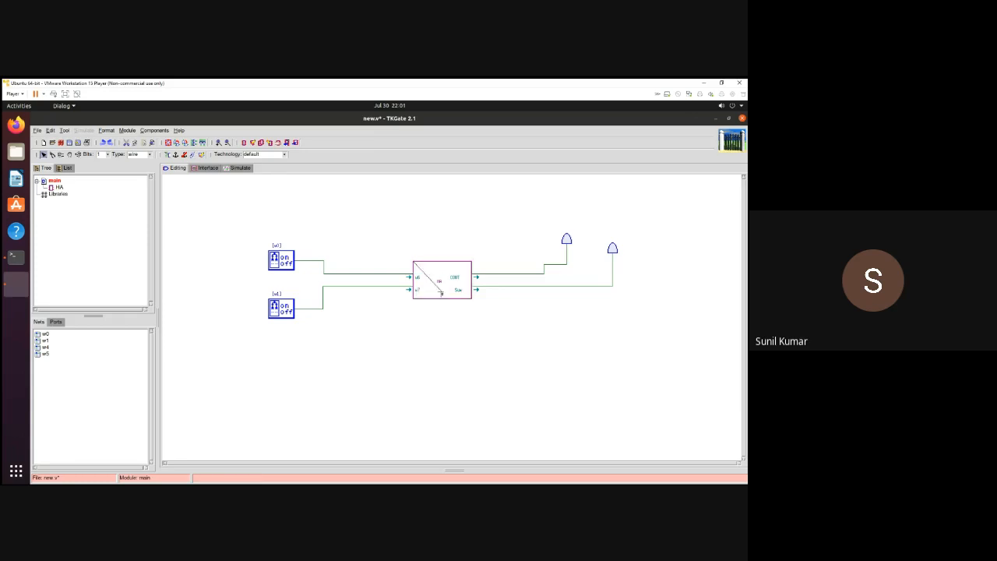
left_click(450, 348)
left_click(426, 307)
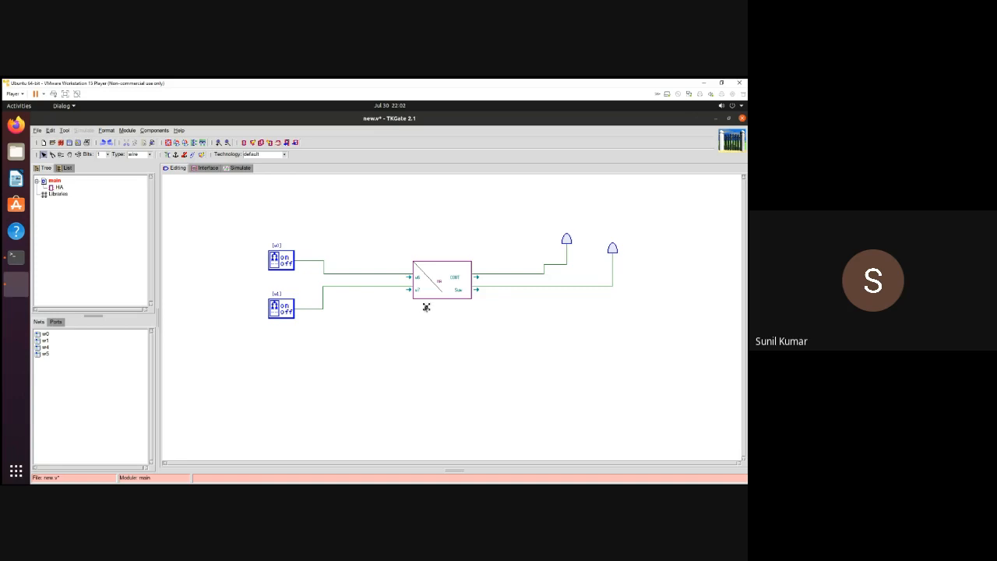
- Cut the two input wires and the two output wires of the HA block with the Cut Wire tool
right_click(255, 208)
mouse_move(269, 220)
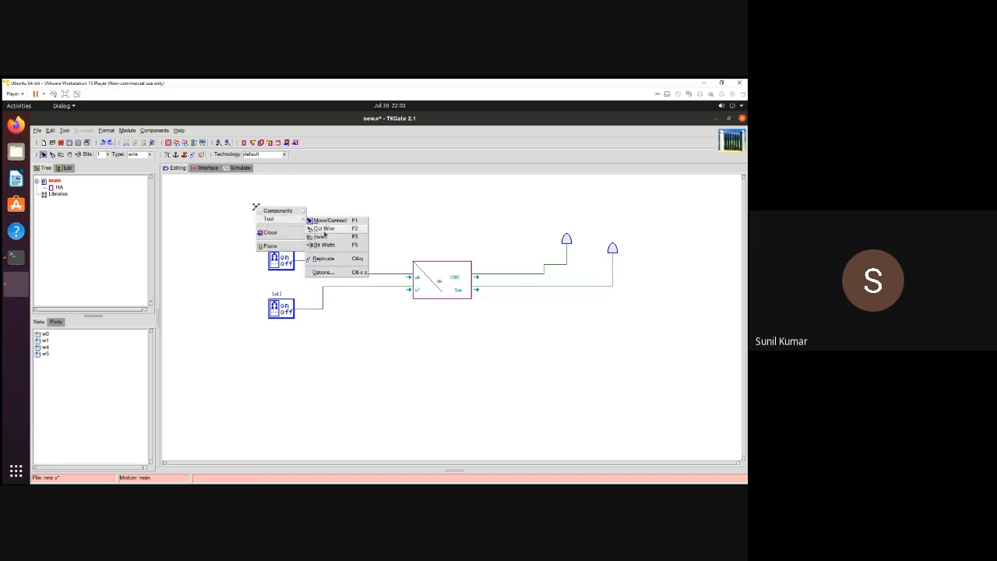
left_click(325, 230)
left_click(348, 274)
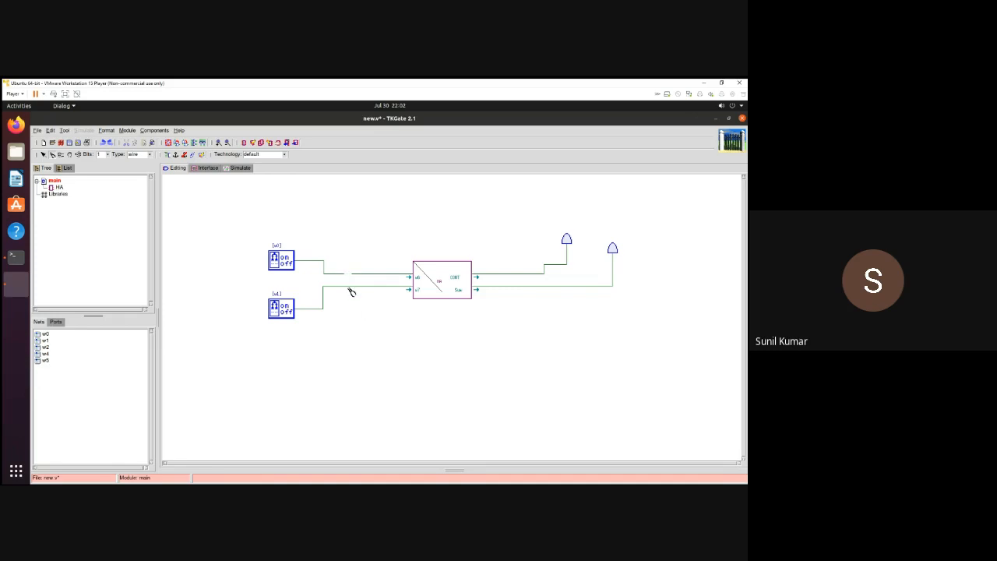
left_click(347, 287)
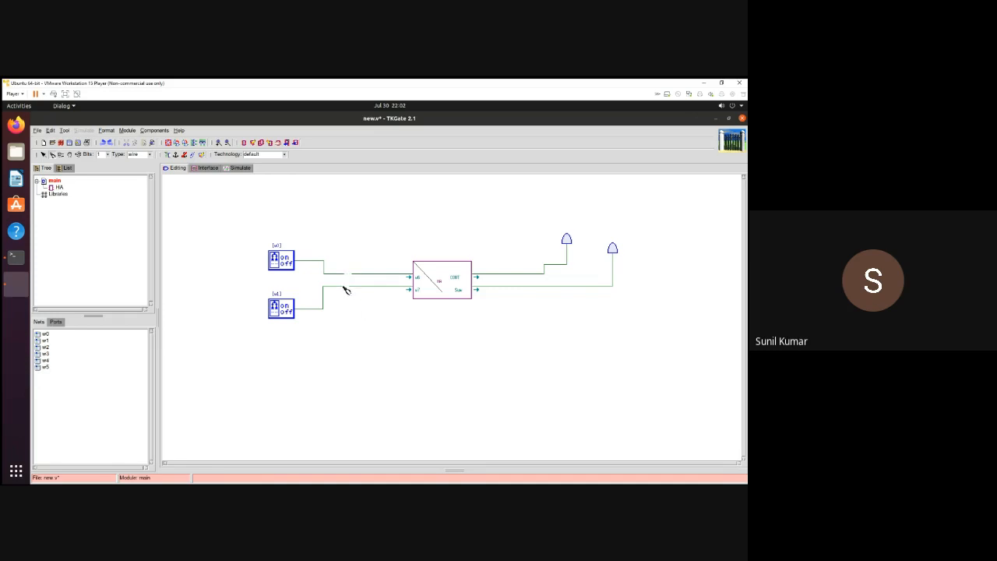
left_click(511, 273)
left_click(518, 287)
- Delete the HA block from the main circuit and try to select the stray diagonal line left in its place
right_click(356, 206)
mouse_move(366, 205)
left_click(413, 207)
key("Delete")
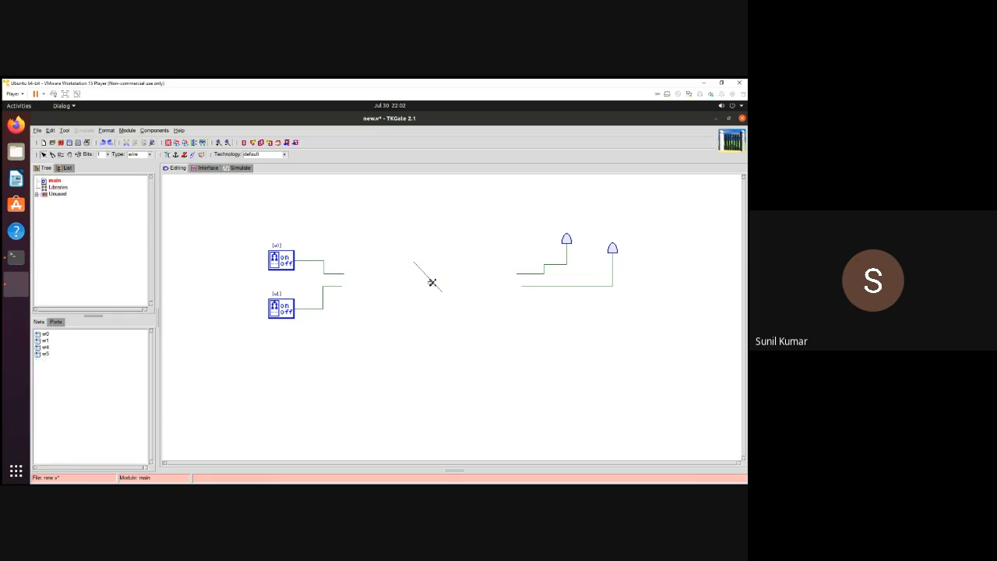
left_click_drag(400, 248, 457, 319)
- Discard the current circuit and create a new one with file name new.v and top module main
left_click(37, 130)
left_click(35, 139)
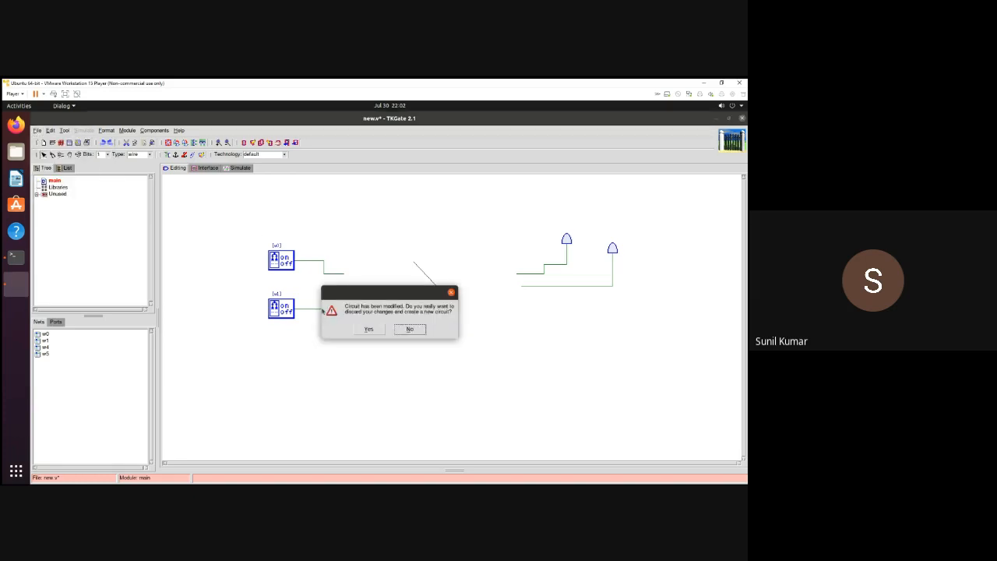
left_click(374, 334)
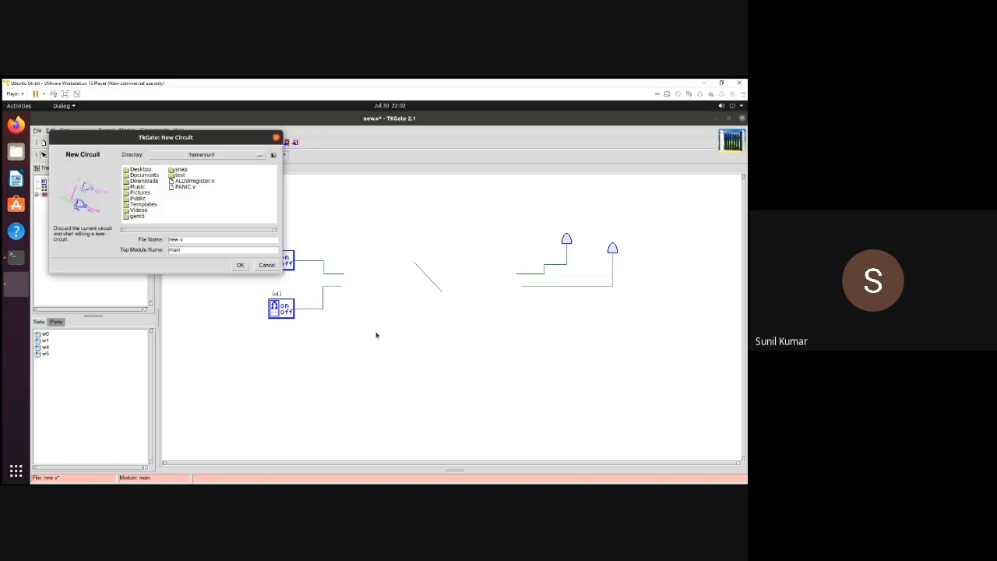
left_click(241, 265)
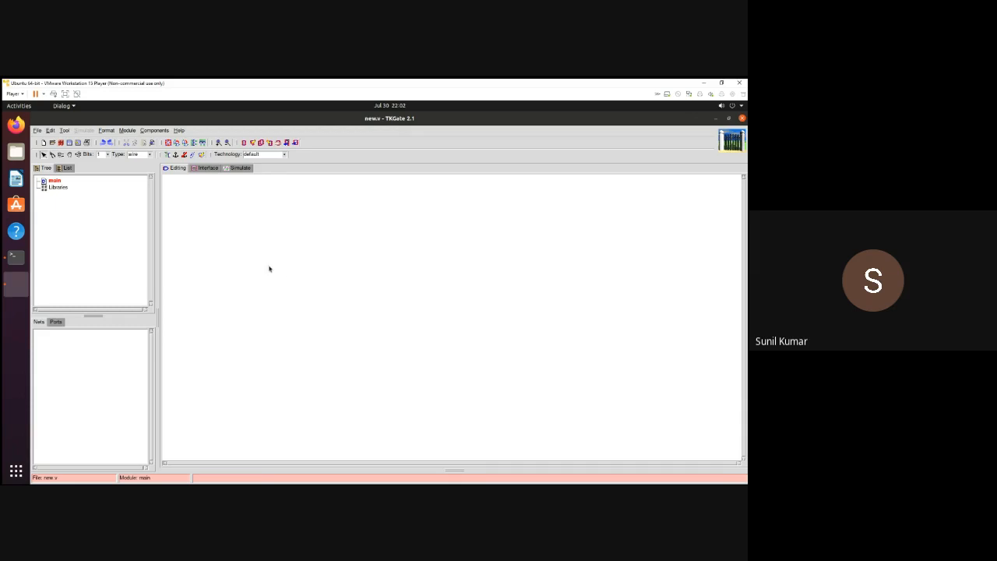
right_click(265, 218)
mouse_move(290, 221)
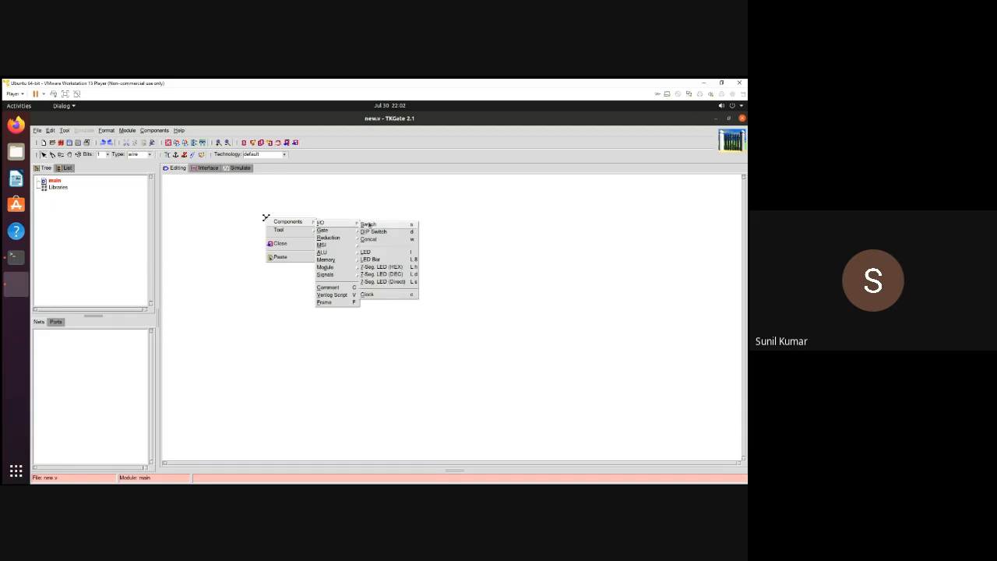
left_click(368, 225)
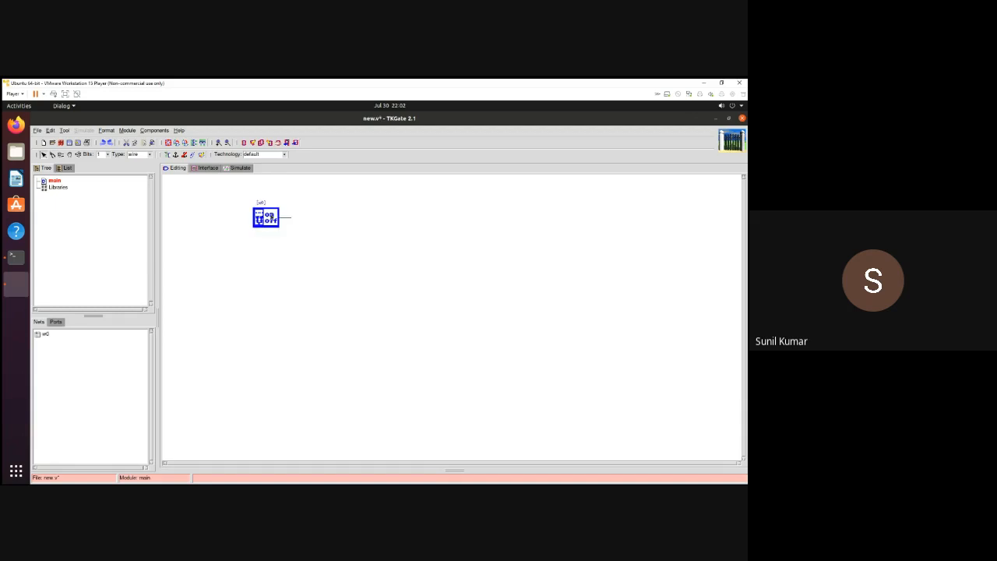
key("Delete")
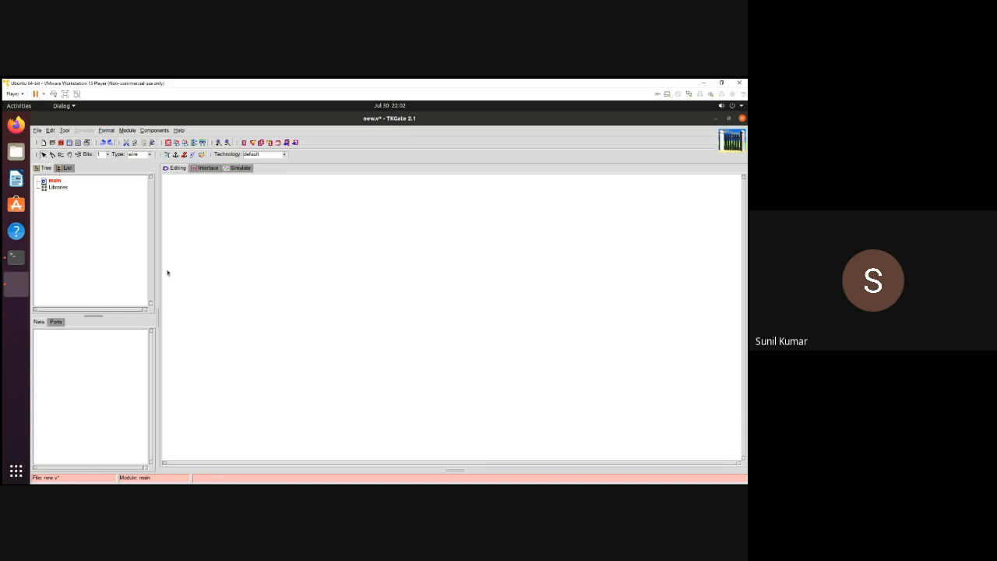
right_click(221, 234)
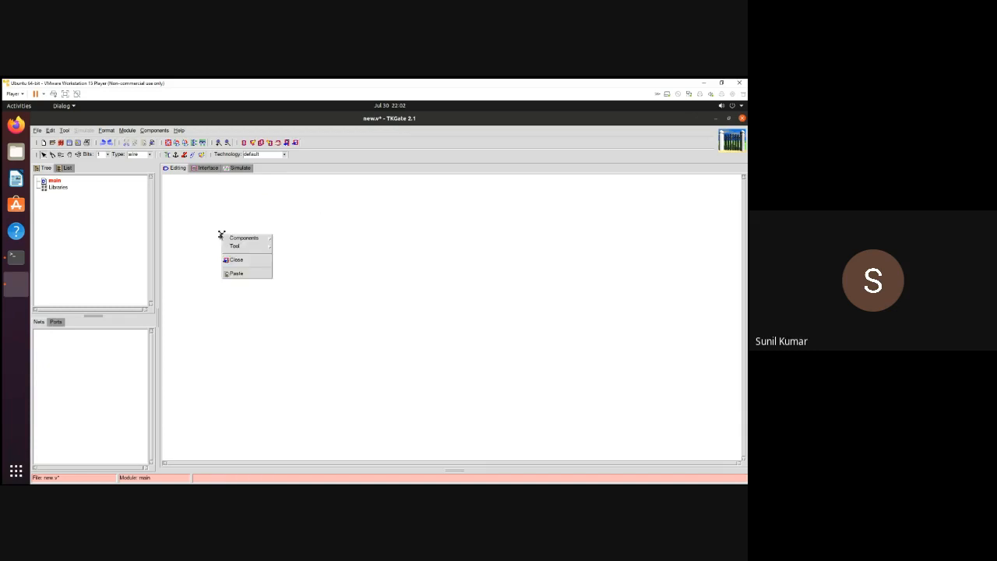
mouse_move(246, 237)
left_click(322, 241)
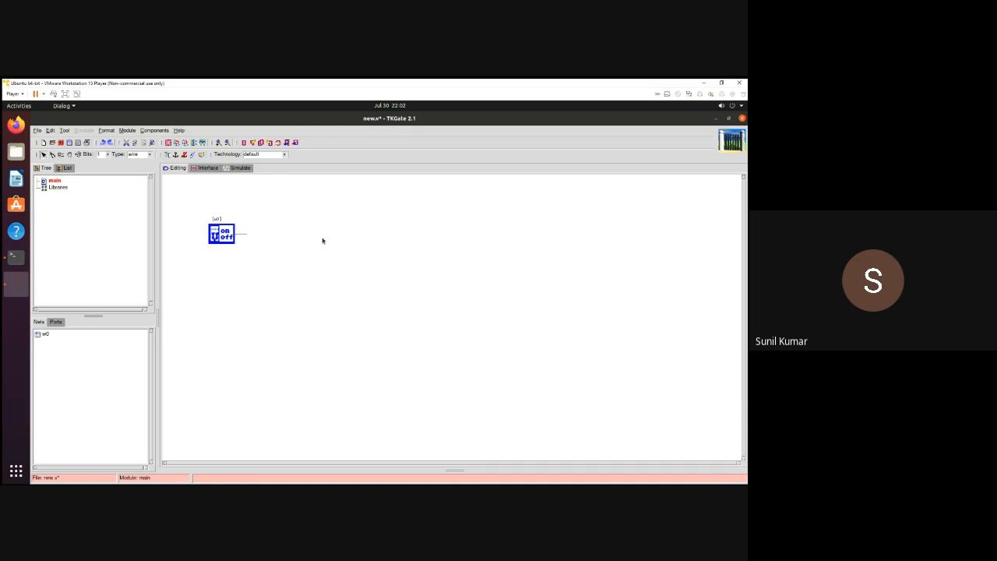
key("Delete")
- Add a DIP switch and set the bit width of its output net w0 to 4 in the net properties
right_click(250, 236)
mouse_move(254, 243)
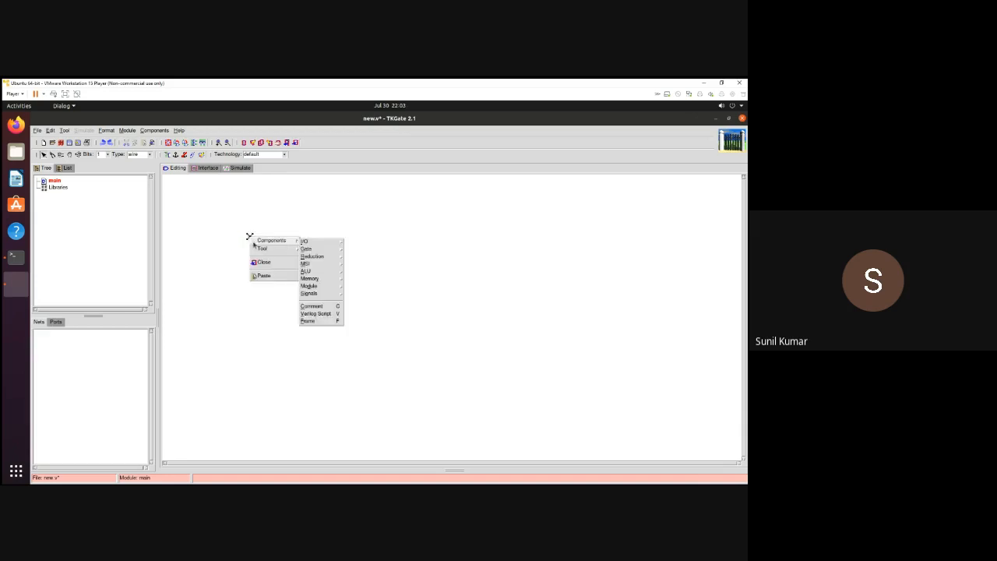
mouse_move(308, 242)
left_click(359, 252)
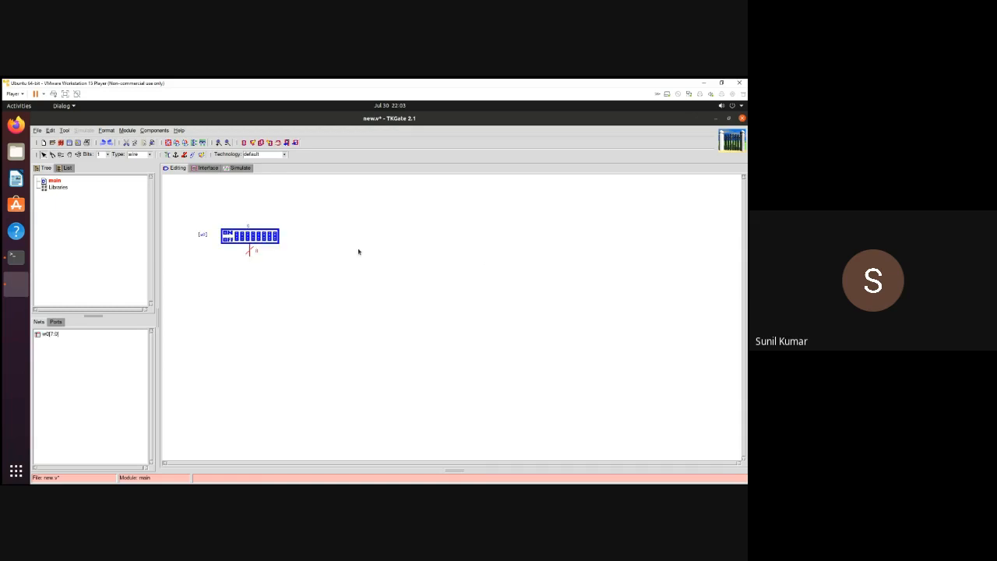
double_click(250, 251)
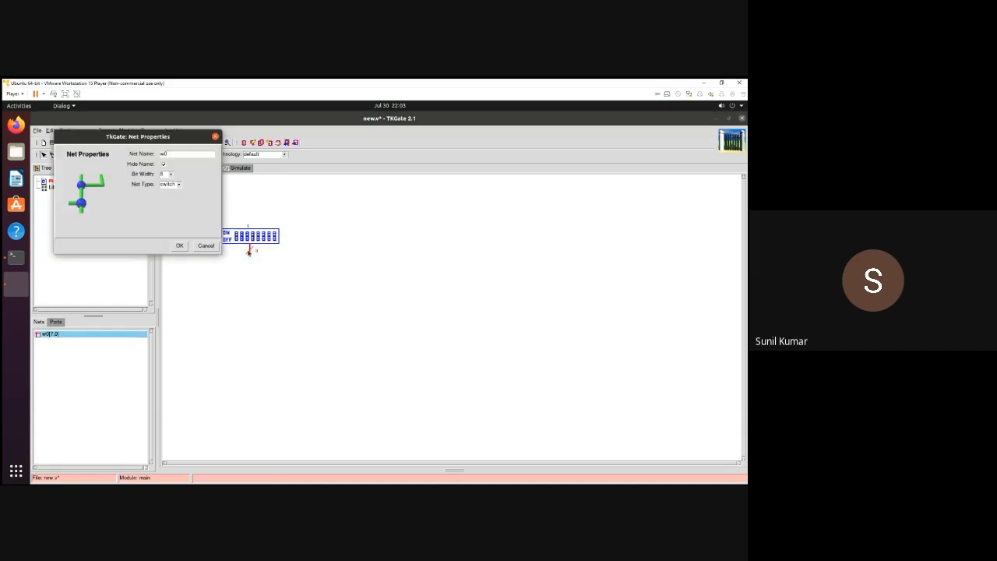
left_click(169, 175)
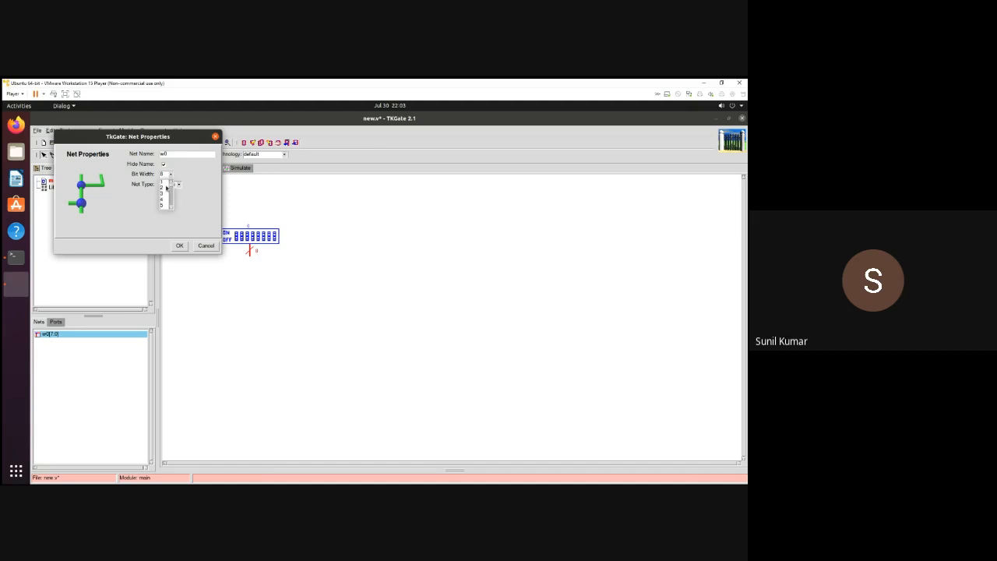
left_click(164, 200)
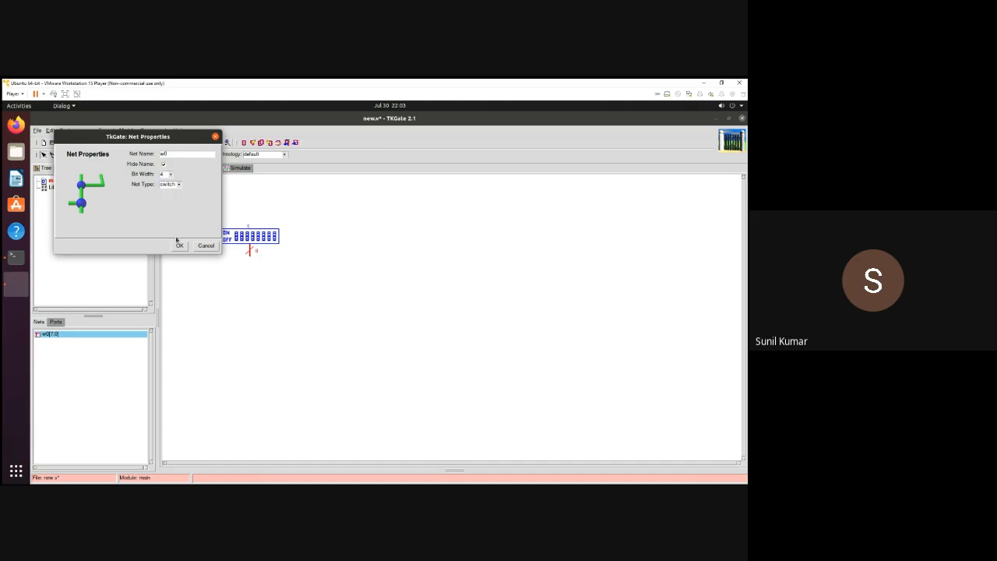
left_click(179, 246)
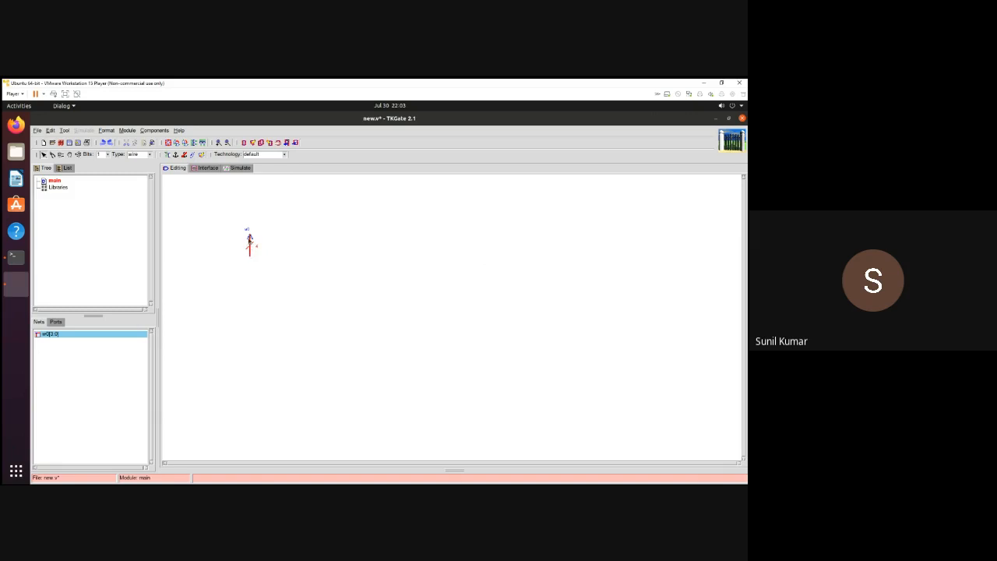
- Delete the detached net w0 from the canvas
right_click(249, 238)
left_click(257, 215)
left_click_drag(249, 246, 254, 268)
left_click(250, 239)
left_click_drag(206, 212, 297, 301)
key("Delete")
- Add a new DIP switch and move it slightly up in the main circuit
right_click(281, 251)
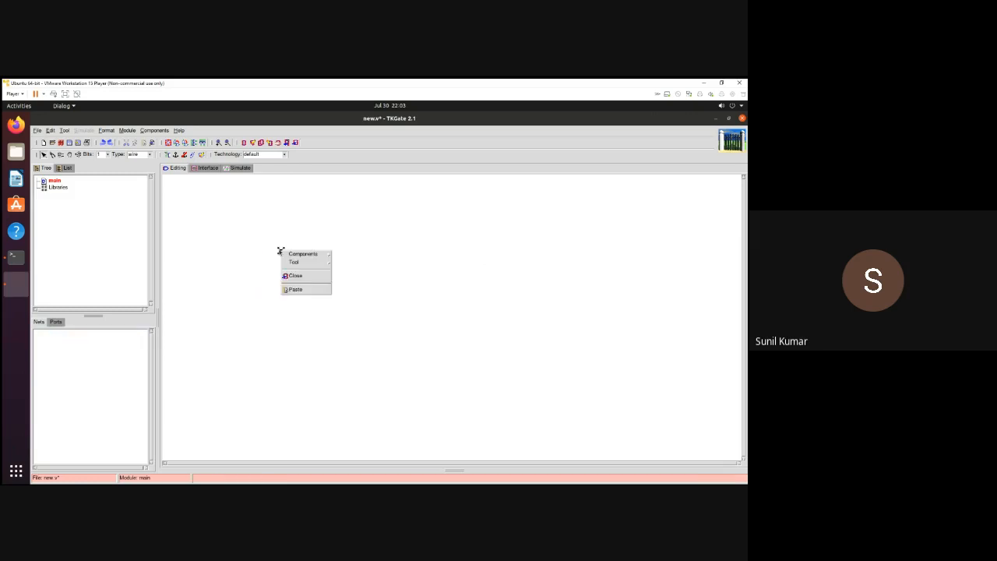
mouse_move(302, 254)
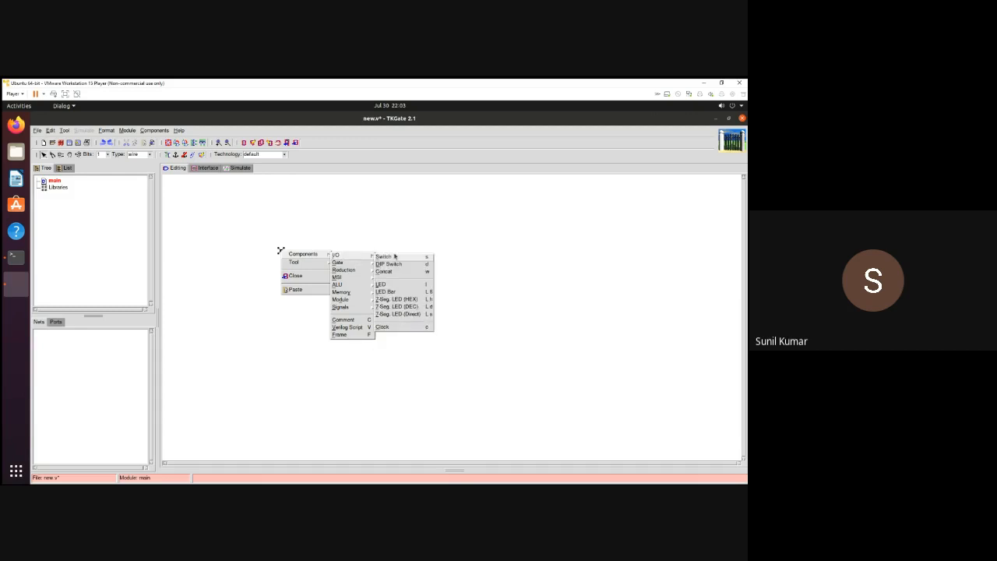
left_click(388, 264)
left_click_drag(281, 247, 296, 216)
- Set the DIP switch's output port Z to 4 bits in its instance properties
right_click(304, 219)
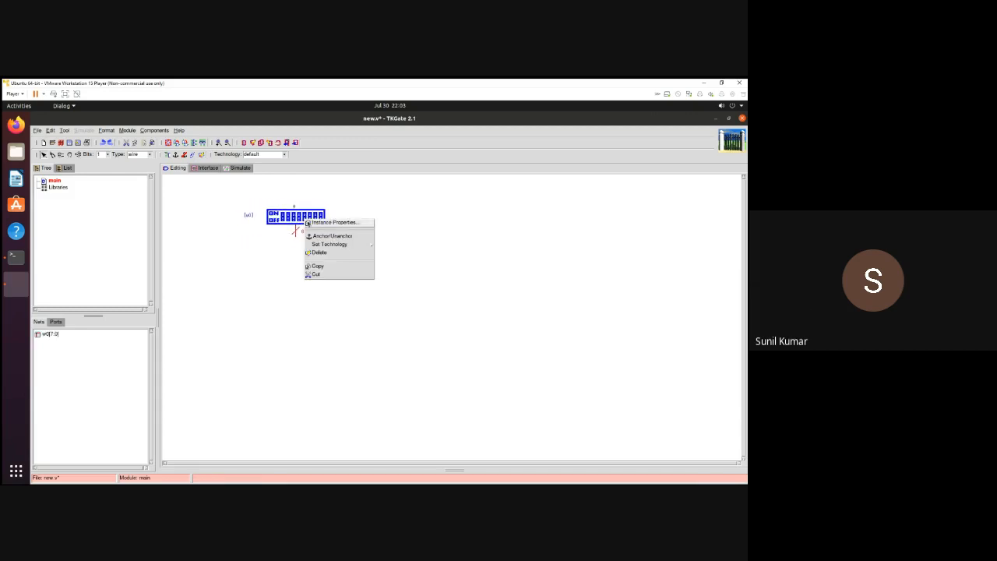
left_click(312, 222)
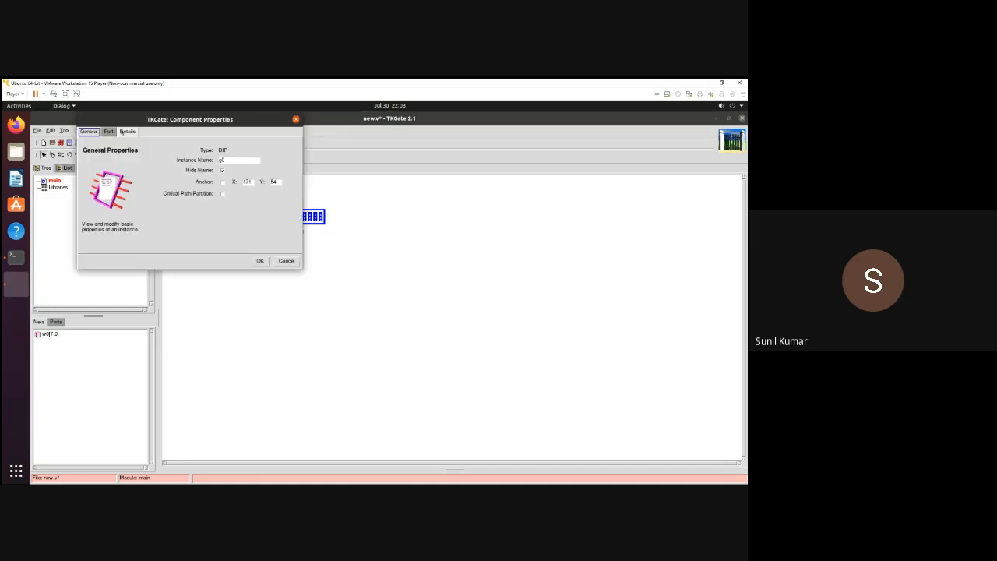
left_click(109, 131)
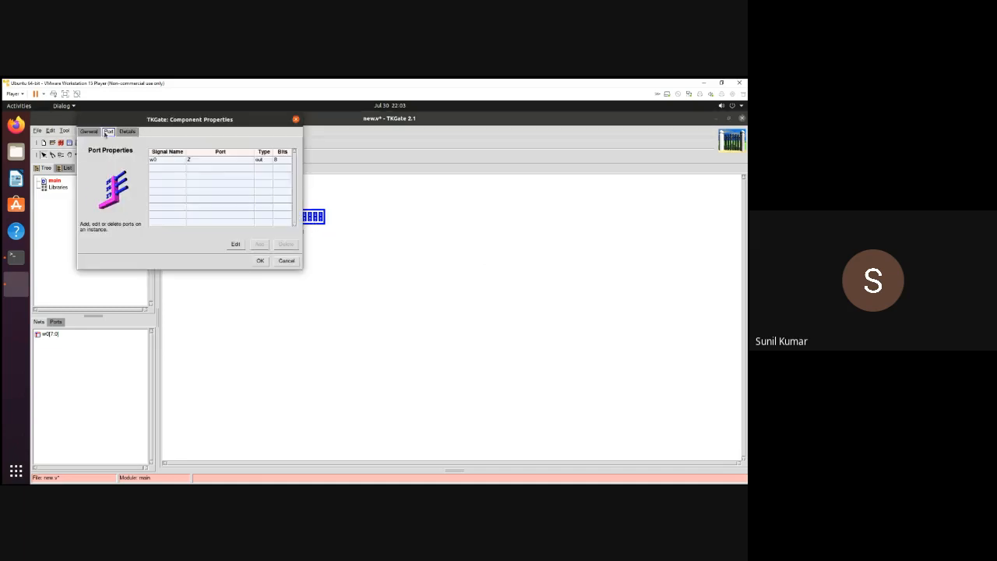
left_click(277, 161)
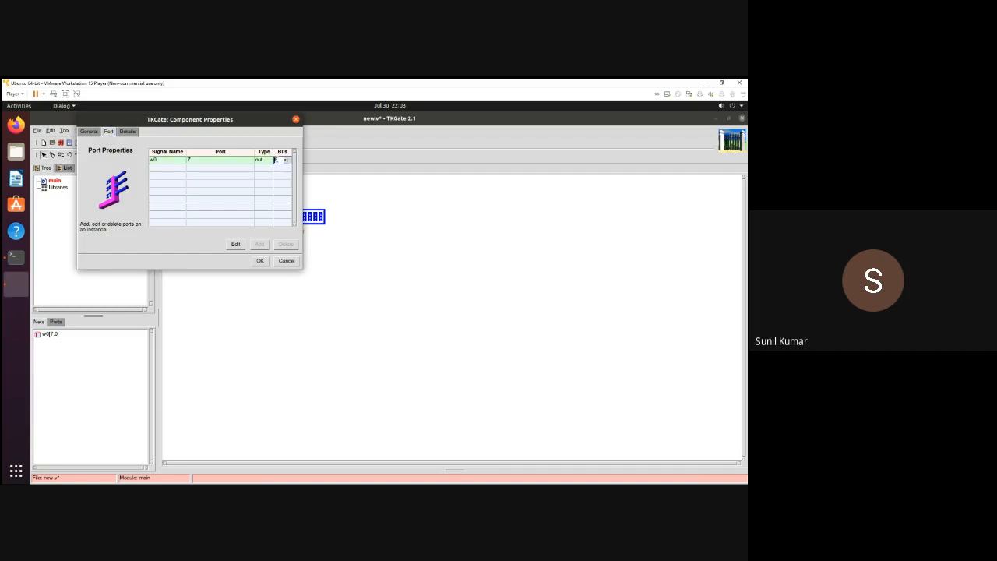
left_click(284, 159)
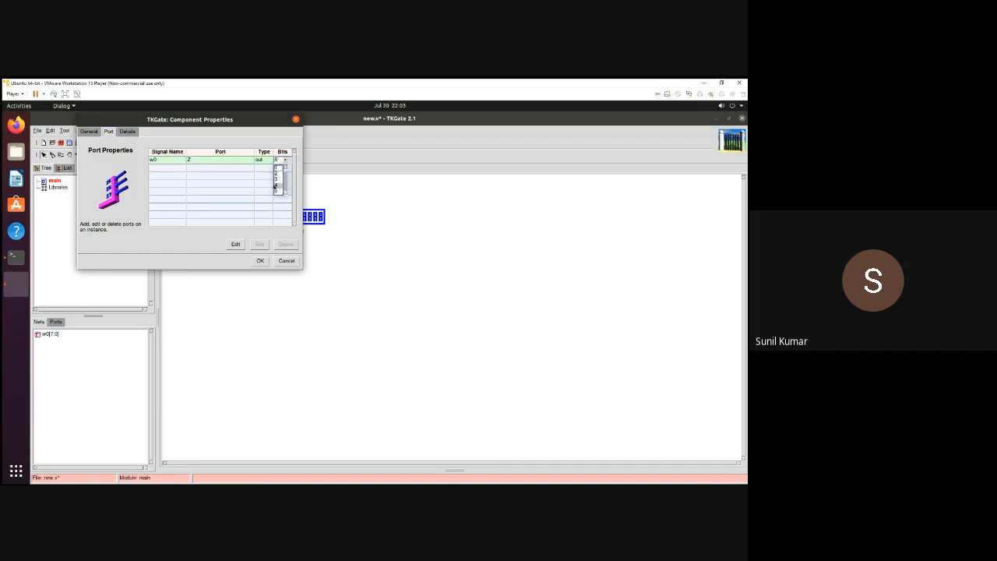
left_click(275, 189)
left_click(258, 261)
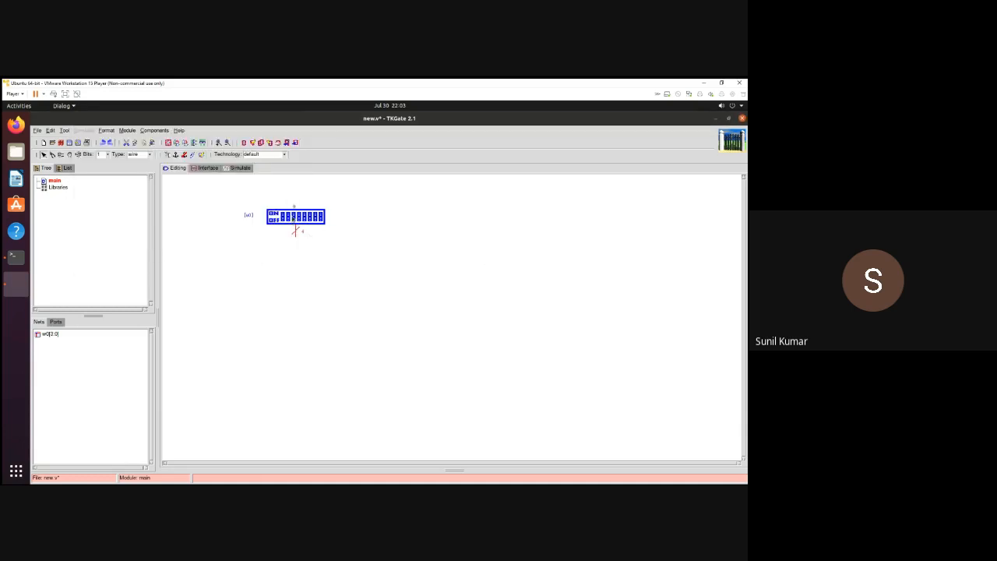
- Review the DIP switch's port properties without changing them, and extend its output wire downward
right_click(294, 217)
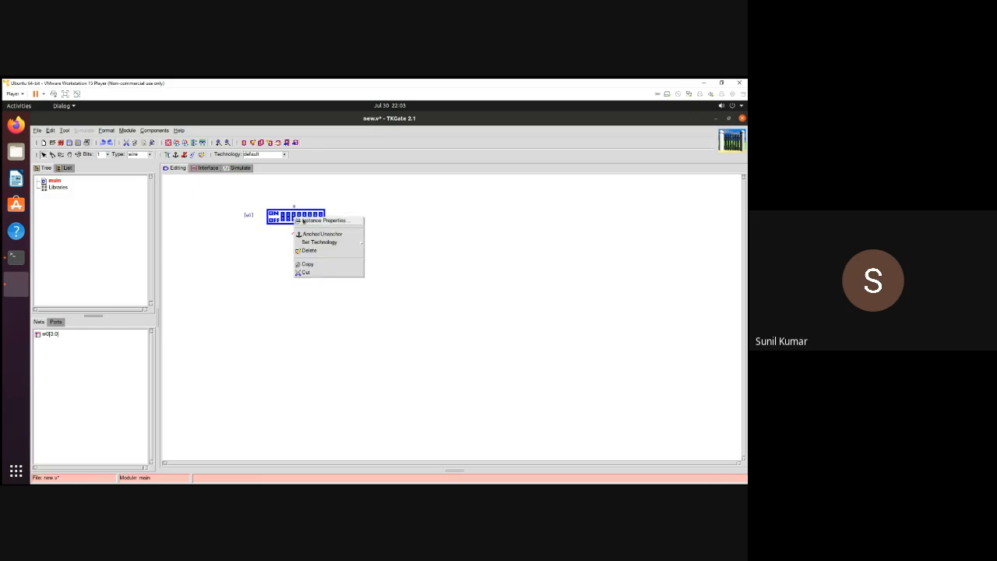
left_click(319, 221)
left_click(108, 130)
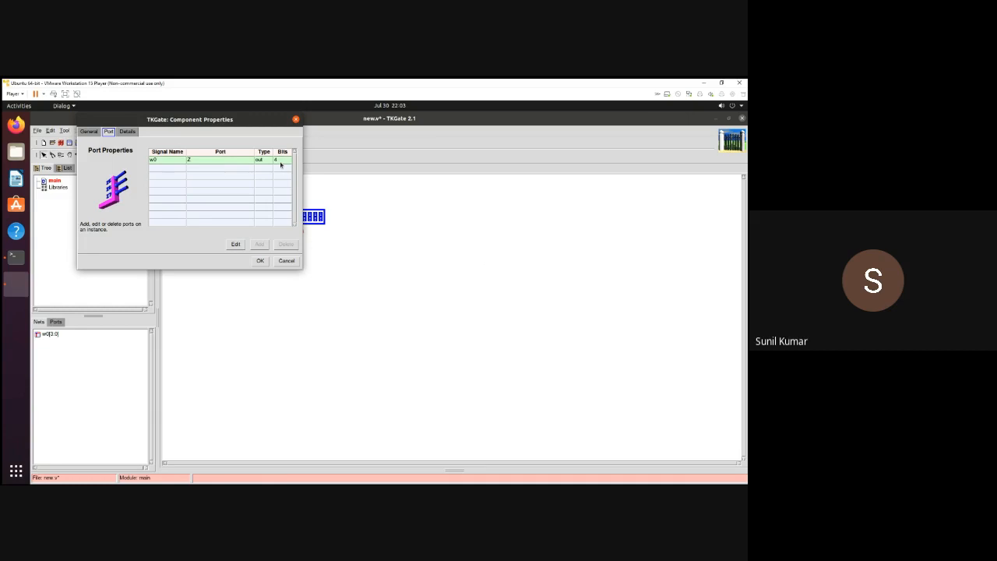
left_click(290, 259)
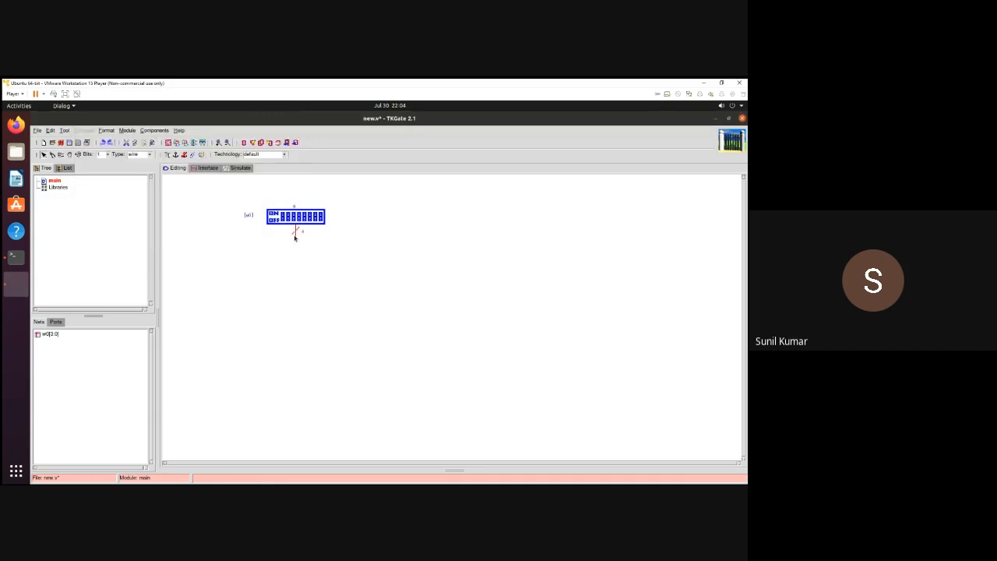
left_click_drag(294, 238, 300, 280)
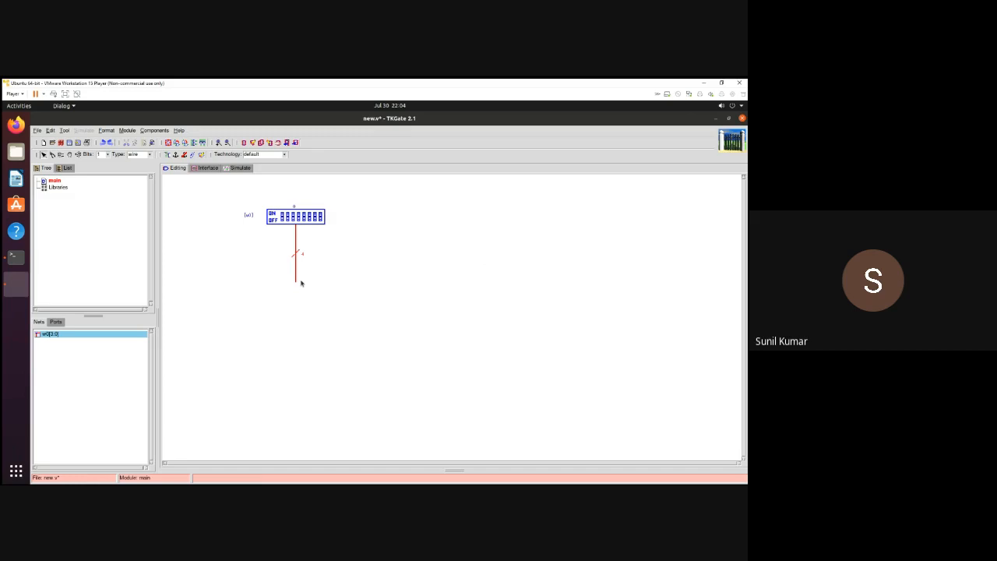
- Add a Concat component to the canvas beside the DIP switch's output wire
right_click(339, 260)
mouse_move(340, 261)
mouse_move(396, 264)
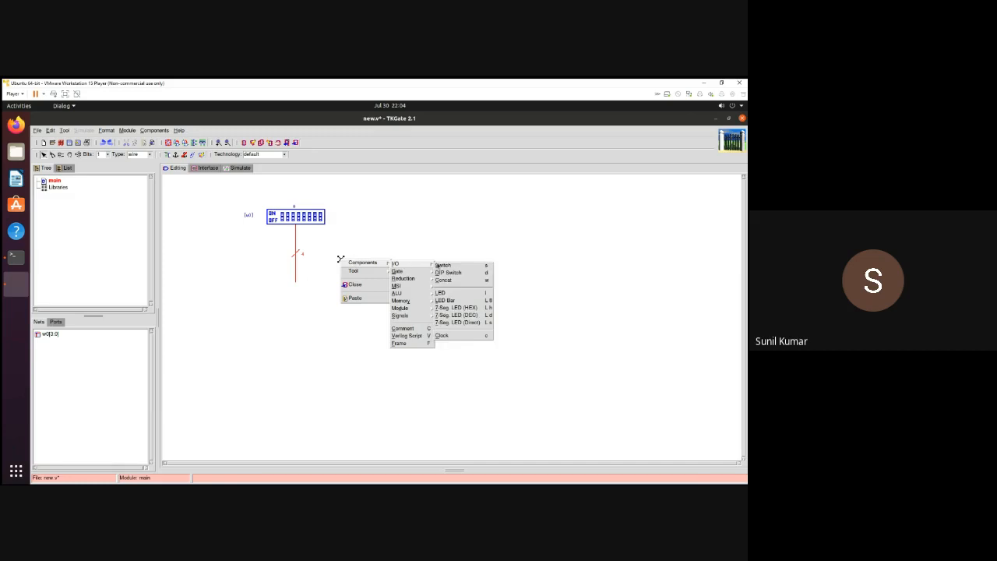
left_click(447, 279)
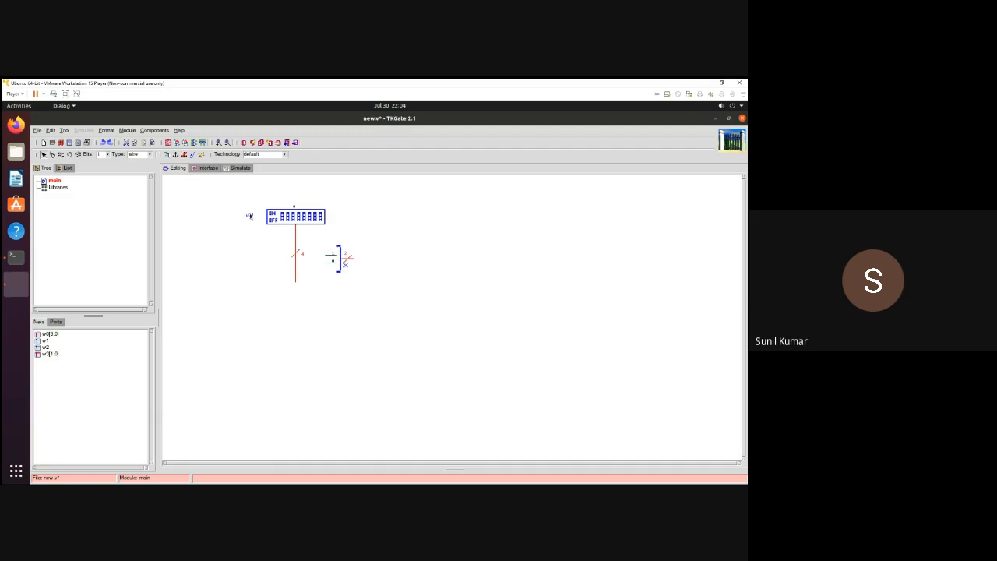
- Move the DIP switch down and to the left, and rotate it so its output wire points right
left_click_drag(296, 216, 254, 278)
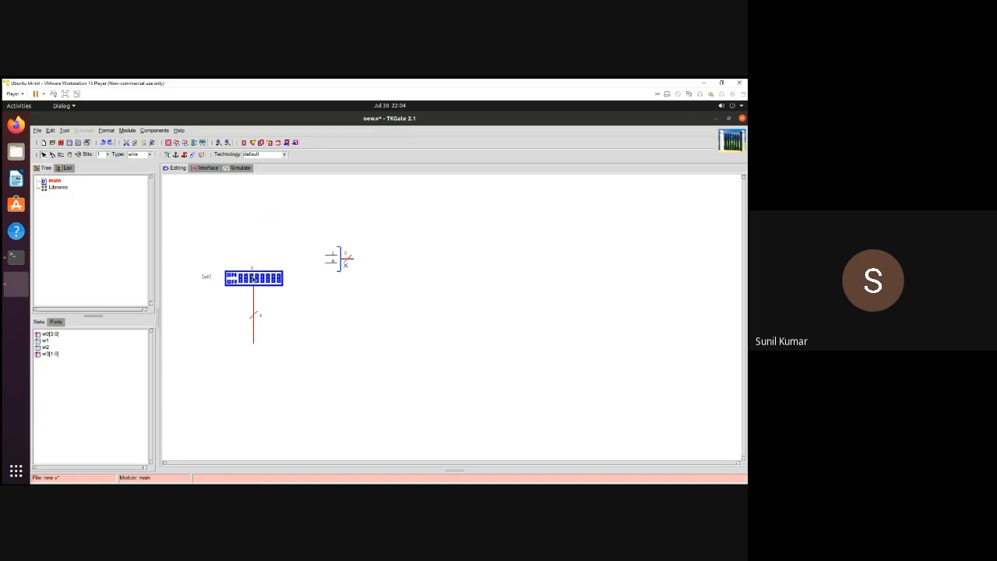
left_click(178, 146)
left_click_drag(243, 278, 248, 319)
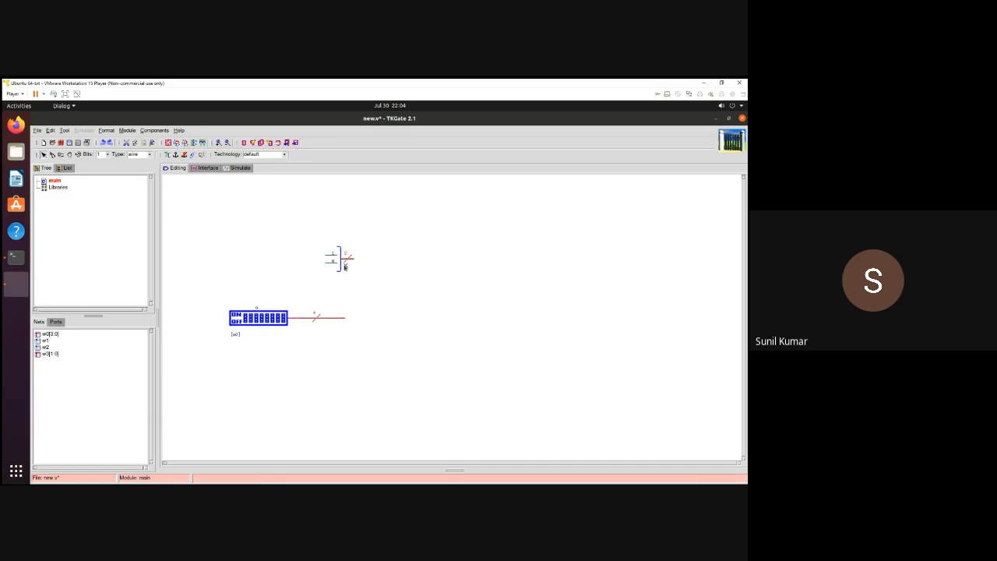
- Move the Concat component to the right of the DIP switch and rotate it so its bus wire faces the switch
left_click_drag(337, 264, 460, 278)
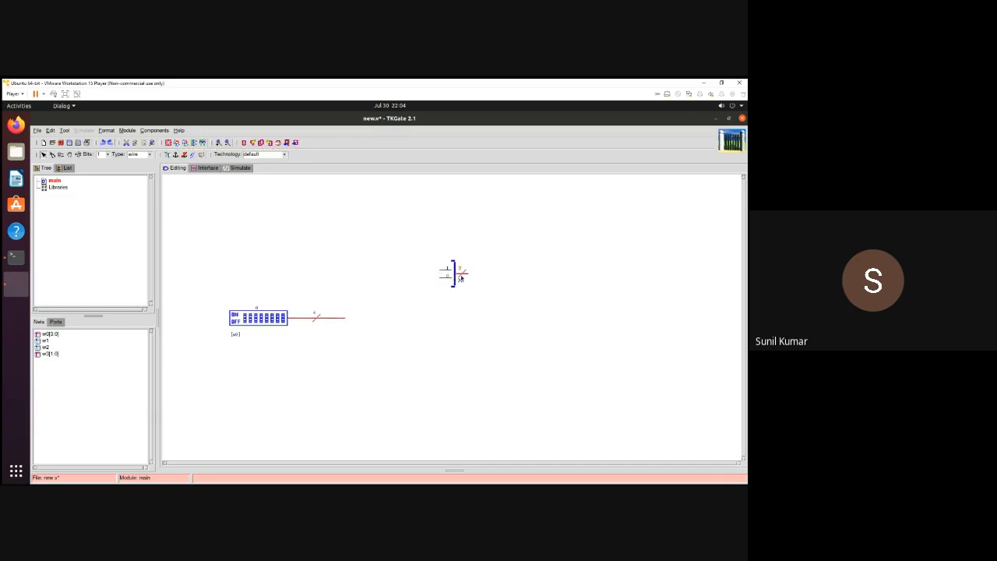
left_click(176, 144)
left_click(176, 144)
left_click_drag(449, 278, 406, 319)
- Set the bit width of the Concat component's bus net to 4
double_click(402, 316)
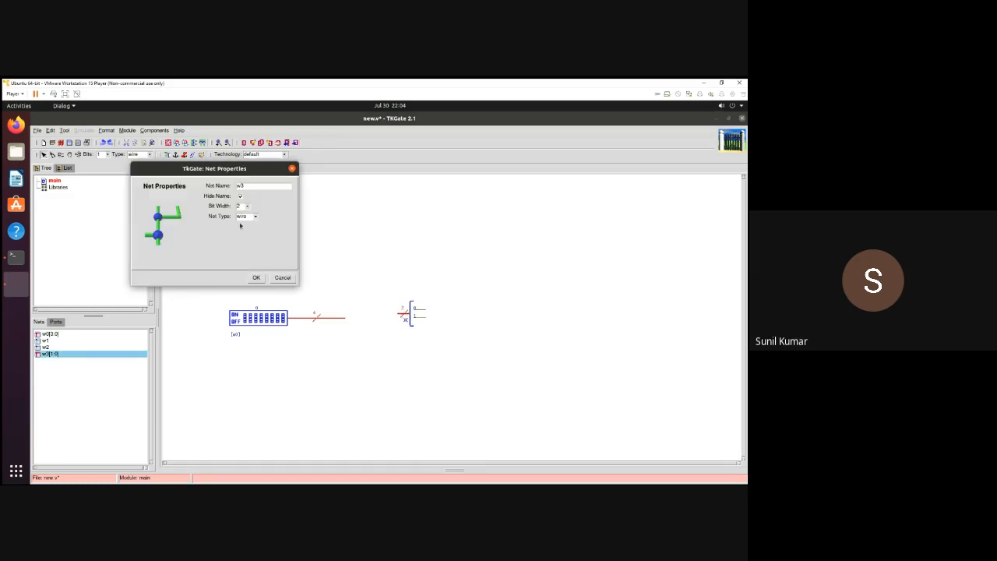
left_click(246, 207)
left_click(239, 235)
left_click(257, 277)
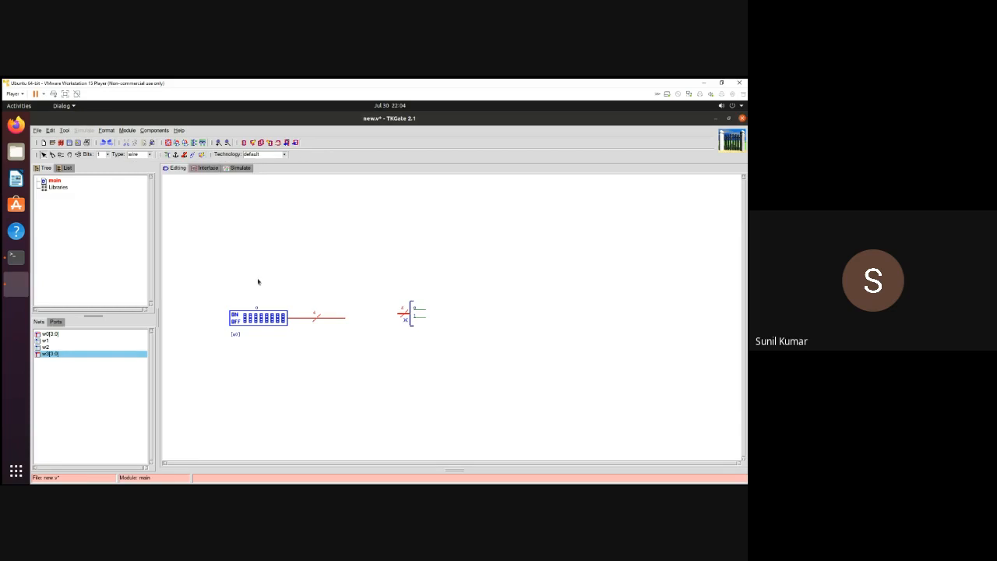
- Connect the Concat component's bus wire to the DIP switch's output and align the component so the wire runs straight
left_click_drag(402, 313, 349, 312)
left_click(376, 360)
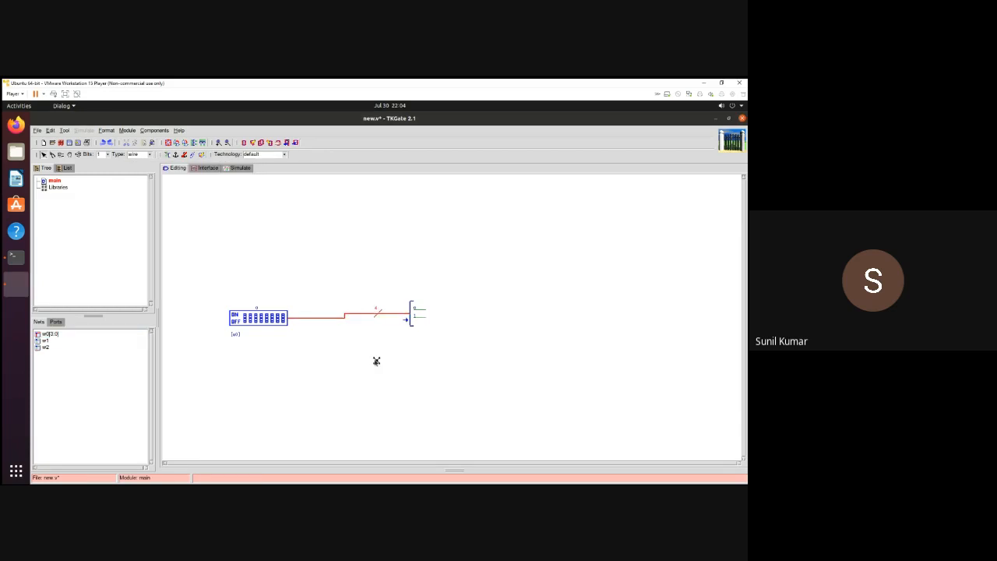
left_click_drag(410, 314, 409, 319)
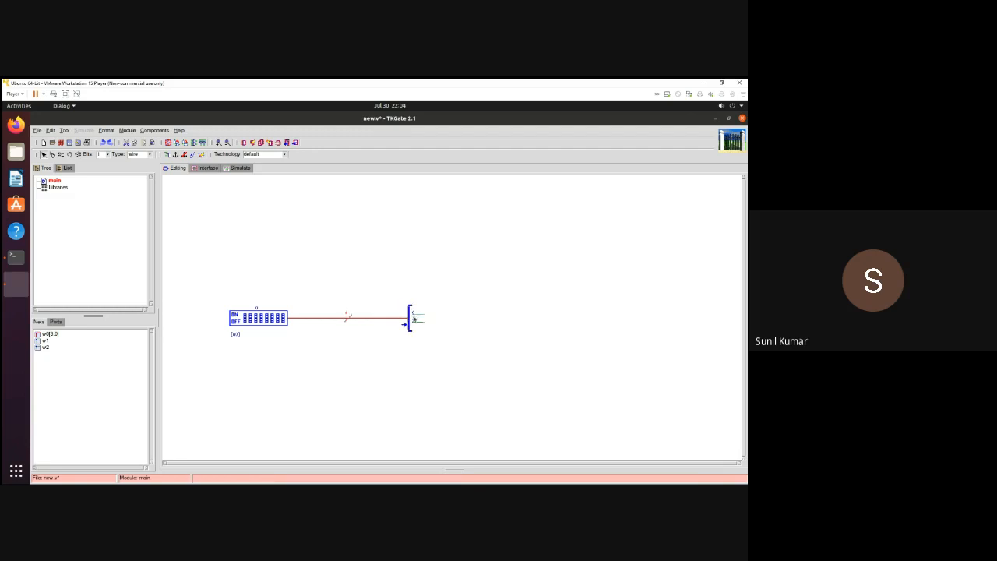
- Add two more ports to the Concat component to give it single-bit outputs 0 to 3
right_click(414, 319)
left_click(432, 320)
right_click(417, 323)
left_click(419, 324)
left_click(464, 325)
right_click(423, 308)
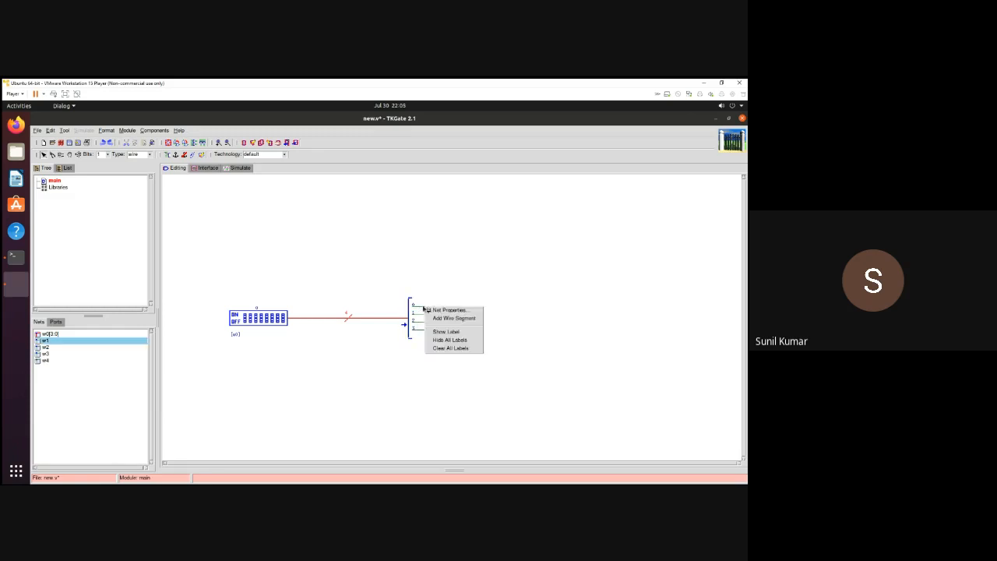
left_click(493, 247)
- Add two LEDs to the canvas on the right of the Concat component
right_click(543, 228)
mouse_move(546, 230)
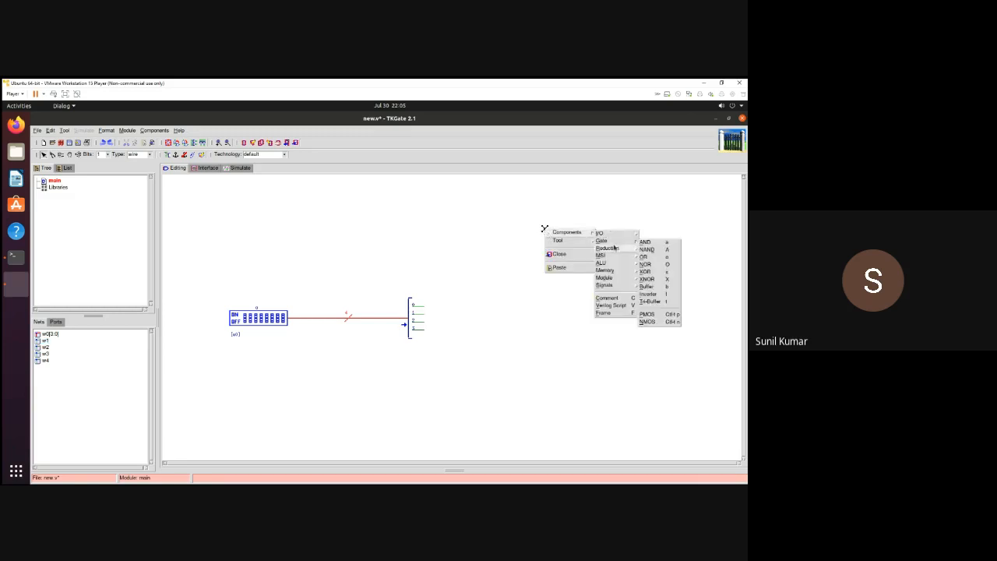
mouse_move(602, 233)
left_click(657, 264)
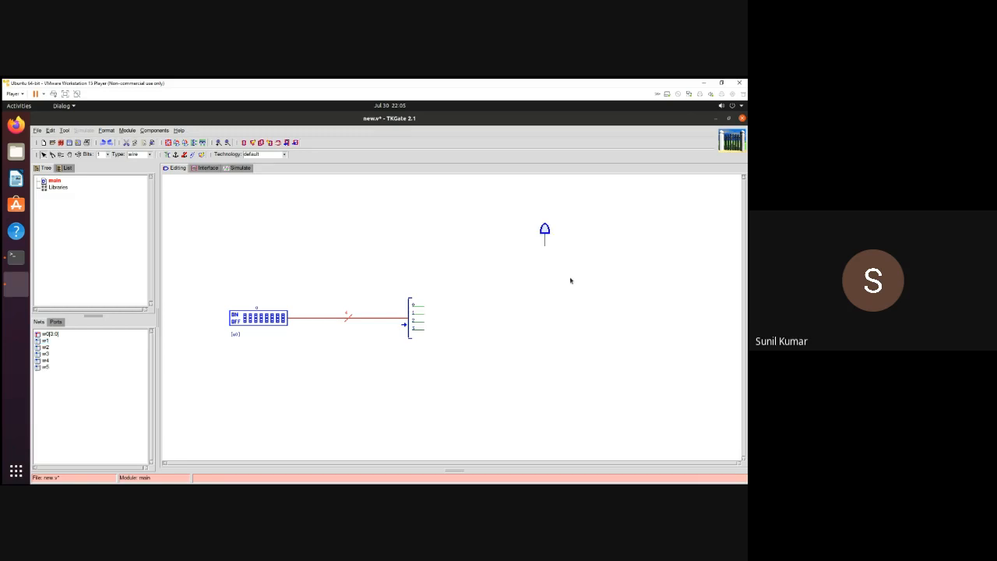
right_click(561, 278)
mouse_move(586, 282)
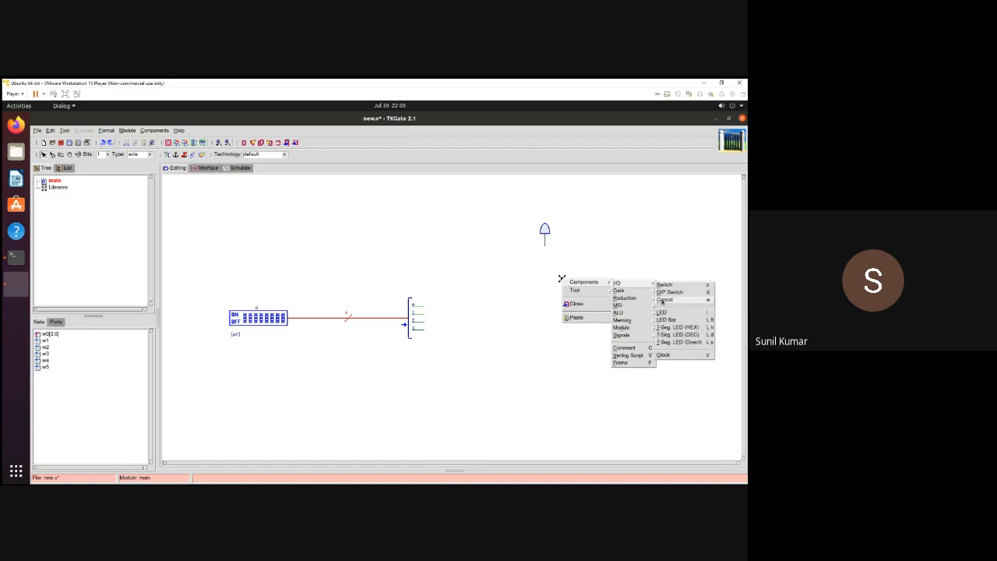
left_click(662, 311)
- Add two more LEDs and move the last one down beside the third LED
right_click(582, 310)
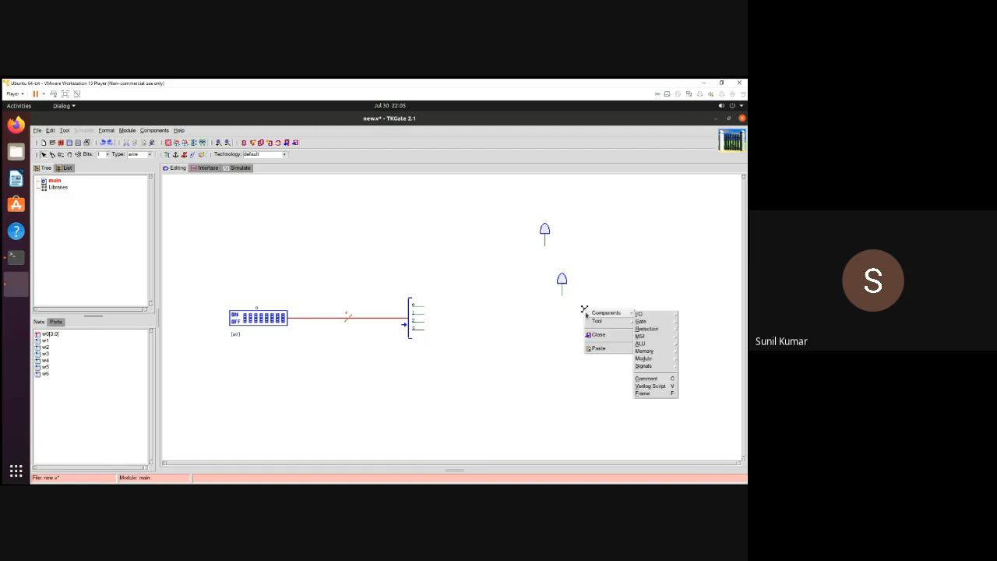
mouse_move(659, 316)
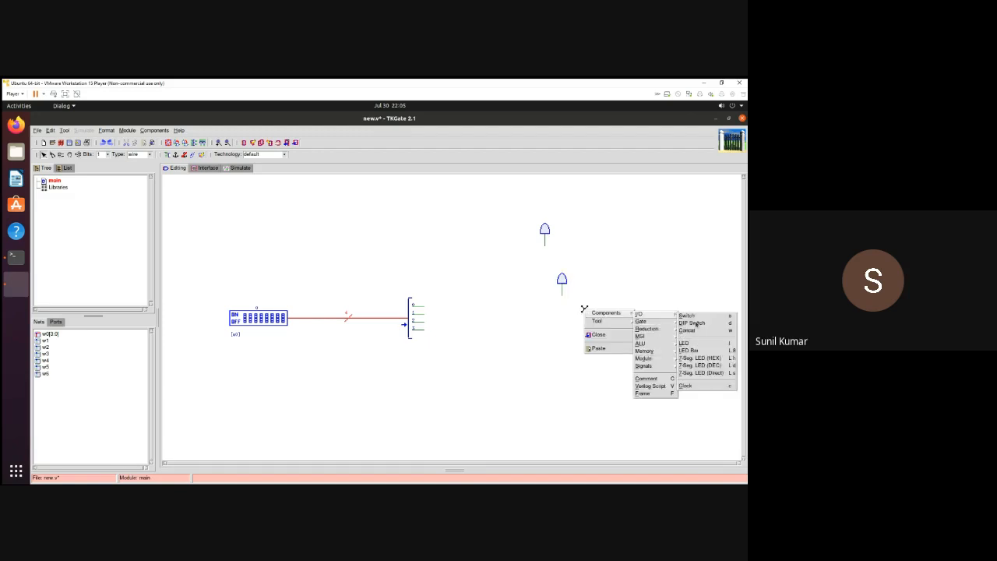
left_click(684, 342)
right_click(646, 279)
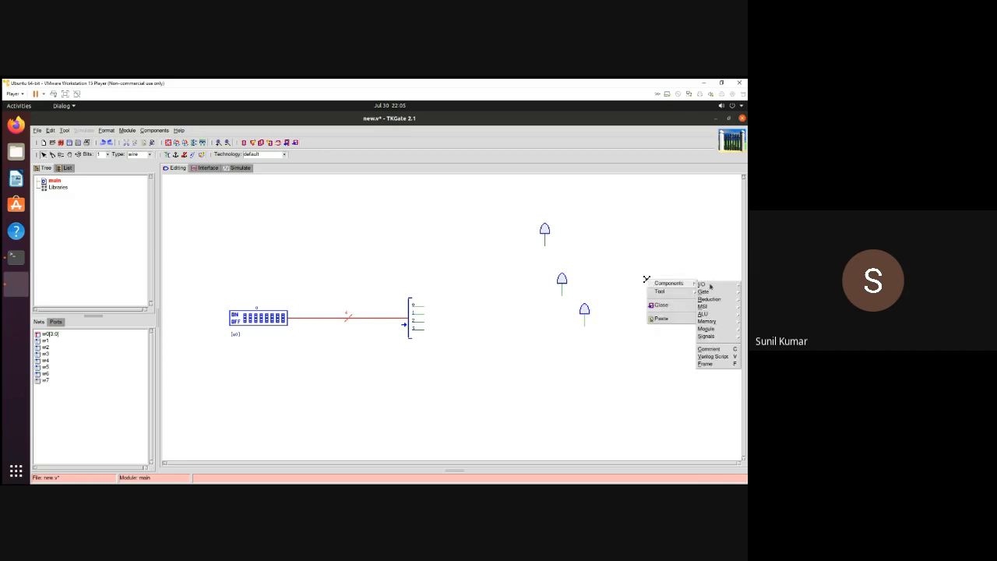
mouse_move(710, 287)
left_click(693, 317)
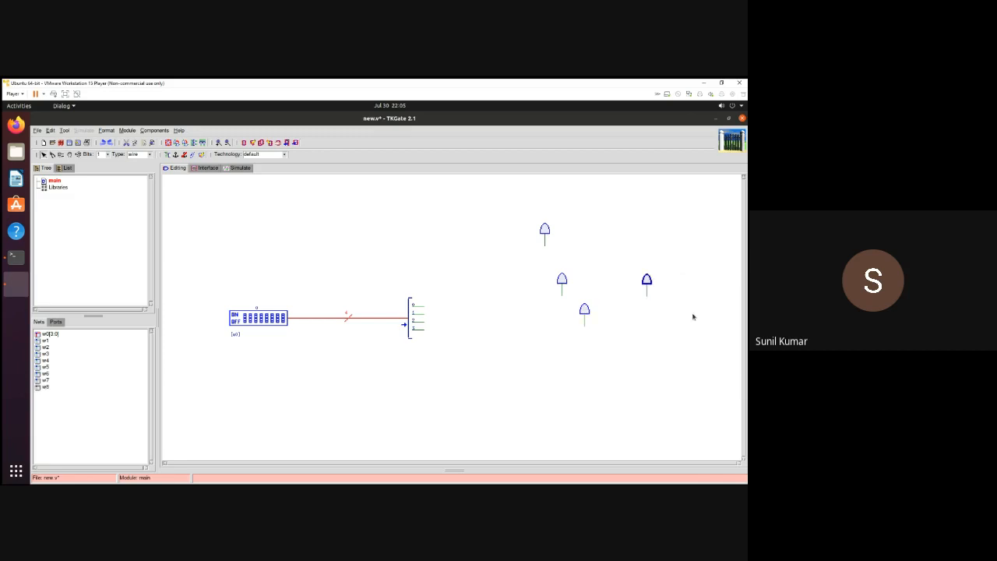
left_click_drag(647, 282, 634, 317)
- Wire the Concat component's outputs 0, 1, 2 and 3 to the four LEDs, one LED per bit
left_click_drag(422, 308, 545, 238)
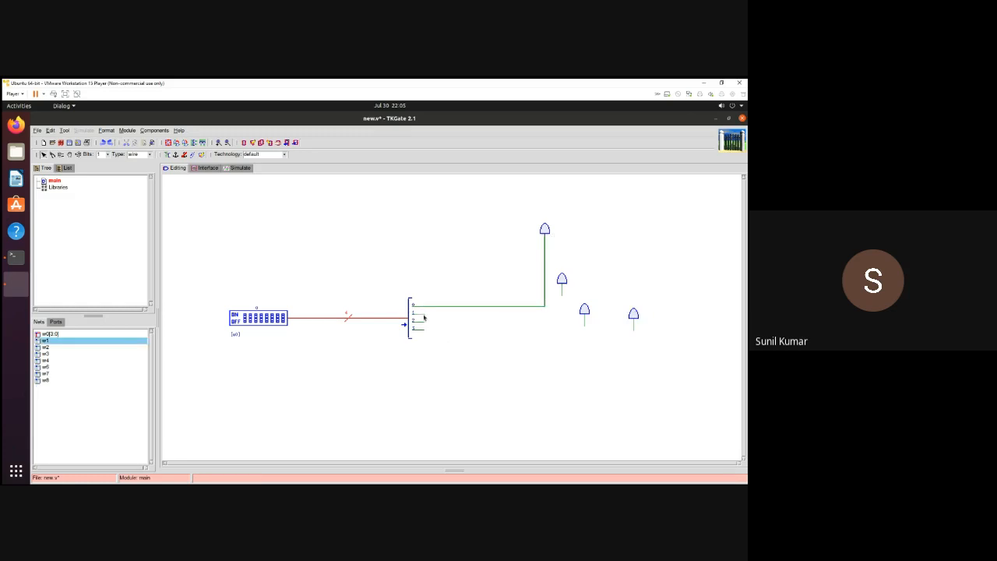
left_click_drag(424, 317, 567, 288)
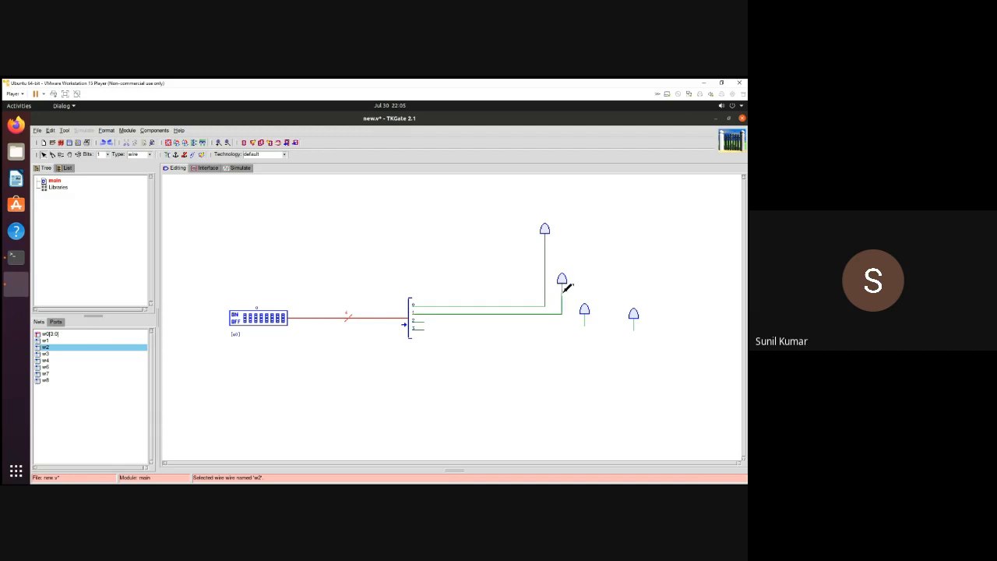
left_click_drag(423, 322, 585, 320)
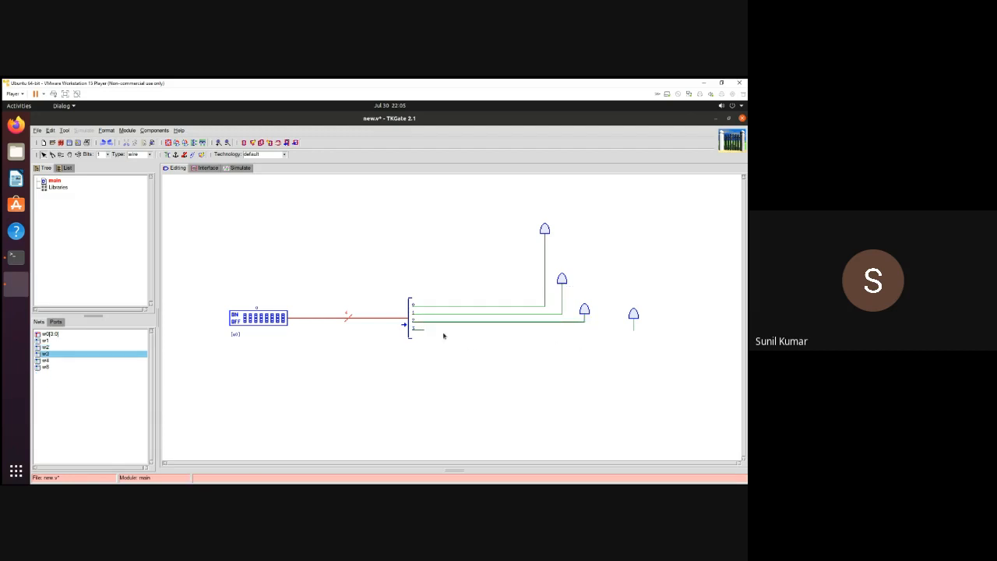
left_click_drag(423, 332, 637, 322)
left_click(664, 362)
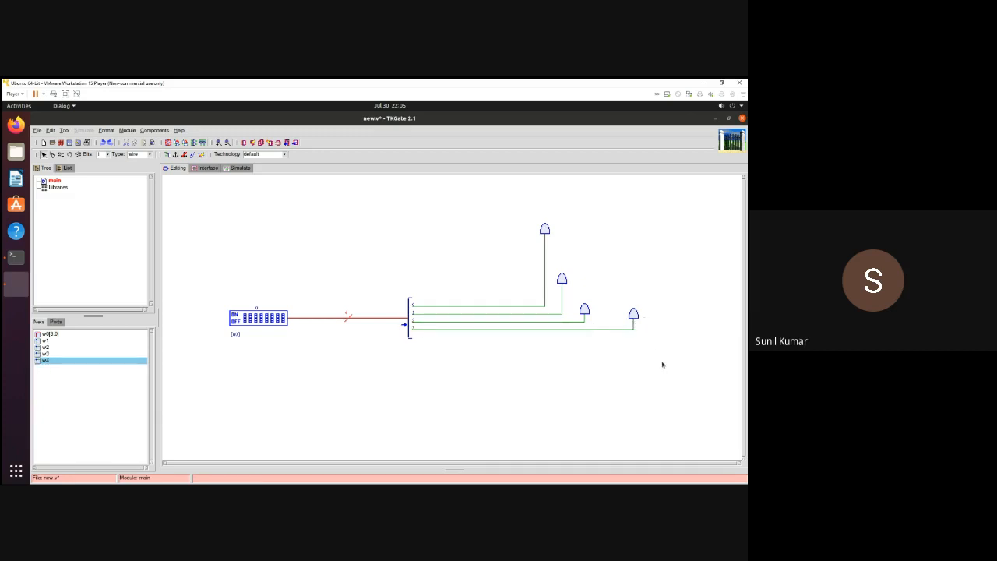
- Review the DIP switch's general properties without changing them
double_click(275, 320)
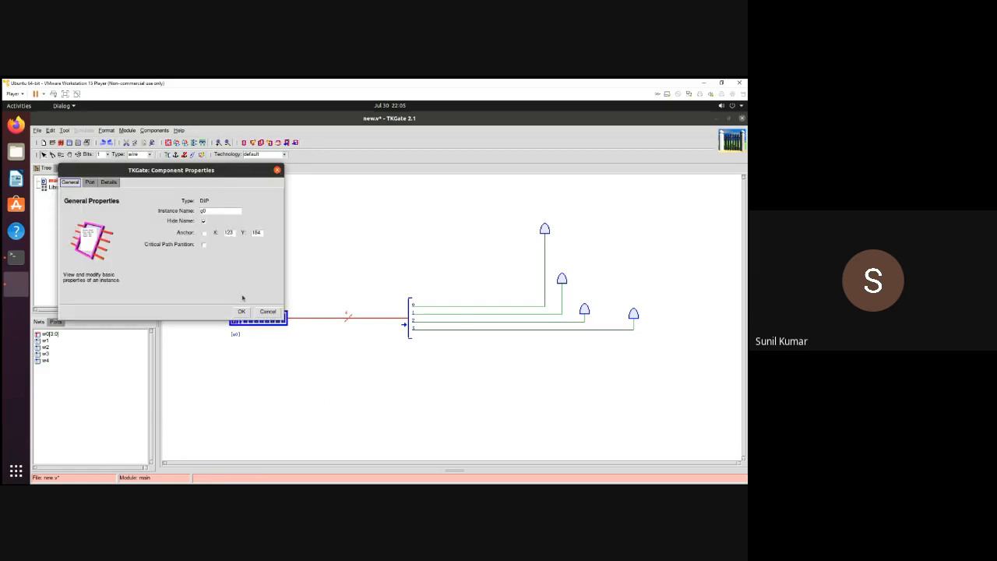
left_click(266, 312)
left_click(334, 348)
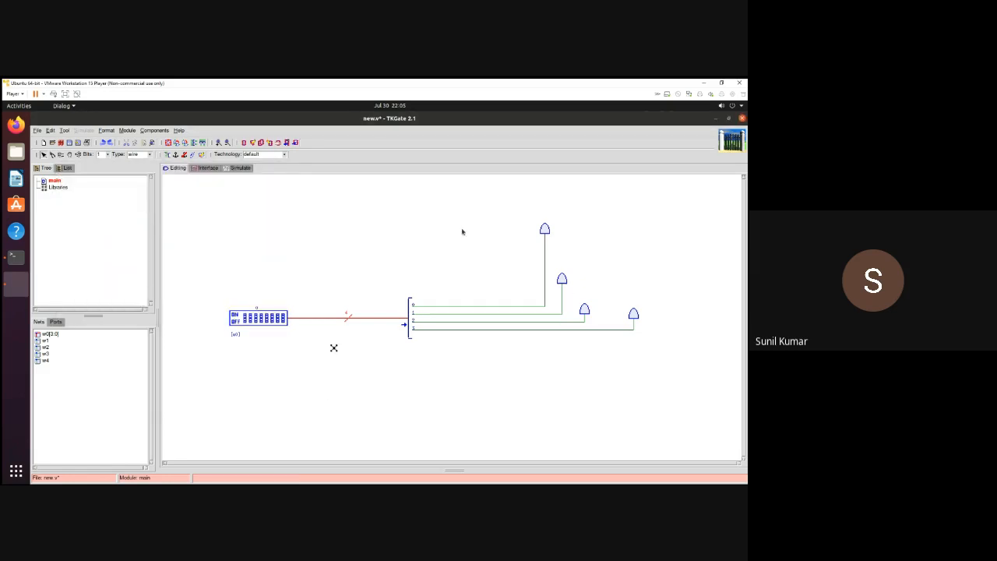
- Arrange the four LEDs in a horizontal row above the Concat outputs, in bit order from left to right
left_click_drag(512, 209, 638, 393)
left_click_drag(545, 228, 454, 265)
left_click(570, 246)
left_click_drag(474, 317, 480, 301)
left_click_drag(494, 346, 511, 315)
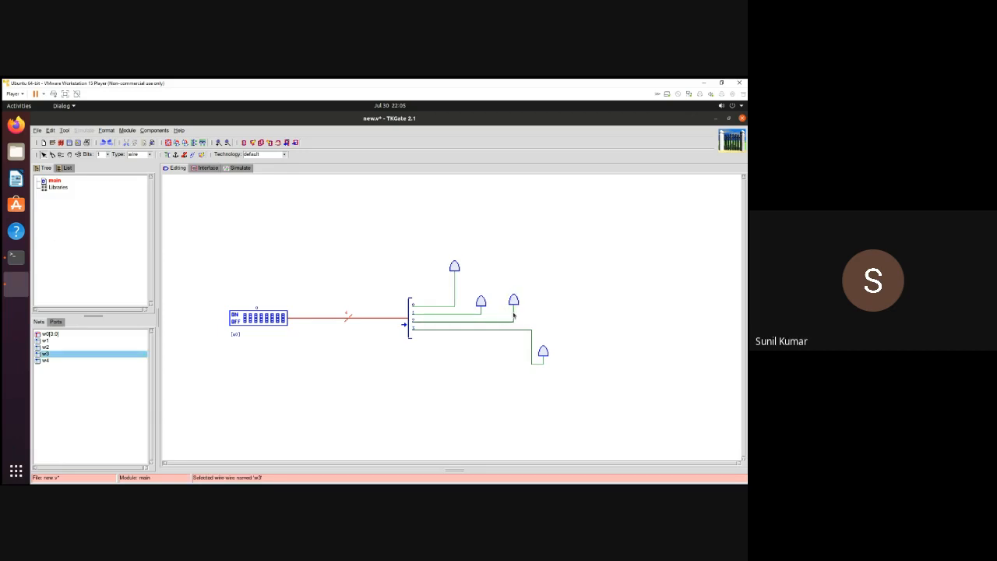
left_click_drag(512, 304, 482, 266)
left_click_drag(511, 306, 511, 275)
left_click_drag(543, 351, 534, 285)
left_click_drag(556, 252, 435, 288)
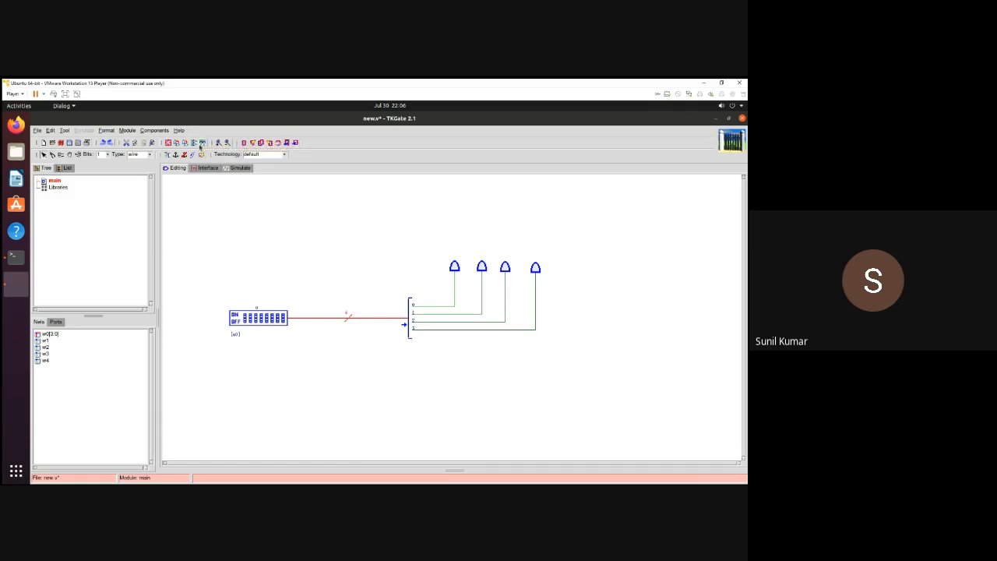
left_click(638, 235)
- Run the circuit simulation and apply the value 5 to the DIP switch
left_click(240, 168)
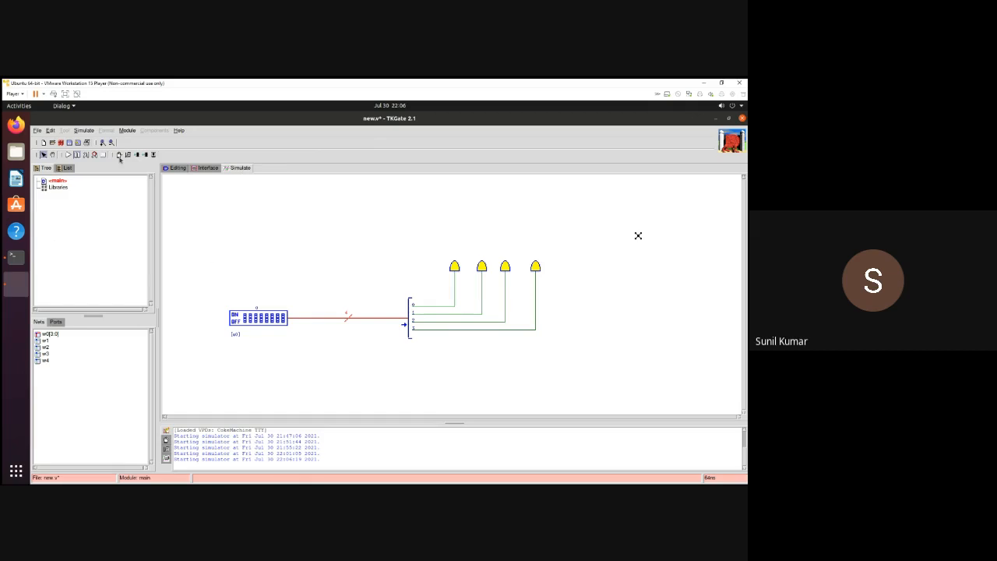
left_click(68, 154)
left_click(257, 318)
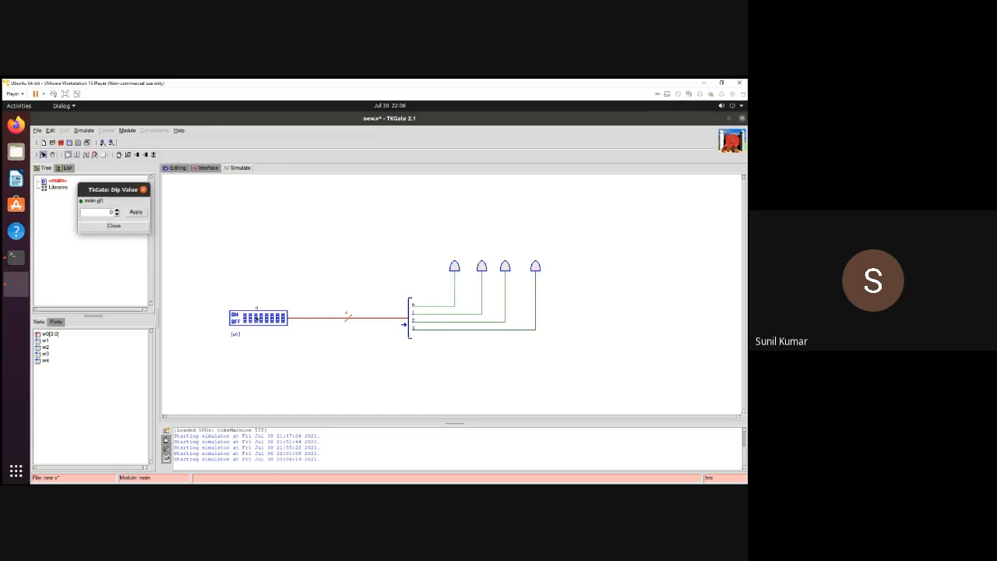
left_click(111, 212)
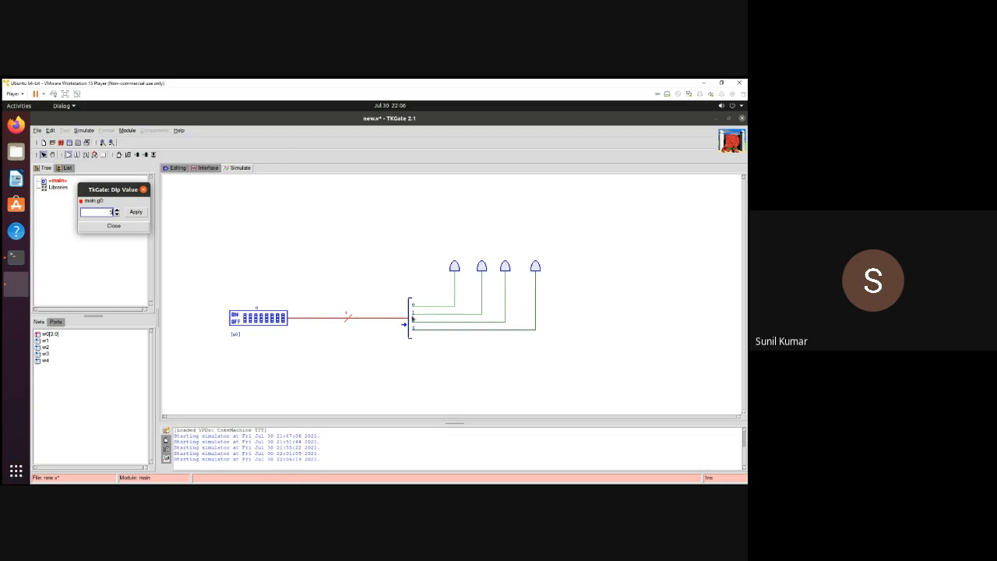
left_click(136, 214)
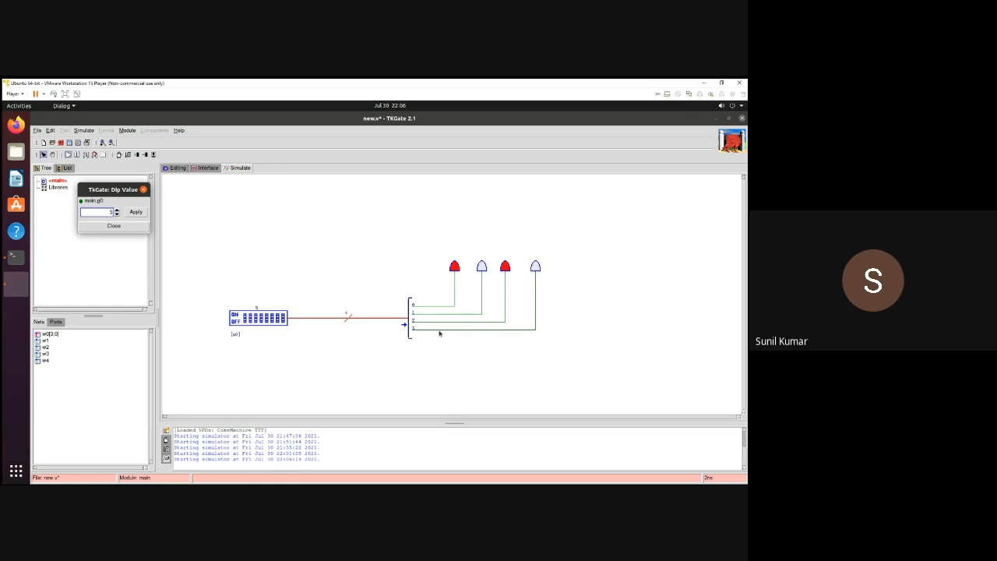
left_click(114, 225)
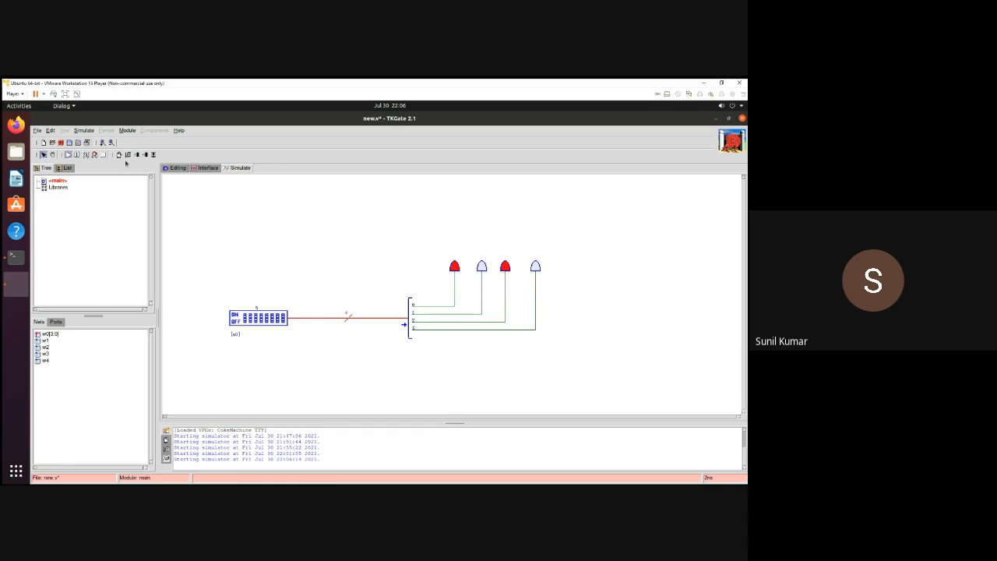
- Return to circuit editing and delete the Concat component together with the four LEDs and their wires
left_click(176, 168)
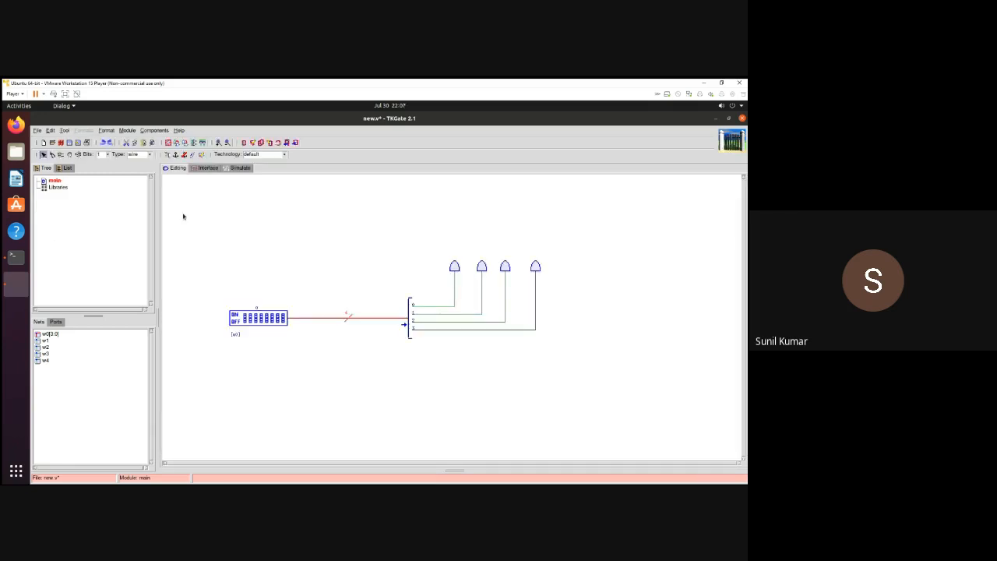
left_click_drag(185, 215, 621, 414)
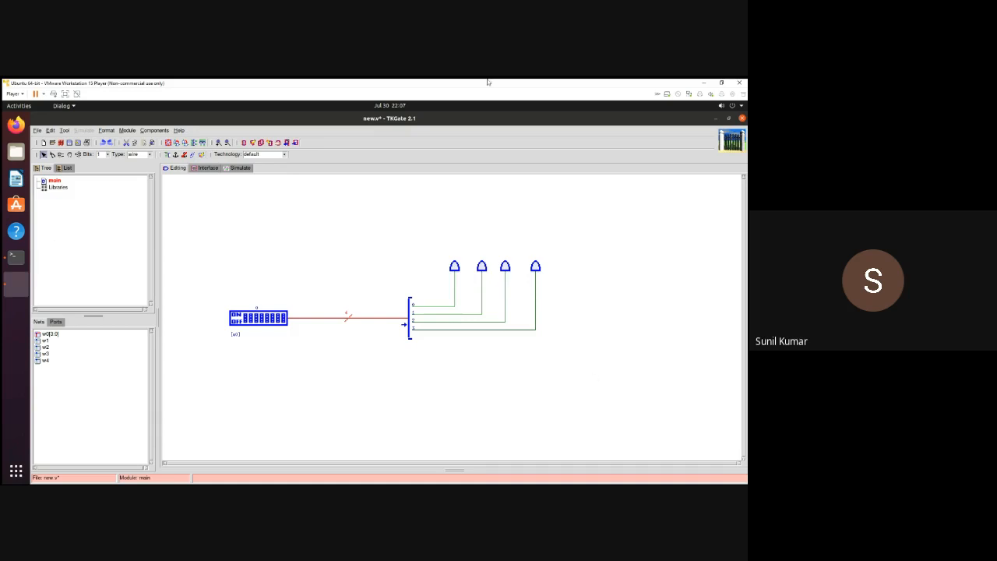
left_click(396, 220)
left_click_drag(365, 218, 589, 393)
key("Delete")
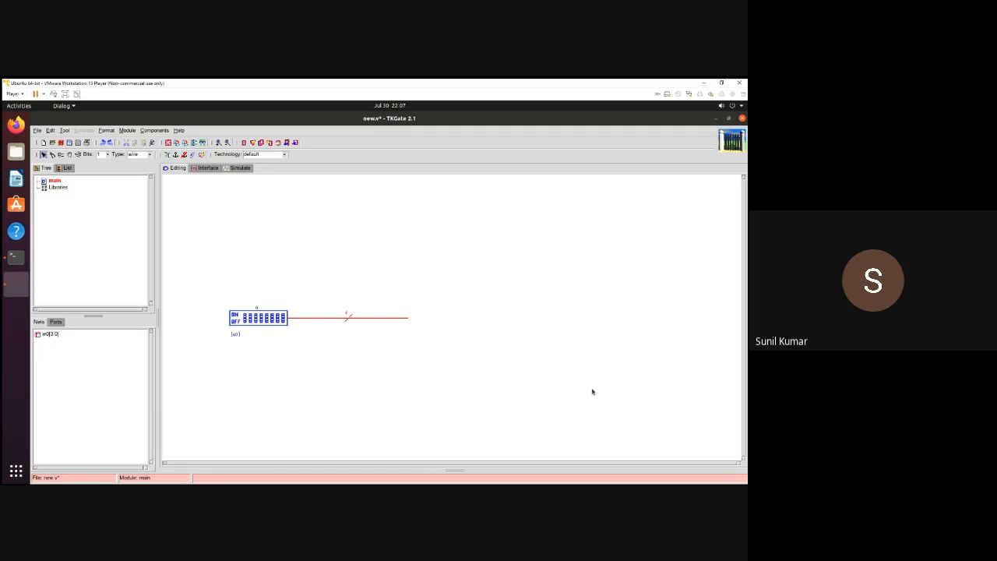
- Move the DIP switch up on the canvas and rotate it so its output wire points down
left_click_drag(263, 319, 287, 223)
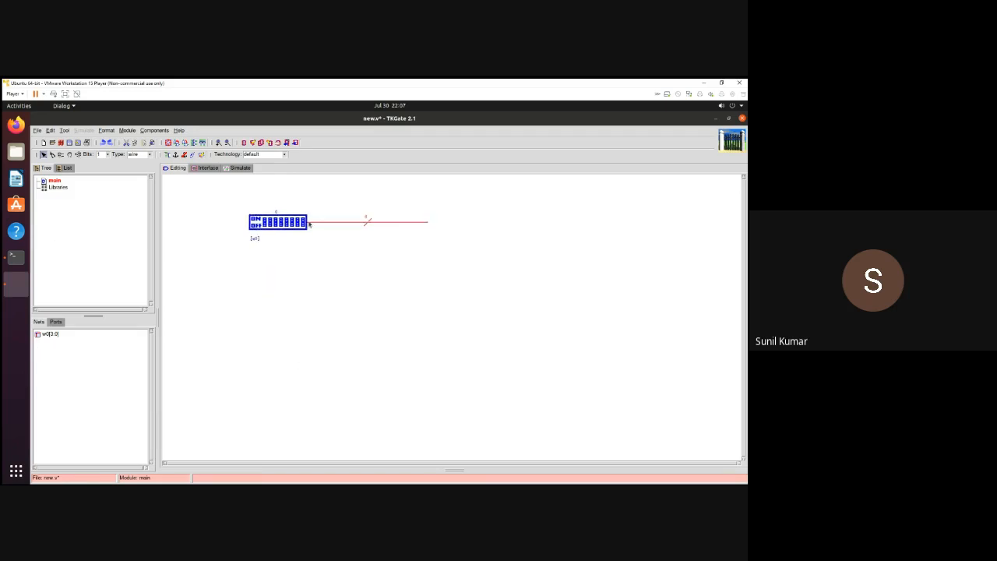
left_click(185, 144)
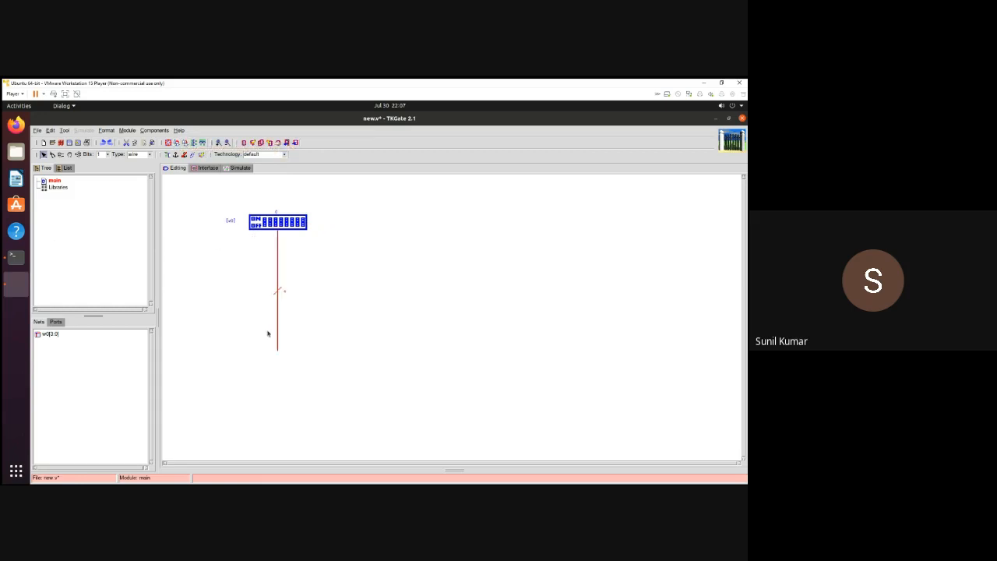
- Shorten the DIP switch's downward output wire and check the bit width of its net
left_click_drag(276, 352, 279, 260)
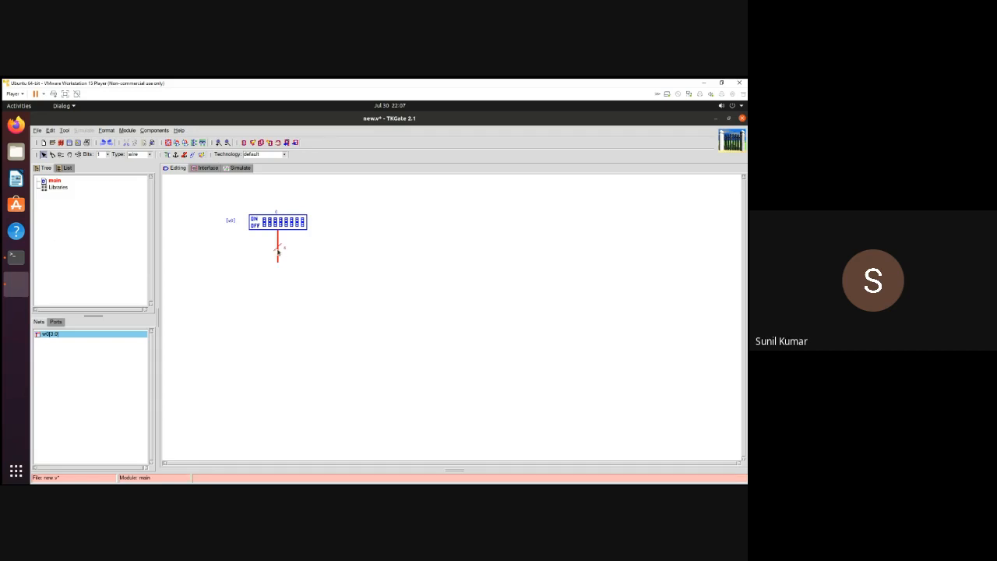
double_click(279, 250)
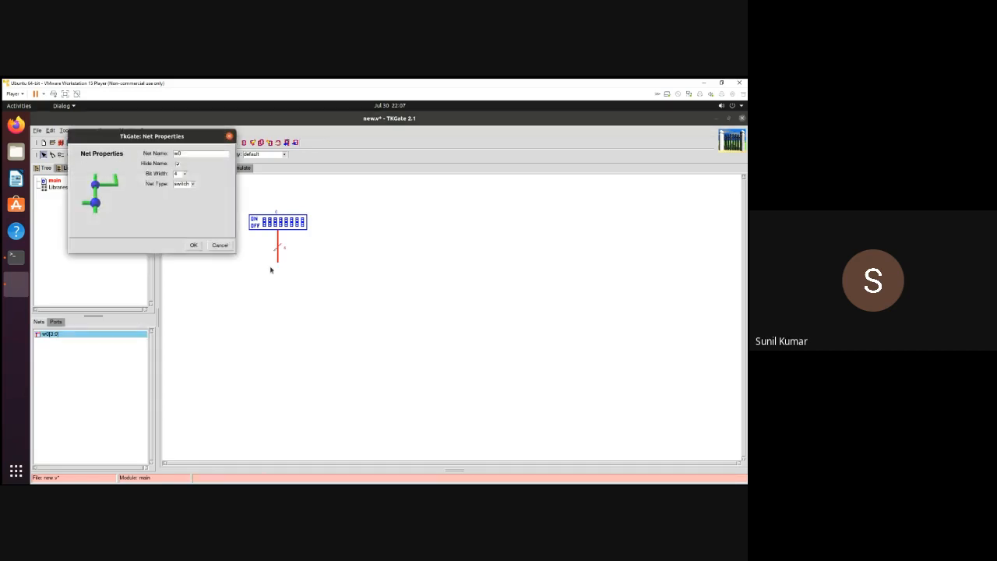
left_click(184, 174)
left_click(184, 175)
left_click(220, 245)
- Add a second DIP switch and place it to the right of the first, leaving space between them
right_click(392, 219)
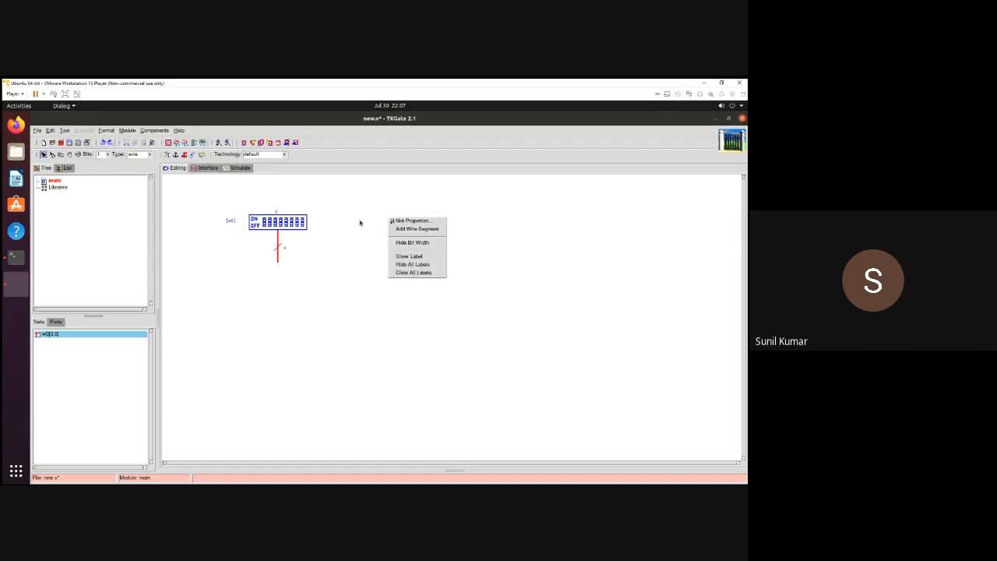
left_click(360, 221)
right_click(360, 221)
mouse_move(382, 223)
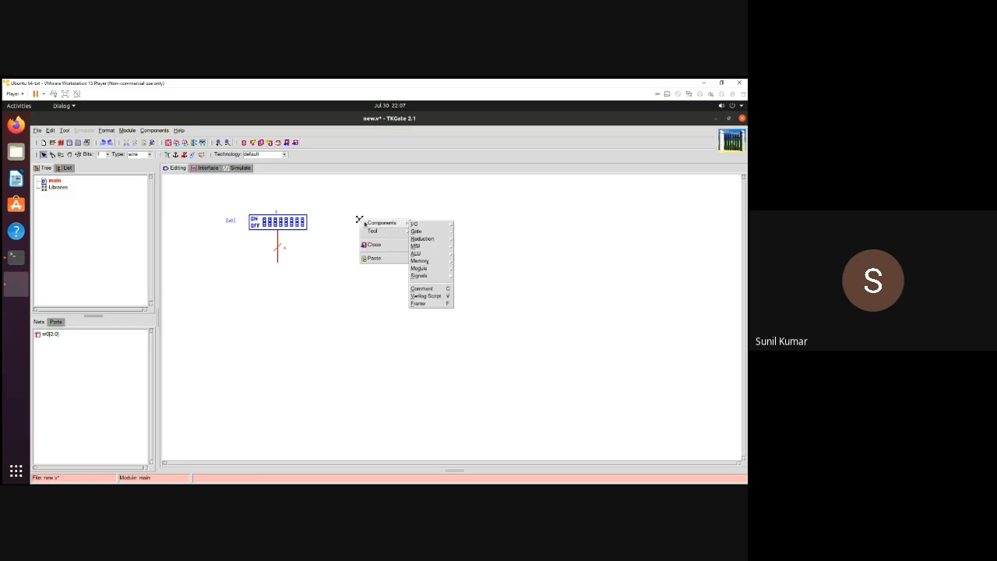
mouse_move(415, 224)
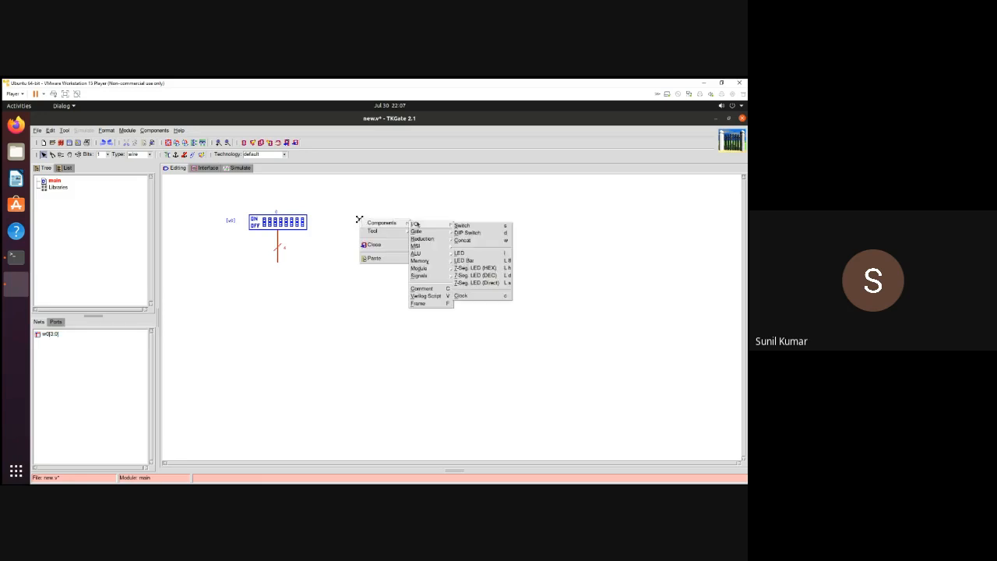
left_click(467, 232)
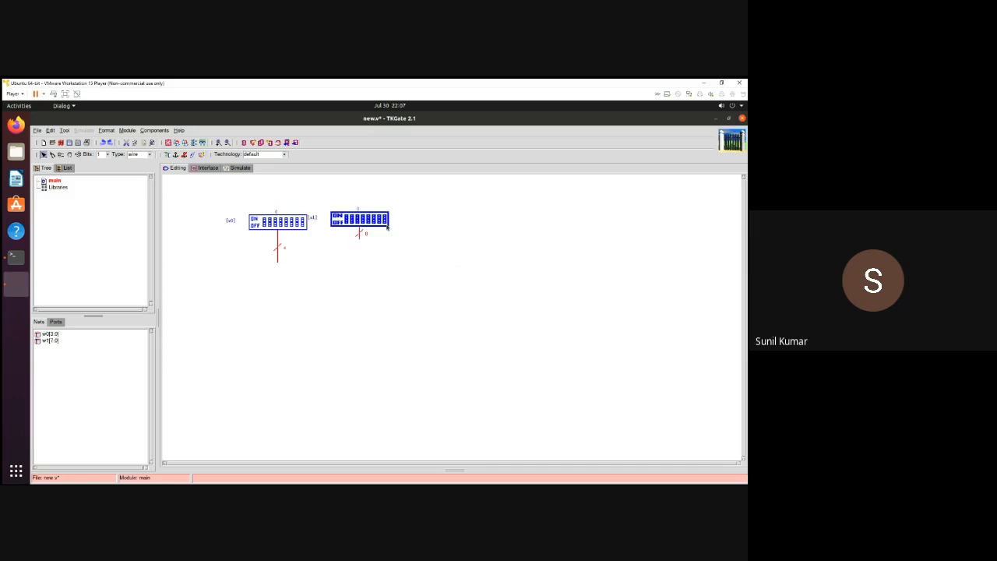
left_click_drag(357, 222, 421, 234)
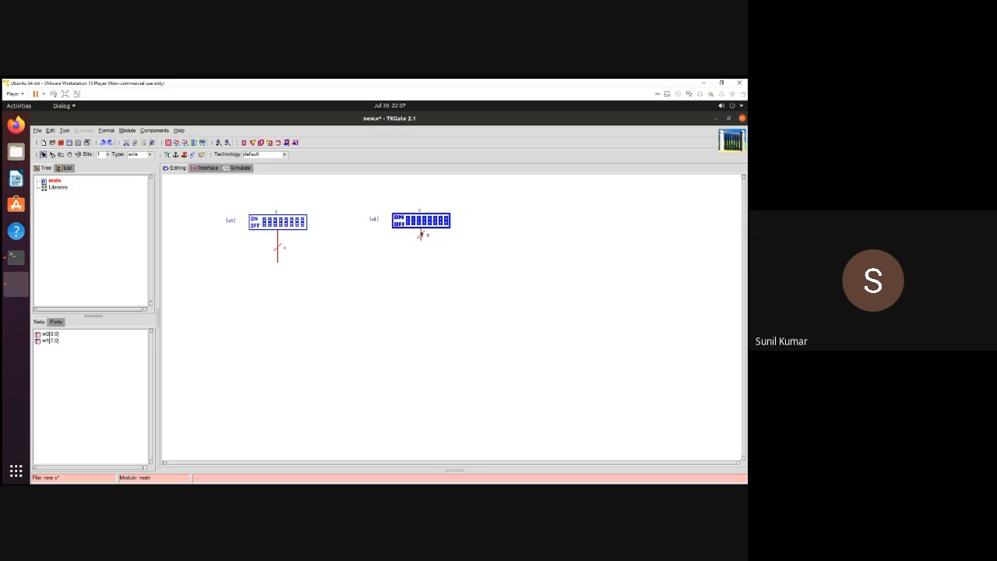
- Set the bit width of the second DIP switch's output net to 4 in the net properties
double_click(420, 236)
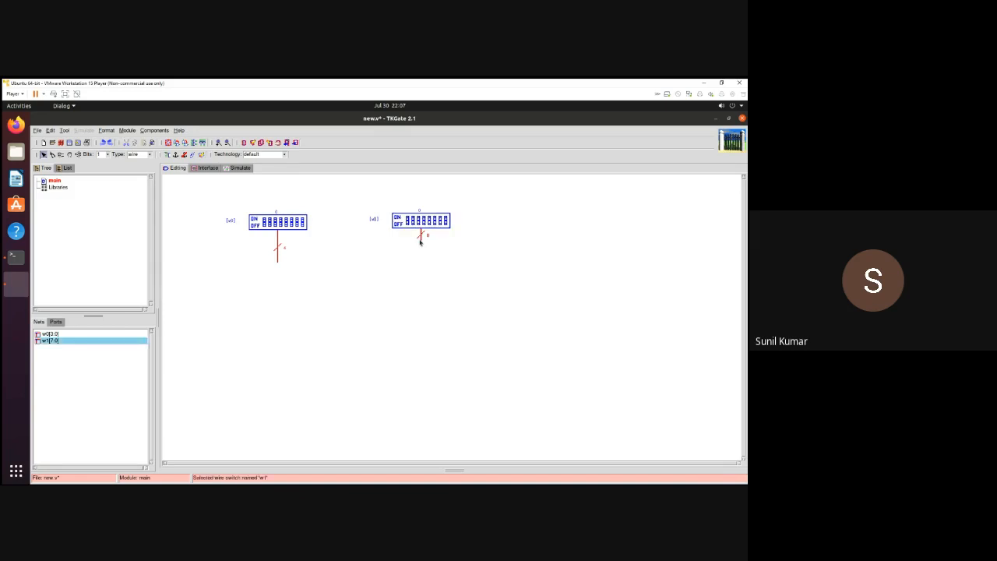
left_click(254, 169)
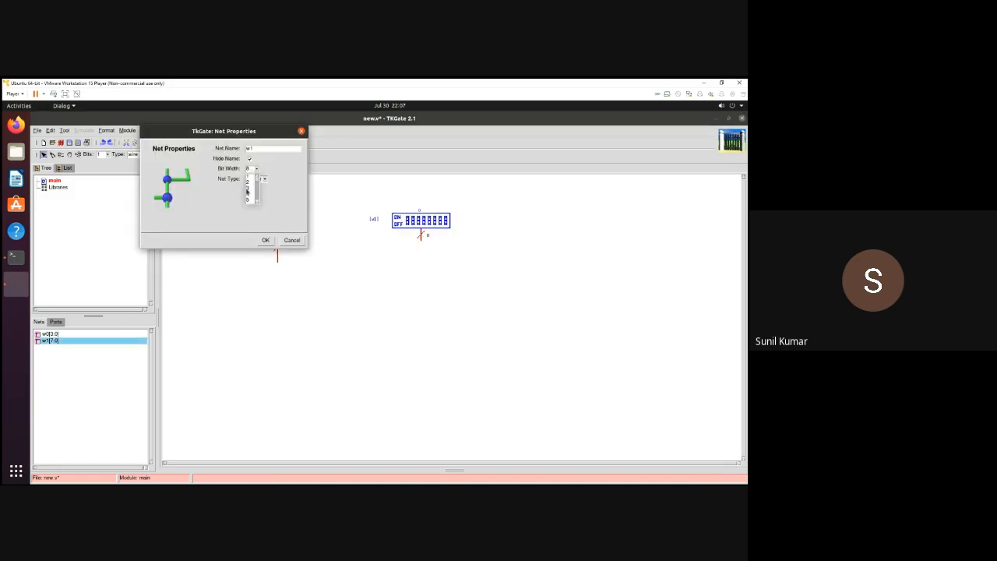
left_click(247, 195)
left_click(265, 240)
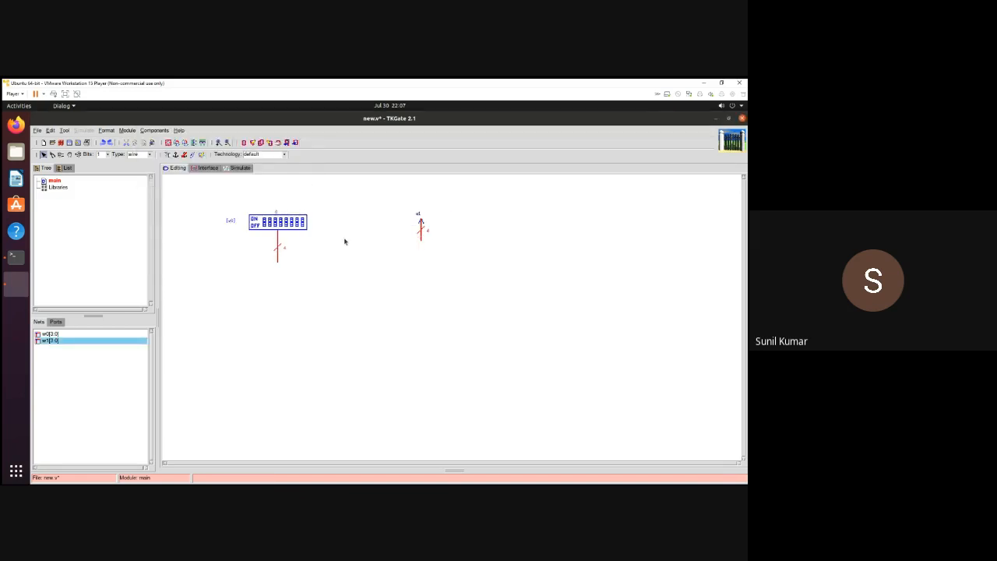
- Delete the output port to the right of the first DIP switch together with its wire
left_click_drag(395, 210, 449, 264)
left_click(418, 230)
left_click(389, 330)
left_click(384, 291)
left_click(420, 222)
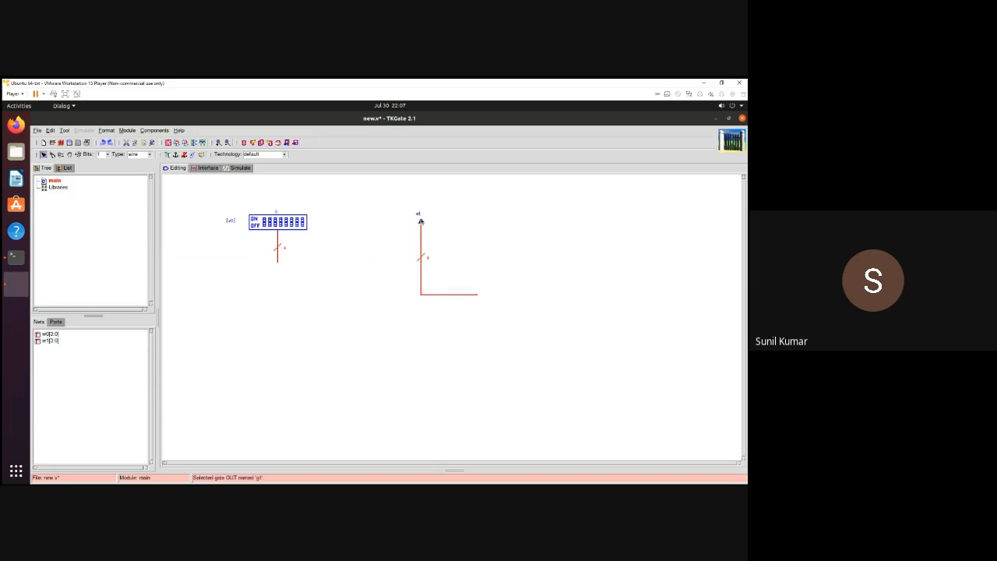
key("Delete")
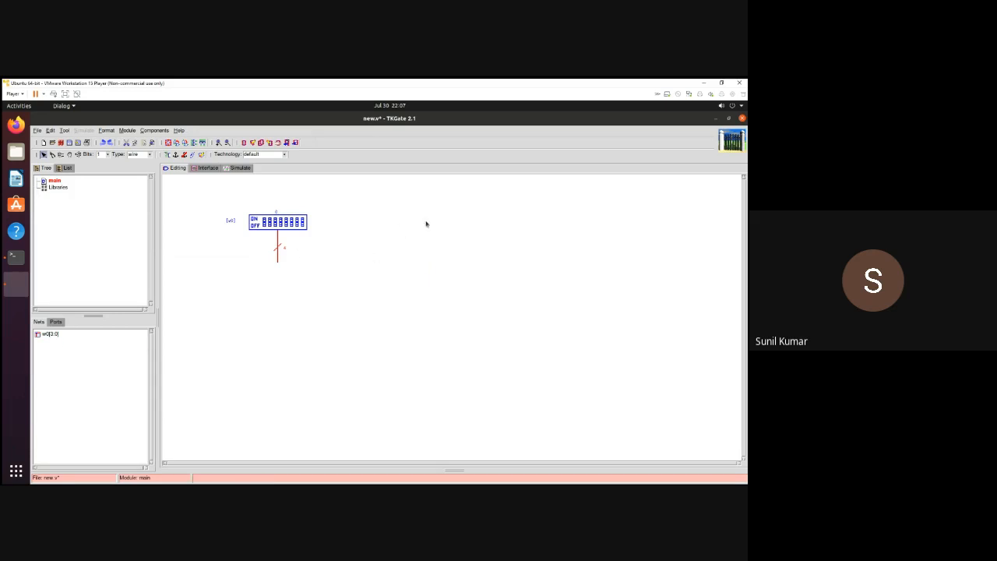
- Insert a new DIP switch to the right of the existing one at the same height
right_click(426, 222)
mouse_move(471, 226)
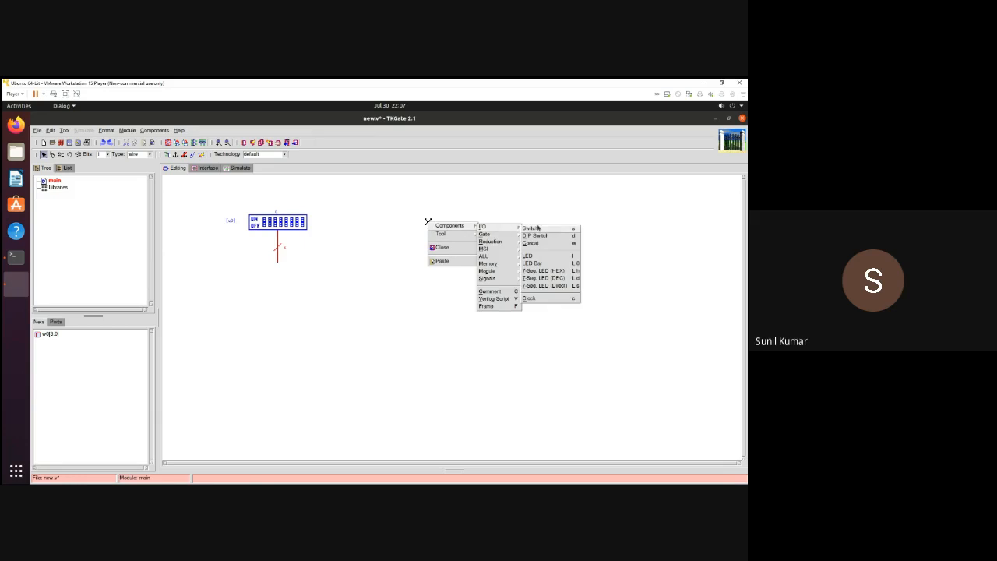
left_click(538, 240)
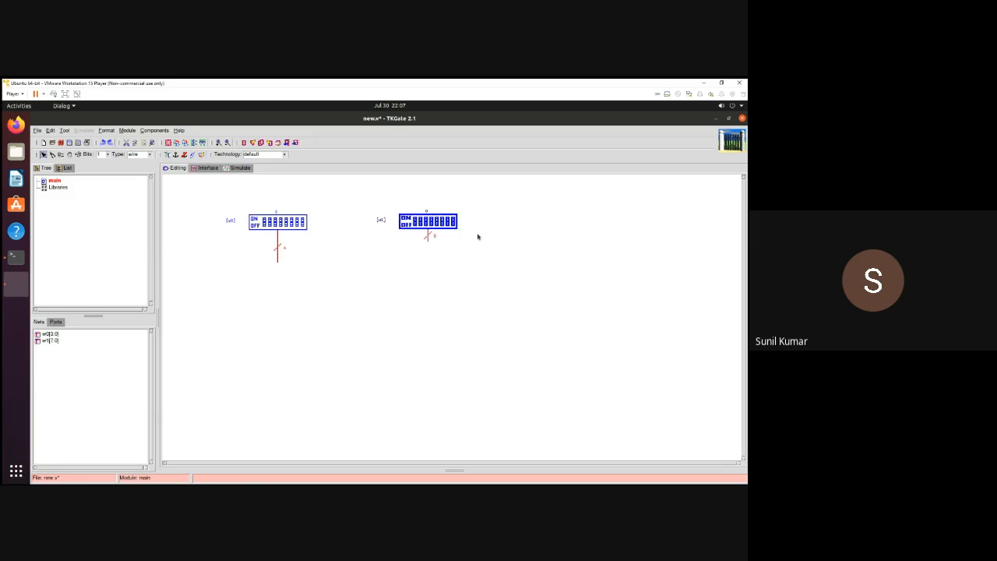
- Set the new DIP switch's output port to 4 bits and extend its wire down and to the left
left_click(433, 226)
double_click(432, 225)
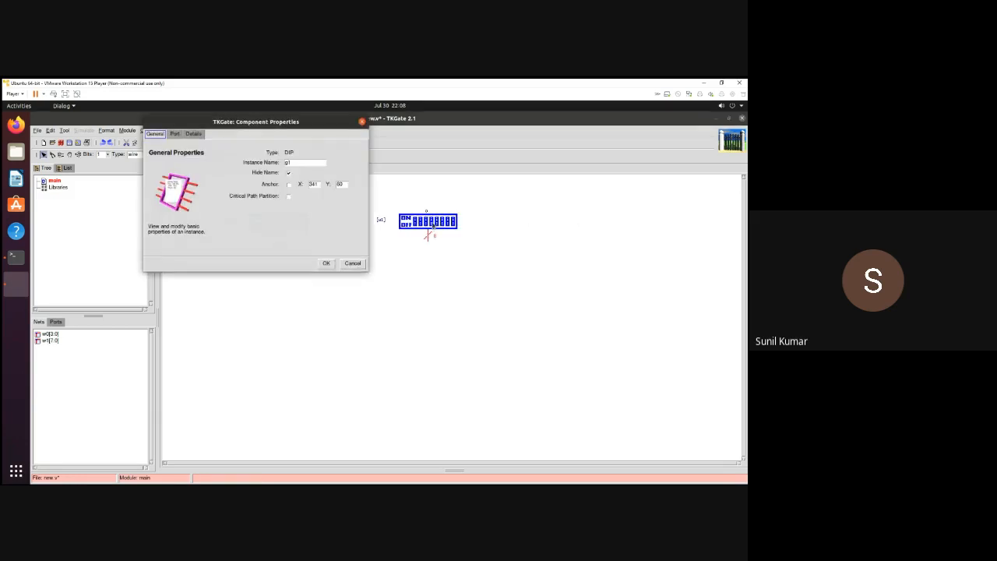
left_click(175, 134)
left_click(349, 164)
left_click(351, 162)
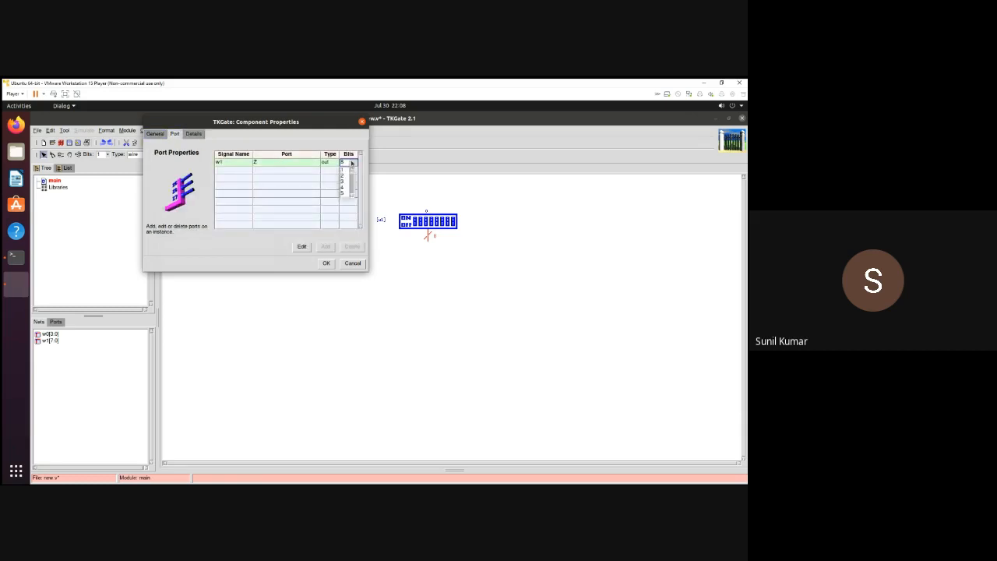
left_click(342, 188)
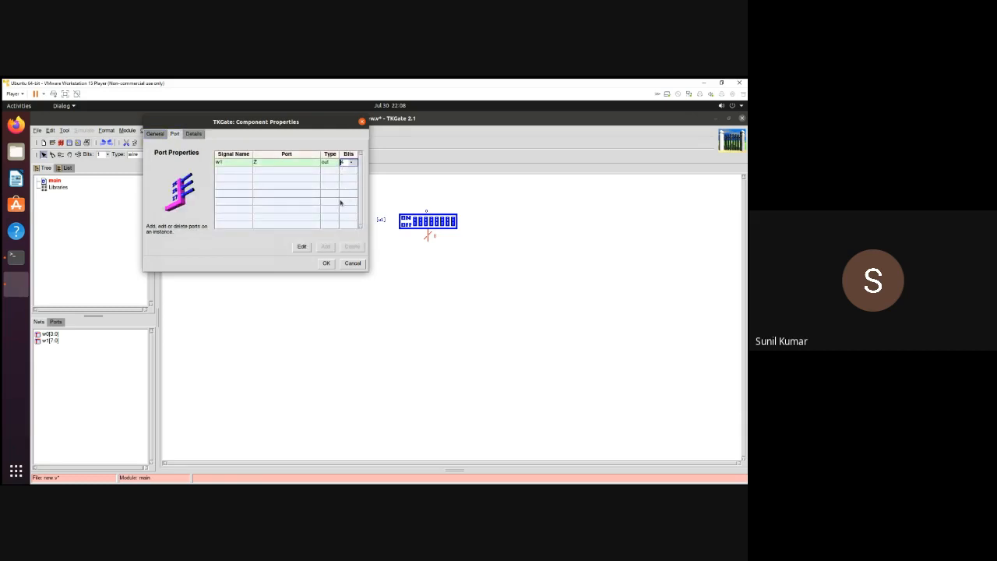
left_click(326, 263)
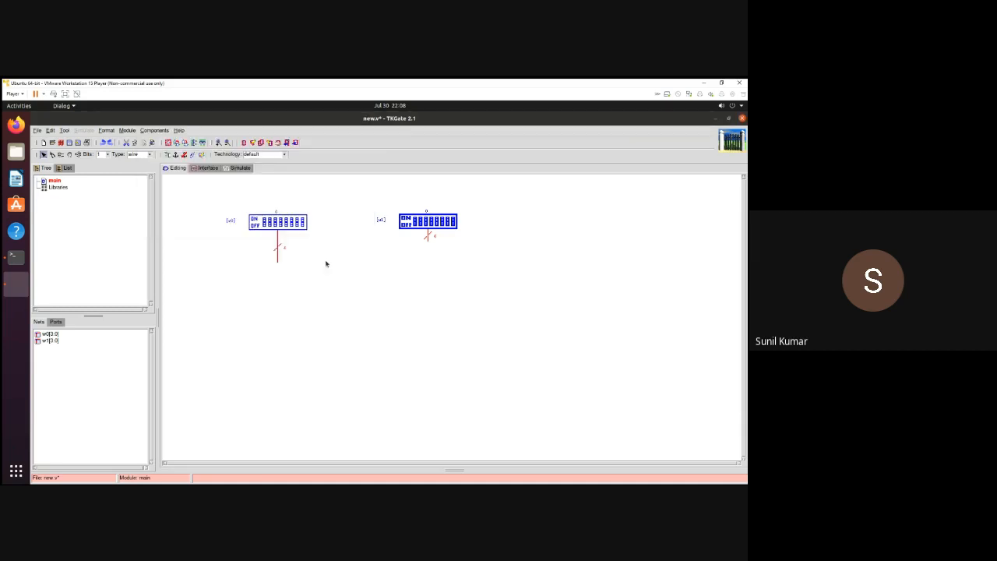
left_click_drag(426, 238, 388, 268)
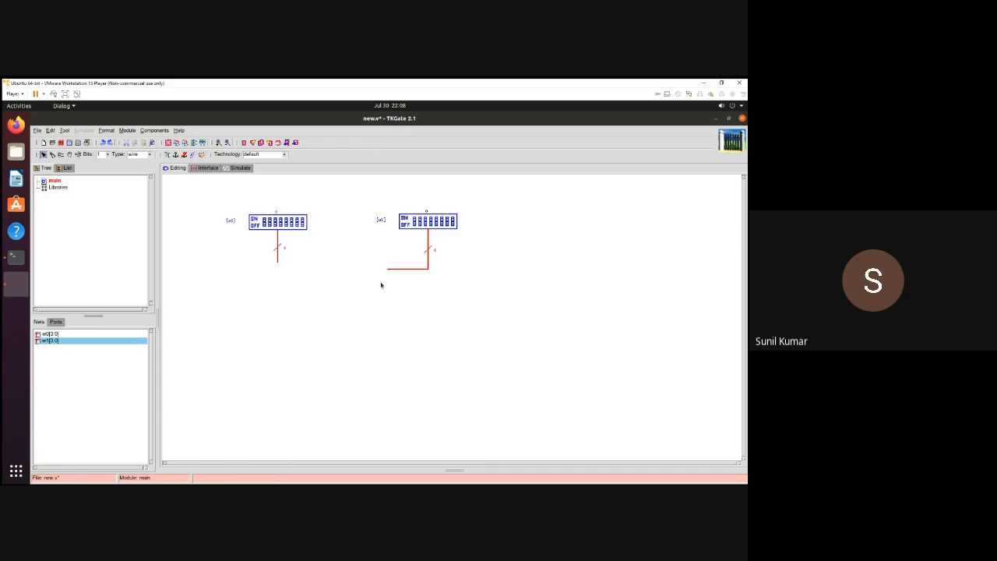
- Add an Adder centred below the two DIP switches and route both switch wires to its two upper inputs
right_click(282, 313)
mouse_move(305, 315)
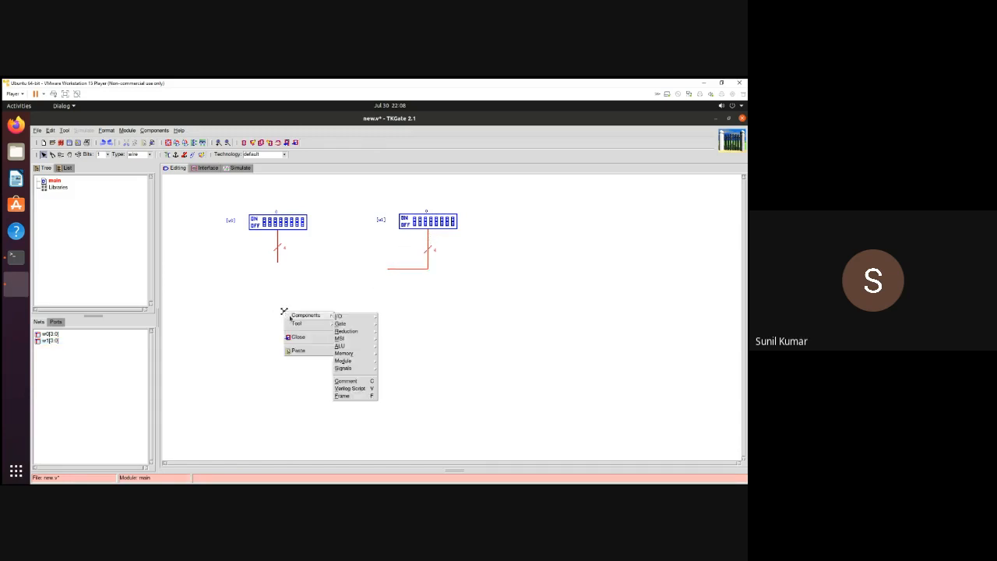
mouse_move(359, 319)
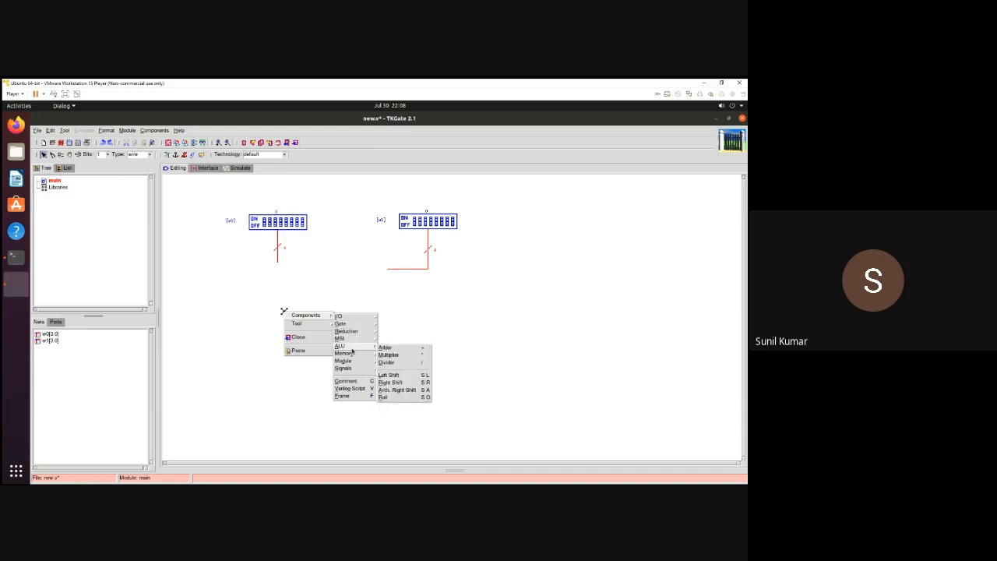
mouse_move(355, 348)
left_click(387, 349)
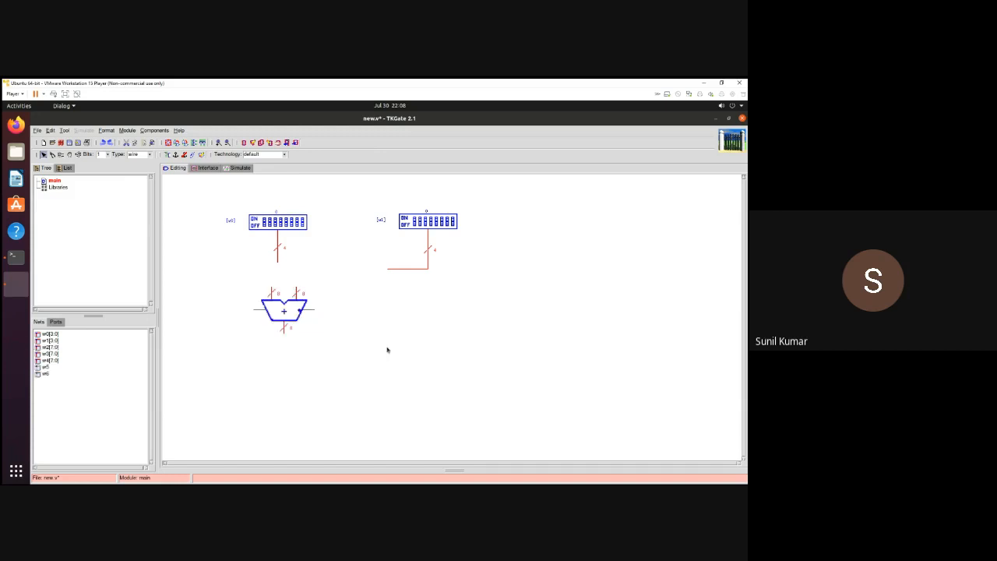
left_click_drag(284, 310, 347, 333)
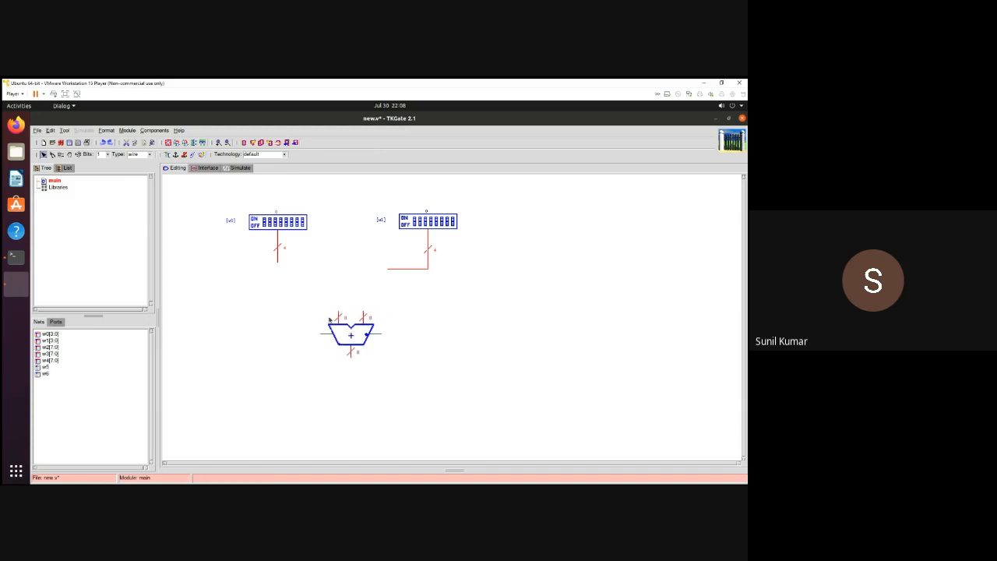
left_click_drag(277, 262, 338, 312)
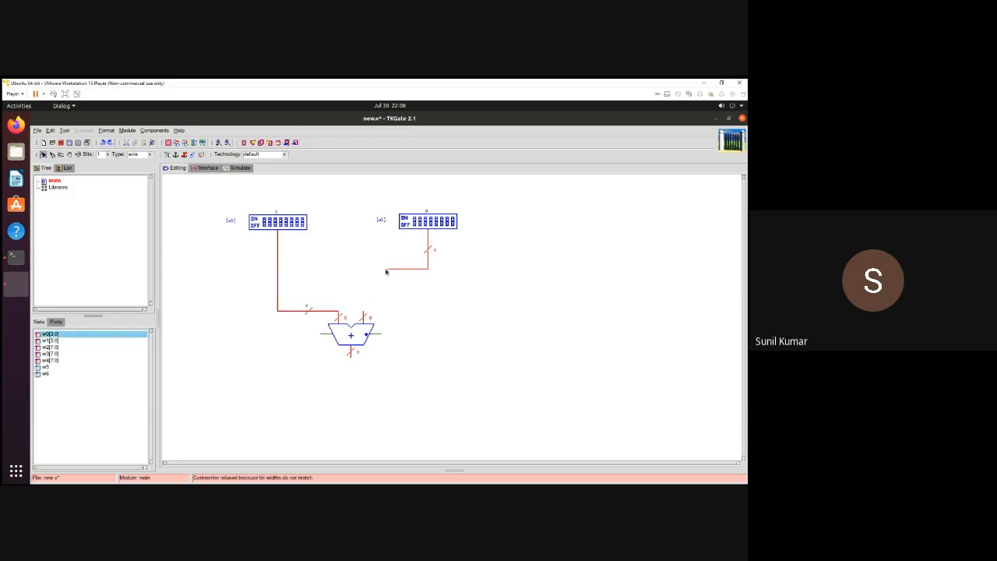
left_click_drag(387, 270, 364, 311)
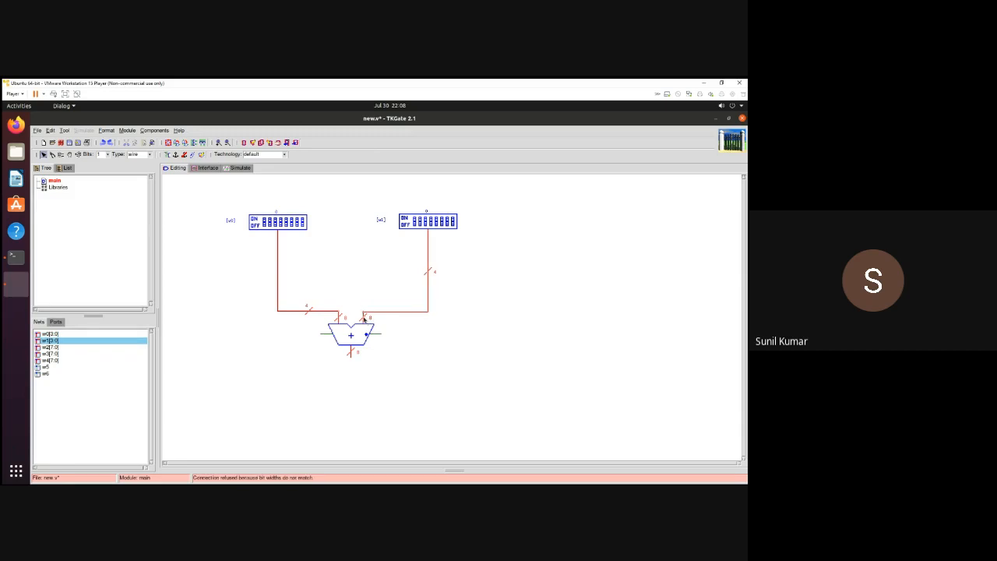
double_click(361, 318)
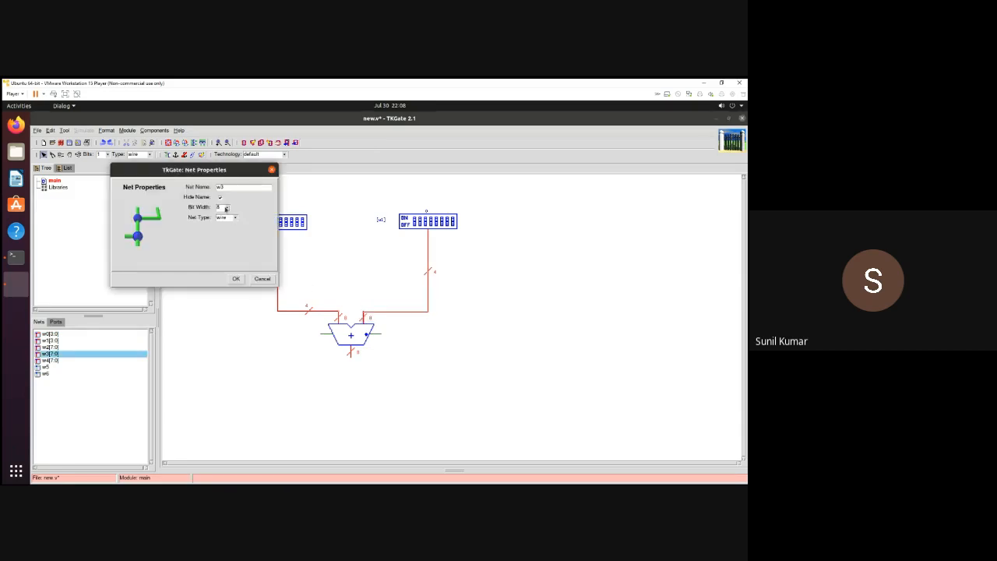
left_click(226, 209)
left_click(219, 233)
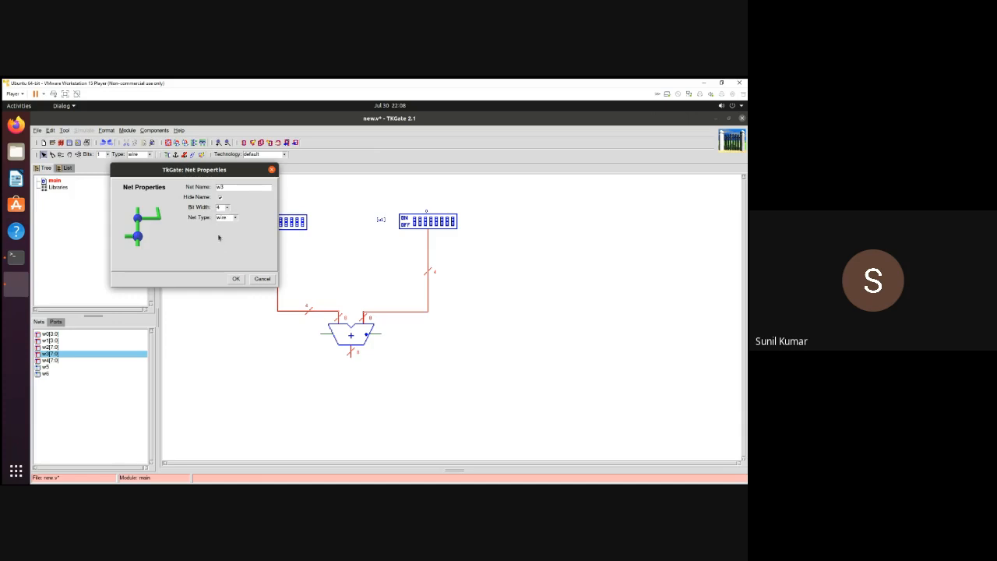
double_click(337, 318)
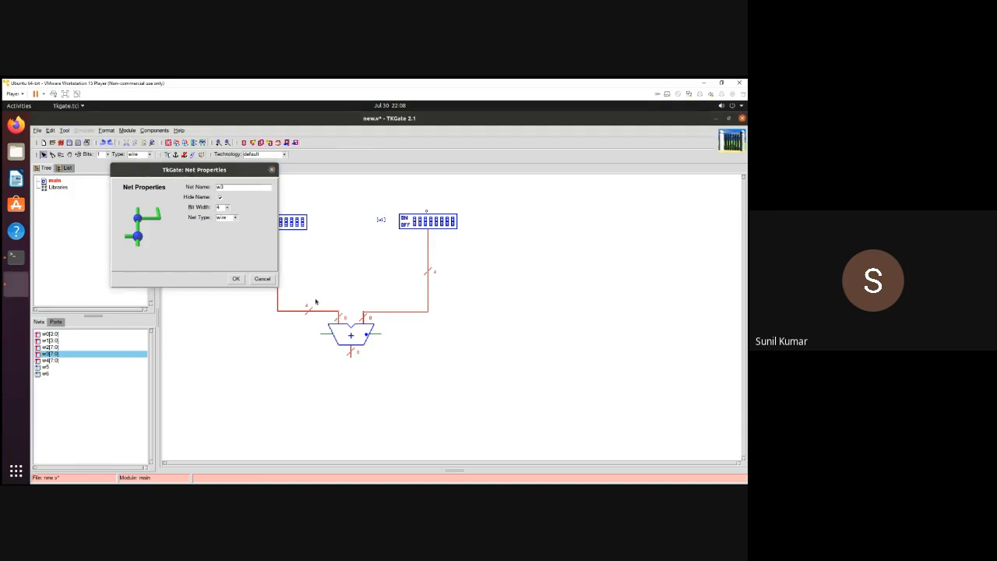
left_click(262, 278)
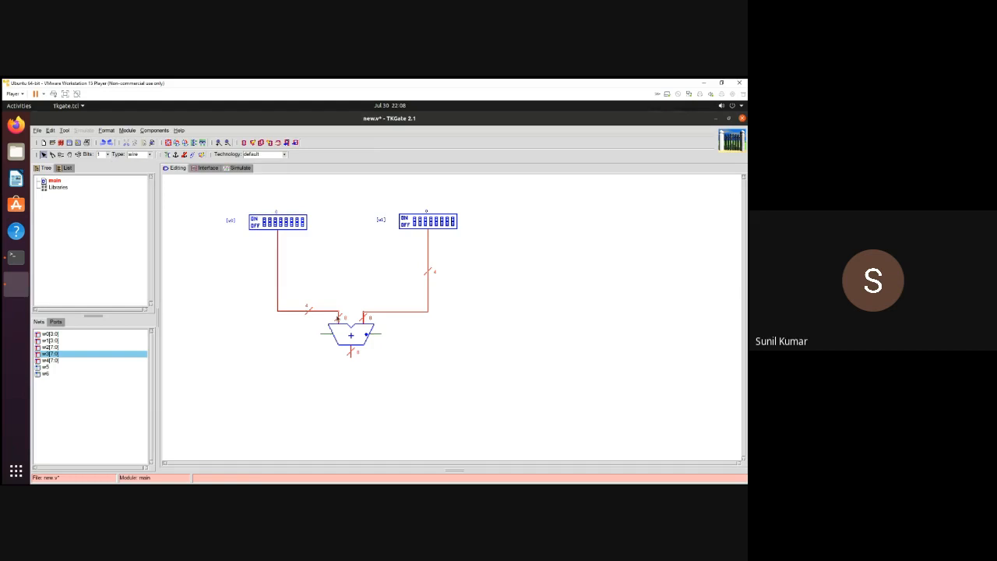
- Set the Adder's left input net to a bit width of 4 and join the first DIP switch's wire to it
double_click(338, 318)
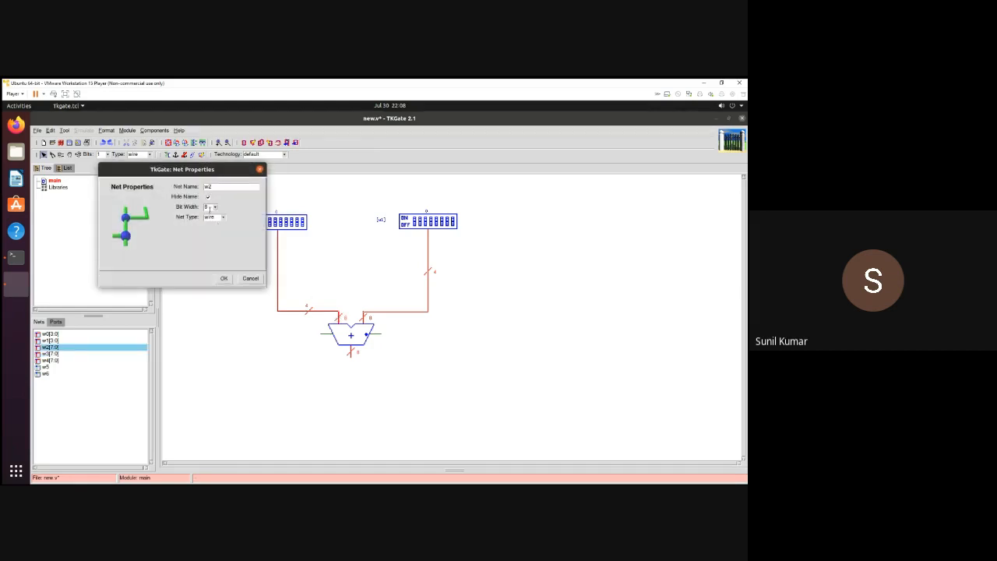
left_click(214, 208)
left_click(210, 232)
left_click(223, 278)
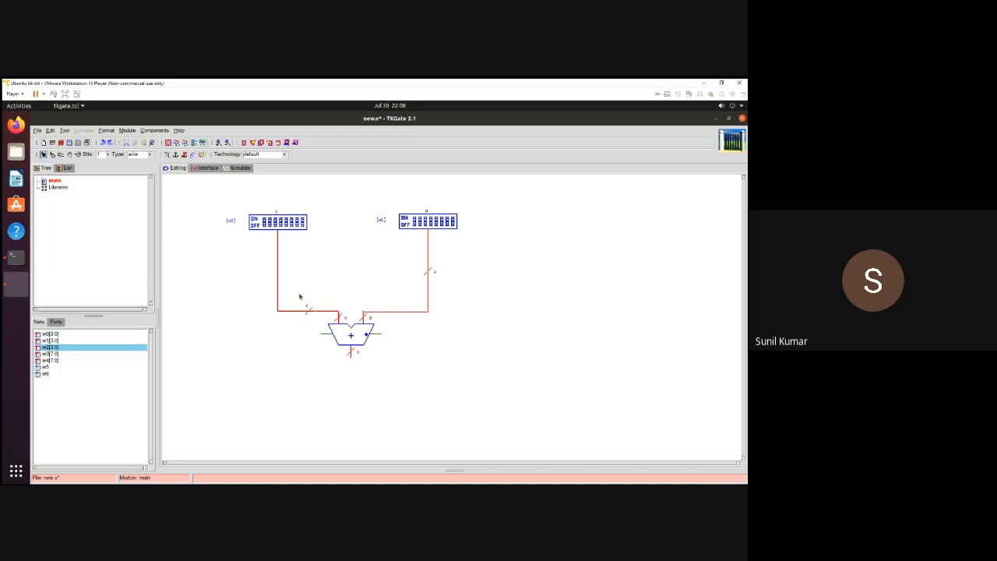
left_click(338, 313)
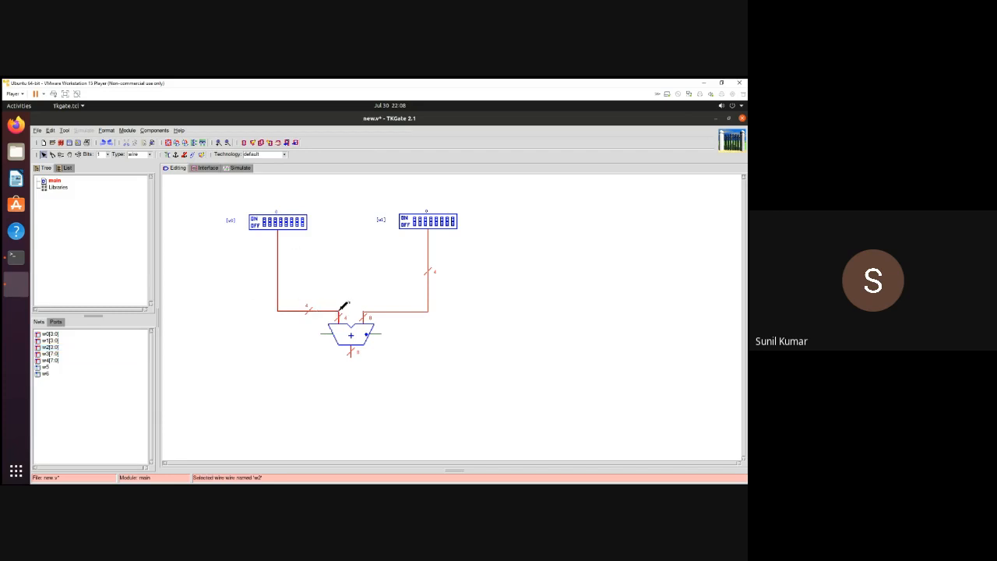
left_click_drag(341, 307, 338, 312)
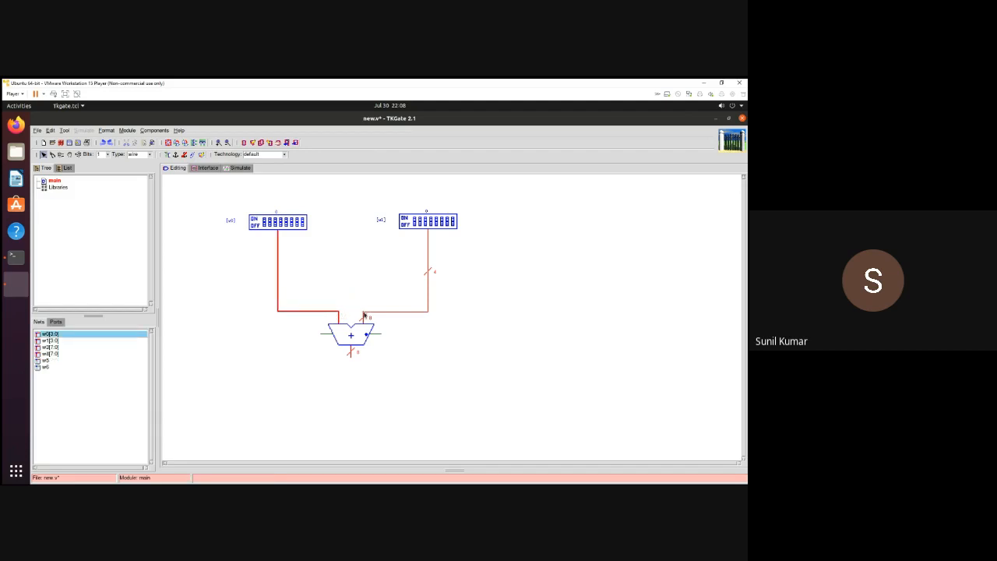
- Try to join the second DIP switch's wire to the Adder's right input, shifting that switch up and to the right
left_click(364, 314)
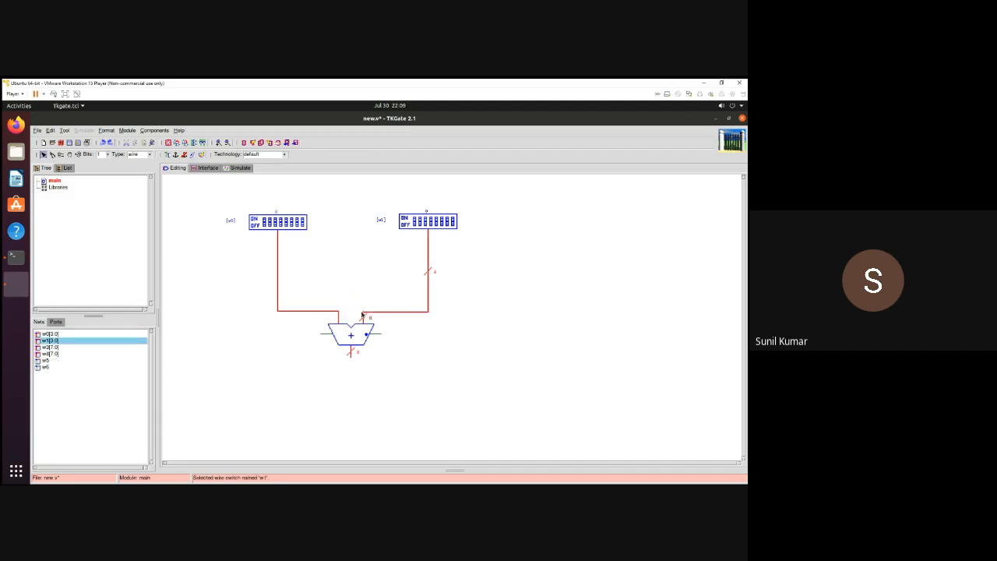
left_click(406, 324)
left_click(362, 313)
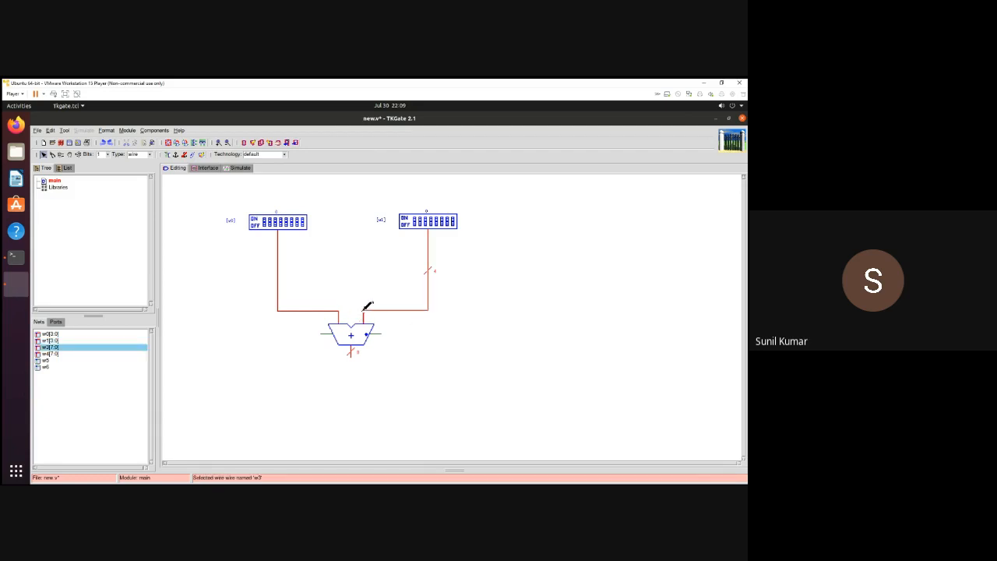
left_click(408, 342)
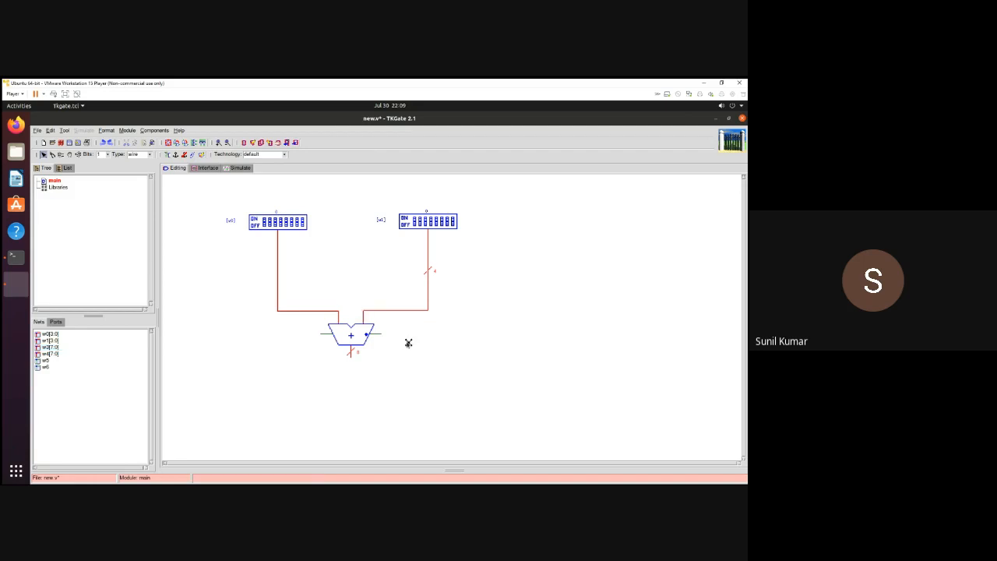
left_click_drag(430, 223, 465, 210)
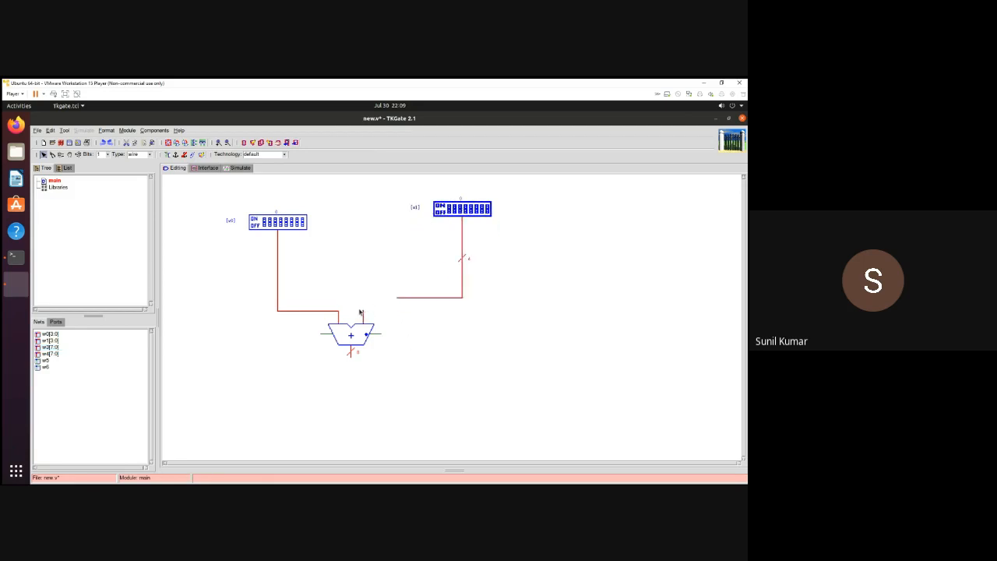
left_click_drag(362, 315, 398, 303)
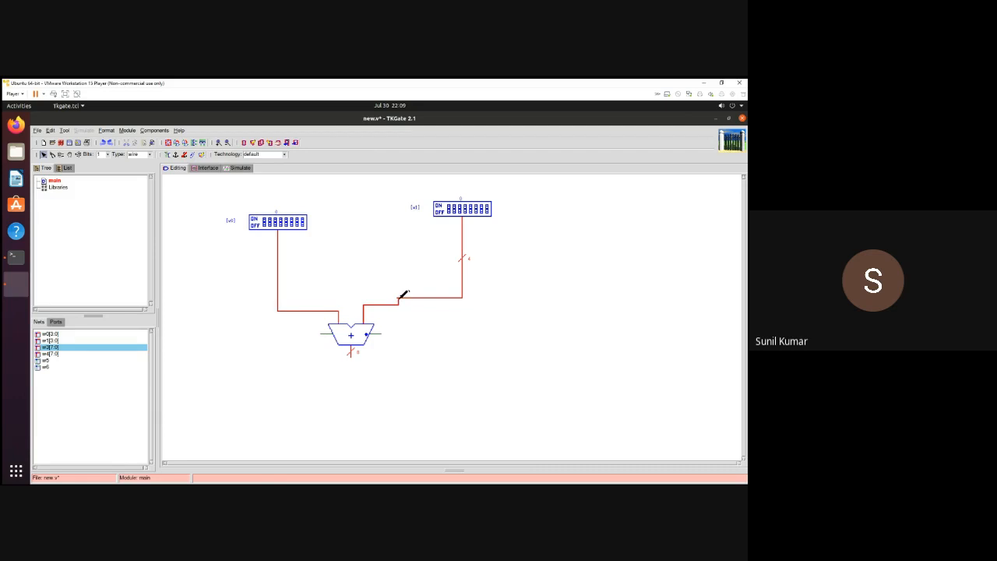
left_click(402, 293)
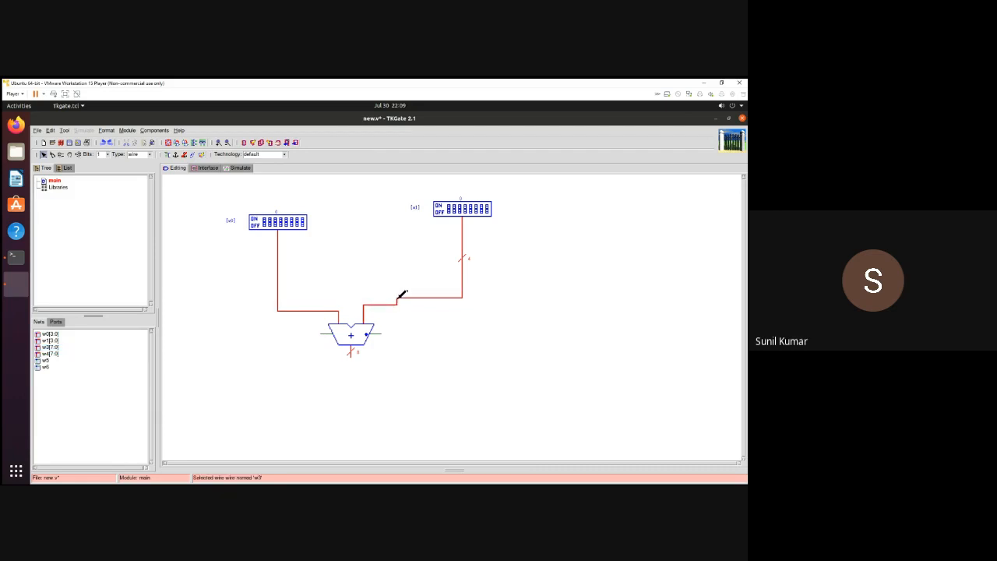
mouse_move(398, 298)
left_mouse_down()
mouse_move(397, 289)
mouse_move(398, 300)
left_mouse_up()
left_click_drag(400, 292, 398, 297)
left_click(408, 311)
- Cut the wire between the second DIP switch and the Adder's right input, leaving a gap between them
right_click(373, 226)
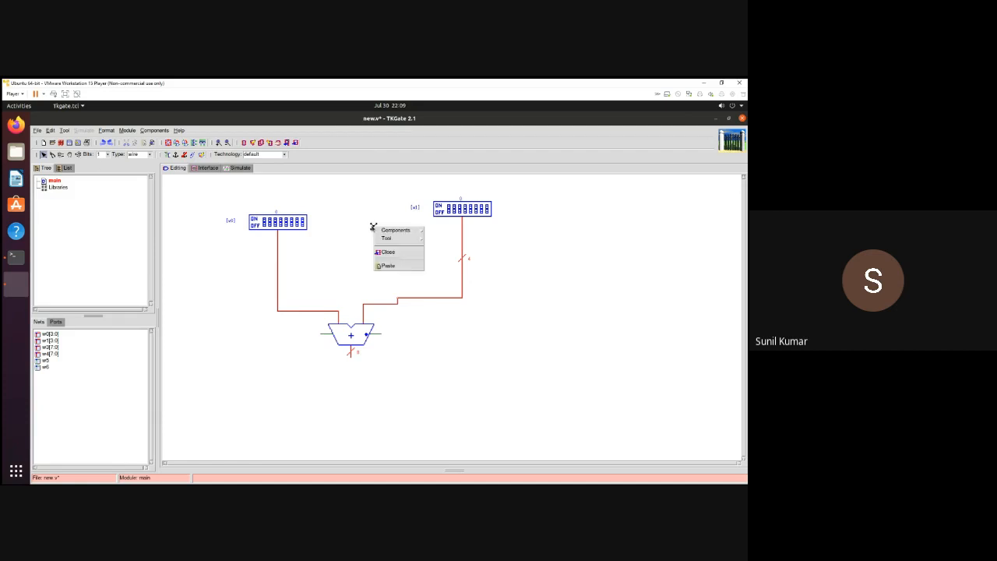
mouse_move(386, 242)
left_click(429, 252)
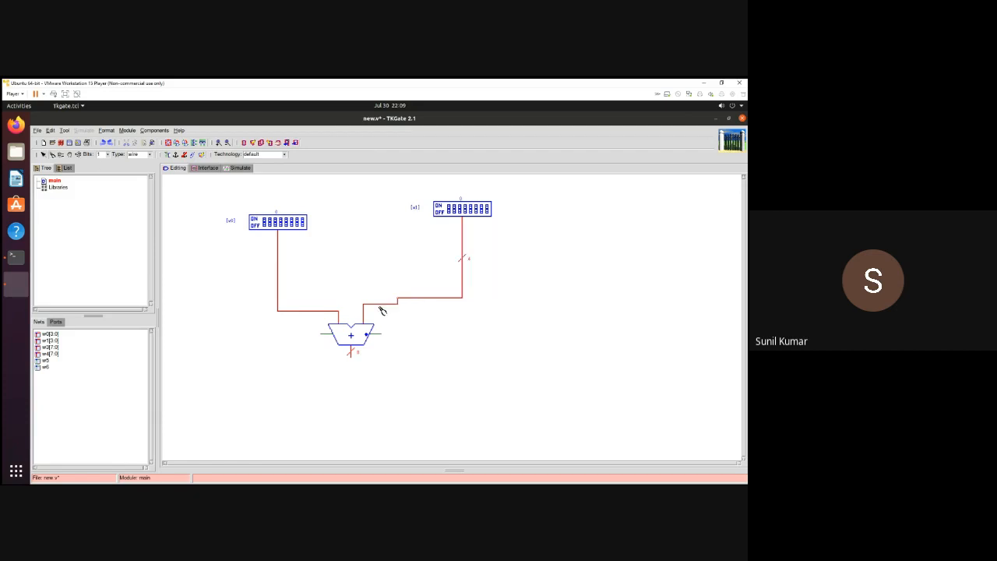
left_click(363, 308)
left_click(430, 298)
- Return to the Move/Connect tool and set the Adder's right input net to a bit width of 4
right_click(434, 346)
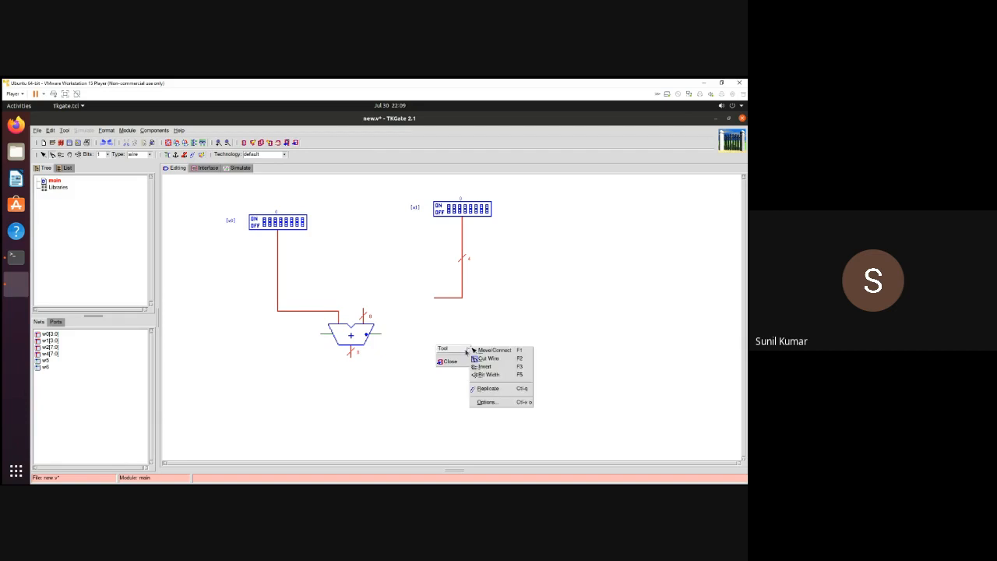
left_click(475, 351)
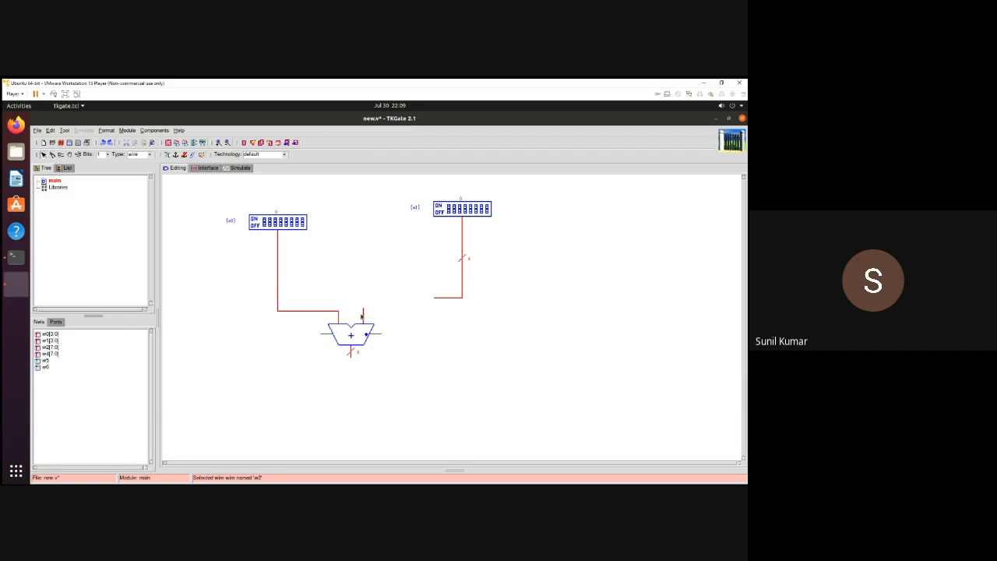
double_click(361, 315)
left_click(225, 206)
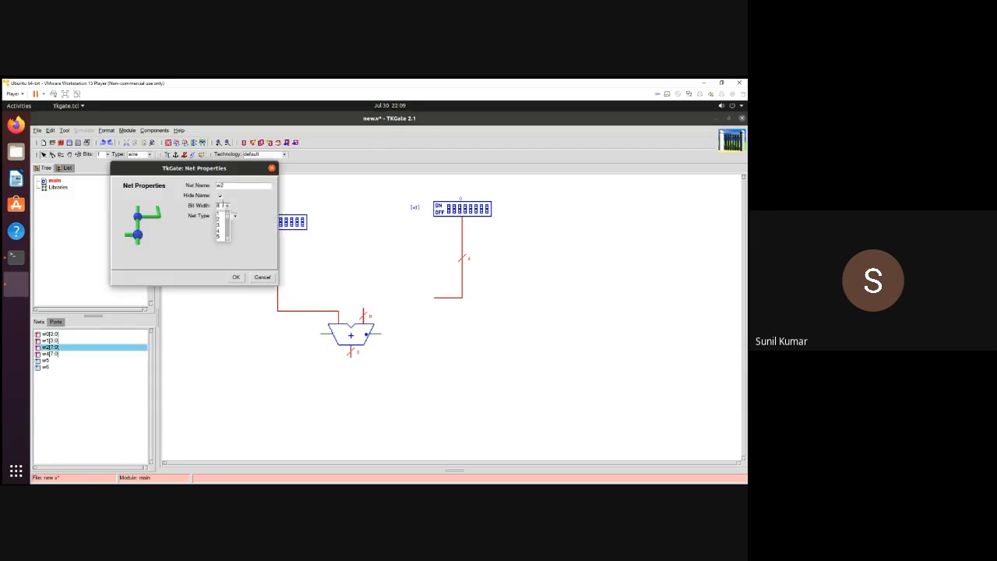
left_click(218, 232)
left_click(237, 278)
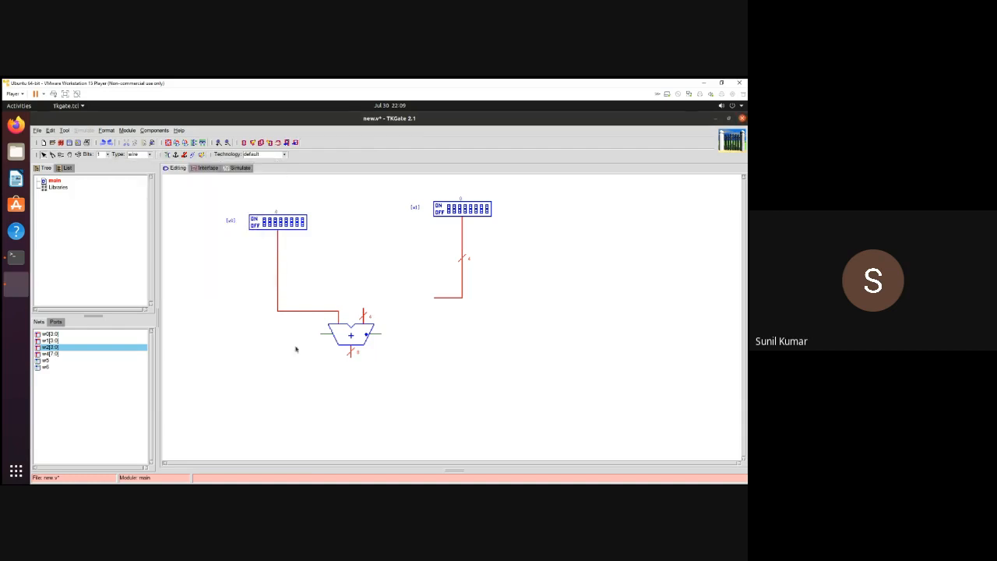
- Set the Adder's output net to a bit width of 4
double_click(351, 356)
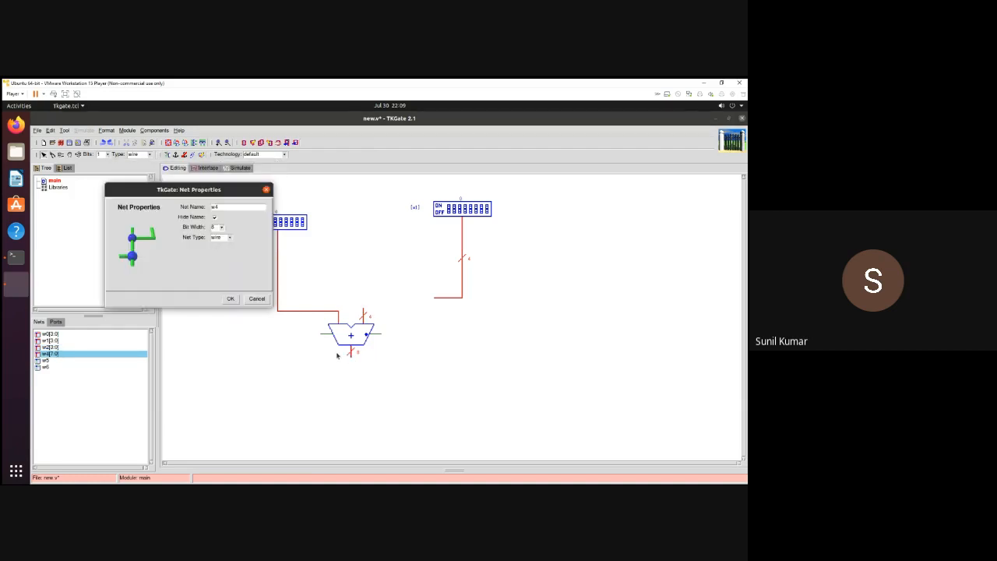
left_click(215, 228)
left_click(221, 227)
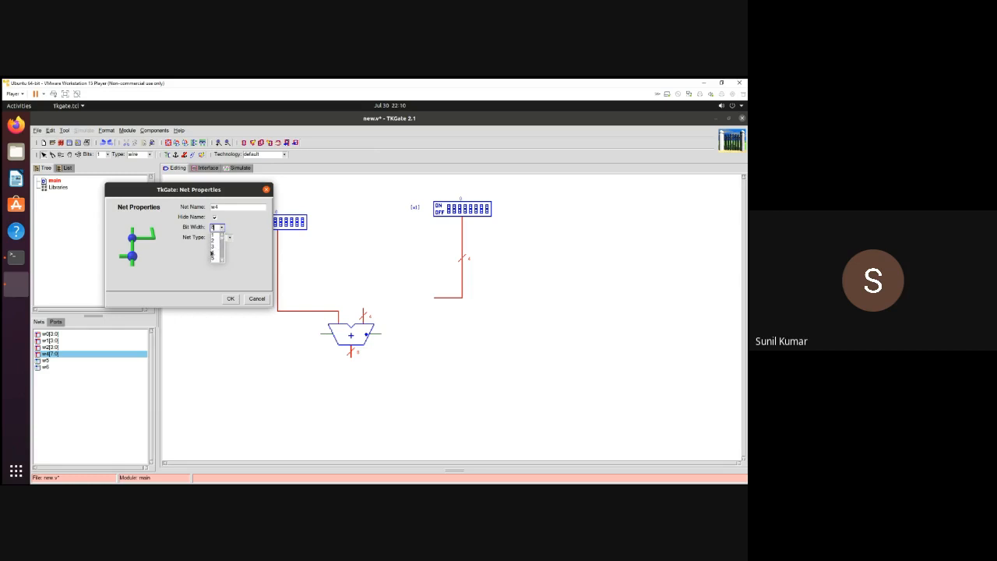
left_click(211, 252)
left_click(229, 299)
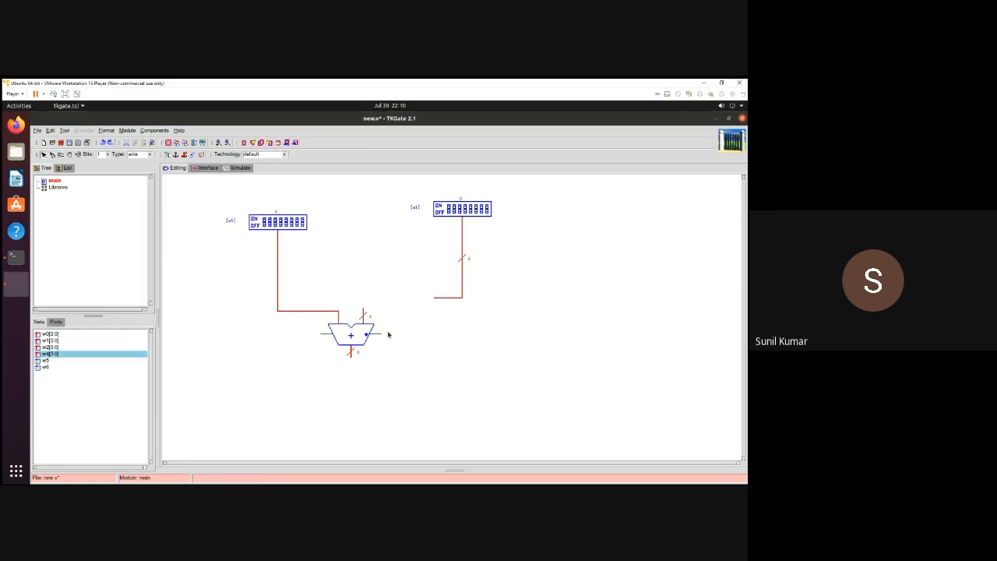
- Join the Adder's right input to the second DIP switch's wire and move that switch level with the first one
left_click_drag(362, 311, 437, 296)
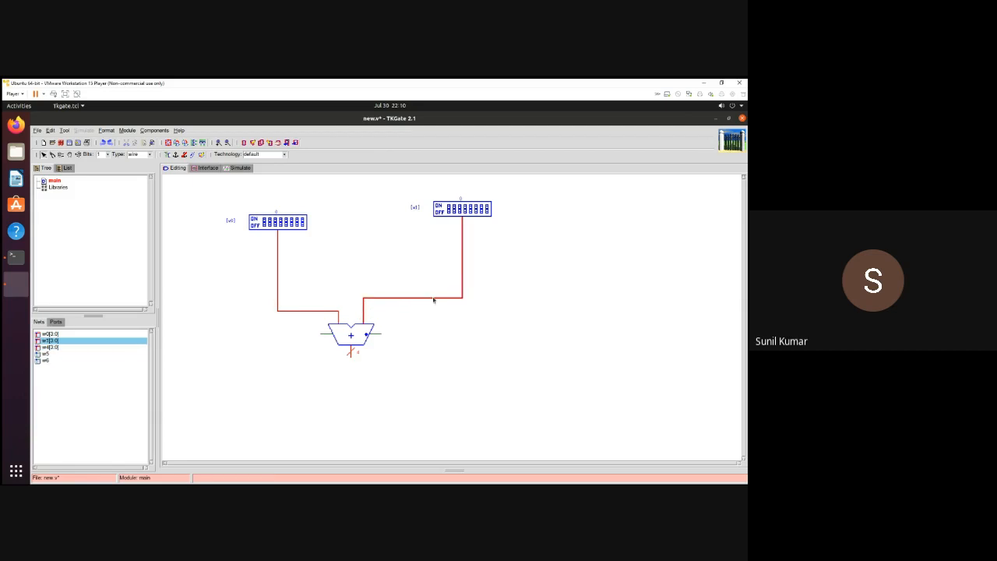
left_click(450, 343)
left_click_drag(461, 210, 394, 224)
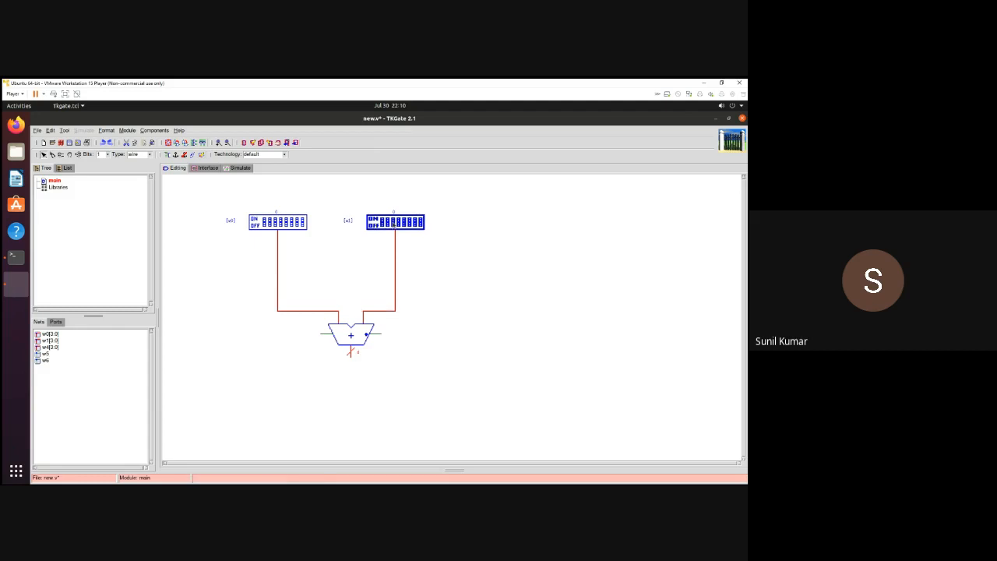
left_click(412, 373)
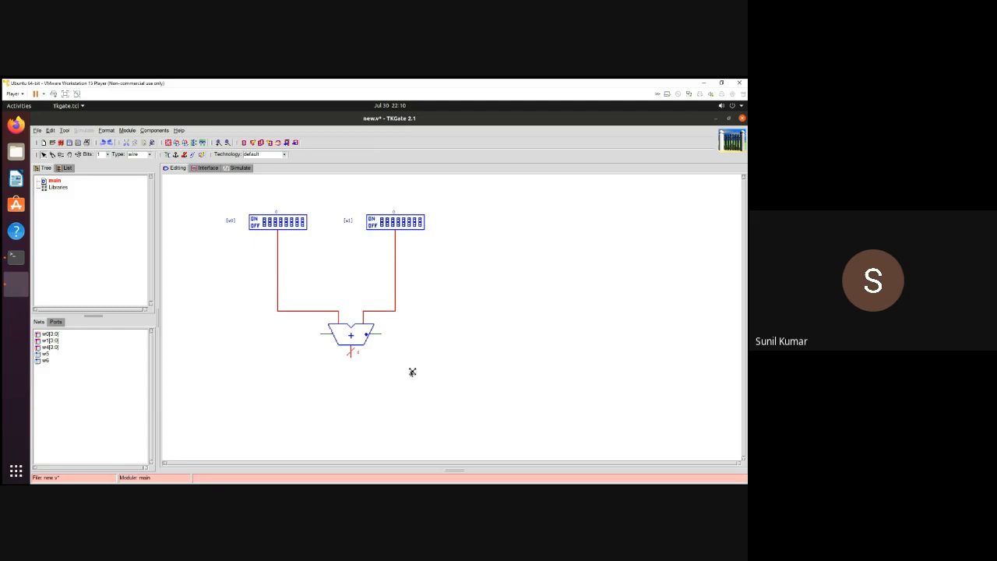
- Insert a third DIP switch below and to the right of the Adder, and extend the Adder's output wire to beneath it
left_click(342, 384)
right_click(302, 398)
mouse_move(300, 400)
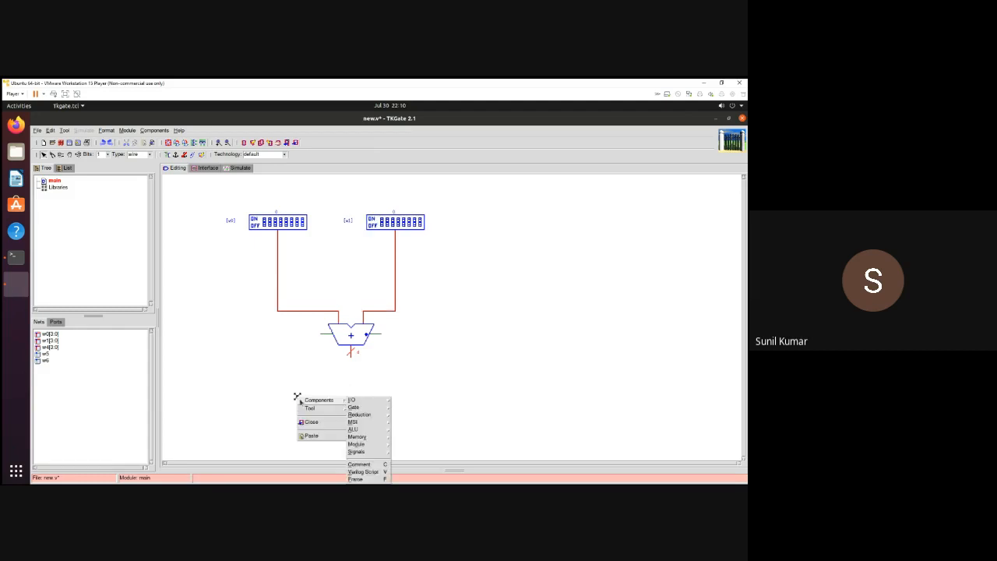
mouse_move(350, 401)
left_click(394, 407)
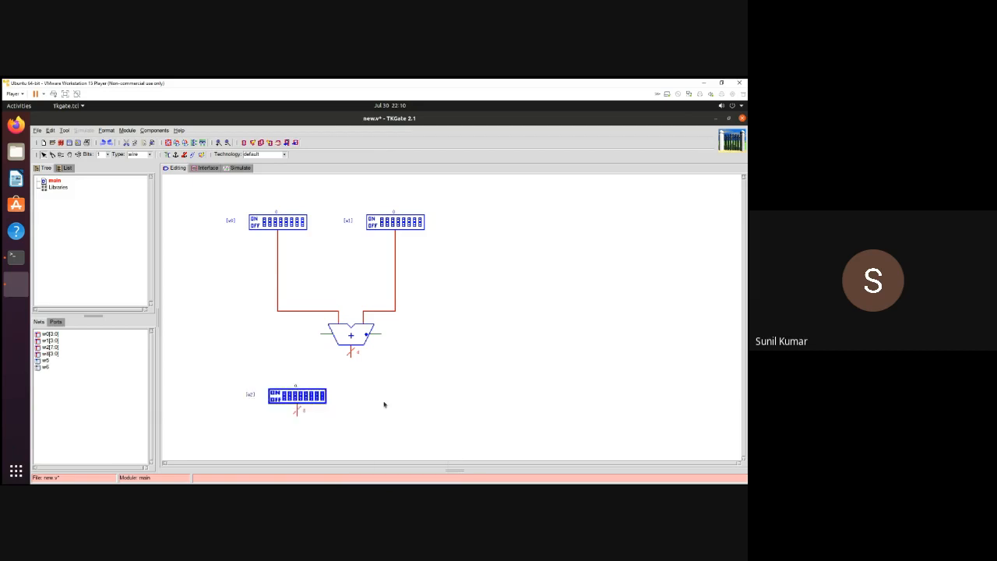
left_click_drag(303, 396, 499, 382)
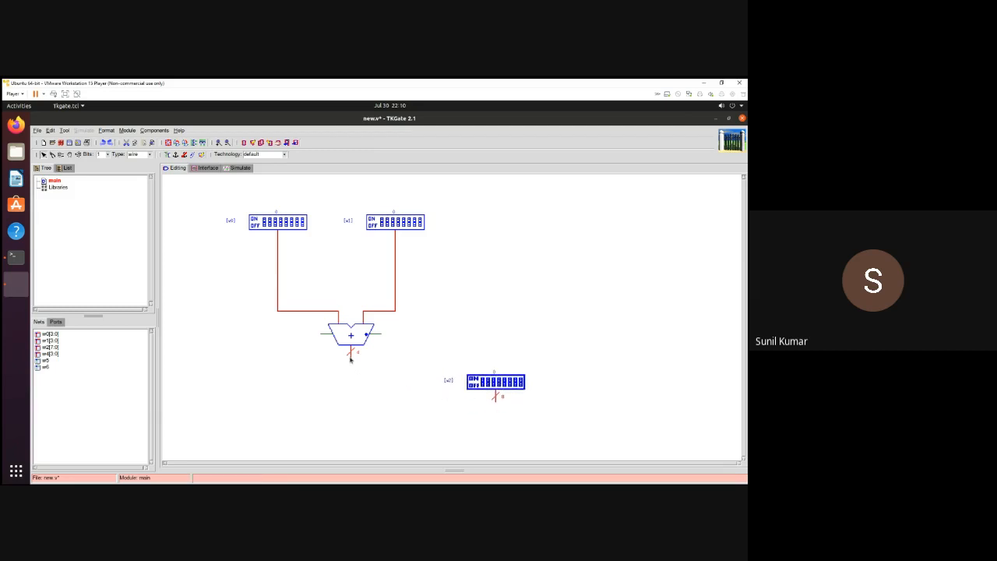
left_click_drag(351, 359, 499, 437)
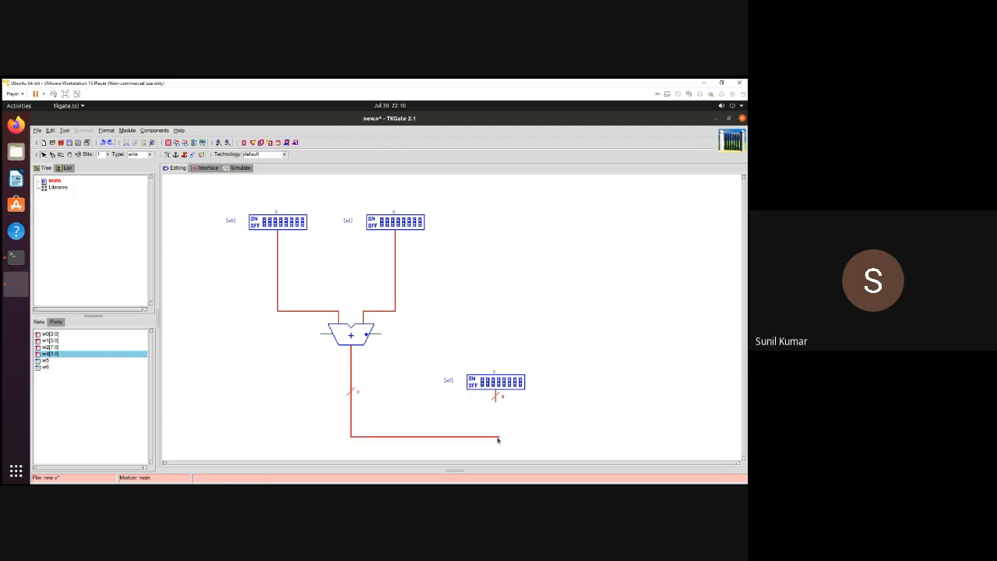
- Set the third DIP switch's output port to 4 bits and join its wire to the Adder's output wire
double_click(496, 385)
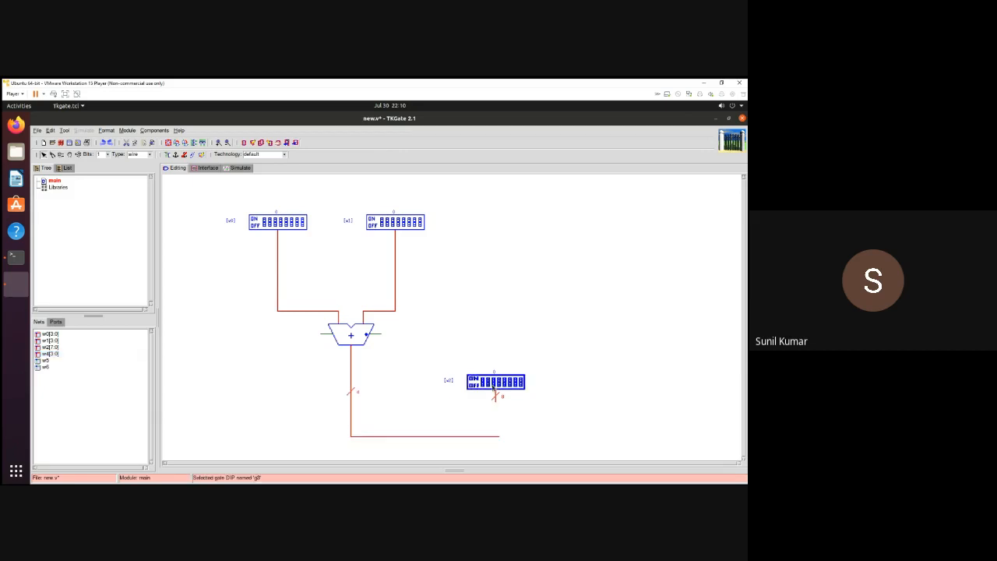
left_click(208, 214)
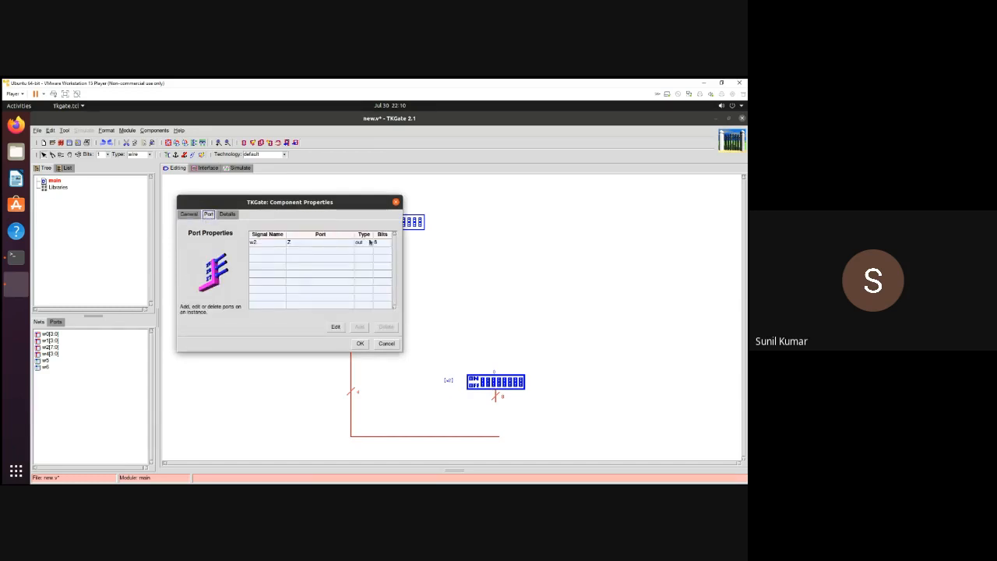
left_click(387, 243)
left_click(382, 243)
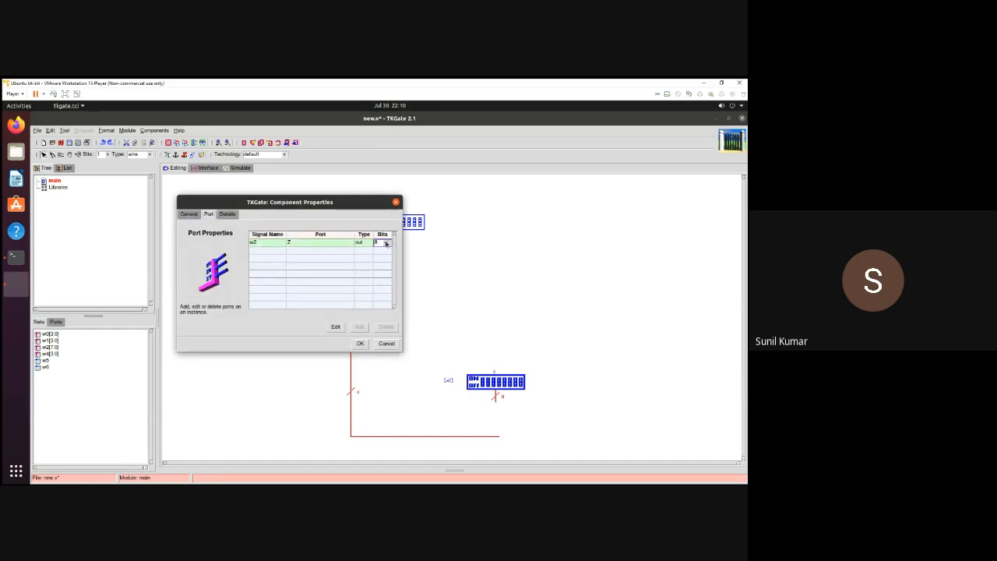
left_click(386, 244)
left_click(376, 270)
left_click(360, 343)
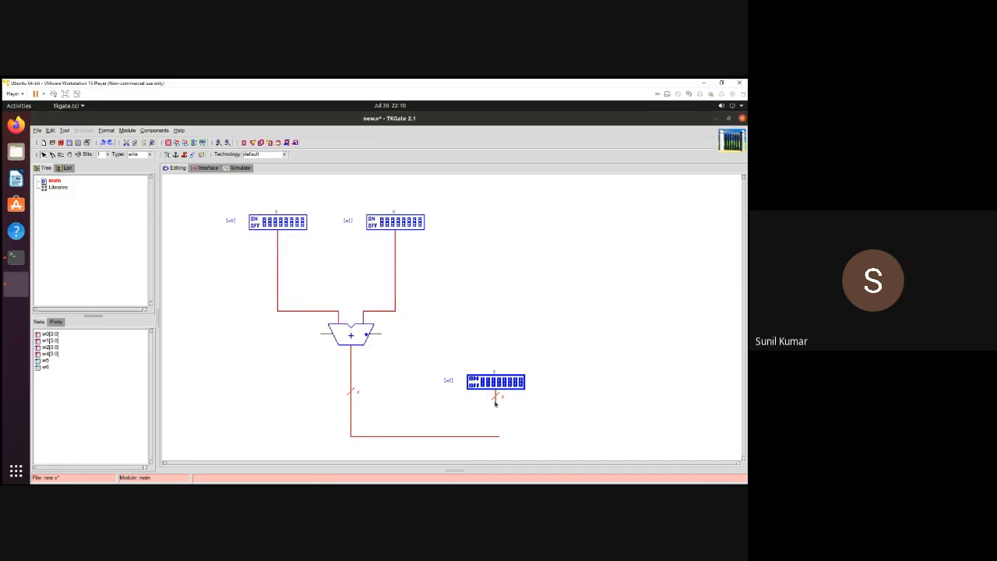
left_click_drag(495, 403, 497, 434)
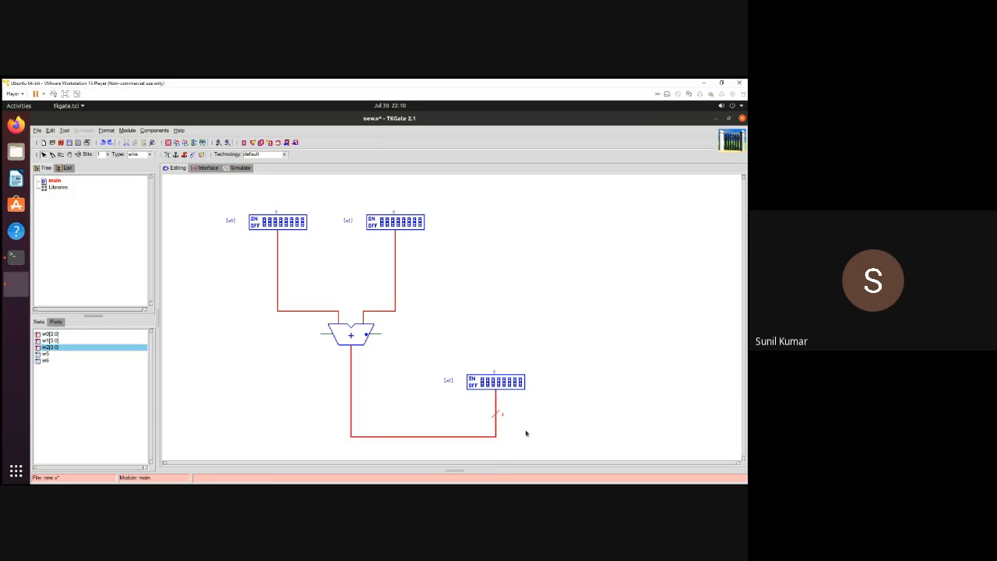
left_click(528, 431)
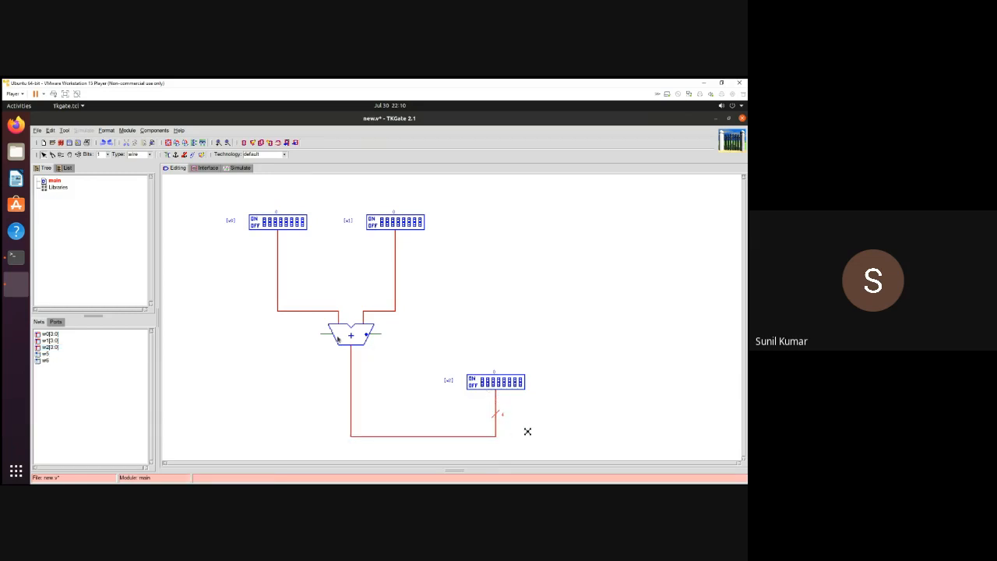
- Insert a single on/off Switch in the empty area to the right of the second DIP switch's wire
right_click(467, 262)
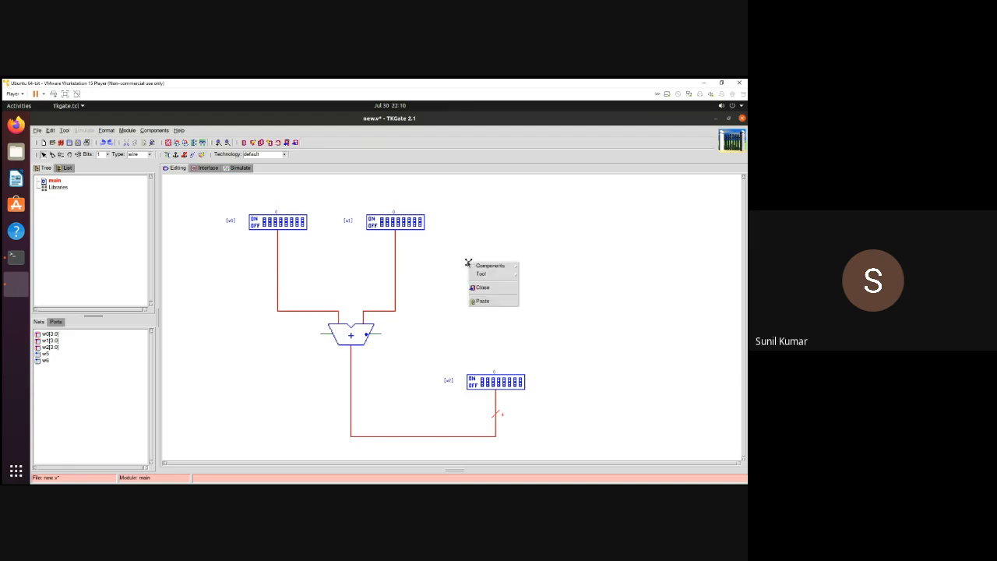
mouse_move(490, 266)
left_click(561, 272)
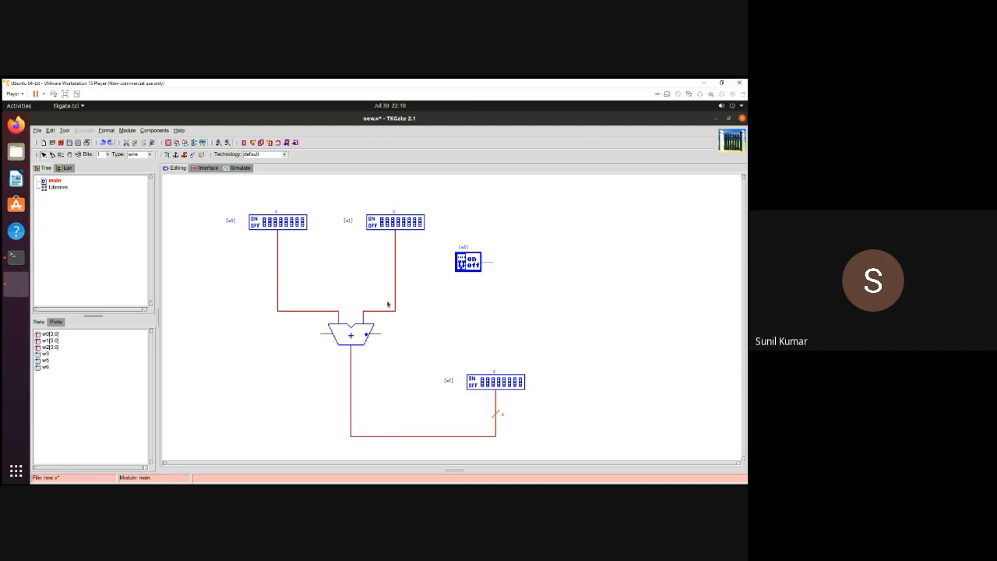
- Add an LED to the left of the Adder and wire it to the Adder's left side port
right_click(204, 307)
mouse_move(234, 310)
mouse_move(268, 313)
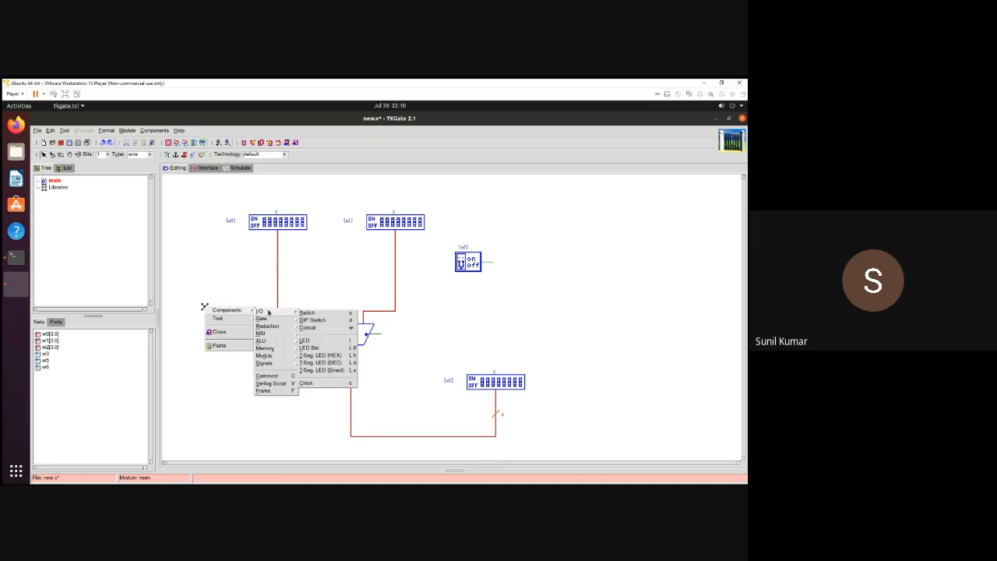
left_click(312, 343)
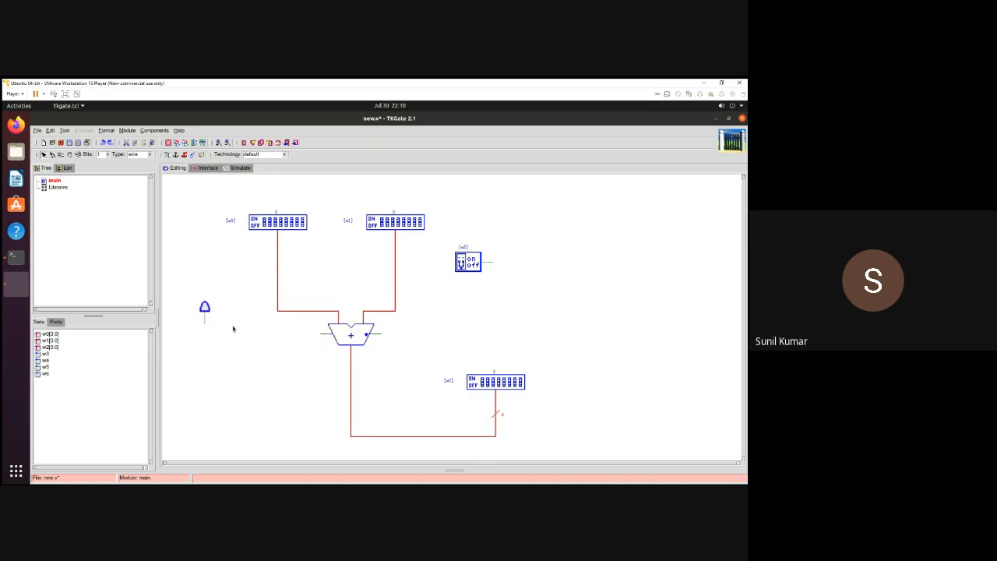
left_click(209, 317)
left_click_drag(208, 317, 328, 331)
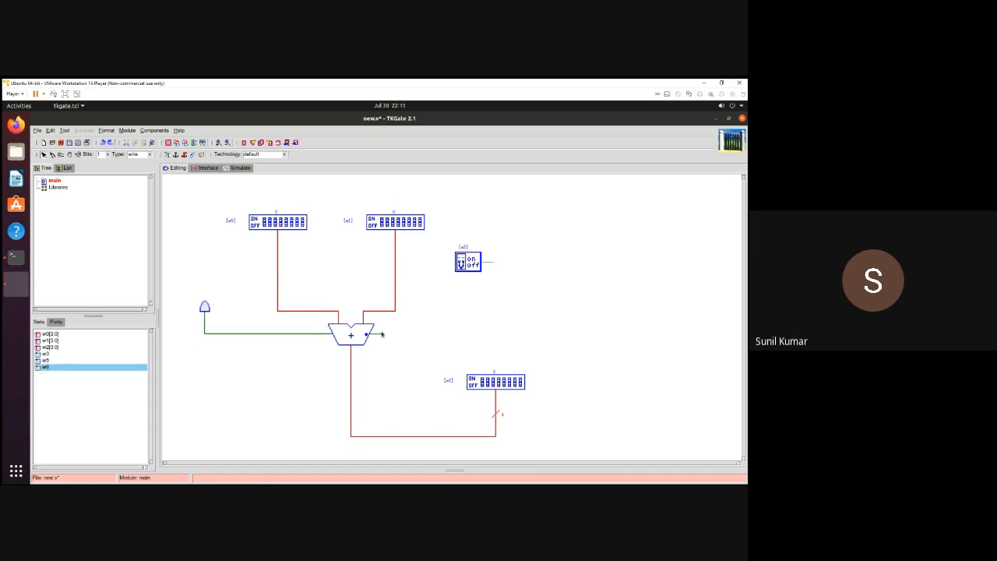
- Wire the on/off Switch to the Adder's right side port and move the Switch down beside the Adder
left_click_drag(491, 265, 376, 335)
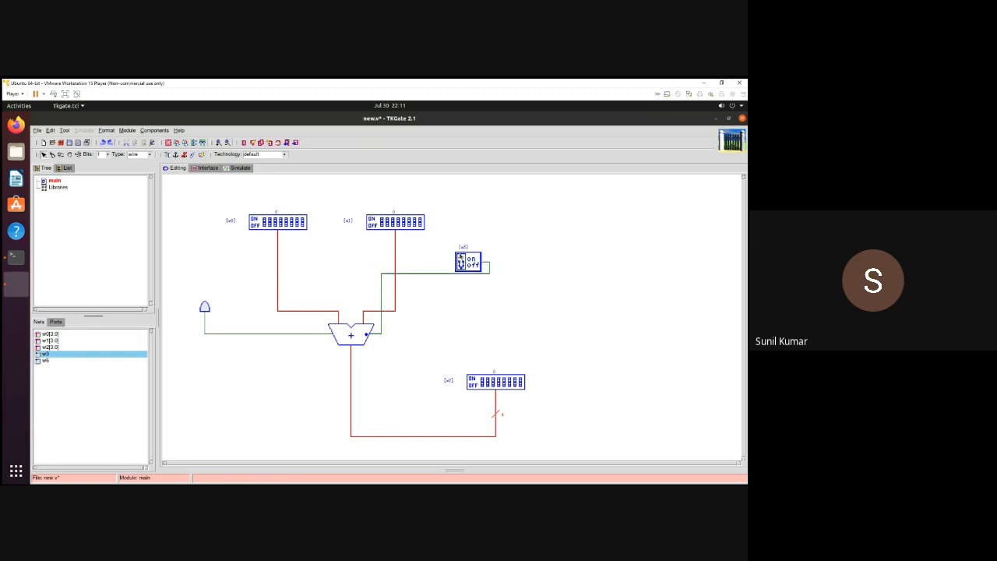
left_click_drag(475, 261, 481, 321)
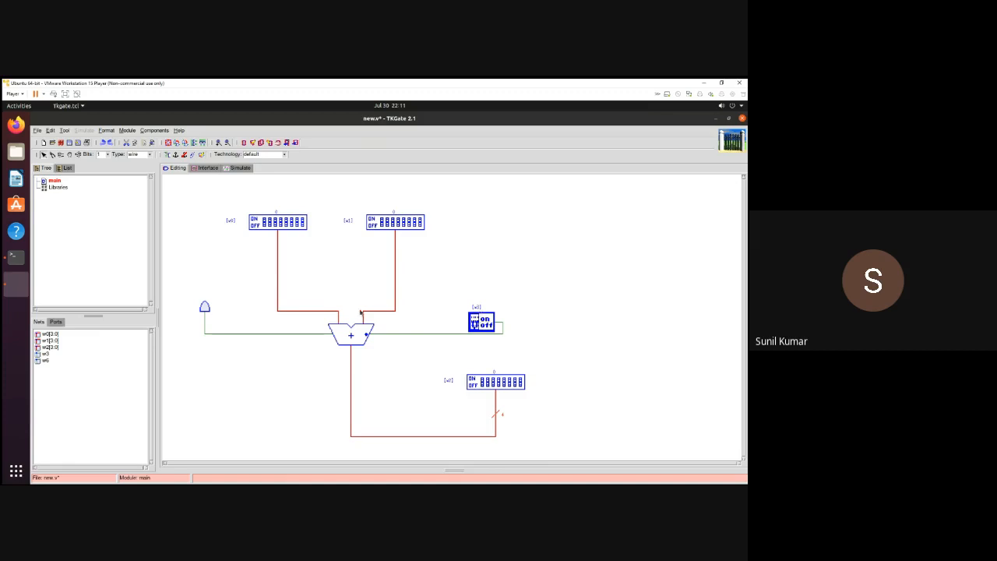
- Start the simulation and apply a value of 3 to the first DIP switch
left_click(235, 168)
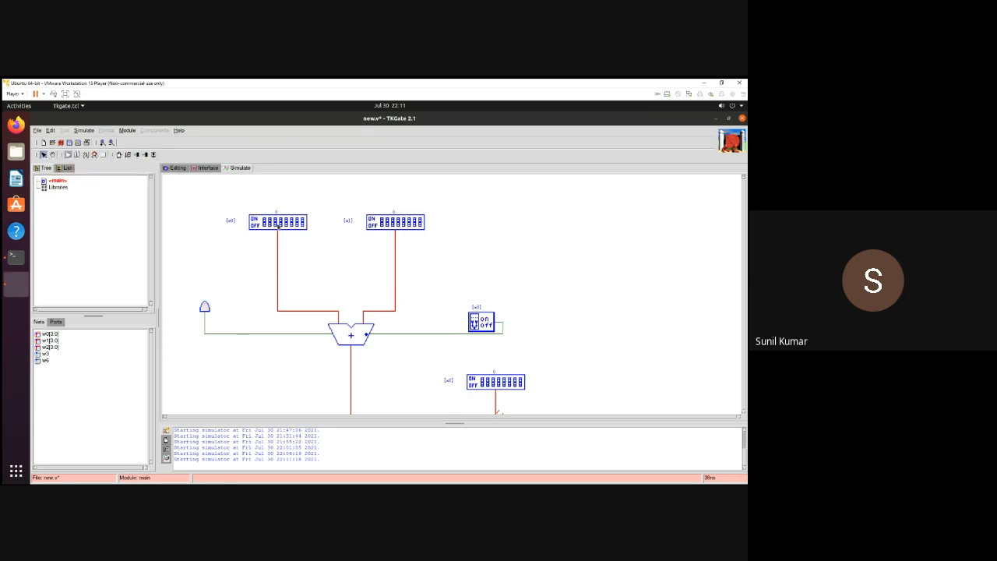
left_click(277, 223)
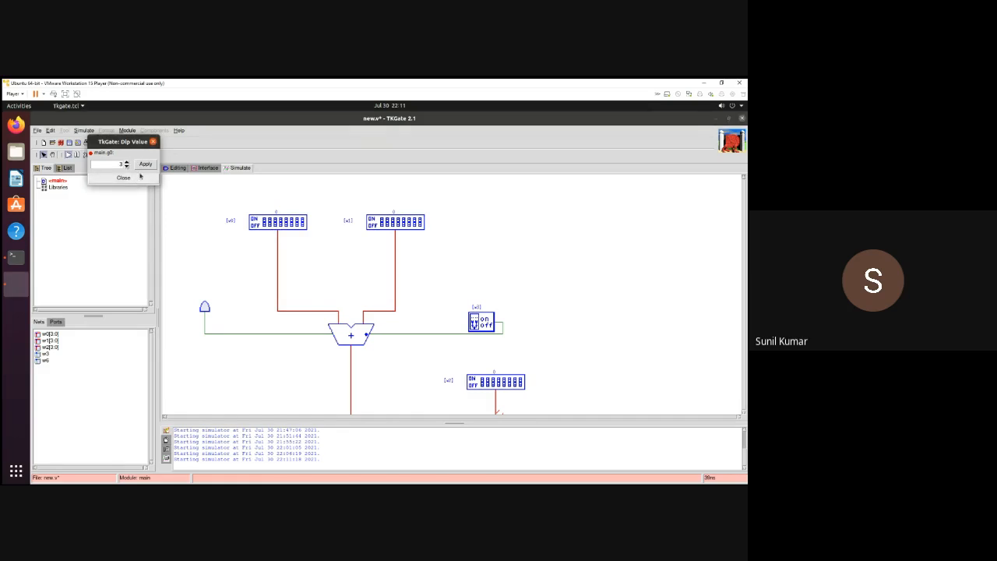
left_click(145, 164)
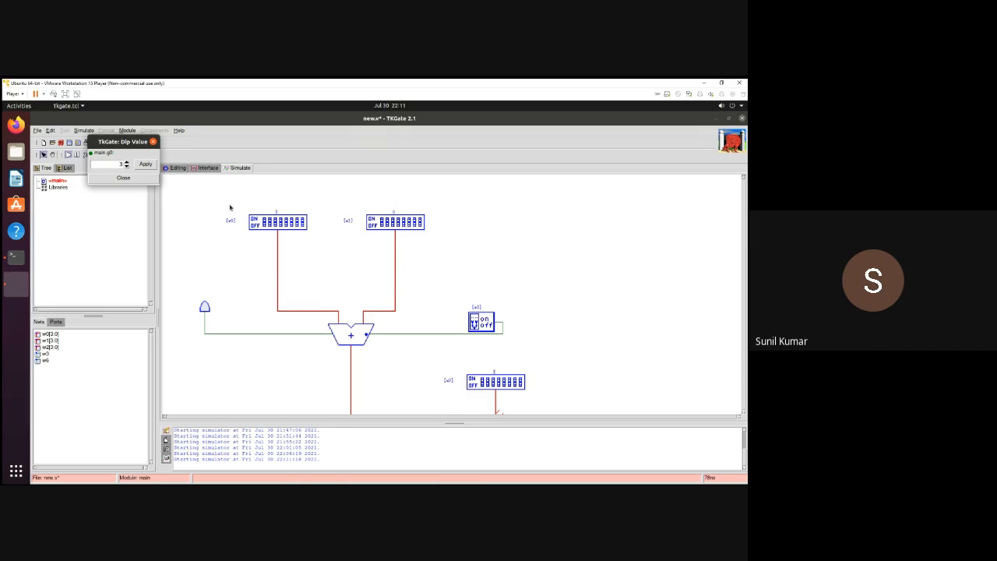
left_click(124, 178)
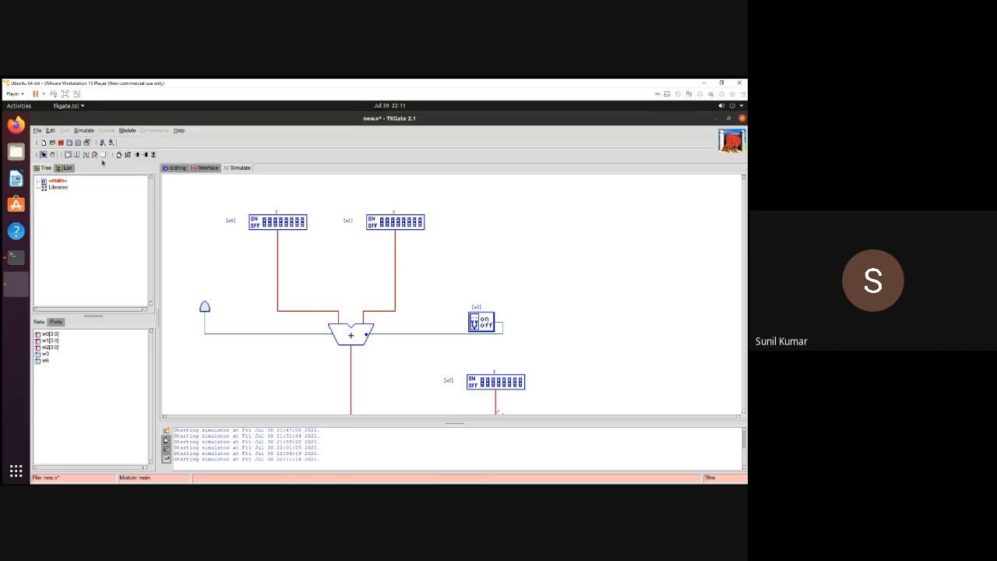
- Return to editing the circuit and delete the DIP switch attached to the adder's output wire
left_click(176, 167)
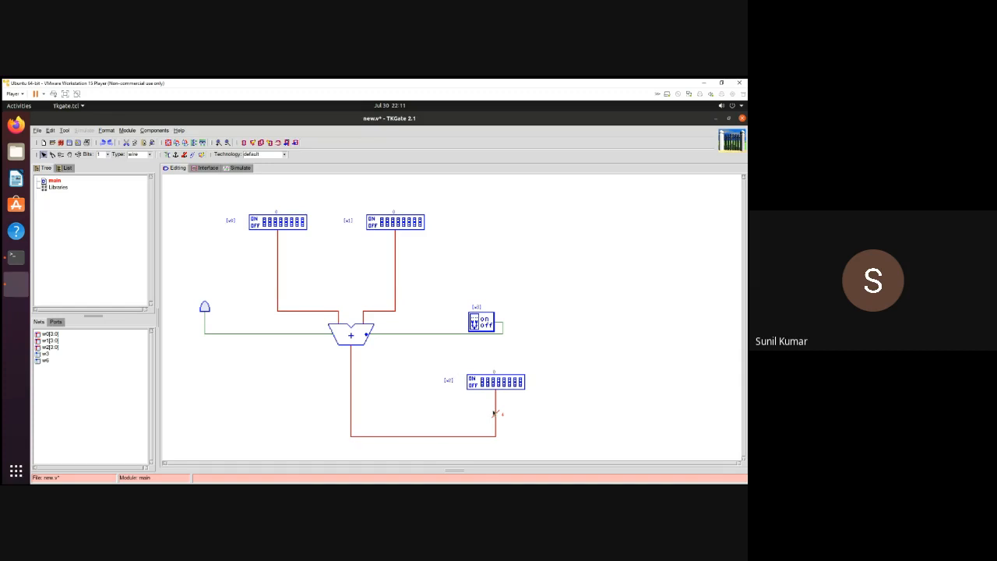
left_click(507, 385)
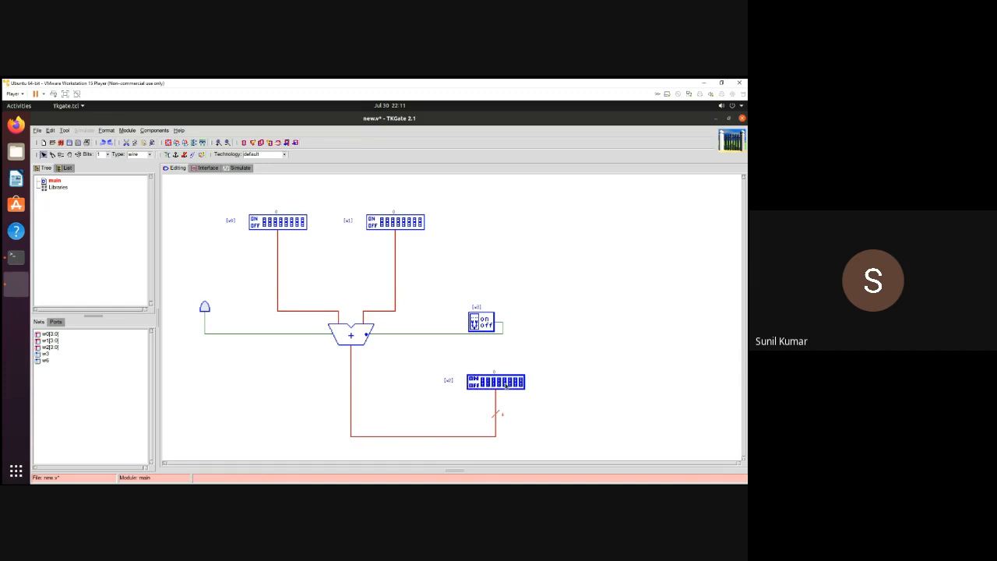
key("Delete")
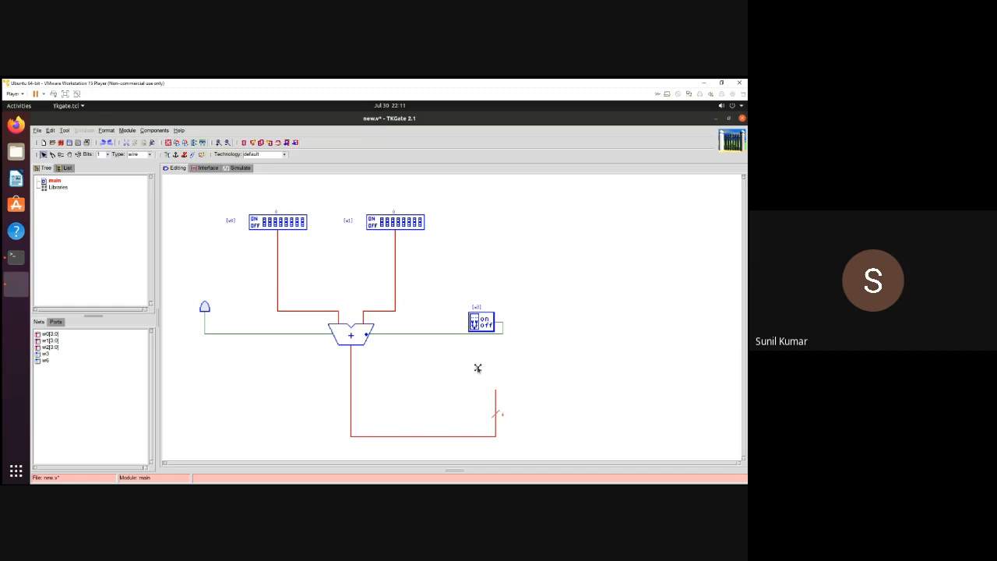
- Add an LED bar below the carry-in switch and connect its input to the loose end of the adder's output wire
right_click(479, 370)
mouse_move(502, 374)
mouse_move(536, 374)
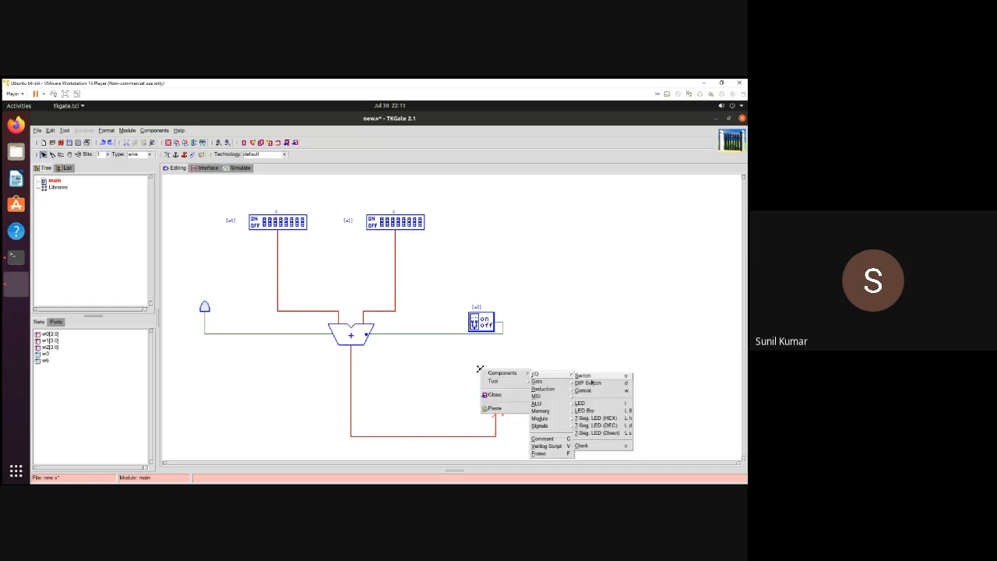
left_click(590, 413)
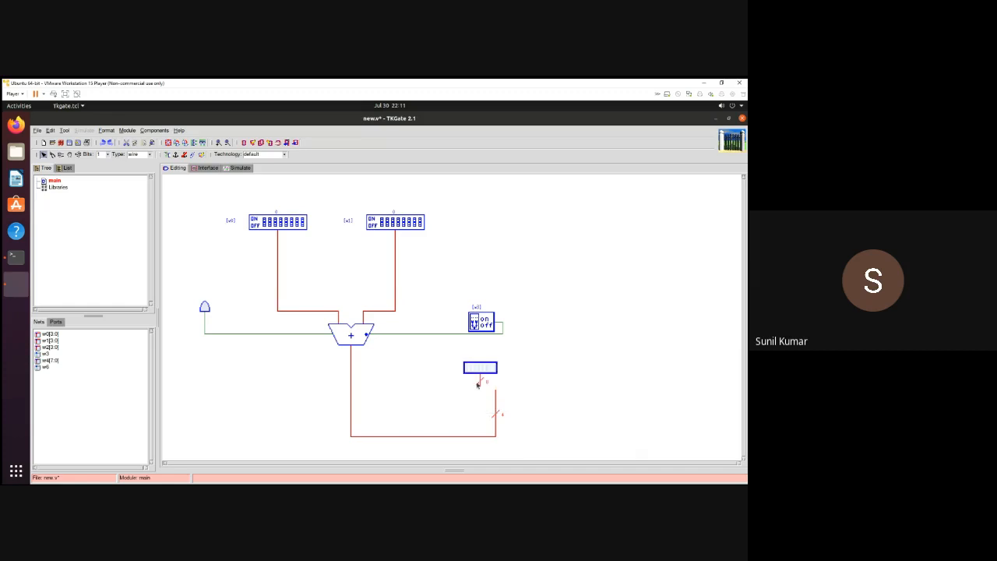
mouse_move(478, 387)
left_mouse_down()
mouse_move(500, 380)
mouse_move(496, 389)
left_mouse_up()
left_click(563, 399)
- Set the output LED bar's input port width to 4 bits in its component properties
left_click(481, 371)
right_click(481, 372)
left_click(487, 377)
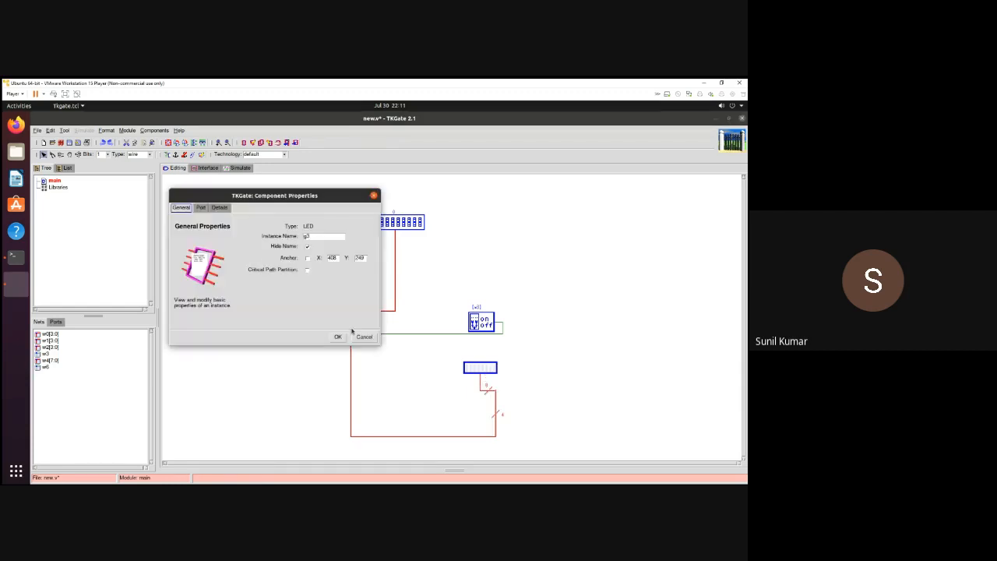
left_click(201, 208)
left_click(361, 237)
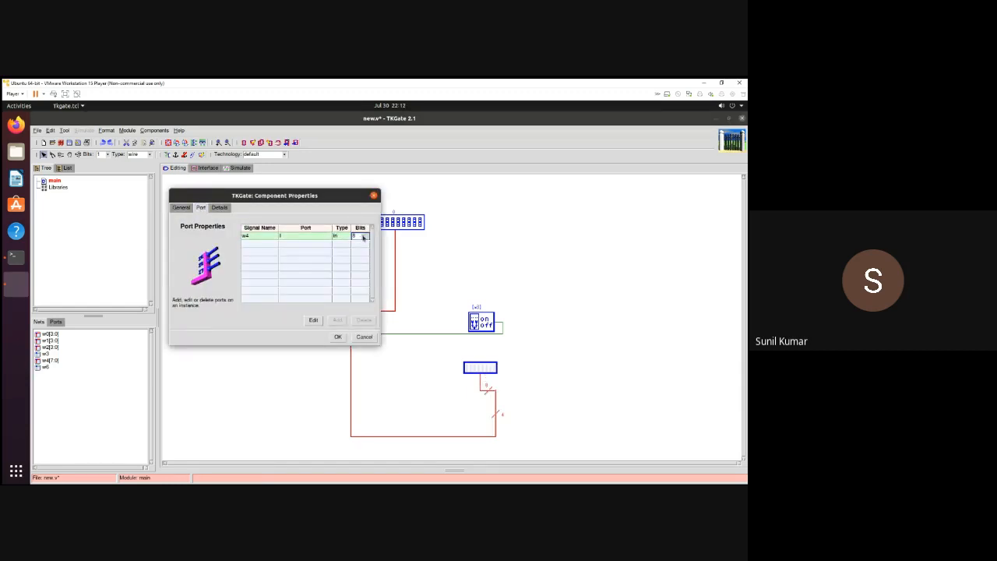
left_click(363, 237)
left_click(355, 260)
left_click(333, 340)
left_click(337, 338)
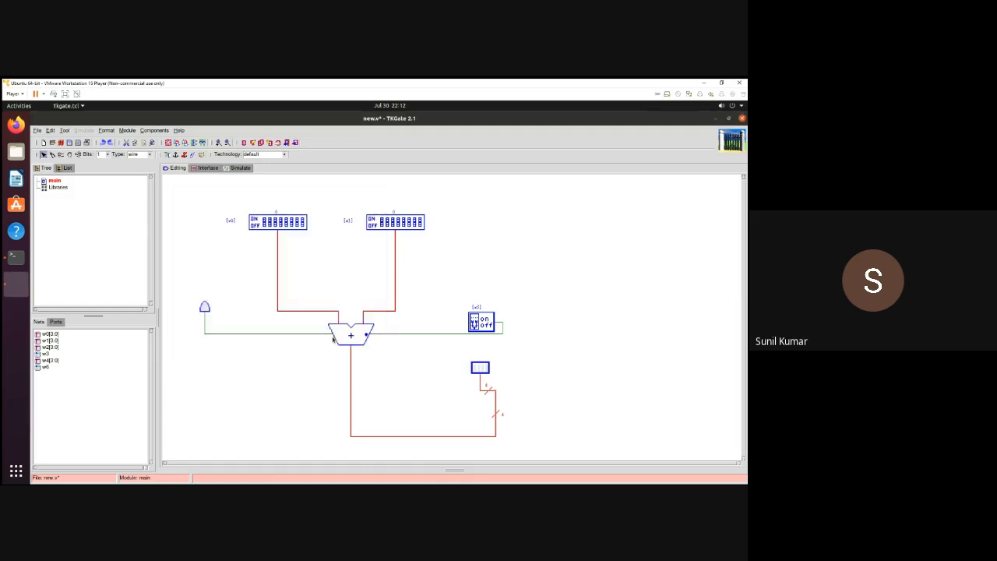
- Straighten the adder's output wire so it runs vertically into the LED bar
left_click(496, 394)
left_click_drag(499, 391, 480, 405)
left_click(542, 394)
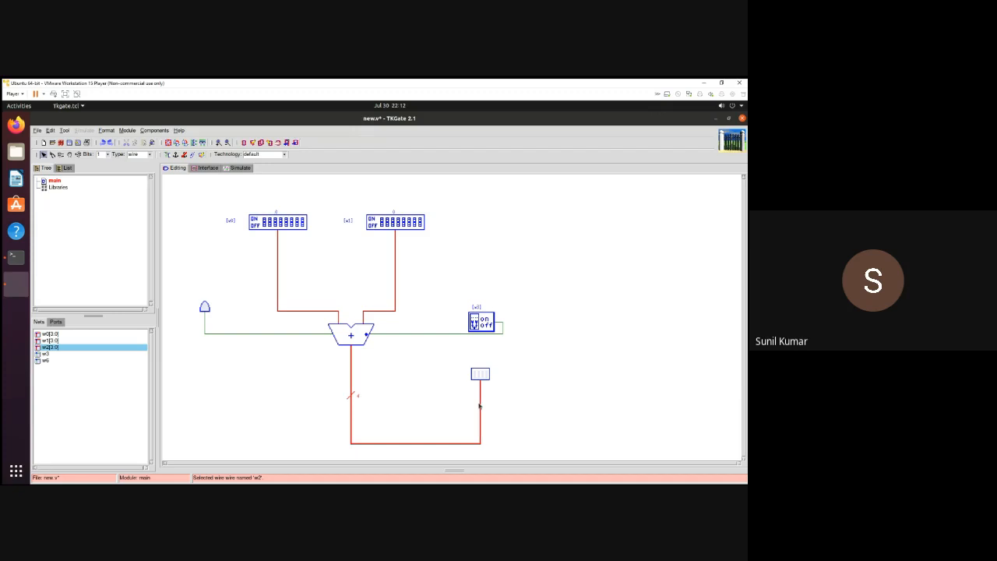
left_click(540, 405)
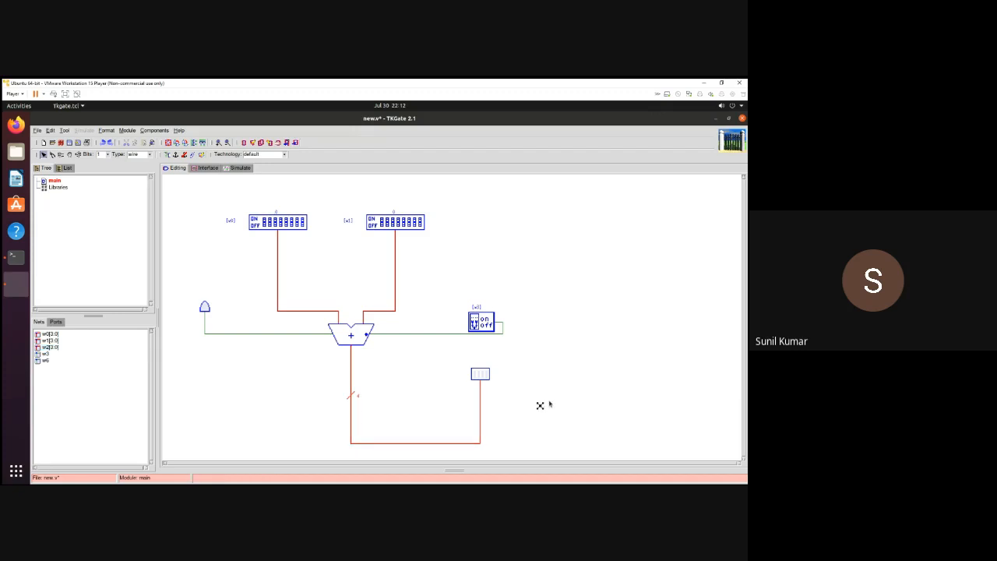
- Run the simulation and apply the value 3 to the w0 DIP switch
left_click(238, 168)
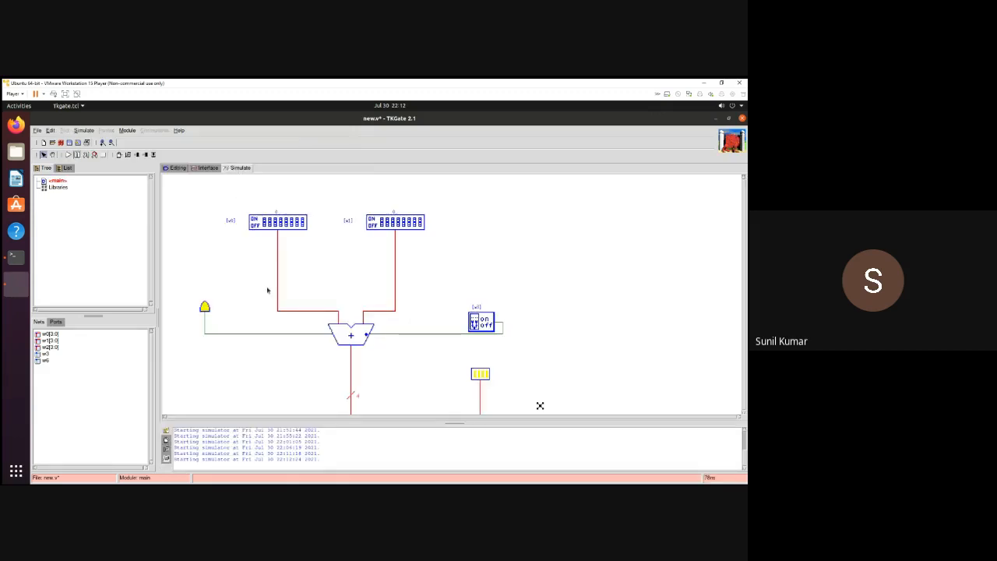
left_click(68, 155)
left_click(283, 221)
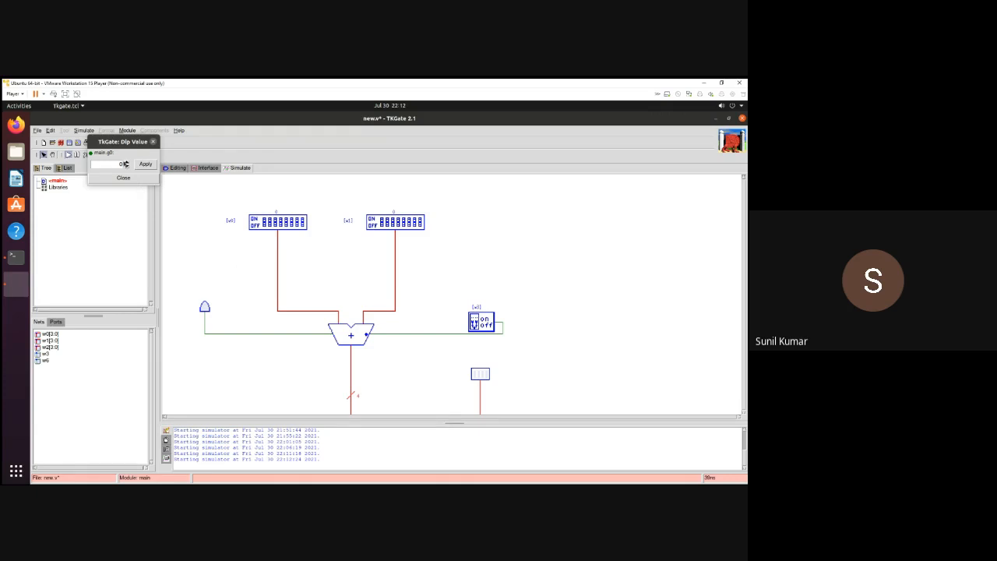
left_click(124, 163)
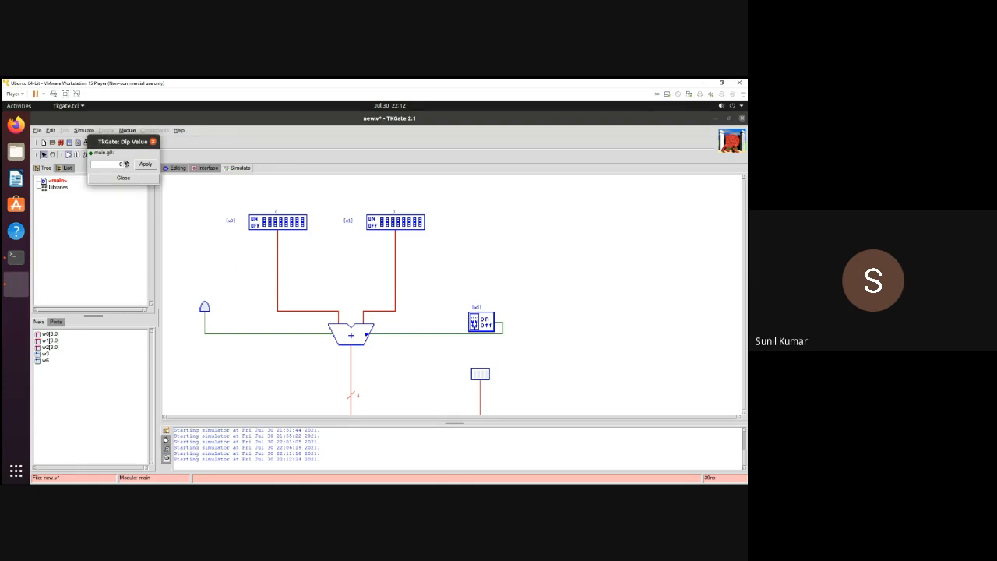
left_click(146, 165)
left_click(124, 179)
- Apply the value 7 to the w1 DIP switch in the running simulation
left_click(382, 225)
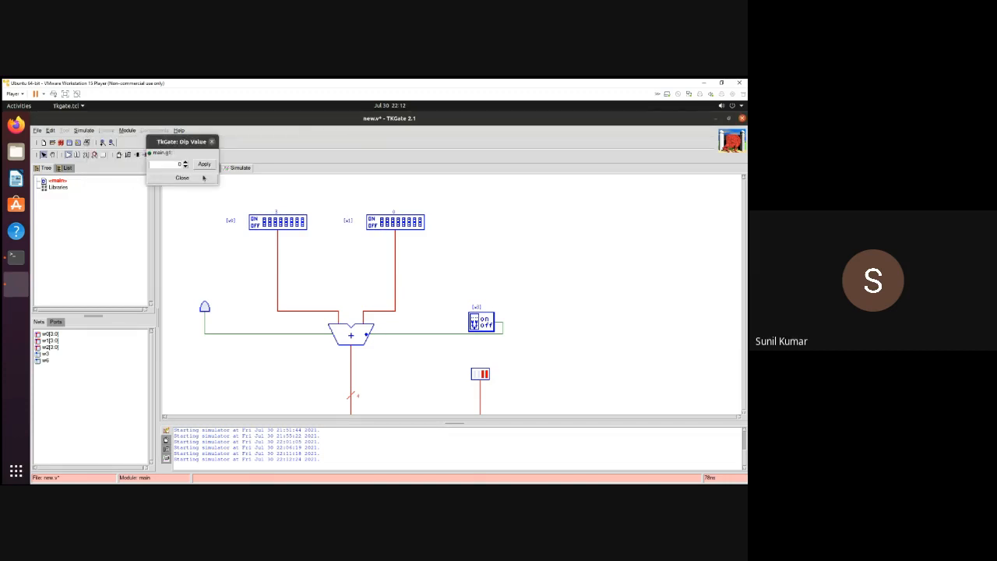
left_click(186, 164)
left_click(186, 163)
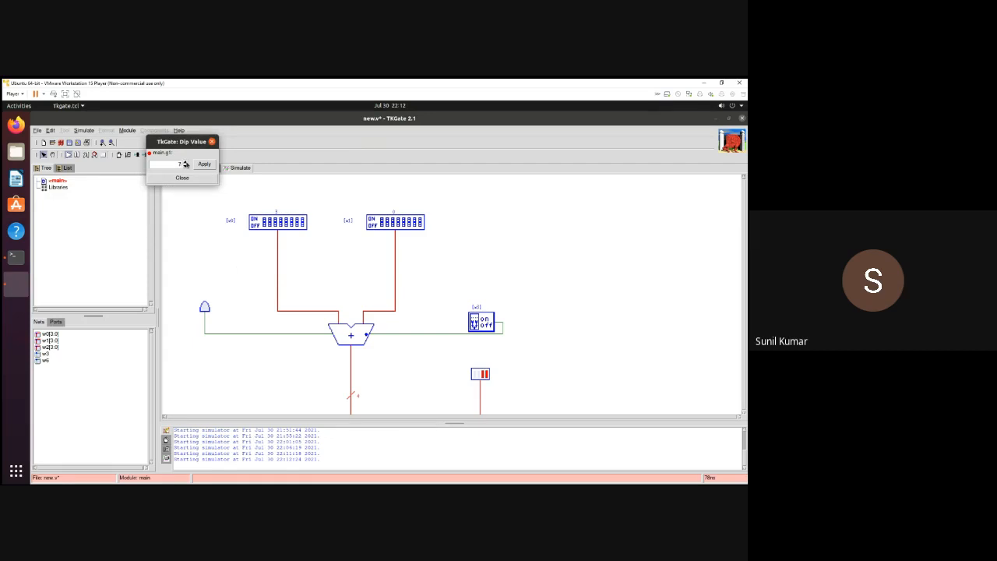
left_click(203, 165)
- Toggle the adder's carry-in switch on and examine the output LED bar
left_click(483, 322)
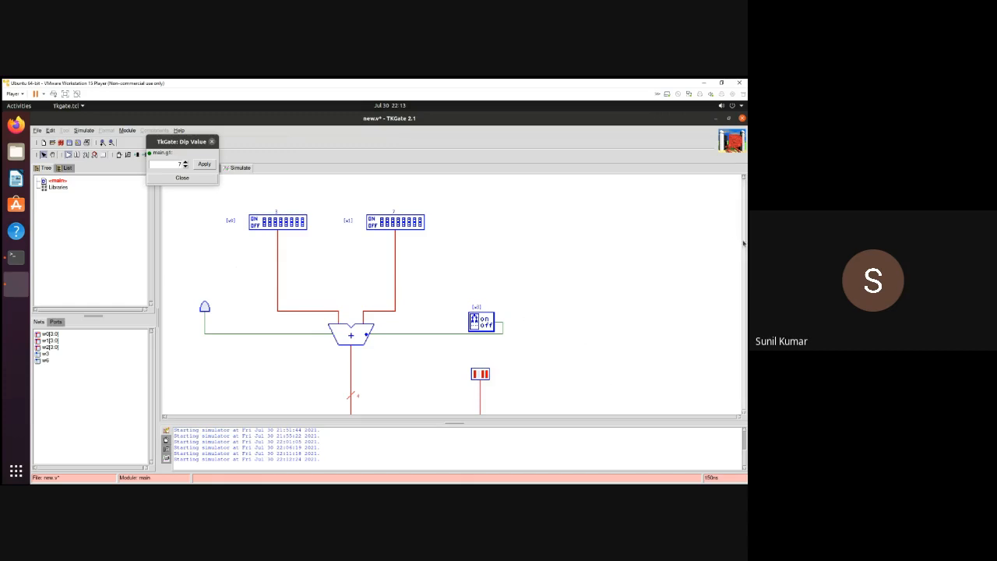
scroll(743, 245, "down", 3)
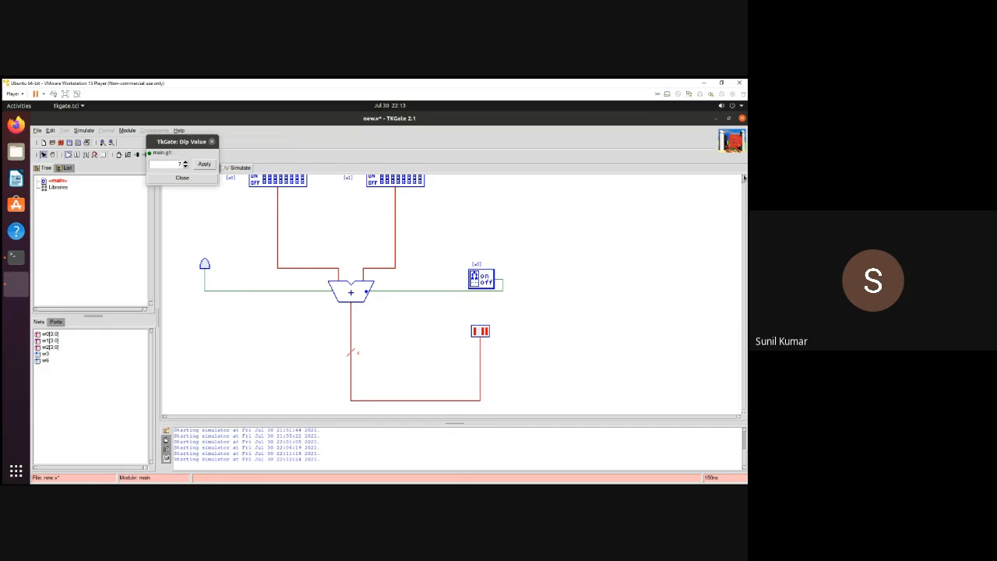
scroll(260, 289, "up", 2)
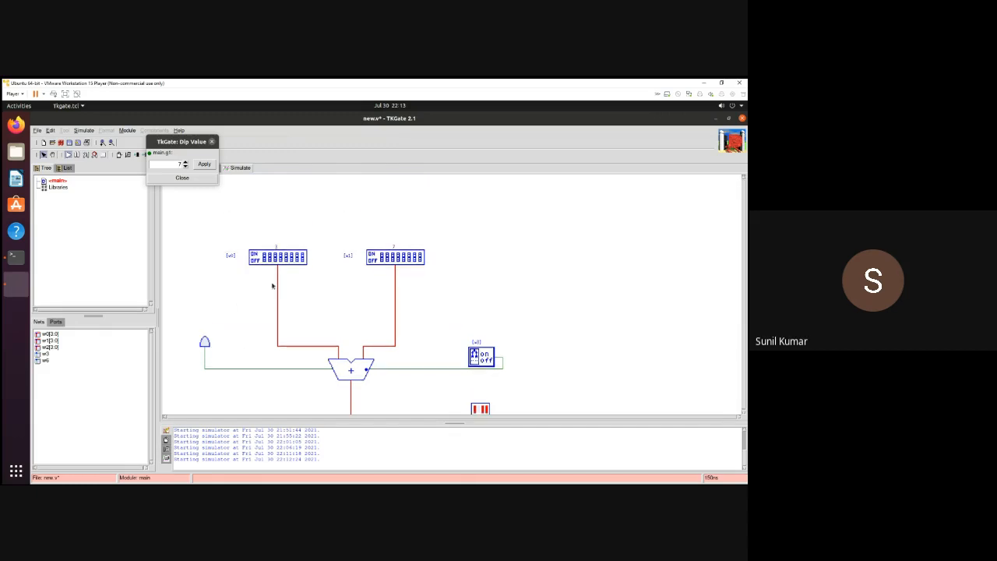
- Close the DIP value dialog and leave the simulation to edit the circuit
right_click(182, 282)
right_click(182, 270)
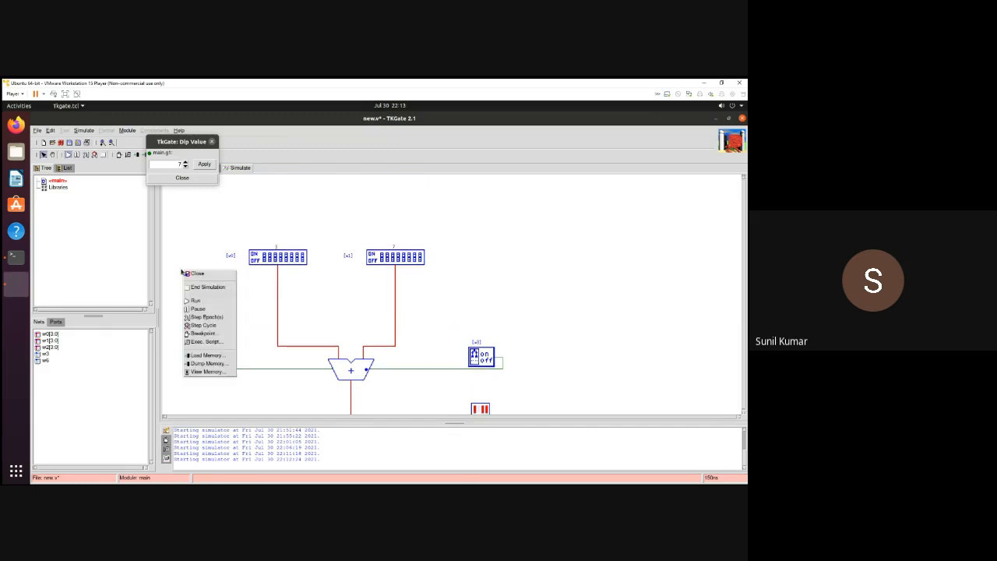
left_click(186, 274)
right_click(177, 257)
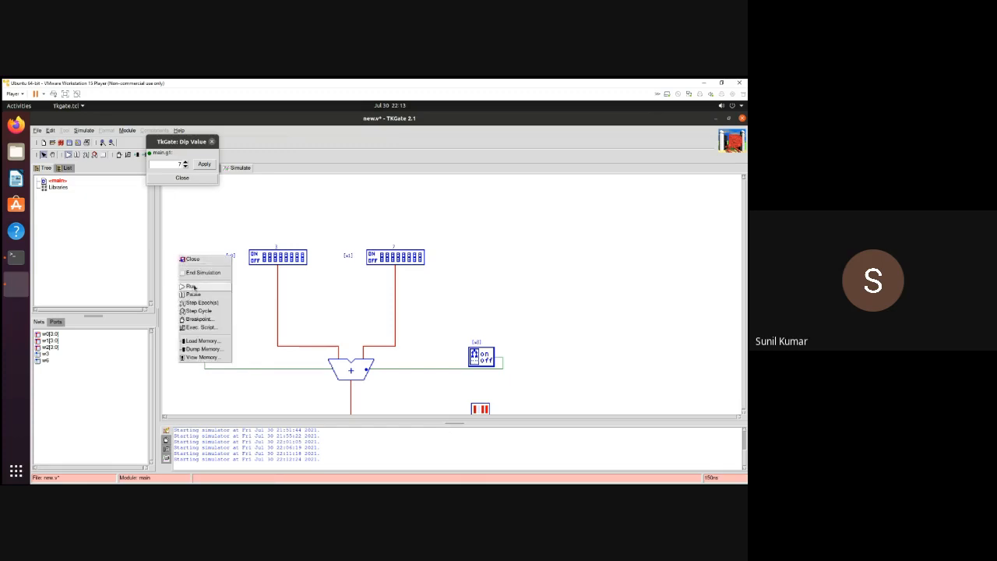
left_click(212, 143)
left_click(212, 143)
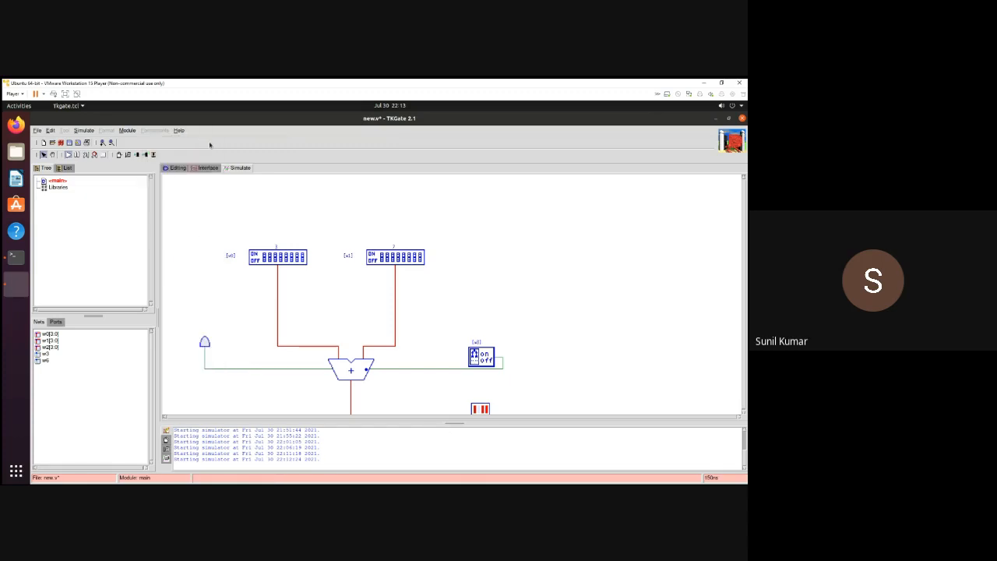
left_click(175, 168)
- Add an LED bar to the left of the w0 DIP switch's wire, above the carry-out LED
right_click(191, 257)
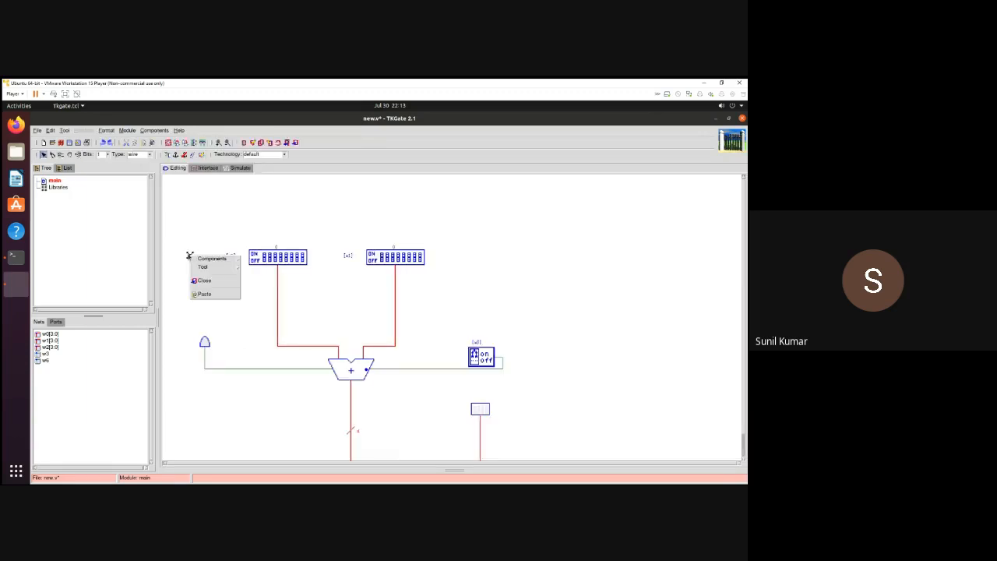
mouse_move(203, 258)
mouse_move(254, 260)
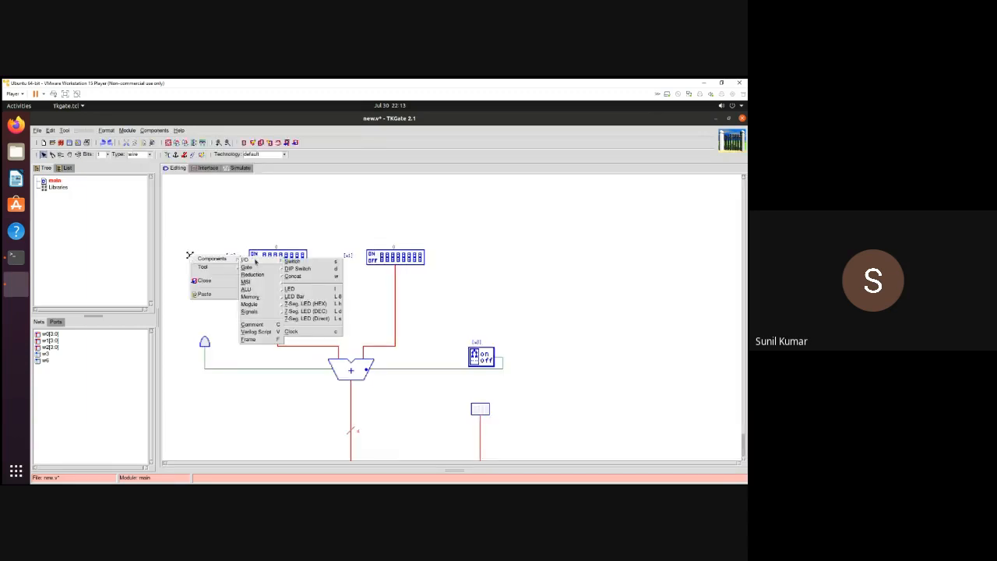
left_click(309, 300)
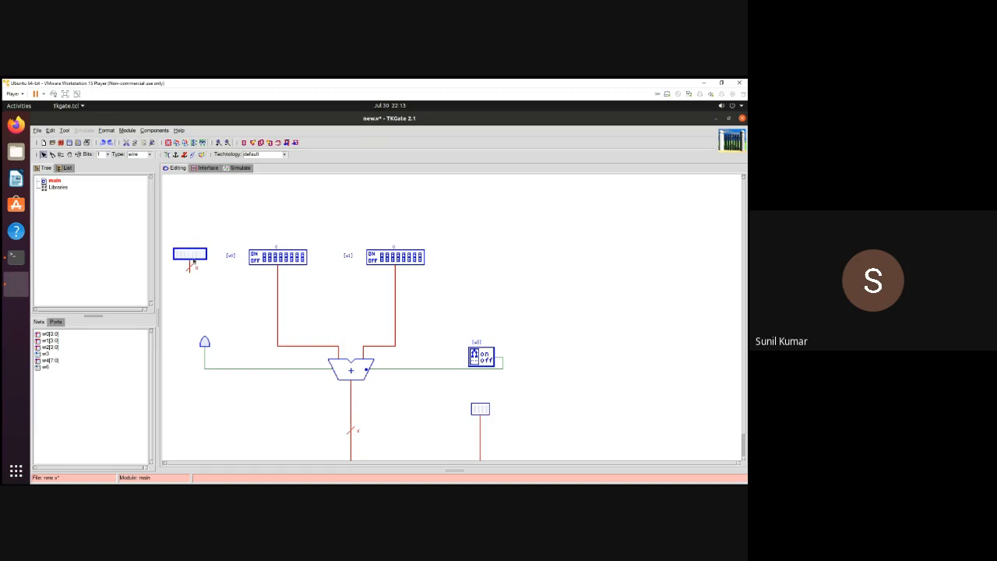
left_click_drag(193, 255, 201, 287)
- Add another LED bar to the right of the w1 DIP switch, above the carry-in switch
right_click(505, 252)
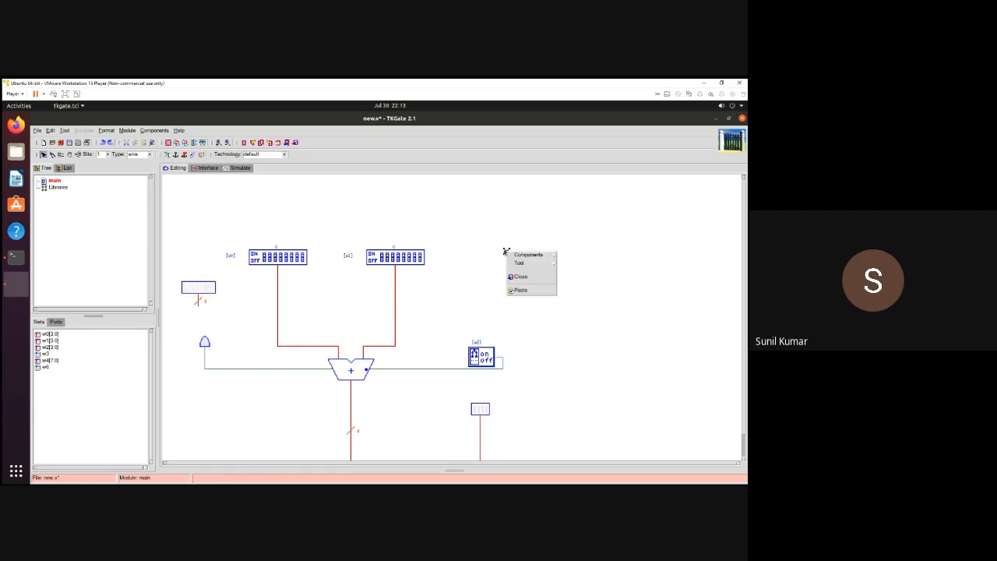
mouse_move(514, 257)
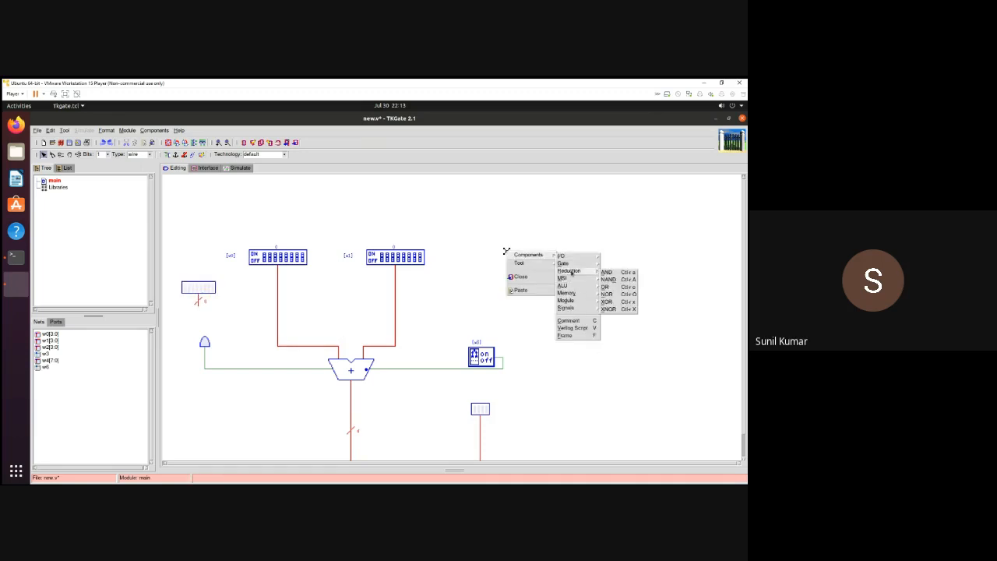
mouse_move(572, 309)
mouse_move(577, 266)
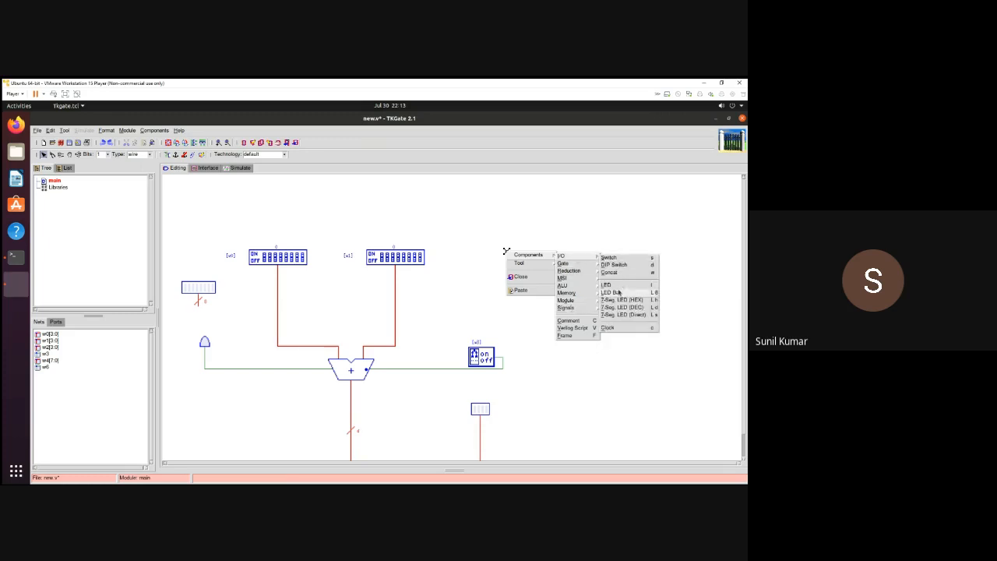
left_click(618, 293)
left_click_drag(520, 249, 495, 270)
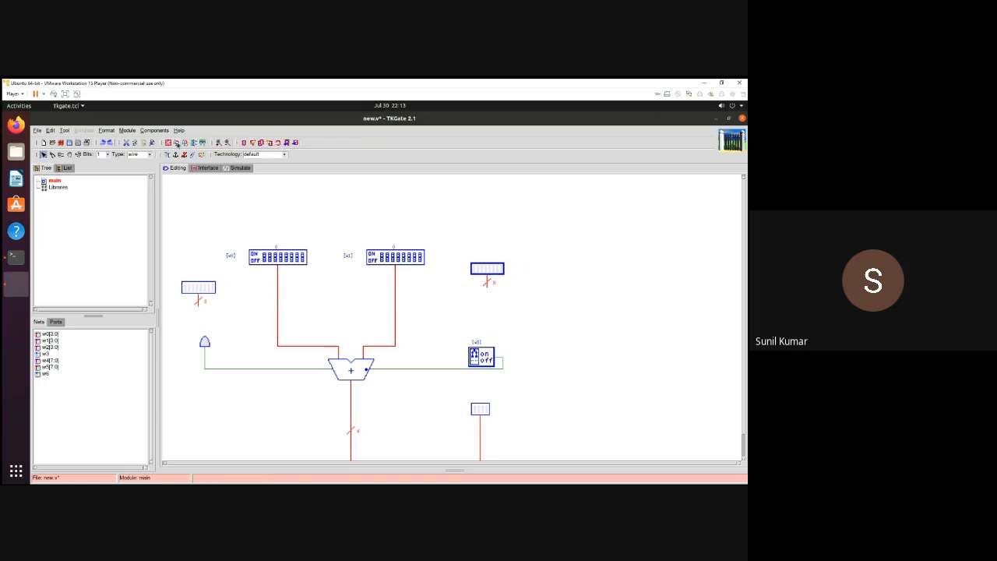
- Rotate the two new LED bars counter-clockwise until their input wires face the DIP switch wires
left_click(176, 144)
left_click(177, 144)
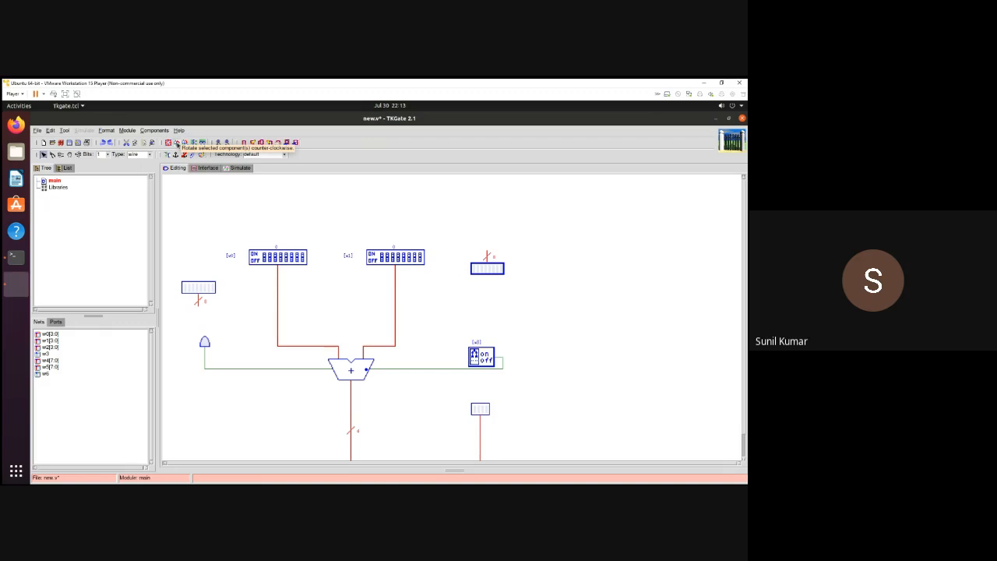
left_click(177, 144)
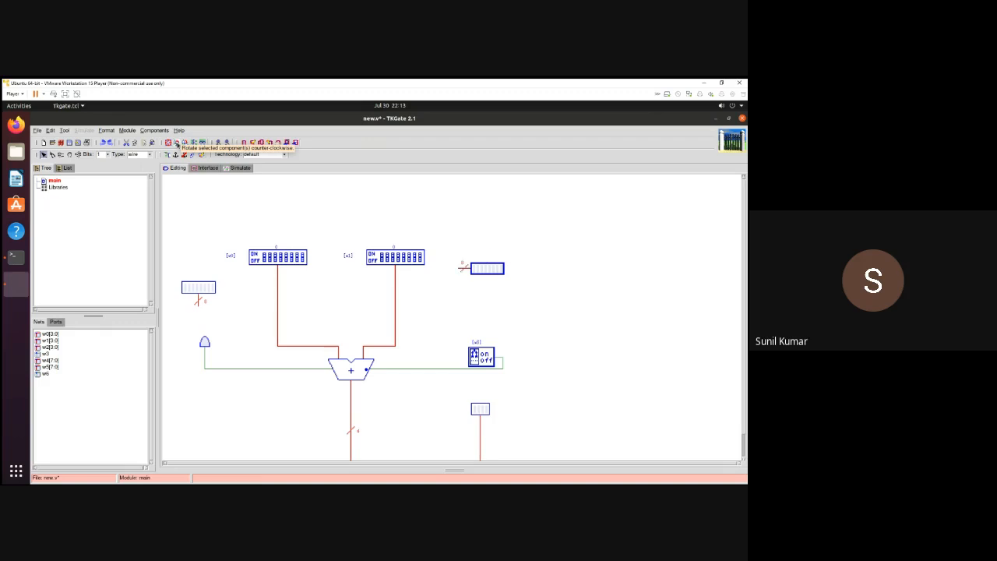
left_click(195, 291)
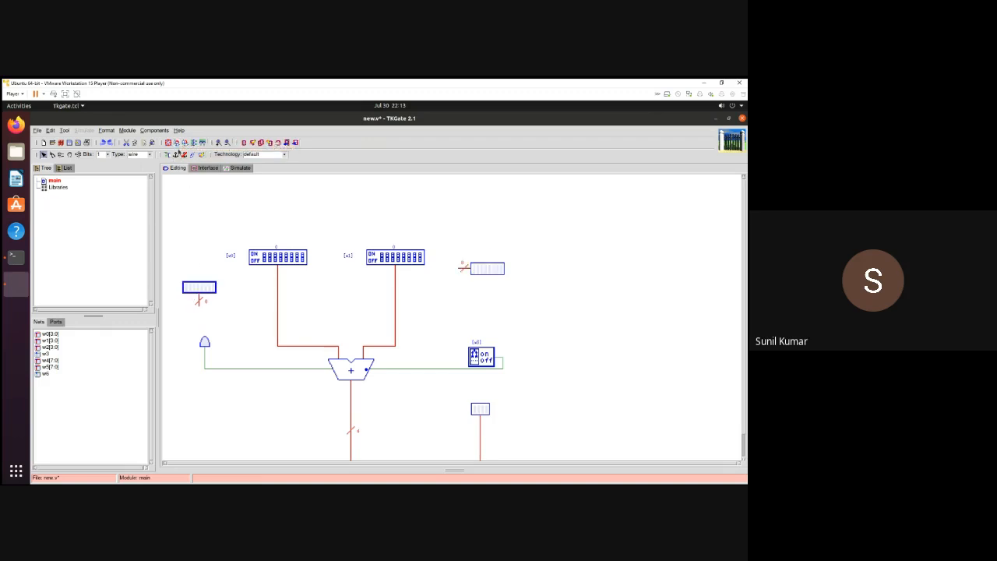
left_click(176, 144)
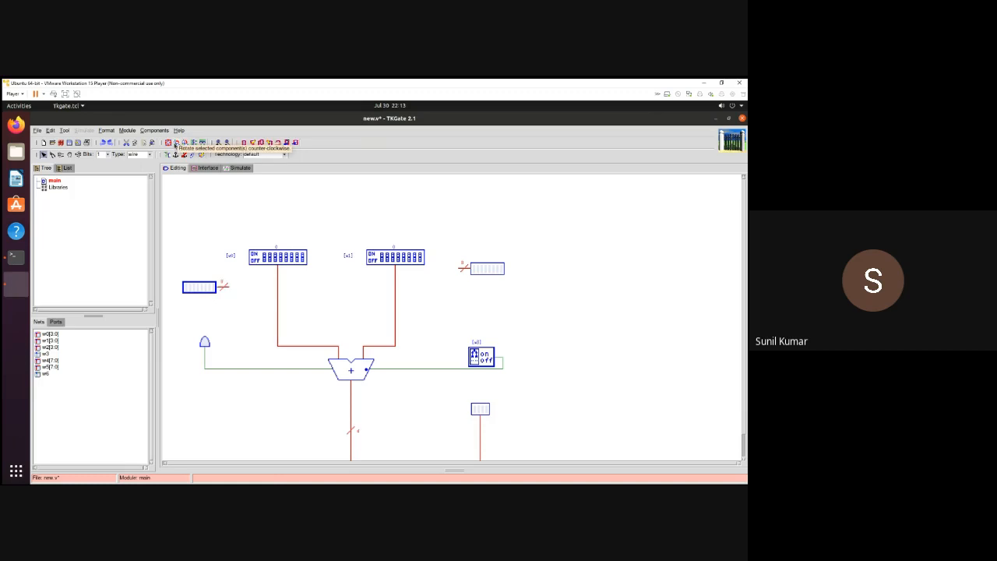
- Set the input port width of the LED bar beside the w0 wire to 4 bits
double_click(204, 289)
left_click(67, 166)
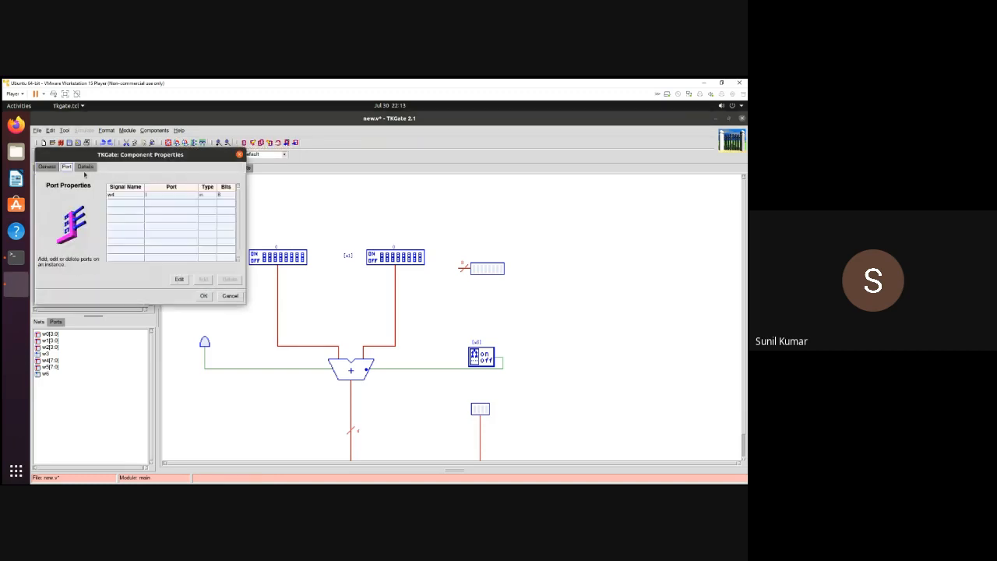
left_click(227, 195)
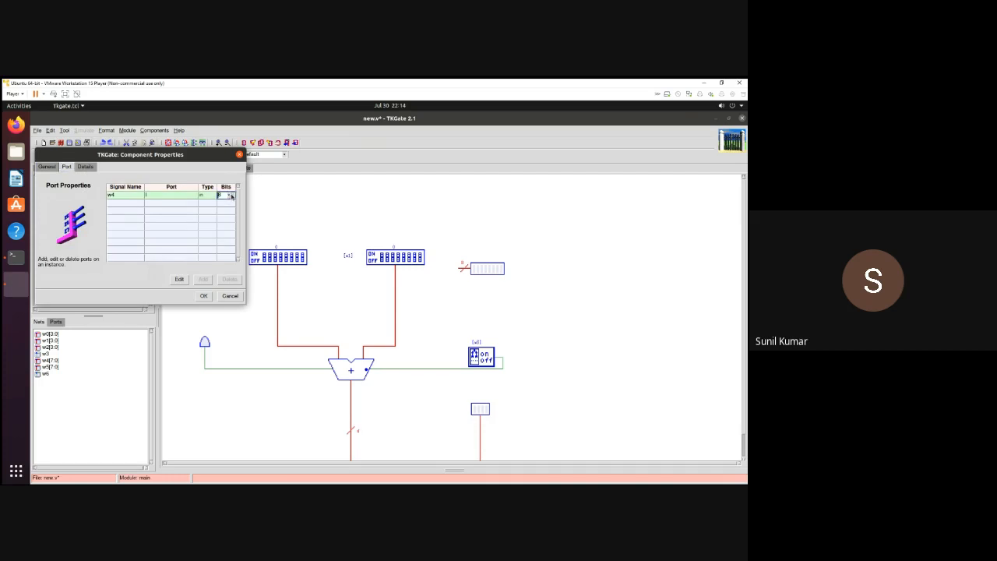
left_click(229, 195)
left_click(219, 221)
left_click(203, 296)
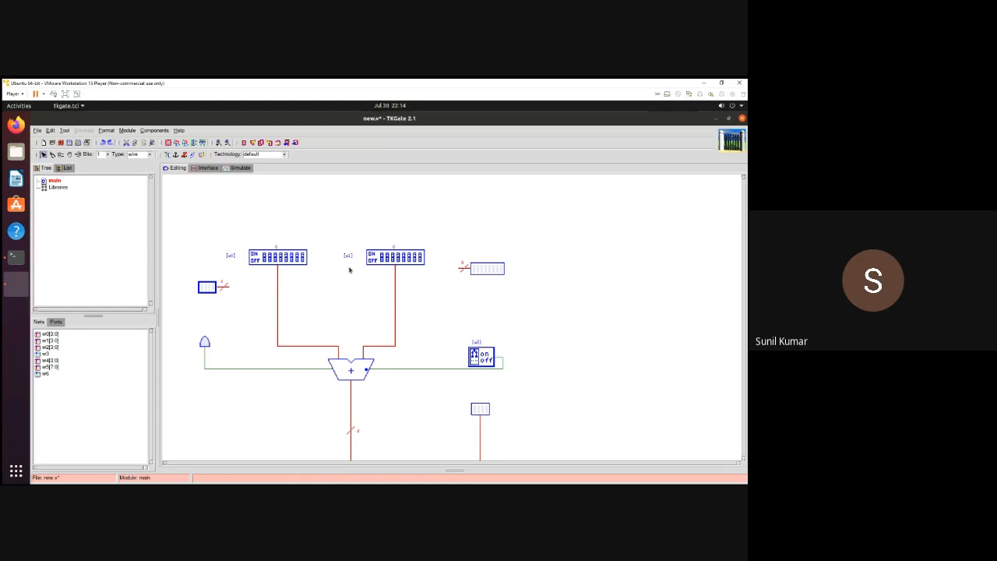
- Set the input port width of the LED bar beside the w1 DIP switch to 4 bits
left_click(484, 272)
right_click(484, 271)
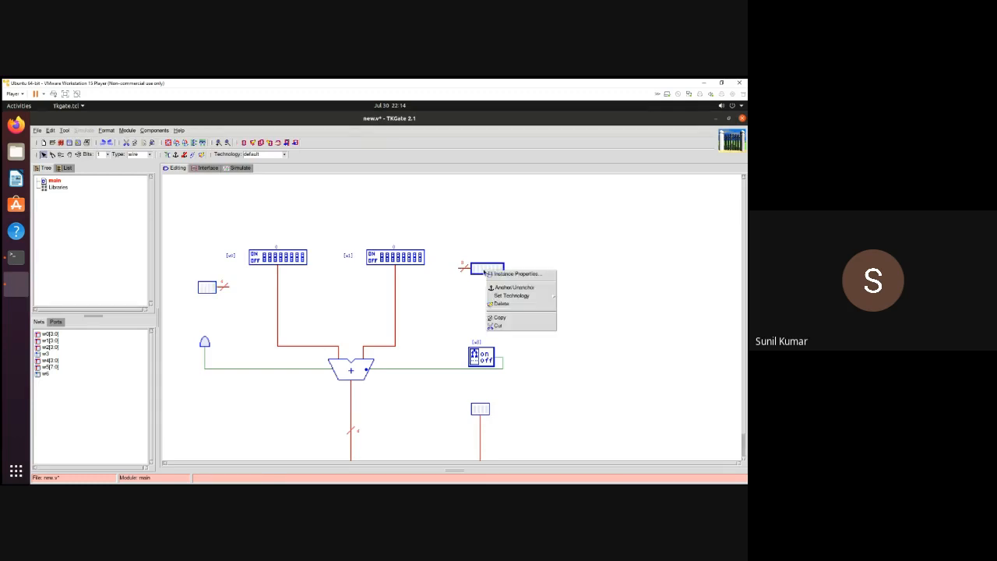
right_click(479, 268)
right_click(481, 270)
right_click(481, 270)
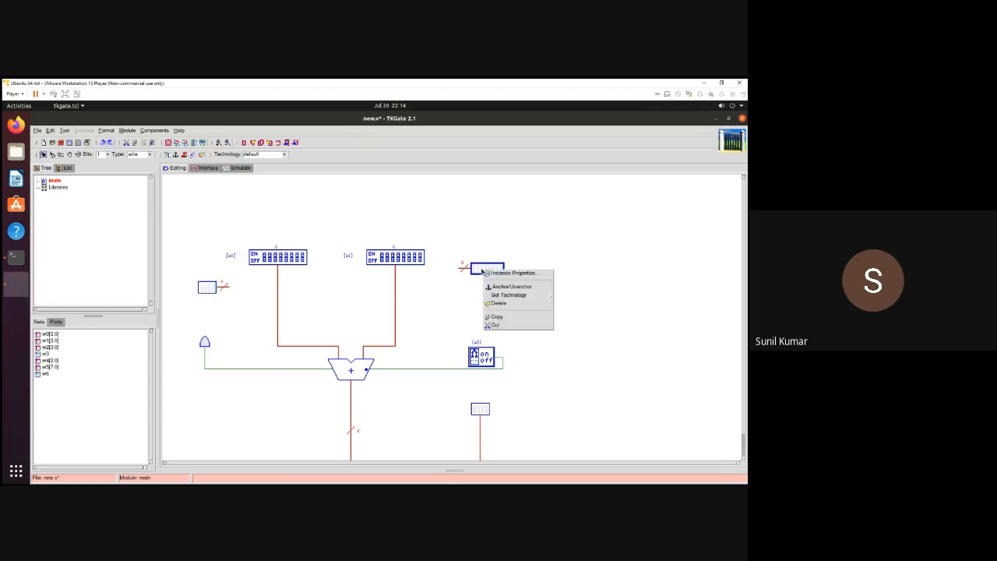
left_click(500, 274)
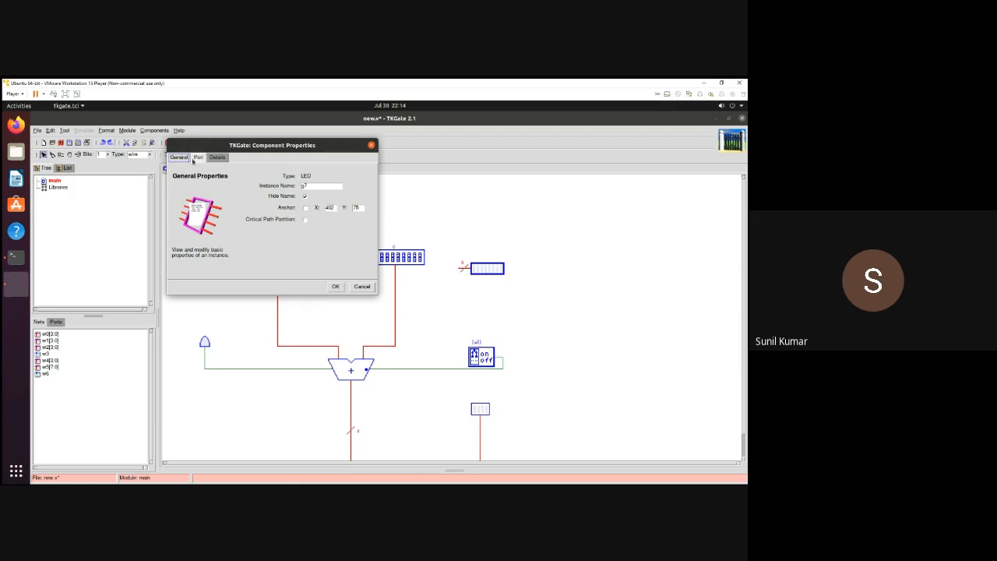
left_click(198, 157)
left_click(353, 187)
left_click(352, 187)
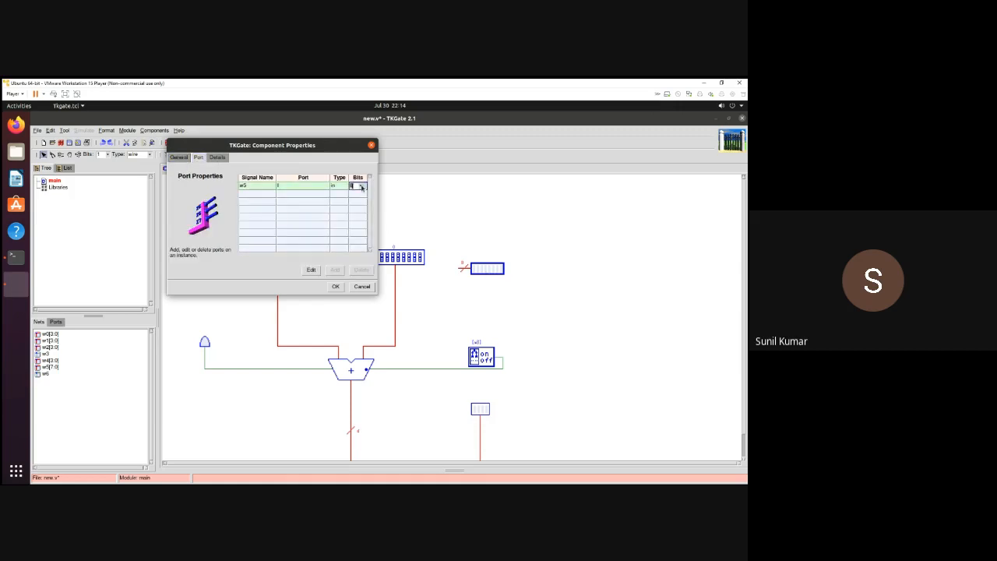
left_click(360, 186)
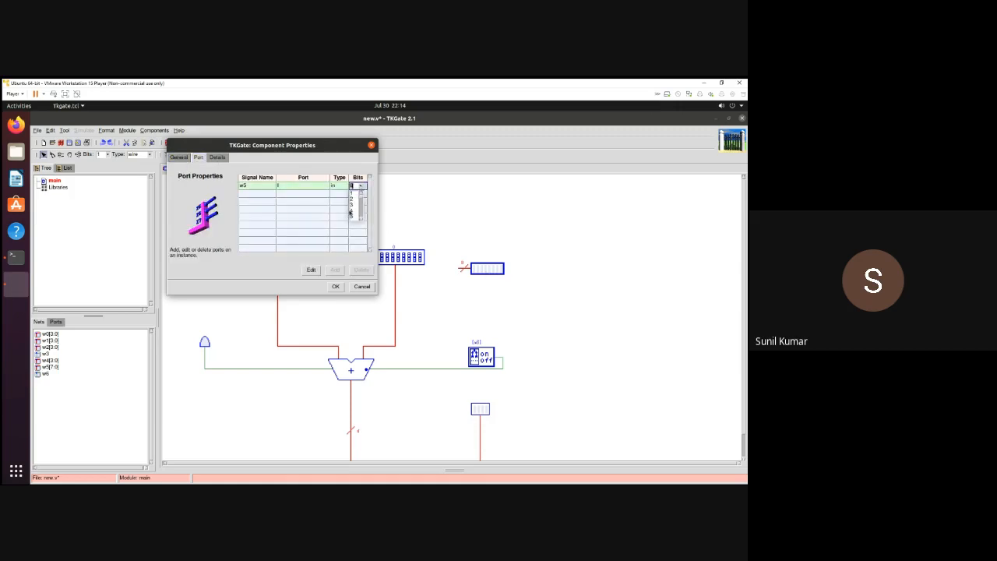
left_click(350, 211)
left_click(335, 286)
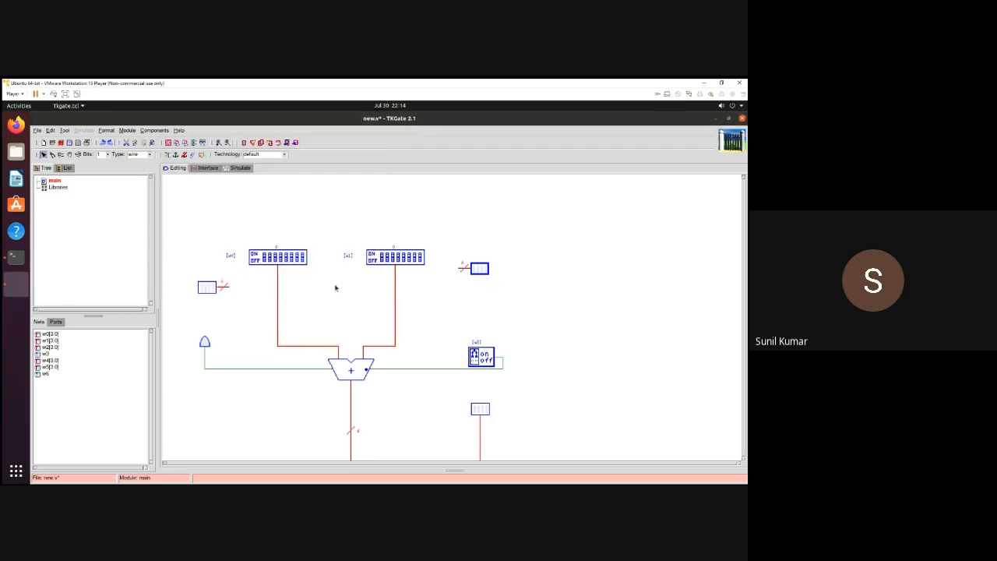
- Add a wire segment branching from the w0 DIP switch's wire and connect it to the adjacent LED bar's input
right_click(276, 293)
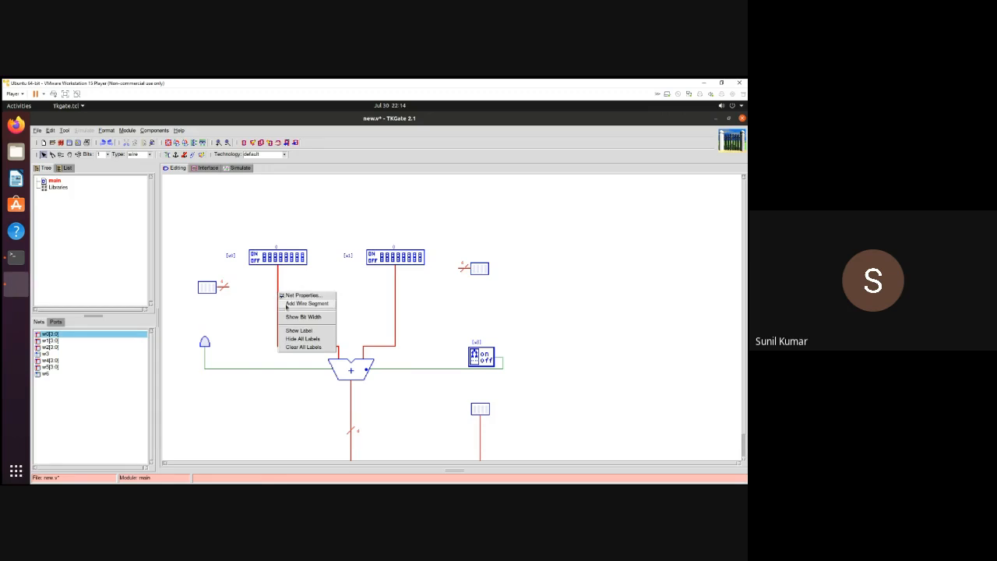
left_click(289, 300)
left_click_drag(286, 292, 234, 282)
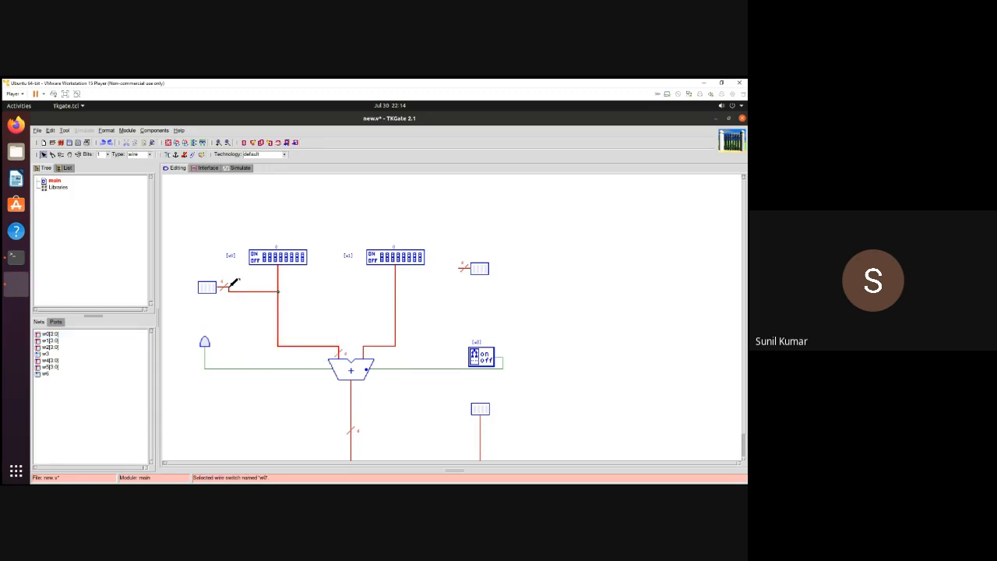
- Connect the other LED bar's input to the w1 DIP switch's wire and lower the bar until the connection is straight
right_click(467, 288)
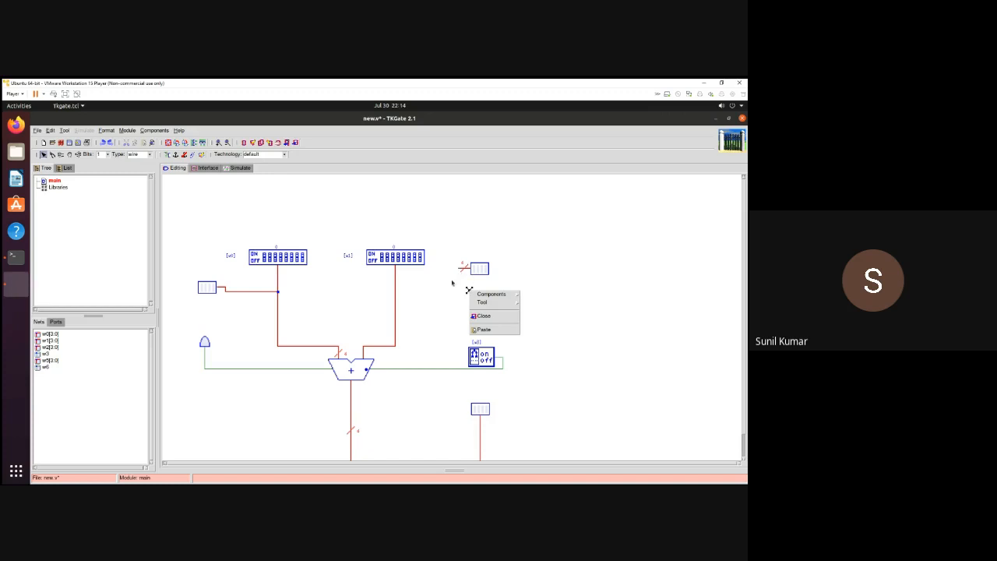
left_click(426, 292)
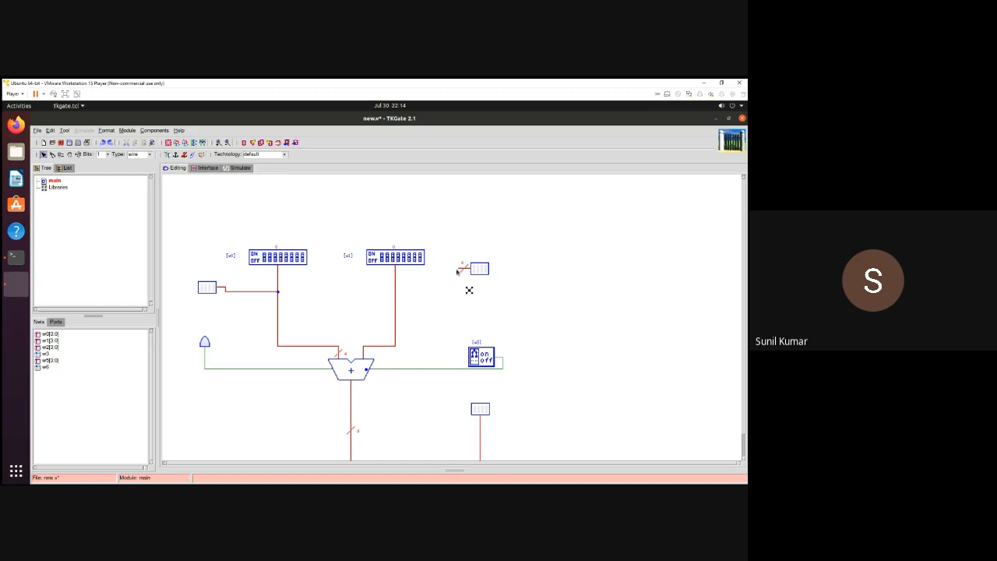
left_click_drag(458, 271, 396, 287)
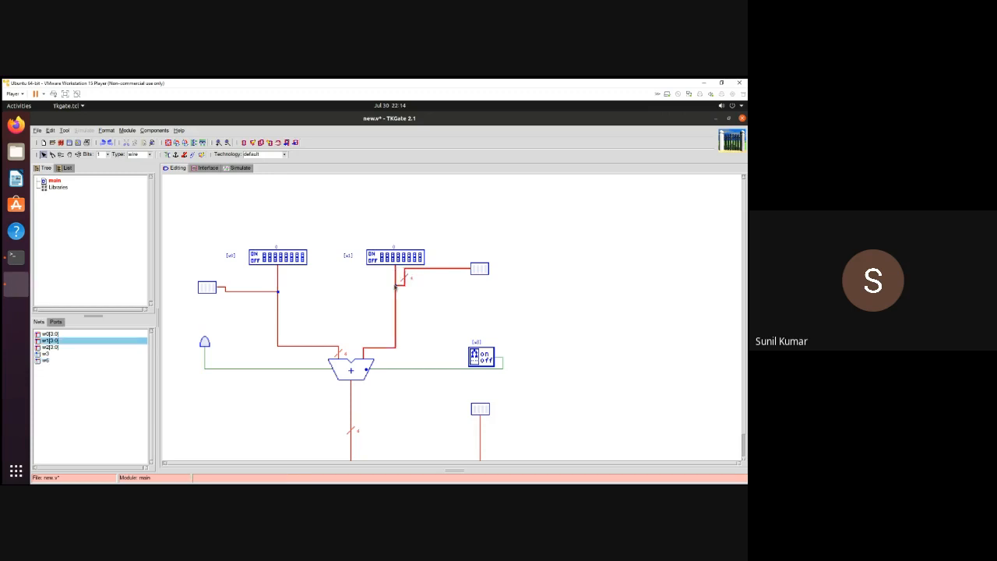
left_click(467, 303)
left_click_drag(477, 268, 477, 285)
left_click(523, 280)
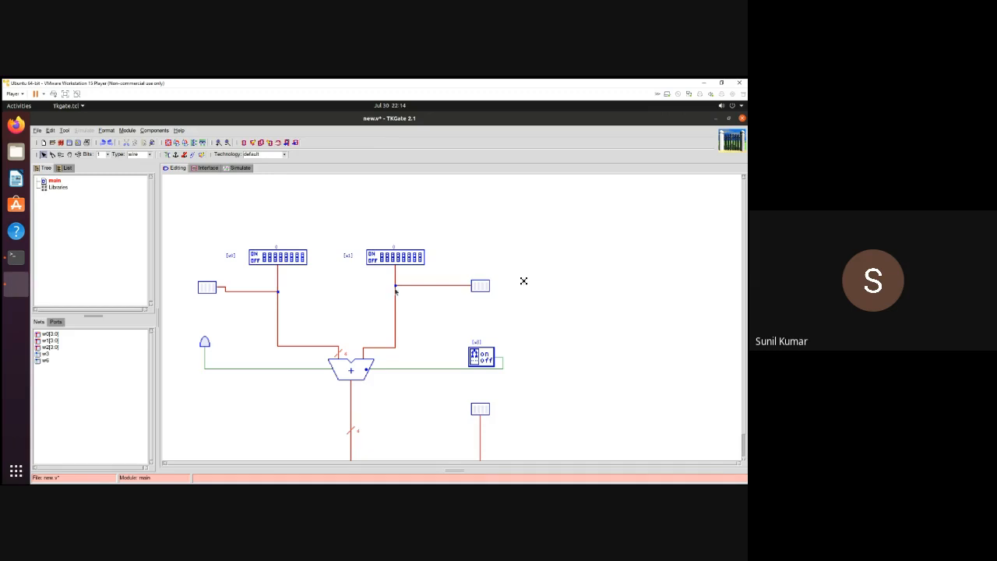
- Start the simulator, set the w0 DIP switch's value to 3, and run the simulation
left_click(241, 167)
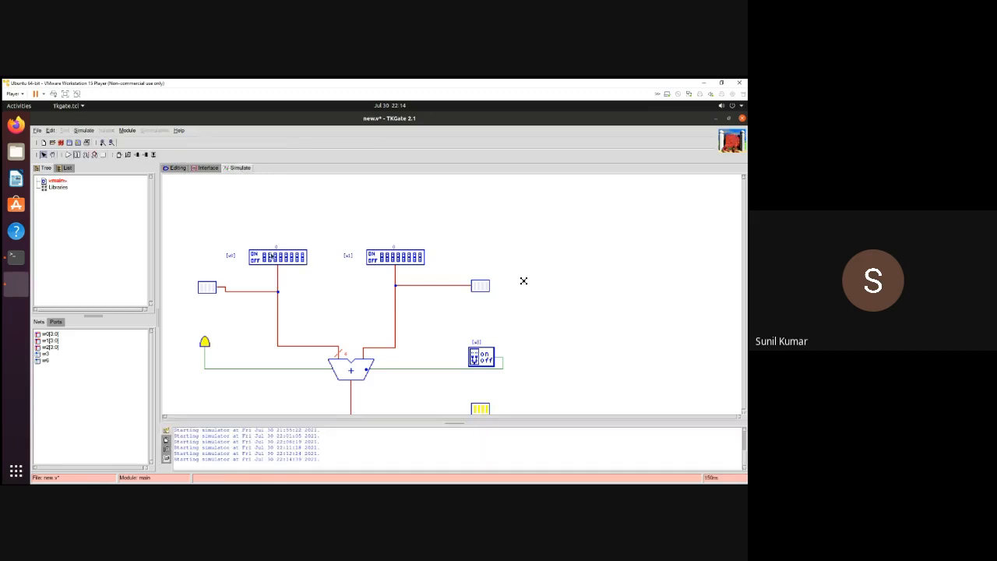
left_click(271, 257)
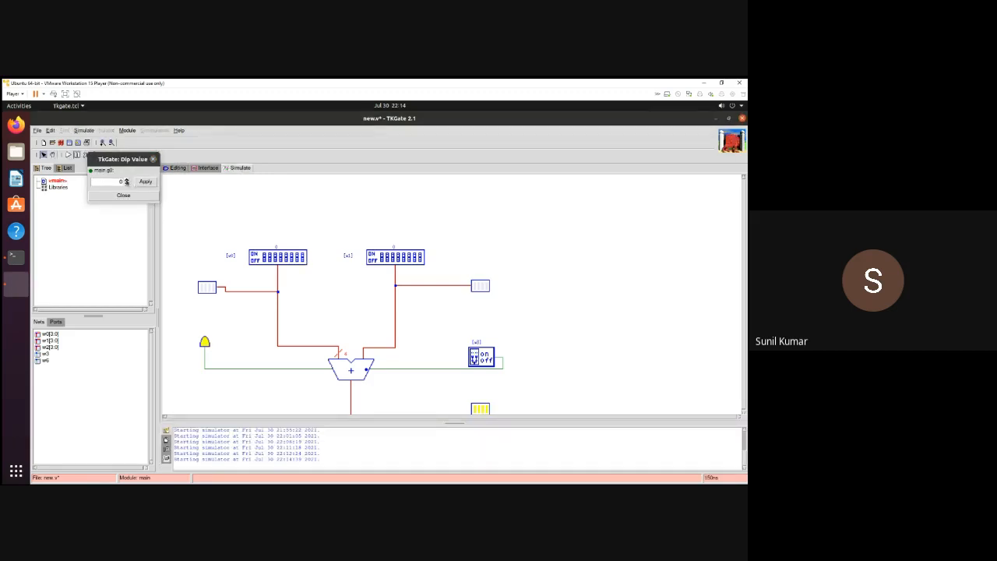
left_click(126, 180)
left_click(126, 180)
left_click(126, 180)
left_click(149, 181)
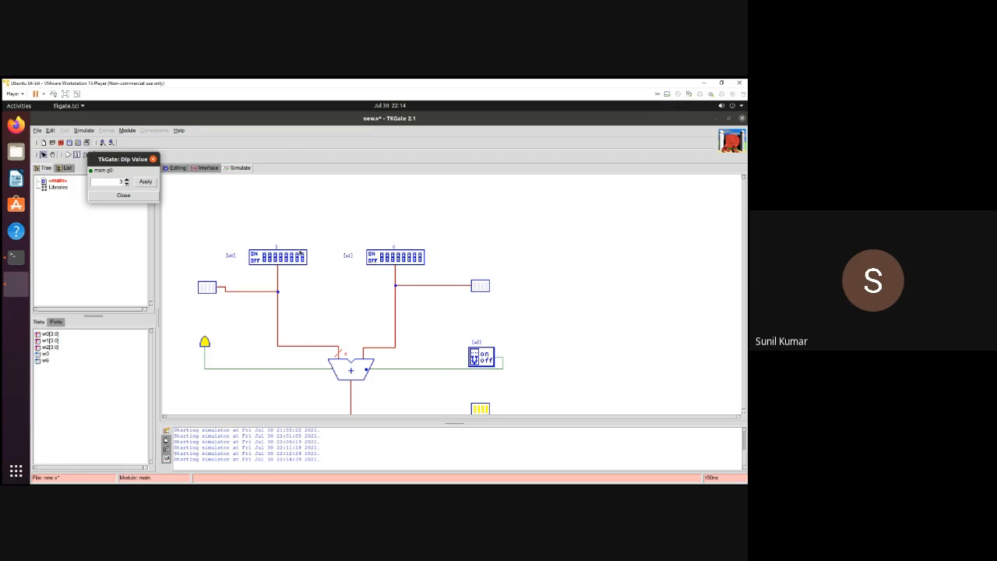
left_click(122, 195)
left_click(68, 155)
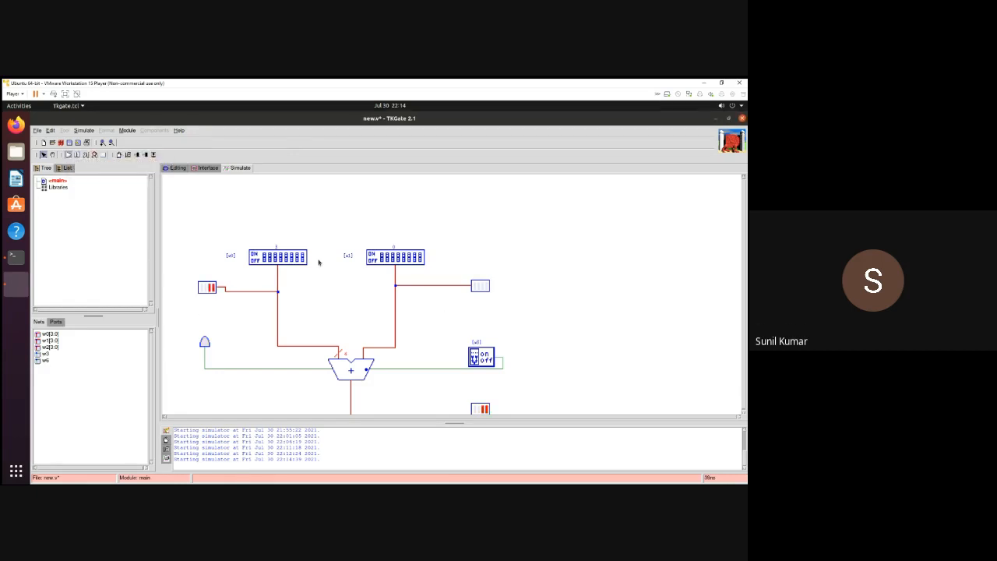
- Apply a value of 7 to the w1 DIP switch in the running simulation
left_click(386, 255)
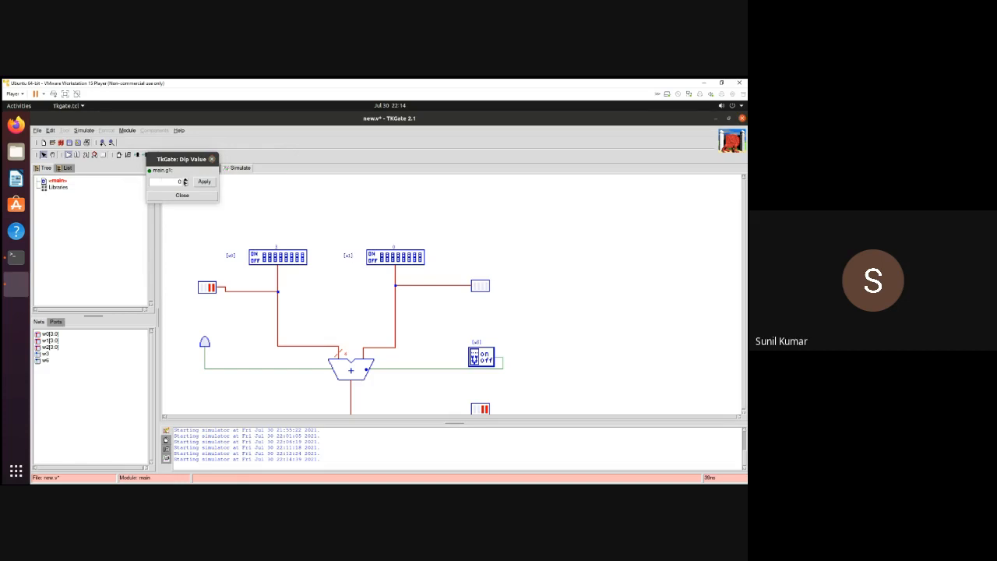
left_click(183, 195)
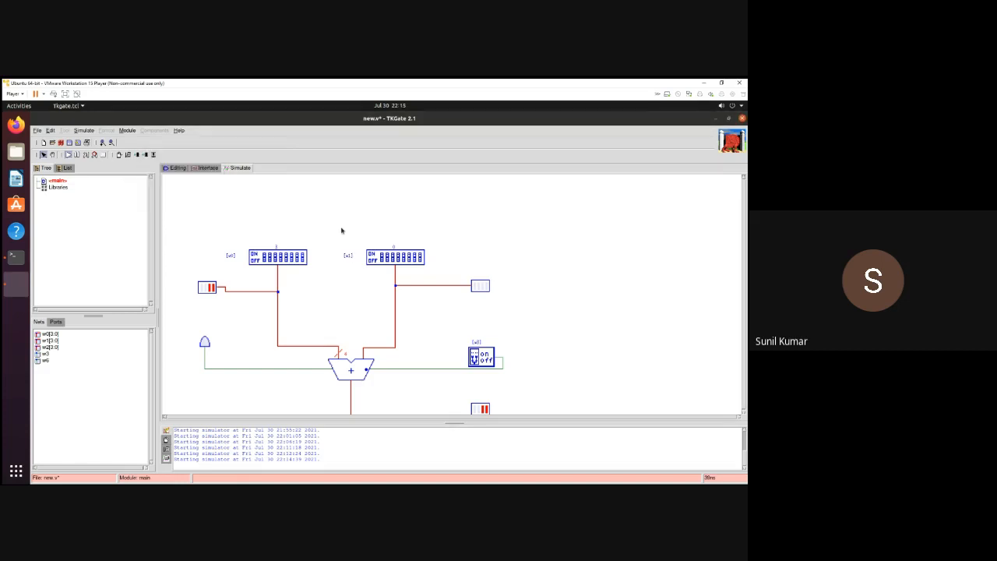
left_click(381, 258)
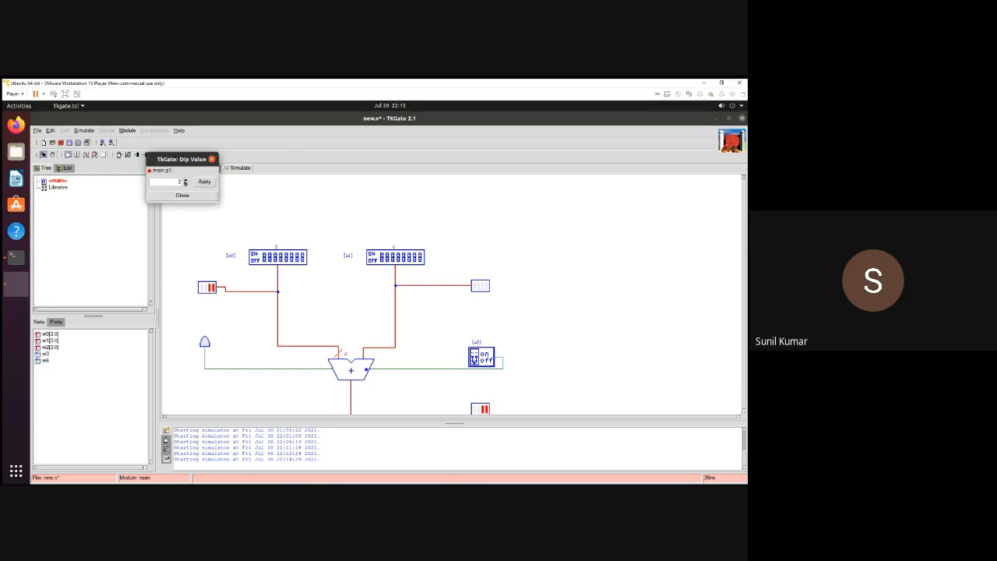
left_click(185, 180)
left_click(204, 181)
- Test the carry-in switch by turning it on and back off, and return to circuit editing
left_click(481, 361)
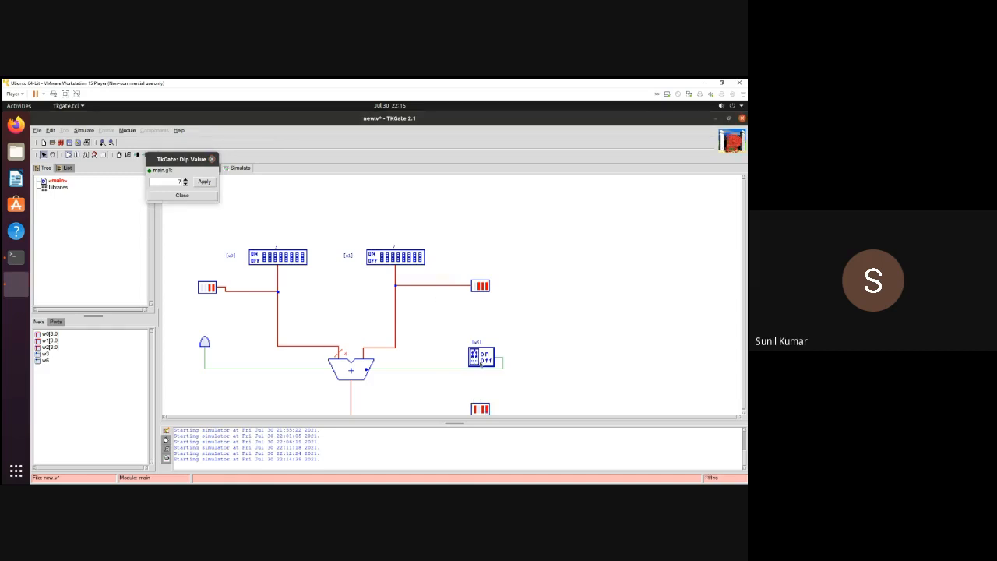
left_click(481, 360)
left_click(182, 194)
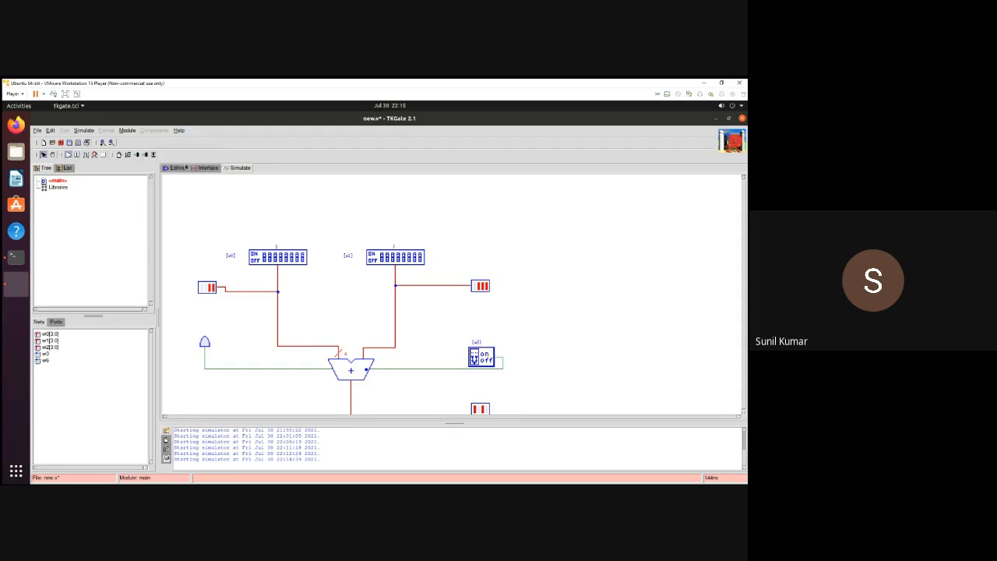
left_click(175, 167)
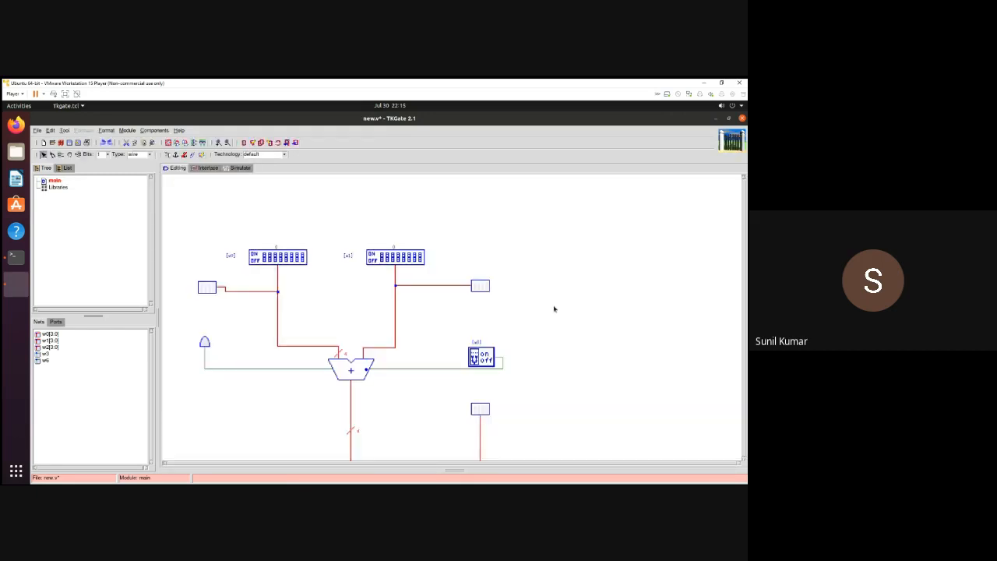
- Add a register in the empty area below the carry-out LED, beside the adder's sum wire
scroll(746, 234, "down", 3)
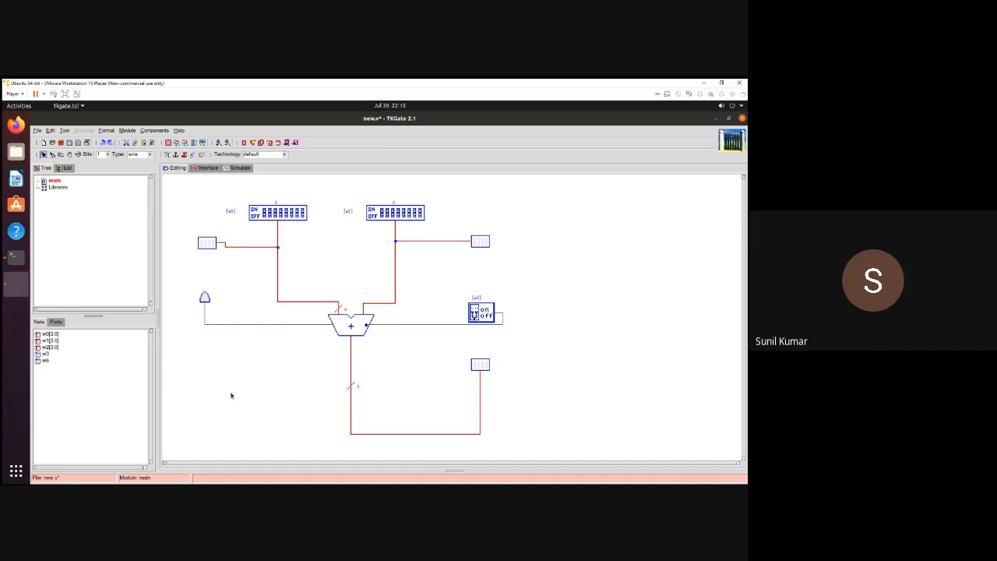
right_click(195, 391)
mouse_move(196, 391)
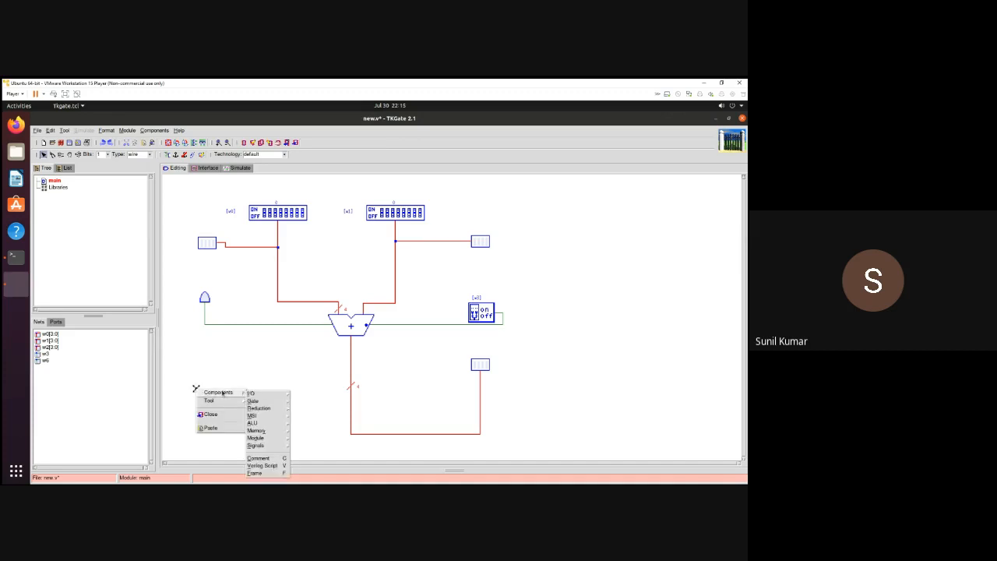
mouse_move(261, 416)
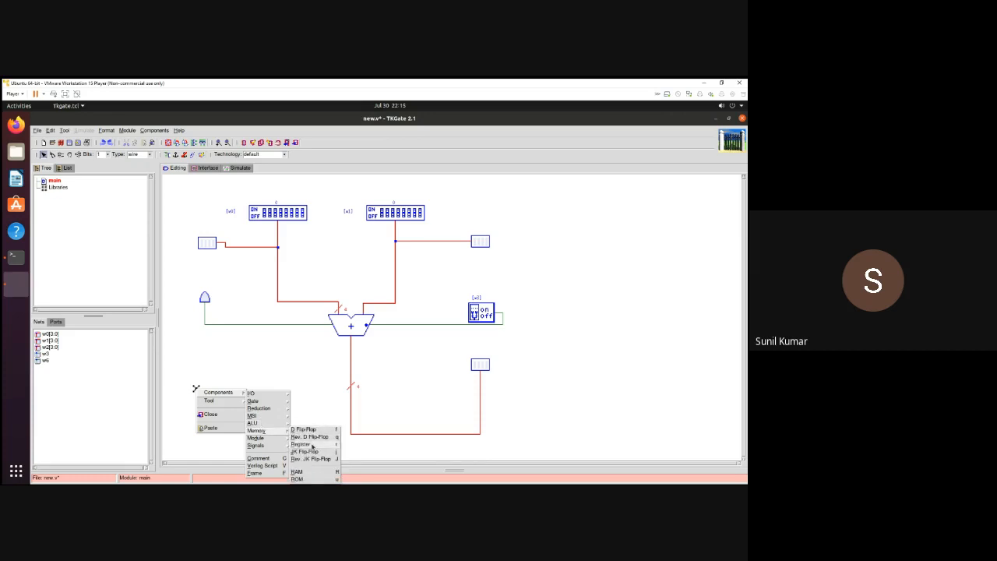
left_click(311, 445)
left_click_drag(204, 395, 259, 408)
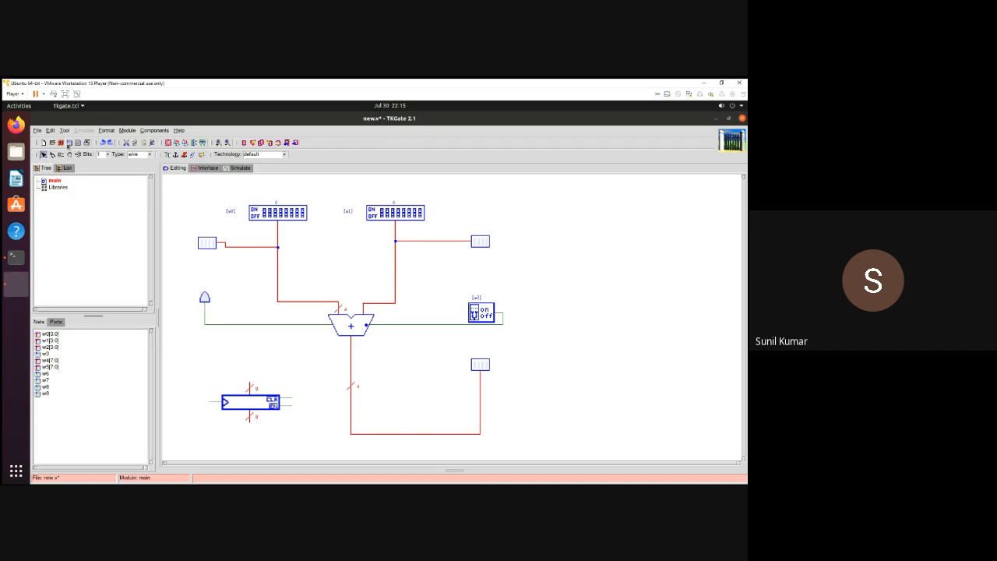
- Cut the sum wire below the adder and along its horizontal run, and move the register into the gap under the adder
left_click(52, 155)
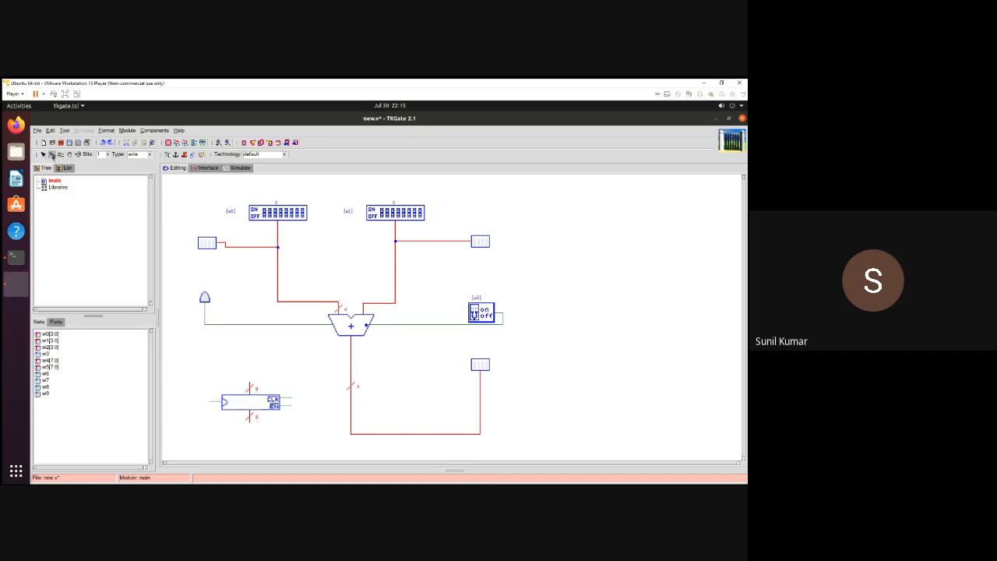
left_click(352, 370)
left_click(408, 434)
left_click(44, 154)
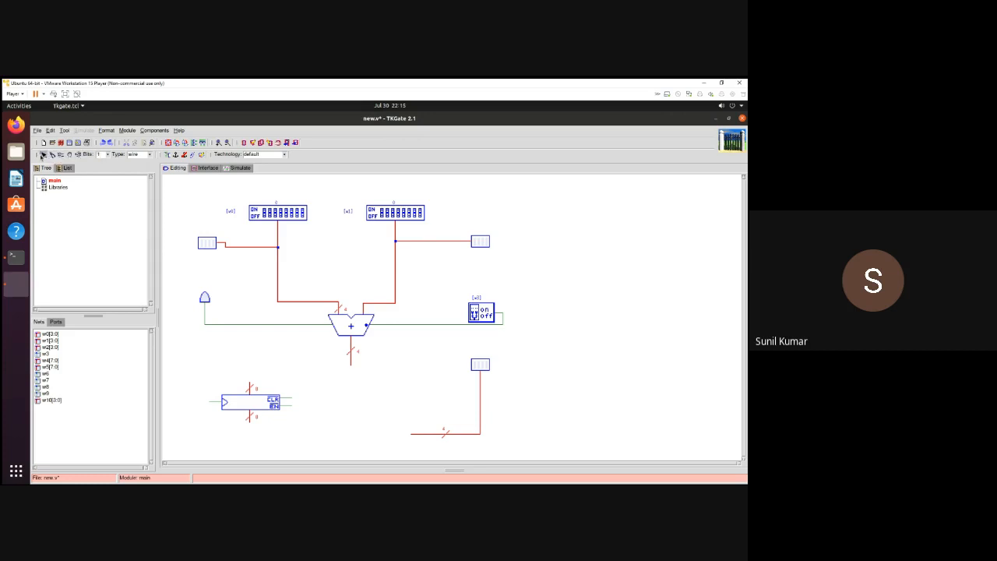
left_click_drag(249, 399, 352, 401)
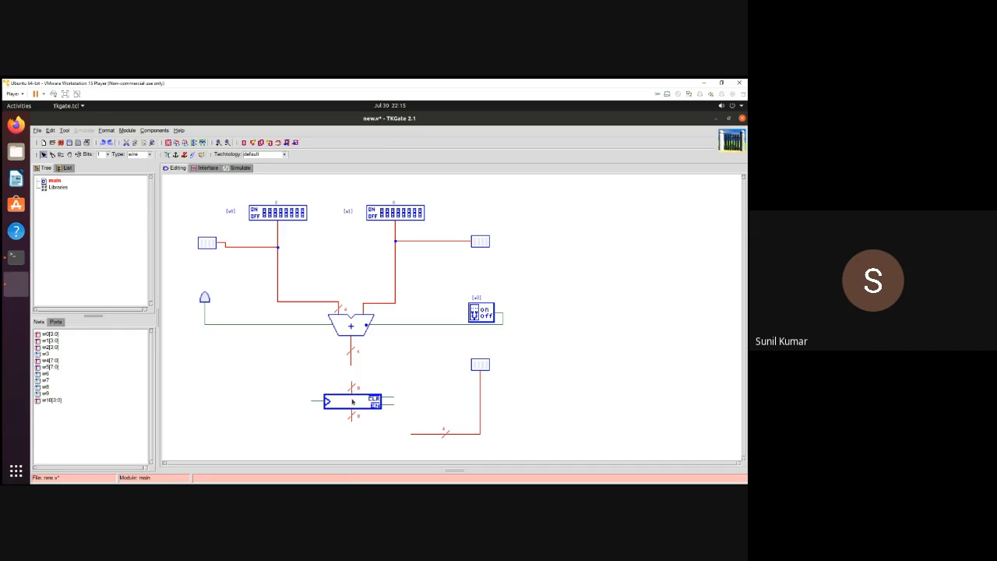
- Set the width of the register's Q output port to 4 bits
double_click(352, 402)
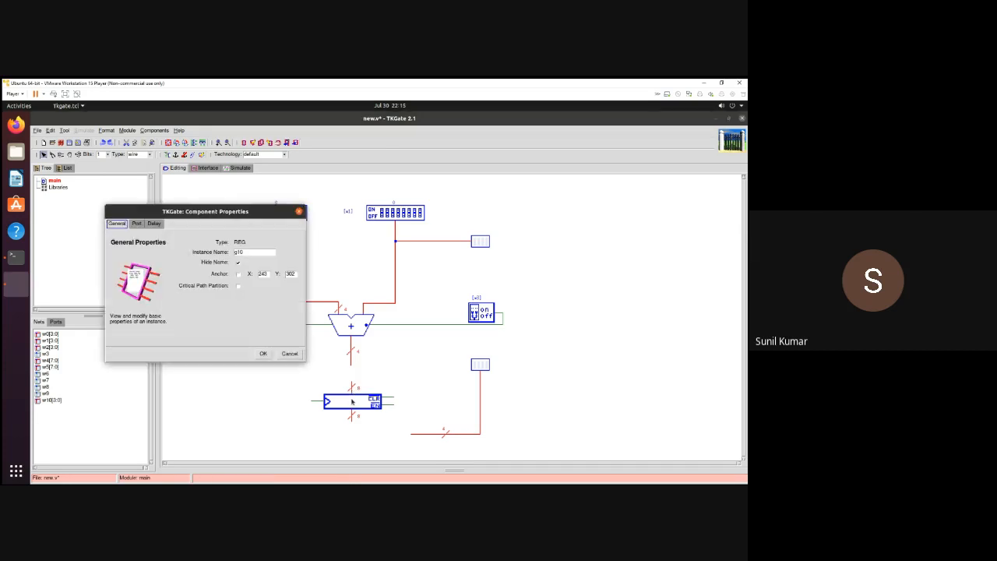
left_click(137, 223)
left_click(284, 253)
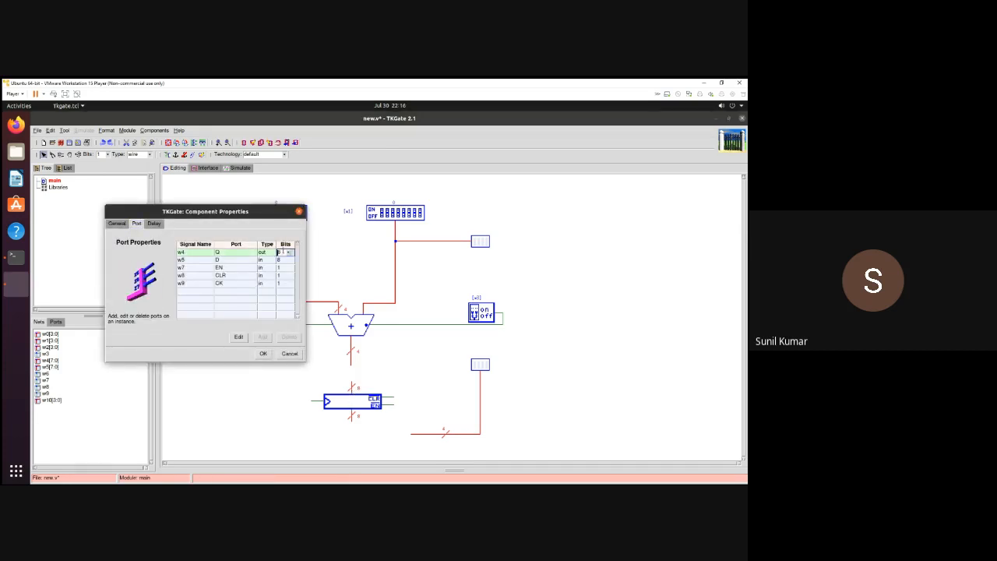
left_click(287, 253)
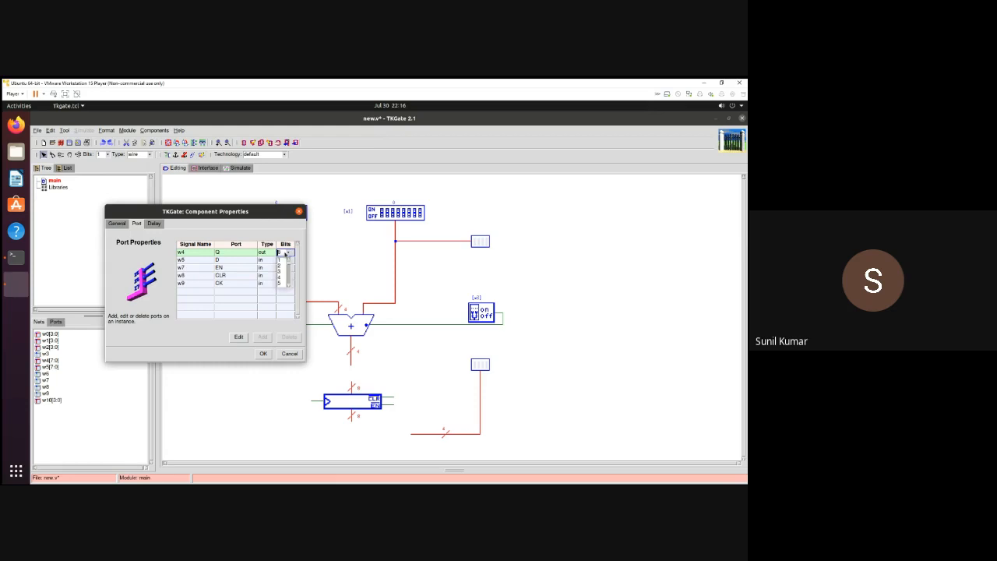
left_click(279, 277)
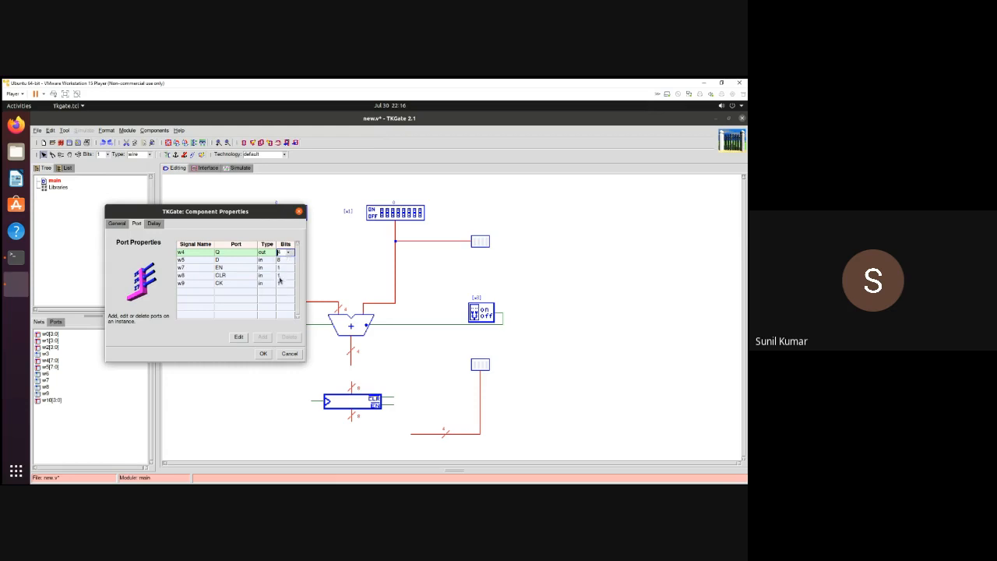
left_click(261, 354)
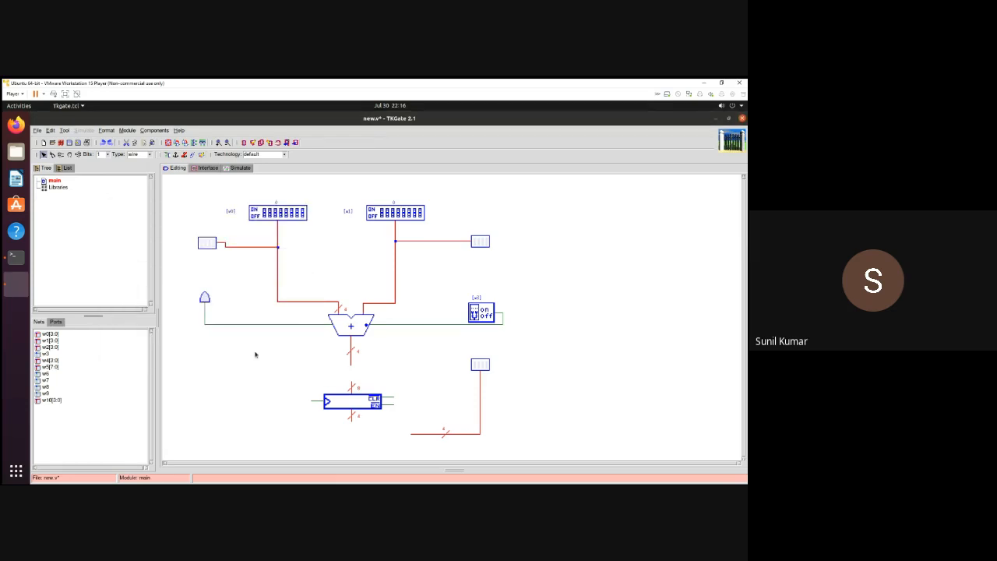
- Set the register's input net to 4 bits wide and wire the register between the adder's sum output and the LED bar's wire
double_click(350, 391)
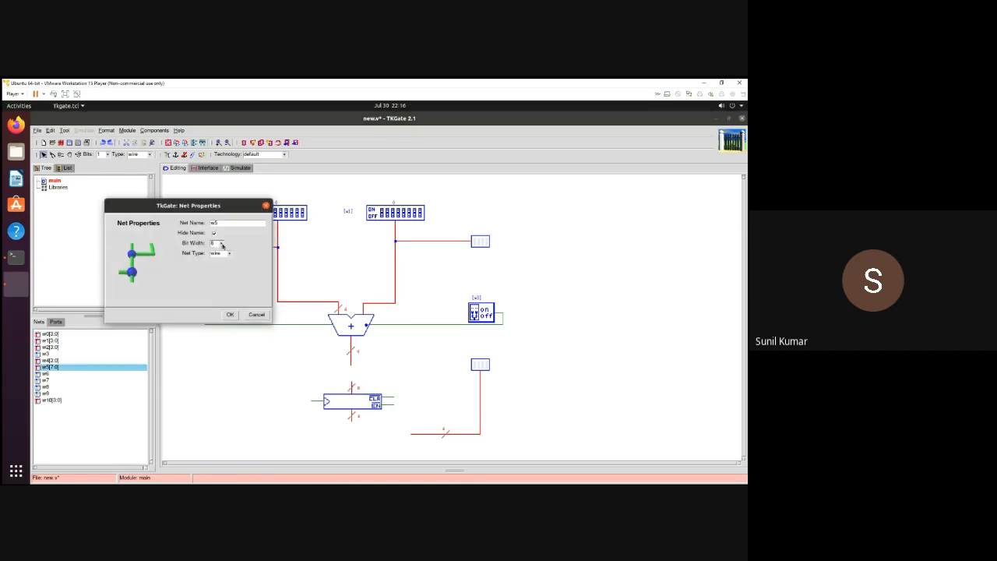
left_click(221, 243)
left_click(212, 269)
left_click(230, 314)
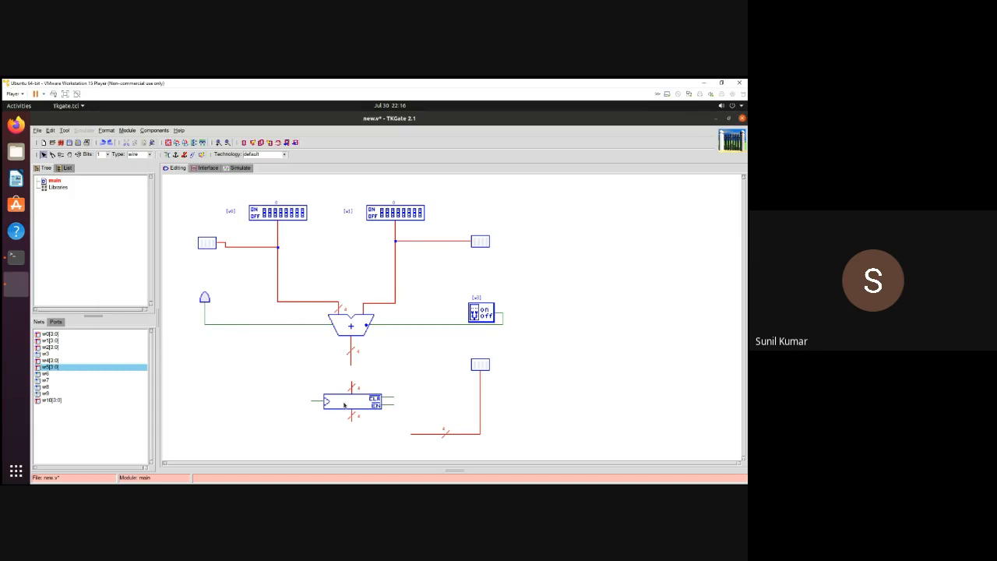
left_click_drag(352, 383, 357, 358)
left_click_drag(353, 420, 413, 433)
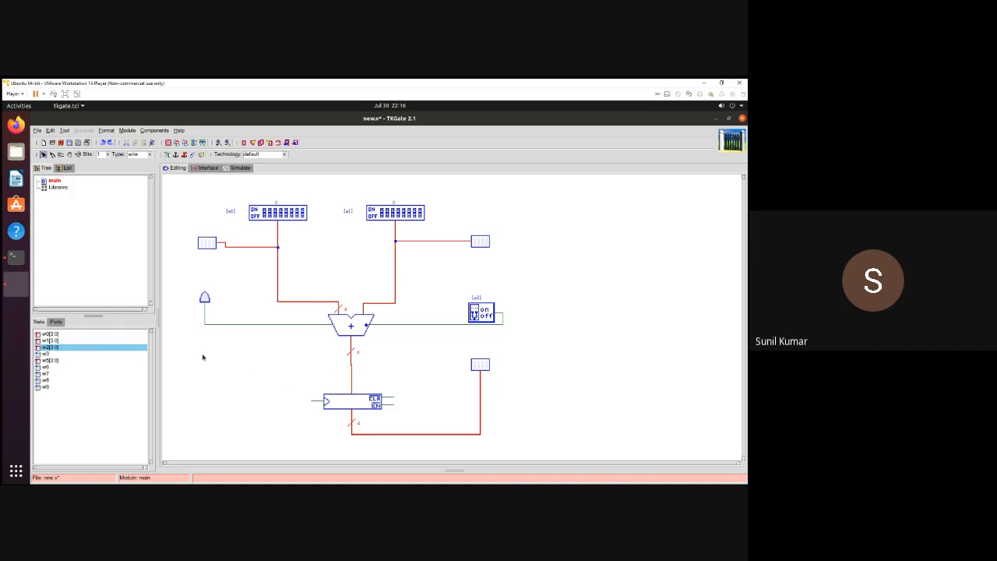
- Add a branch stub on the sum wire above the register and place an LED bar beside it, rotated once counter-clockwise
right_click(350, 366)
left_click(366, 378)
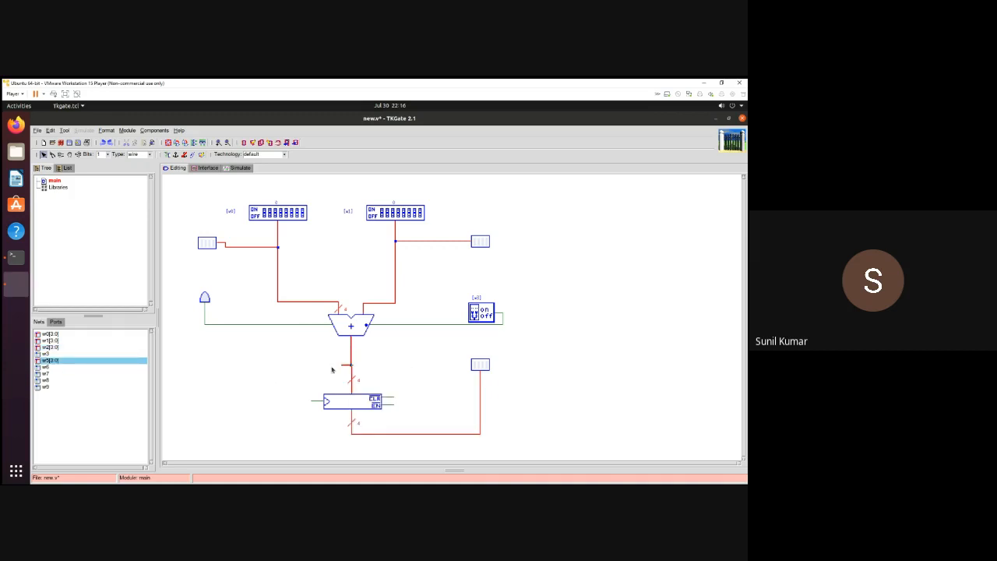
right_click(253, 356)
mouse_move(307, 358)
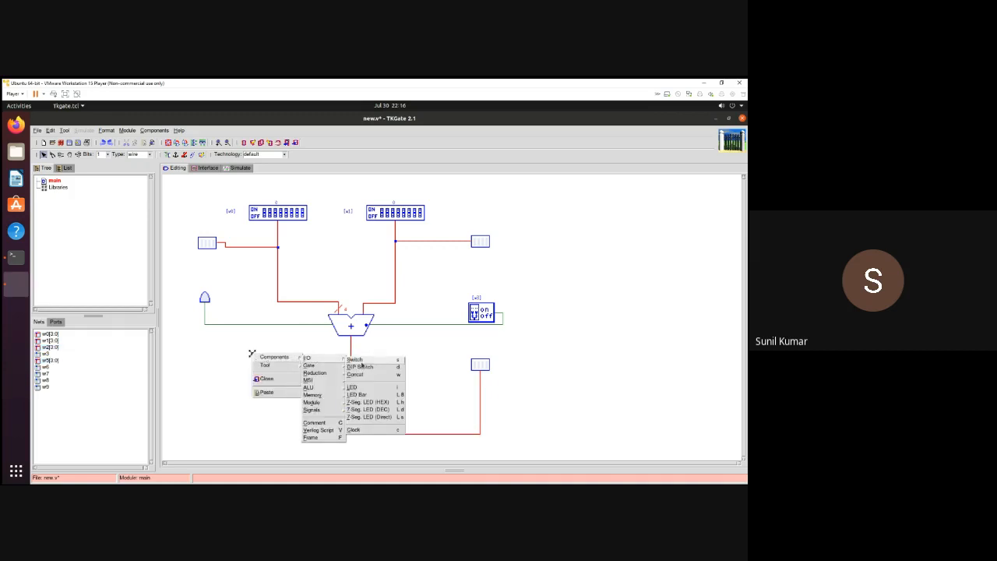
left_click(357, 395)
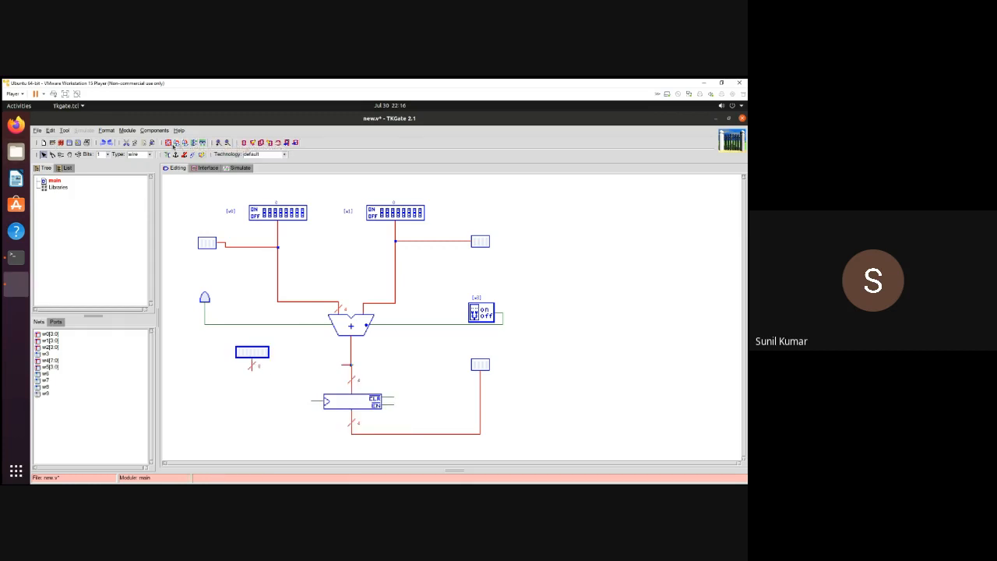
left_click(175, 143)
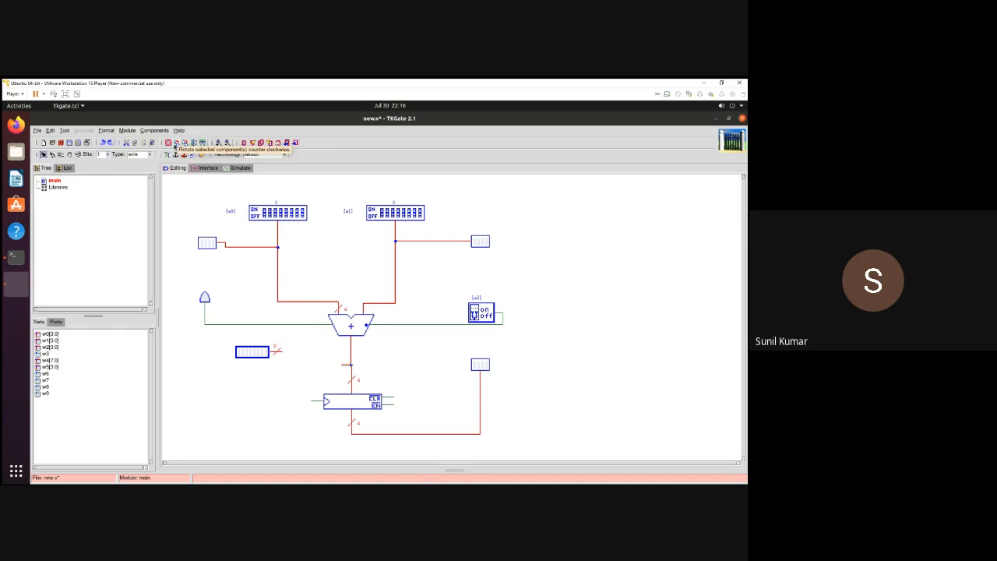
- Set the new LED bar's input port width to 4 bits
double_click(257, 352)
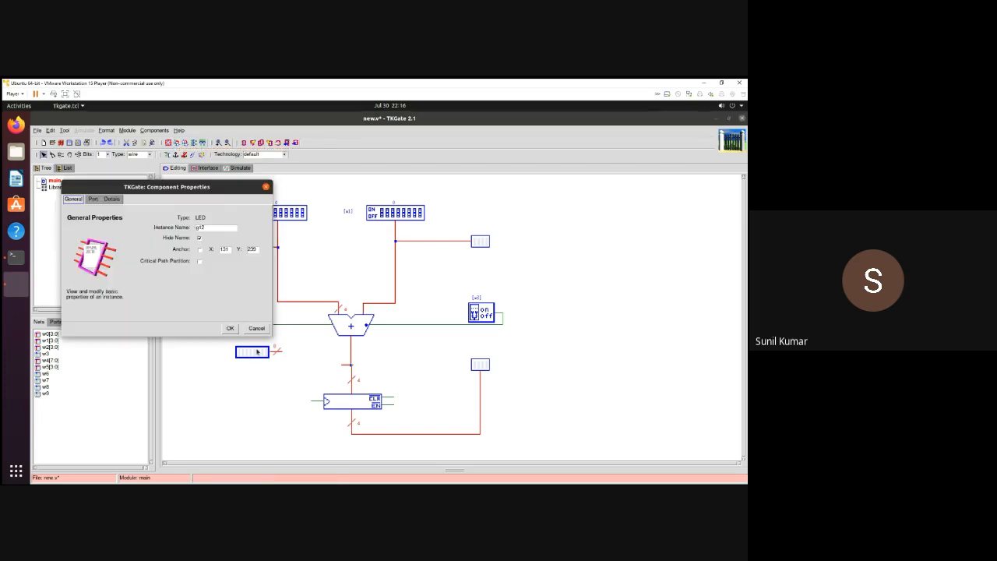
left_click(92, 199)
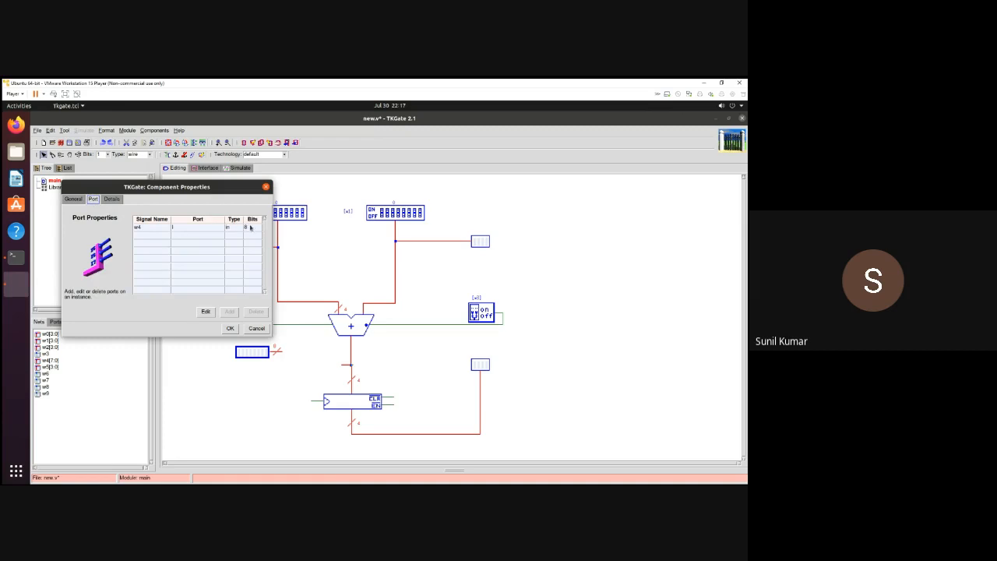
left_click(250, 227)
left_click(255, 228)
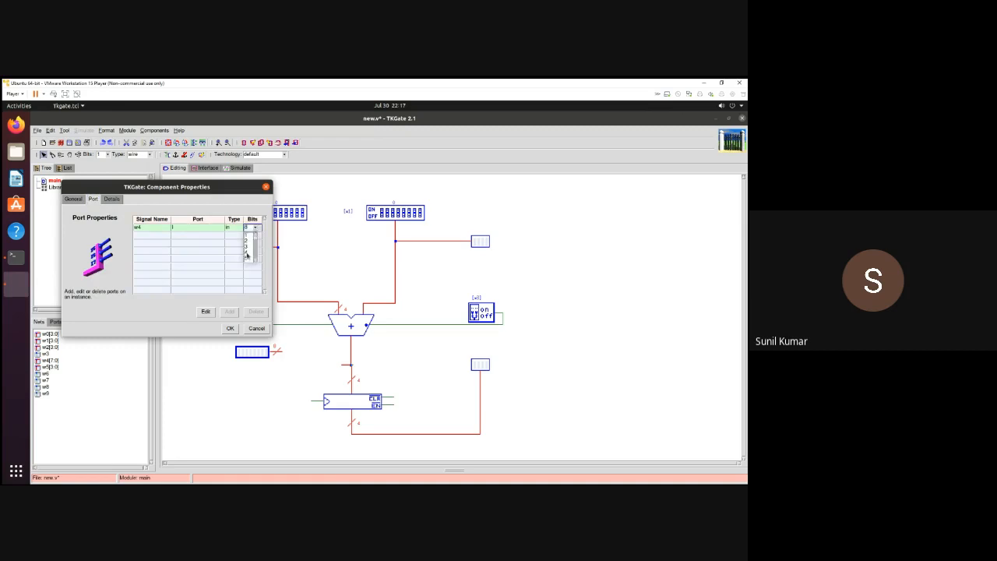
left_click(247, 254)
left_click(230, 328)
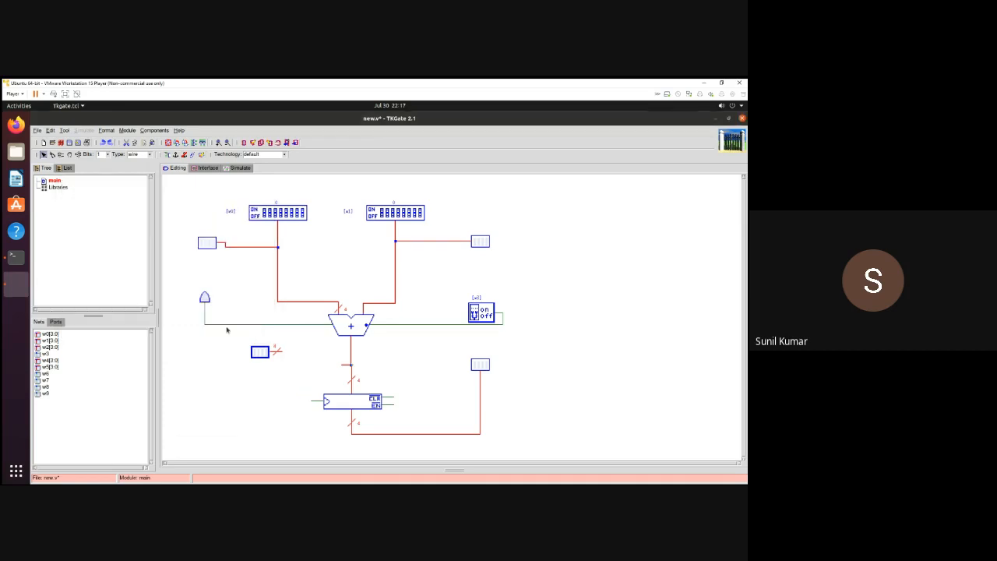
- Connect the new LED bar to the branch on the sum wire between the adder and the register
left_click_drag(279, 353, 348, 359)
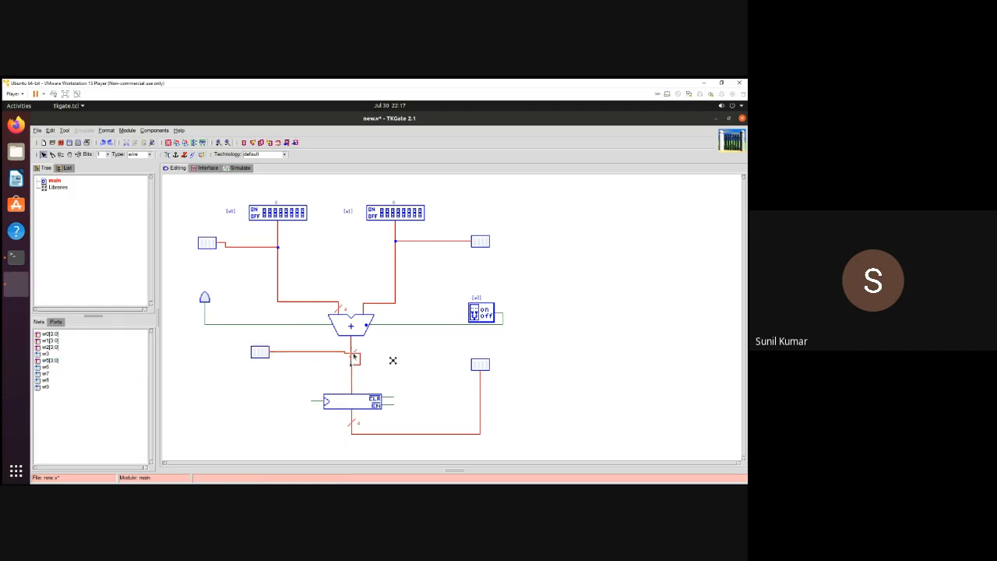
left_click_drag(360, 359, 332, 368)
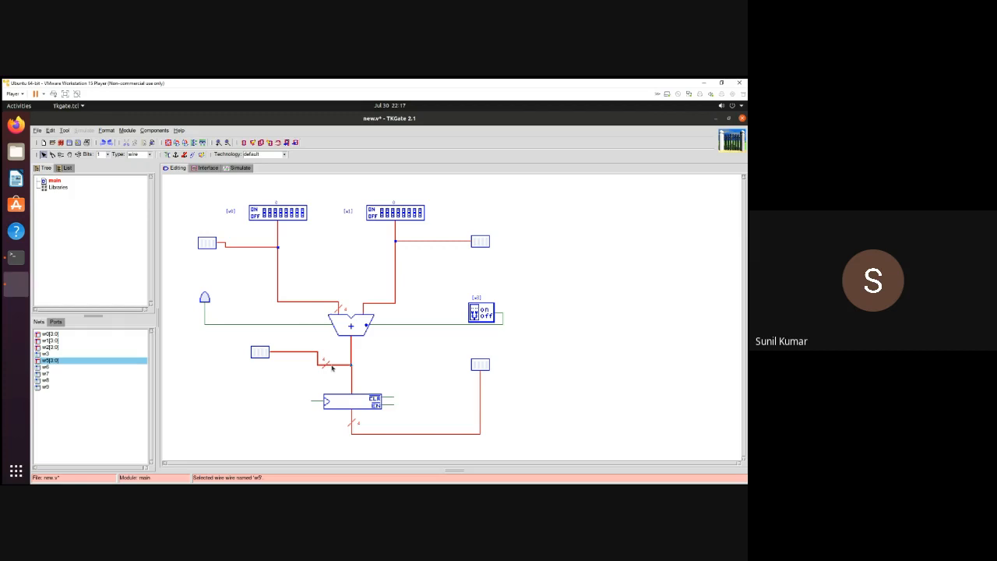
left_click(388, 370)
- Add a switch to the left of the register and connect it to the register's clock input
right_click(275, 403)
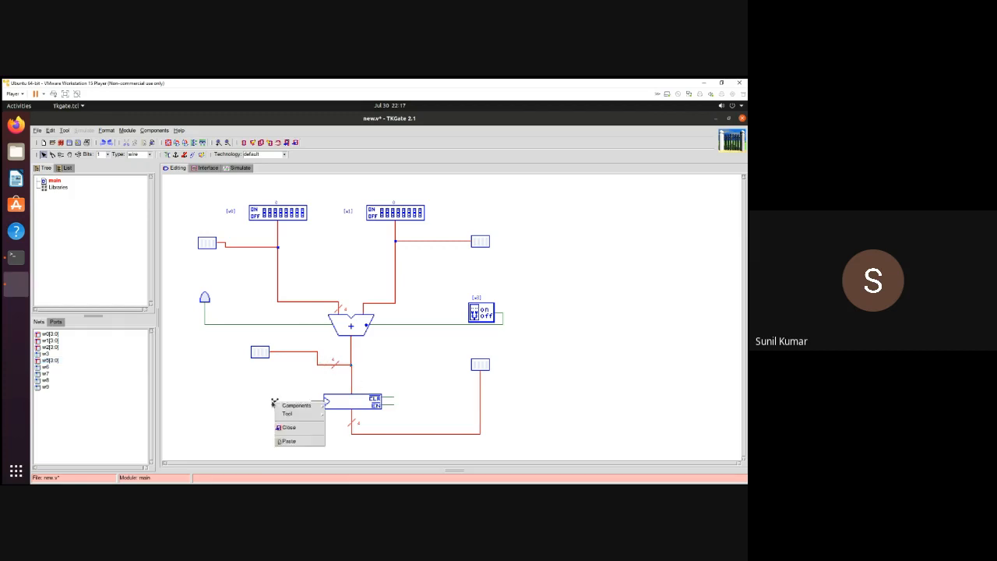
right_click(214, 392)
left_click(214, 391)
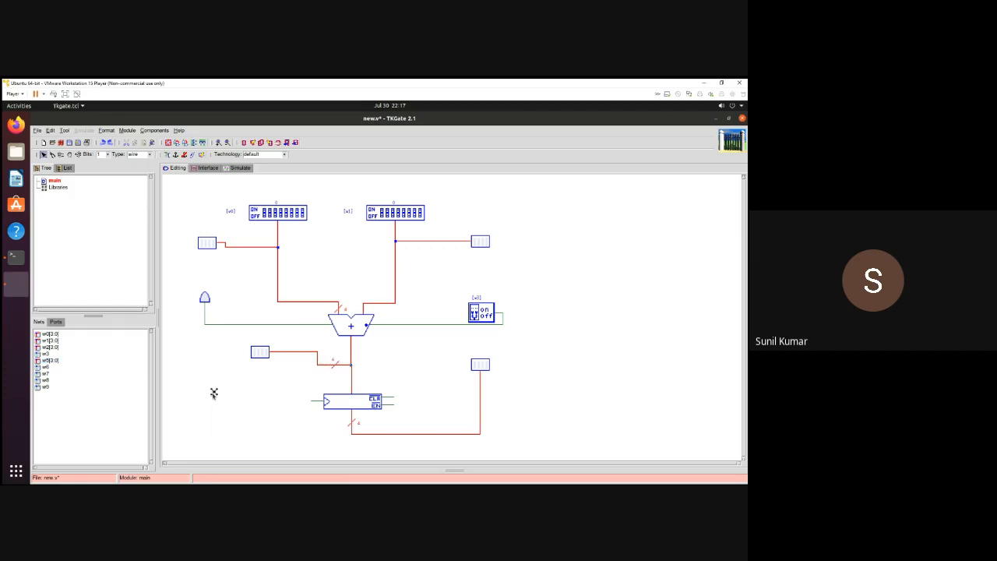
right_click(209, 383)
mouse_move(218, 390)
mouse_move(277, 391)
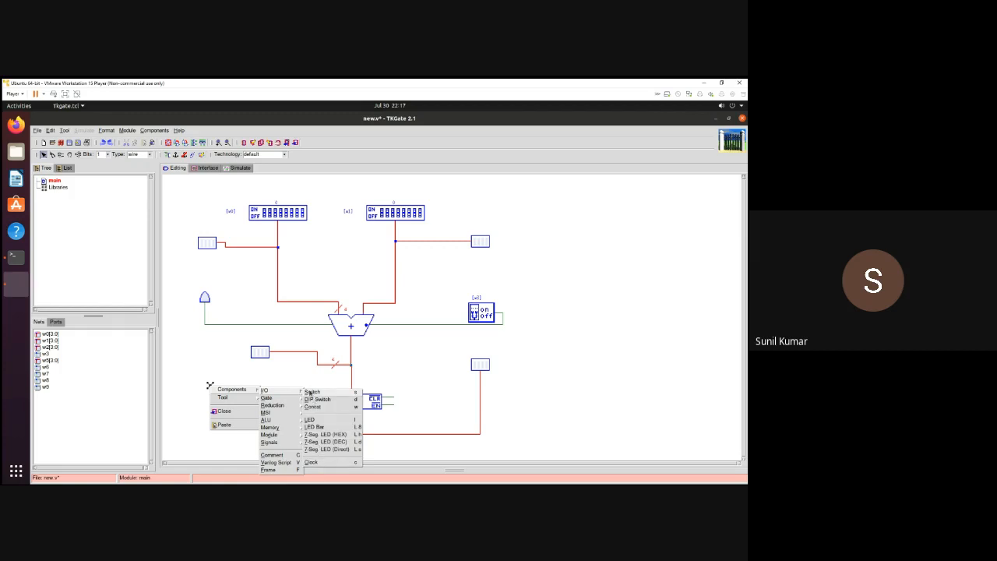
left_click(311, 392)
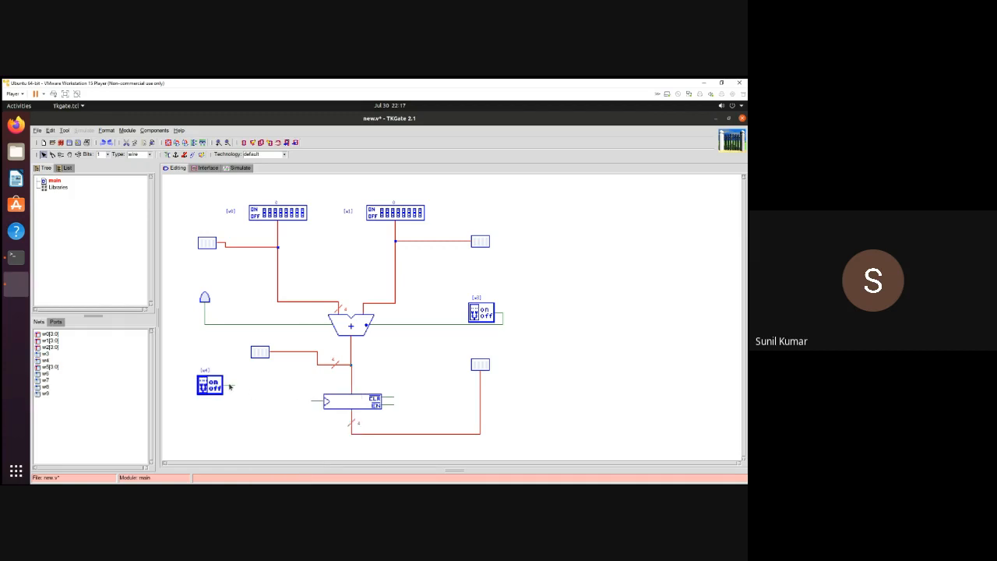
left_click_drag(232, 389, 310, 402)
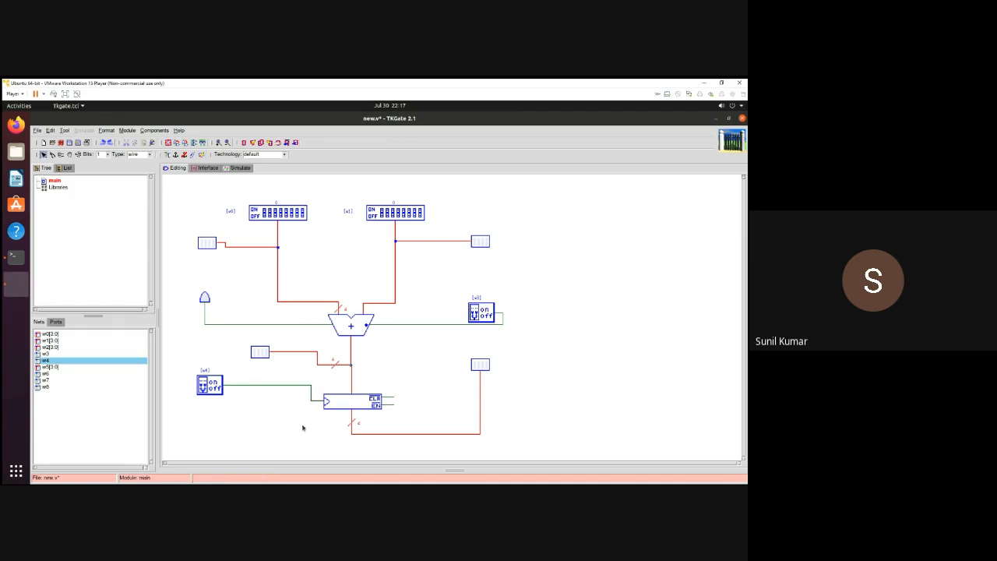
left_click(303, 427)
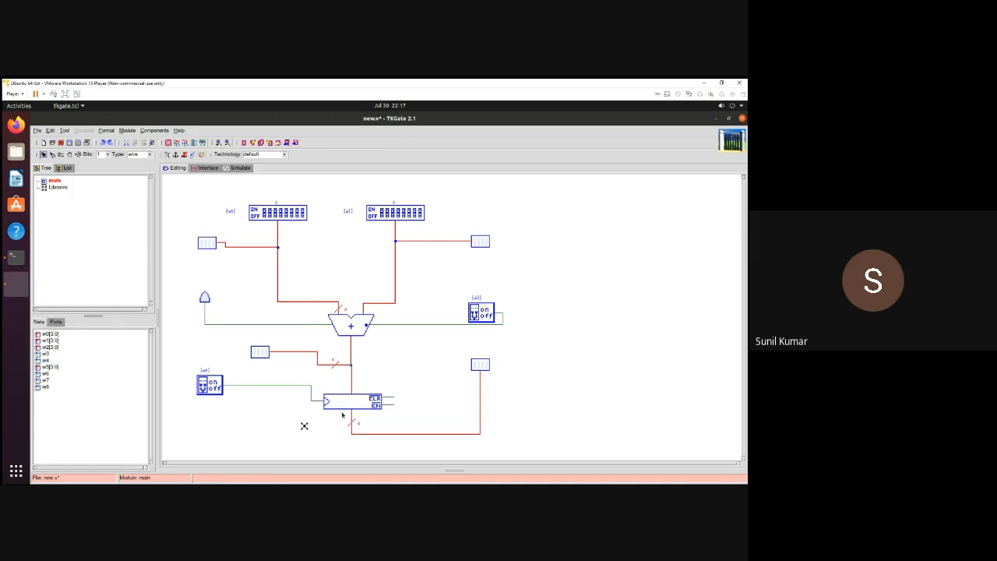
- Add a ground symbol to the right of the register and connect it to the EN input
right_click(397, 365)
mouse_move(399, 363)
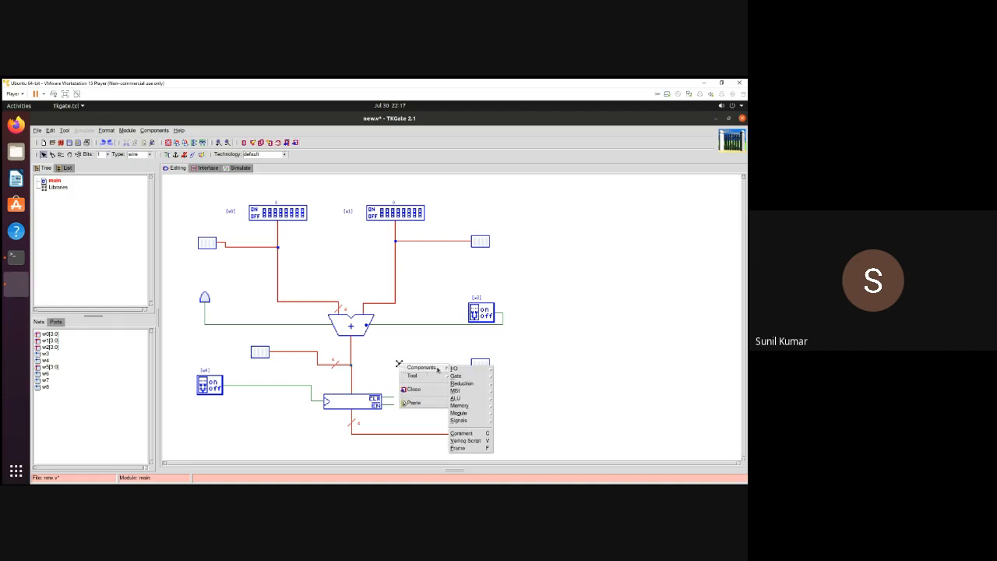
mouse_move(466, 414)
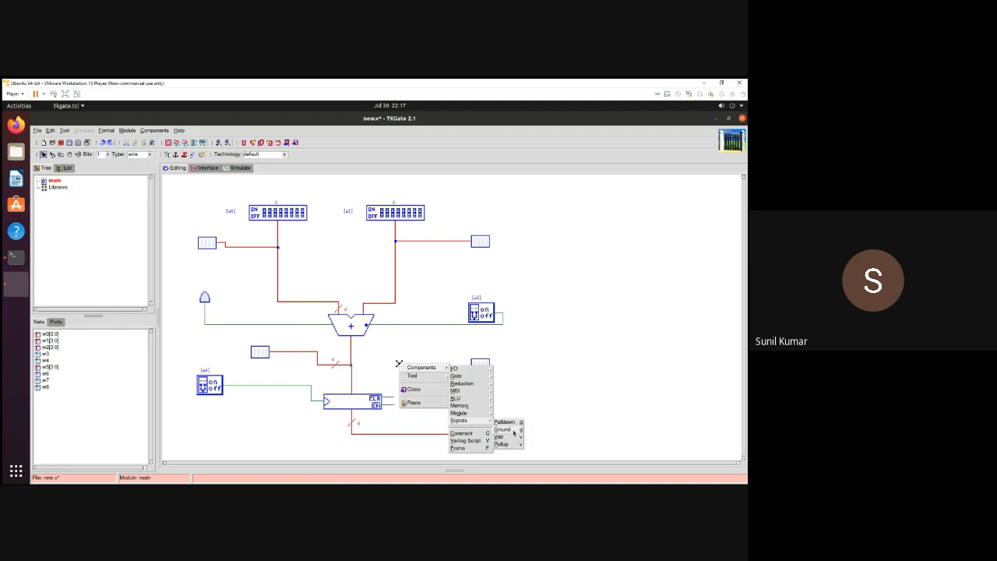
left_click(504, 429)
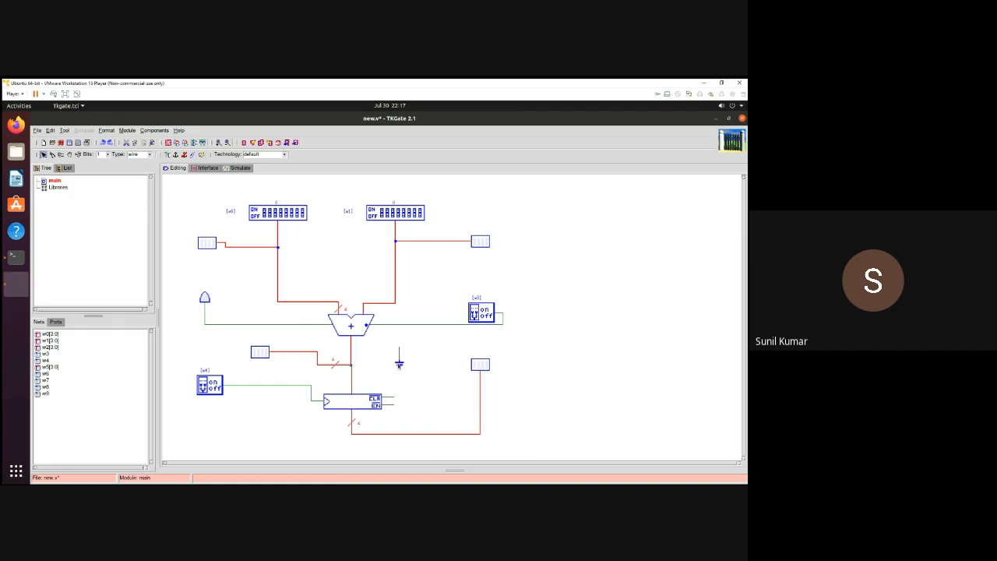
left_click_drag(398, 360, 392, 407)
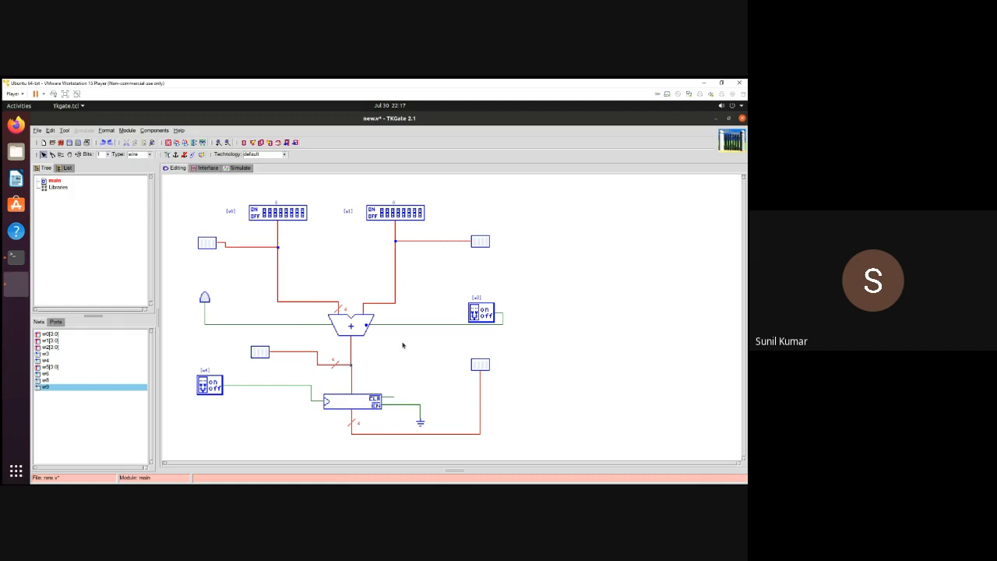
- Add a switch rotated 180 degrees to the right of the register and connect it to the CLR input
right_click(403, 344)
mouse_move(427, 346)
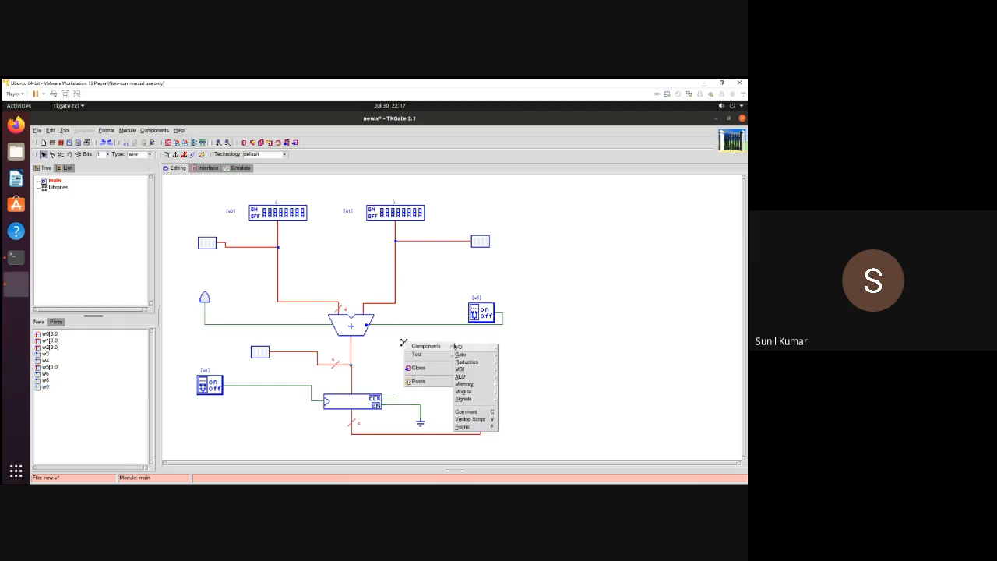
mouse_move(461, 347)
left_click(523, 348)
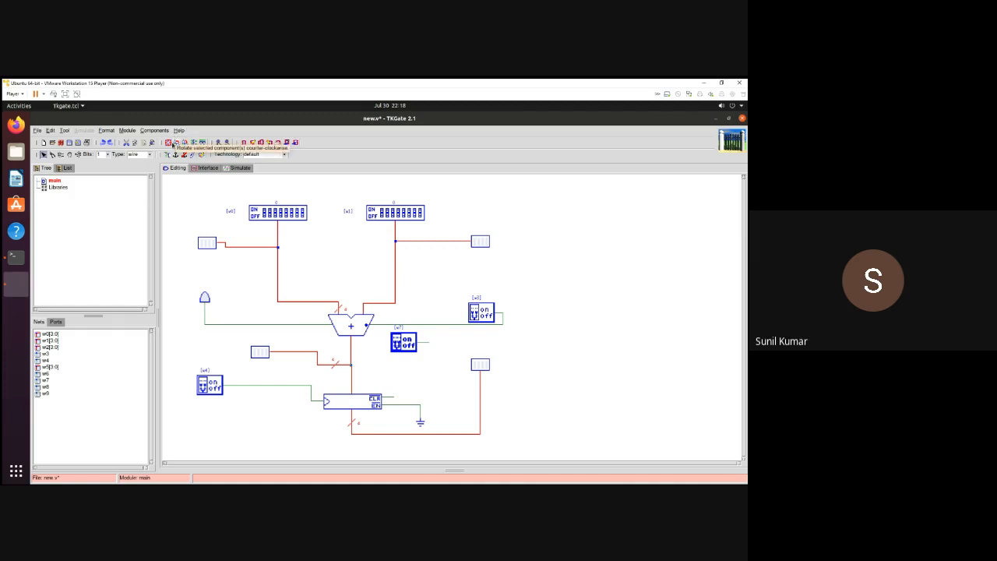
left_click(171, 144)
left_click(173, 145)
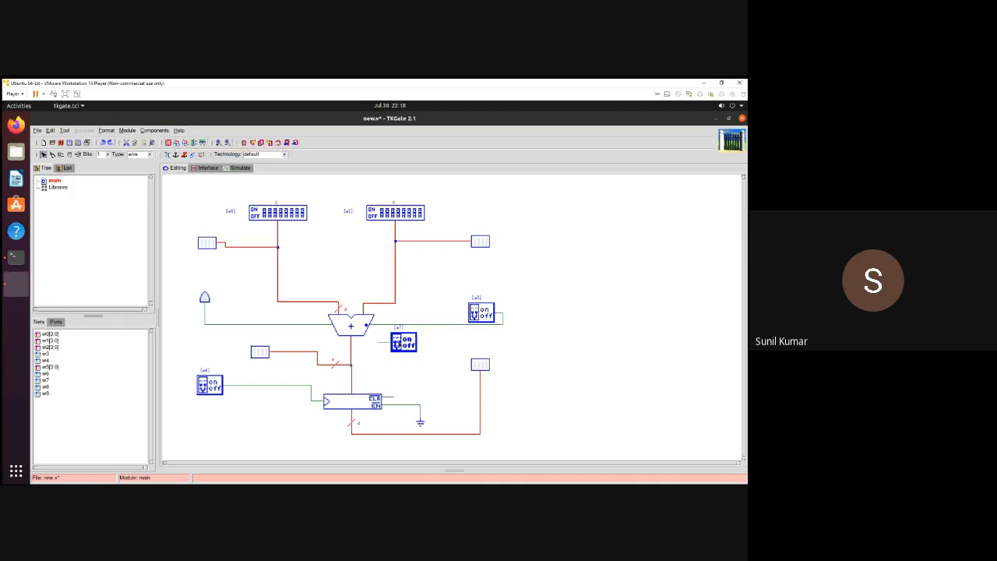
left_click_drag(402, 345, 440, 395)
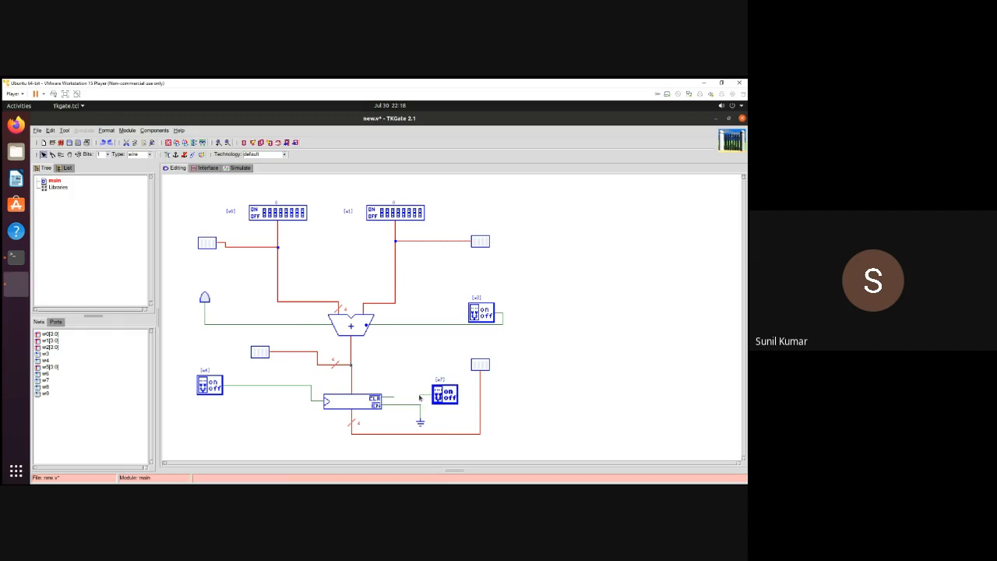
left_click(418, 396)
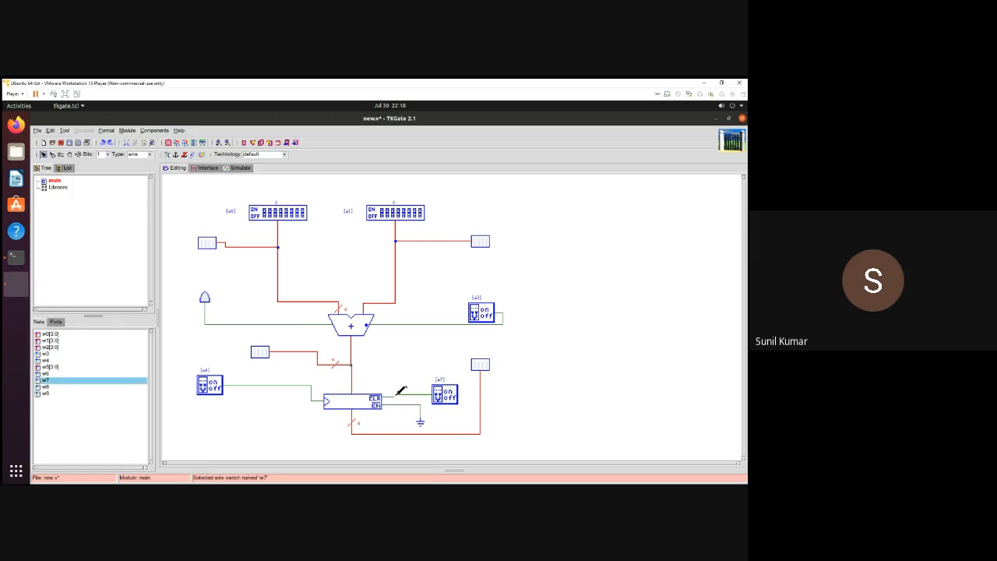
left_click_drag(395, 395, 394, 397)
- Run the circuit simulation and set the first DIP switch (w0) to 4
left_click(243, 169)
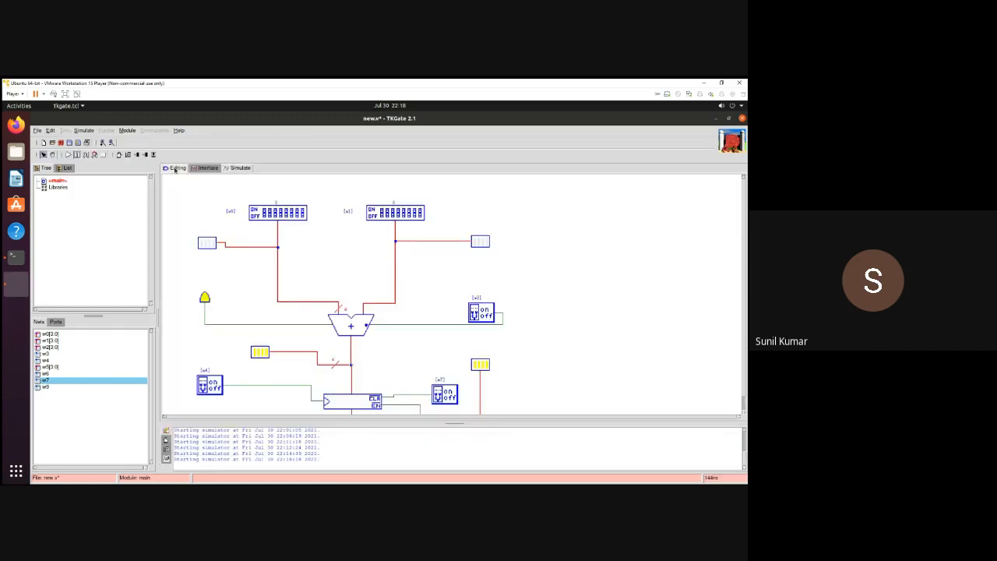
left_click(67, 155)
left_click(283, 211)
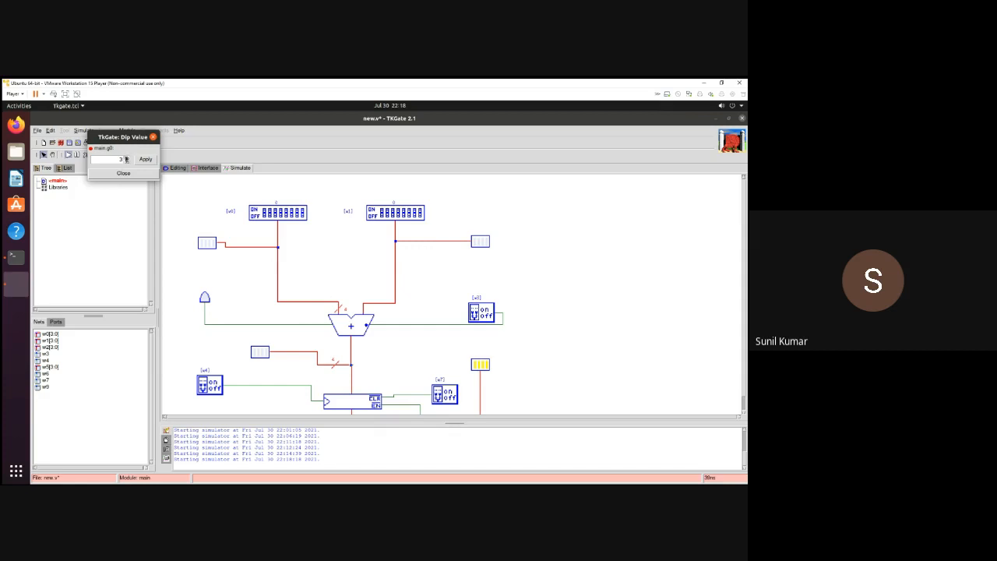
left_click(126, 157)
left_click(144, 159)
left_click(123, 173)
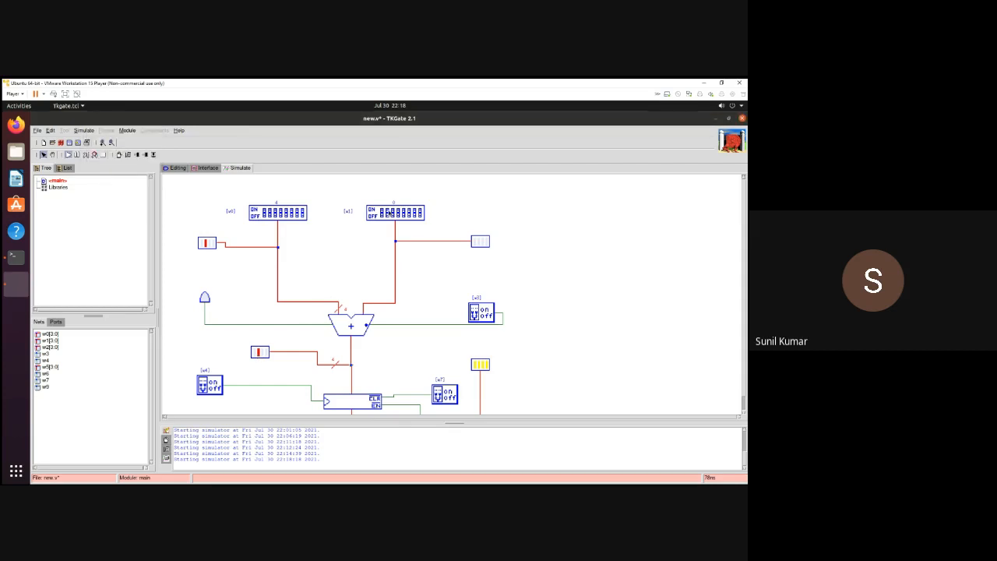
- Set the second DIP switch (w1) to 9 and enlarge the circuit view to include the whole register wiring
left_click(390, 212)
left_click(185, 157)
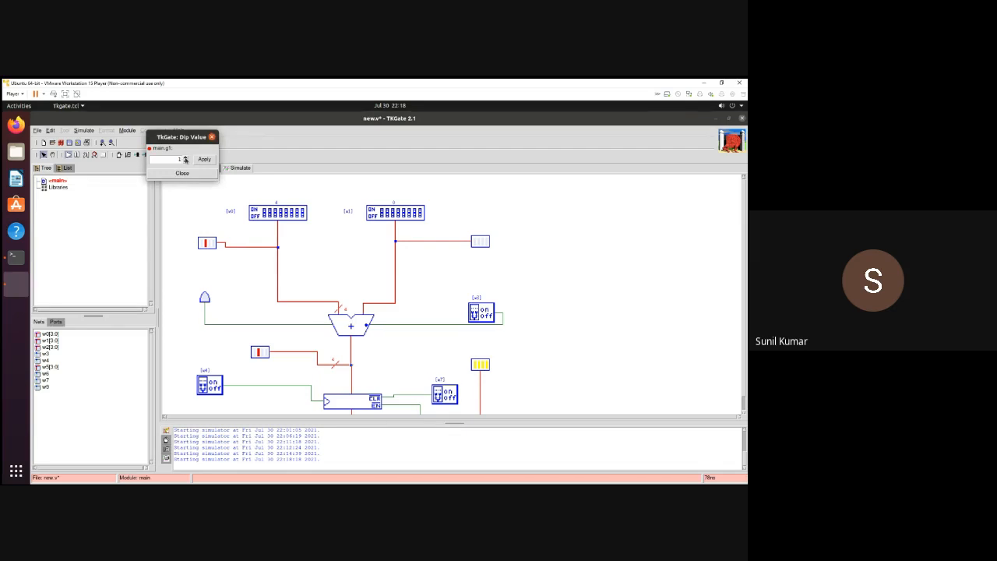
left_click(186, 157)
left_click(185, 157)
left_click(186, 157)
left_click(185, 159)
left_click(185, 158)
left_click(185, 158)
left_click(185, 158)
left_click(203, 159)
left_click_drag(378, 428, 382, 458)
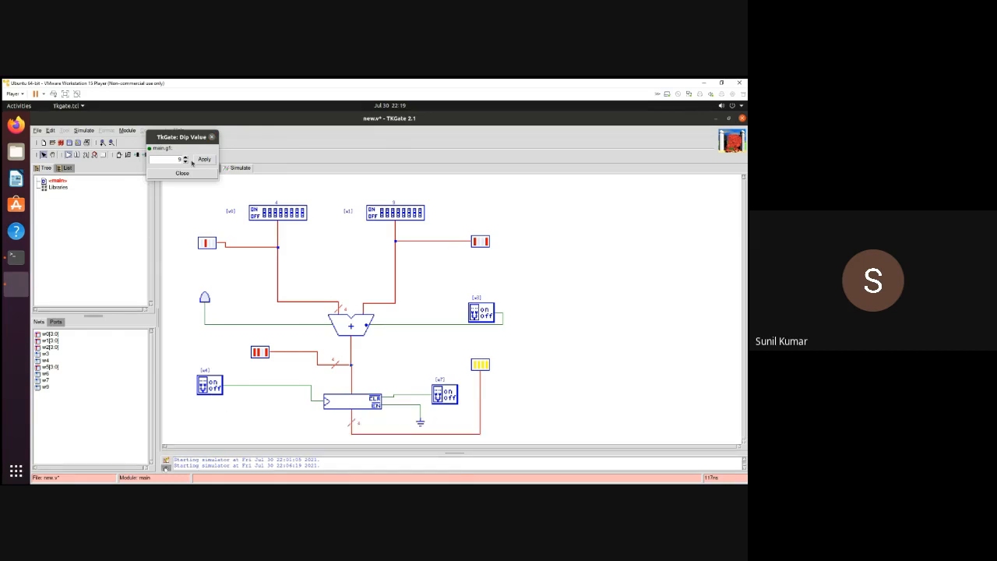
left_click(197, 172)
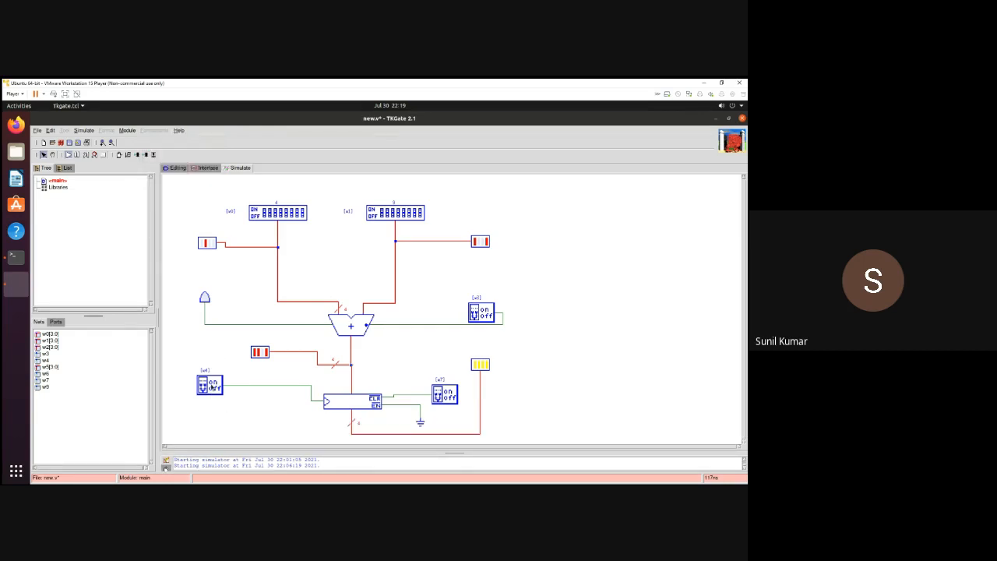
- Turn on the register's CLR switch and toggle its clock switch to on to load the adder's sum
left_click(211, 386)
left_click(208, 388)
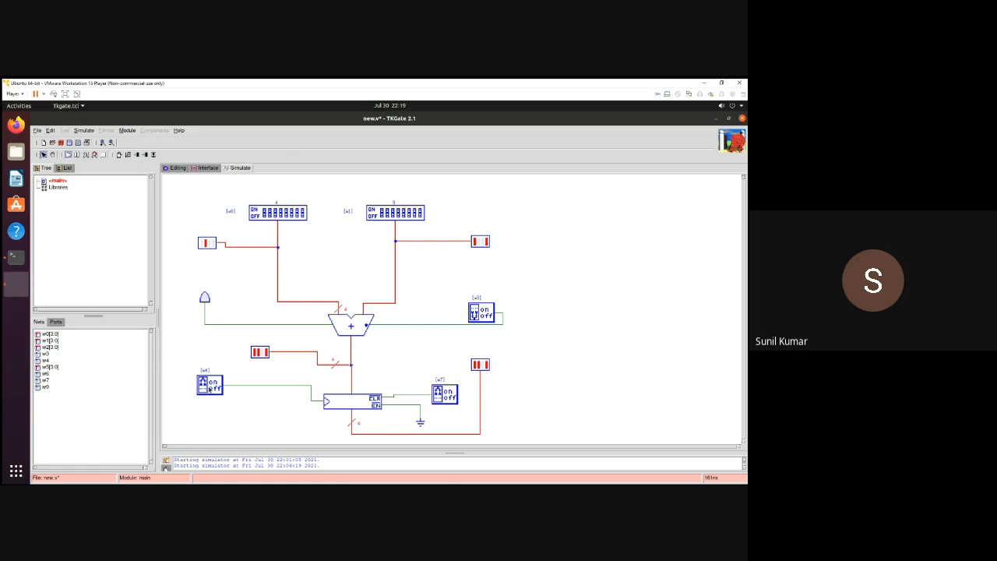
- Set the first DIP switch (w0) to 8 and toggle the register's clock switch to load the new sum
left_click(281, 212)
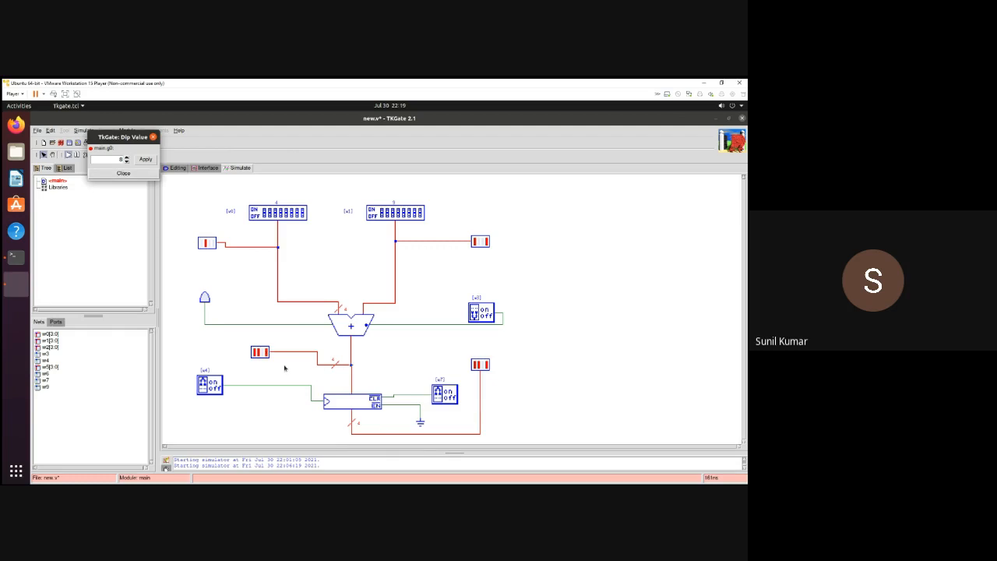
left_click(123, 173)
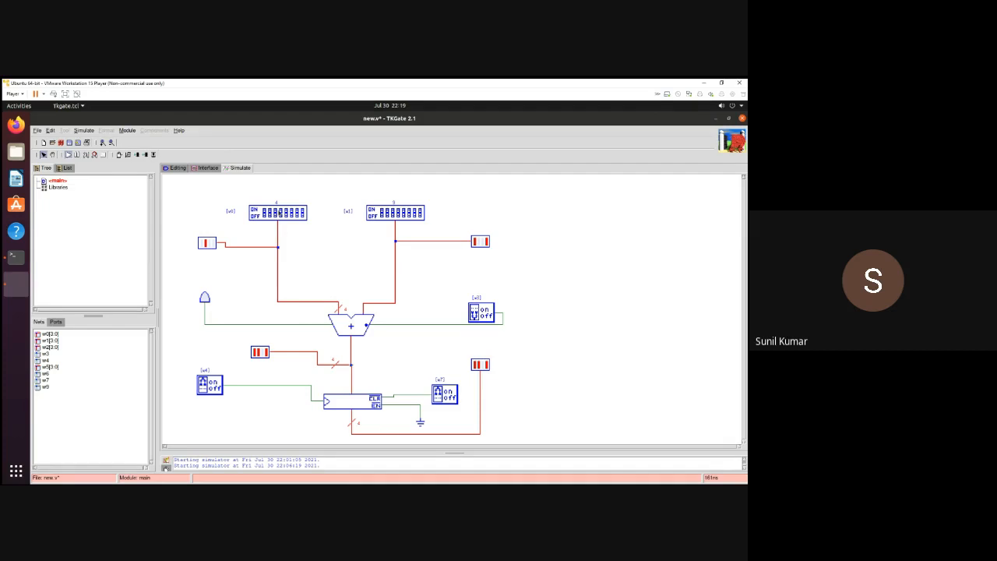
left_click(278, 213)
left_click(127, 157)
left_click(127, 157)
left_click(127, 157)
left_click(127, 157)
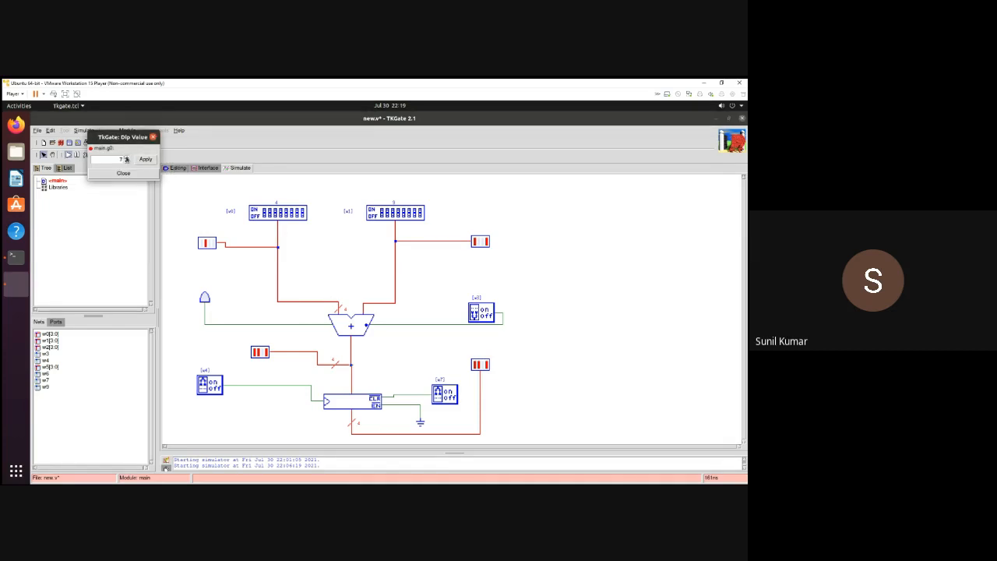
left_click(141, 160)
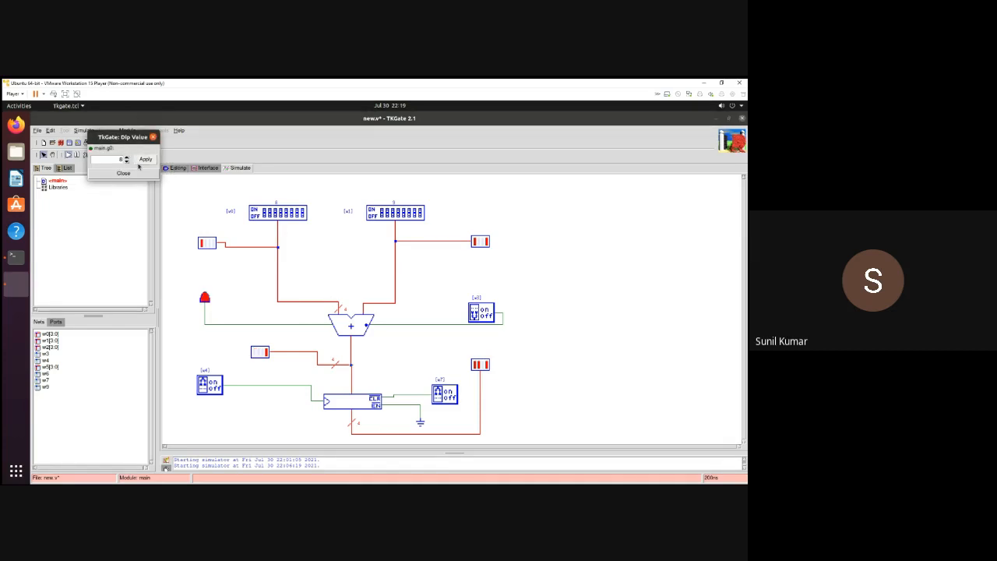
left_click(133, 176)
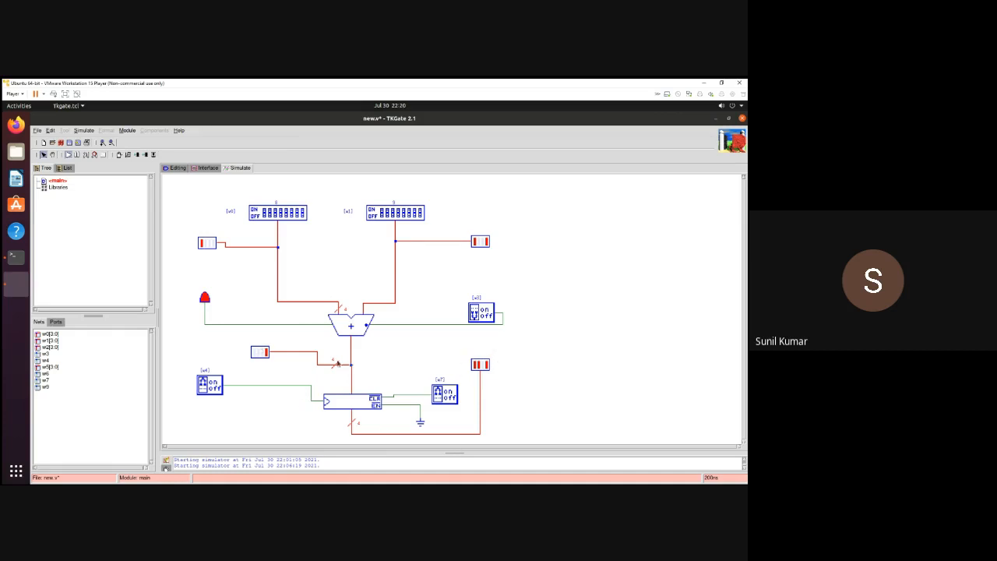
left_click(205, 386)
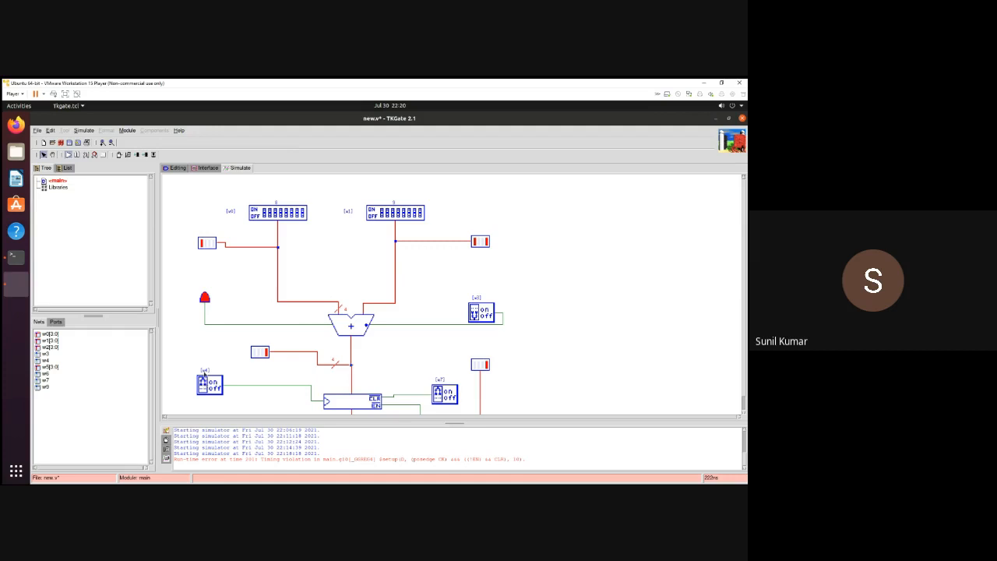
- Return to editing the circuit and delete the adder and the register
left_click(170, 169)
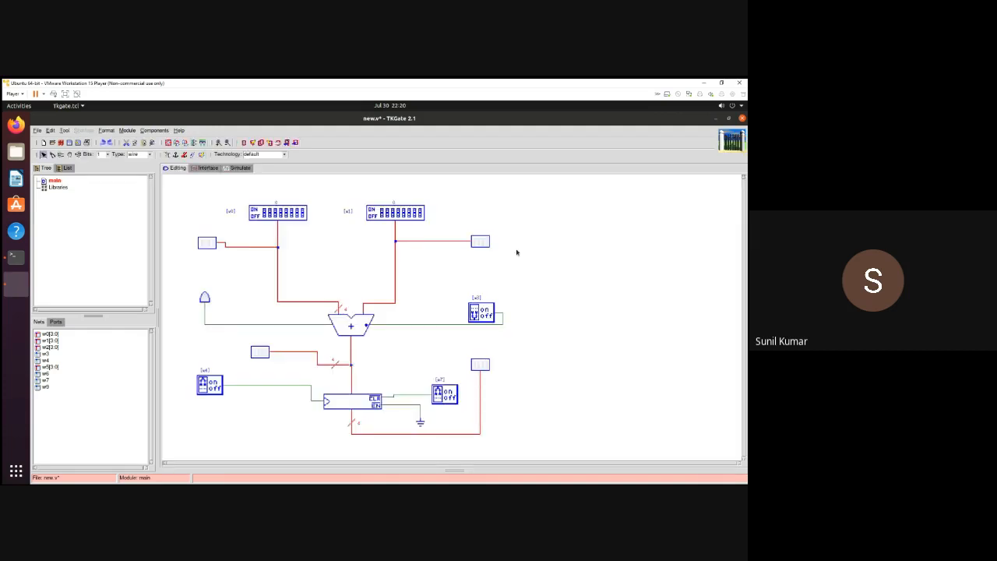
right_click(519, 203)
mouse_move(557, 205)
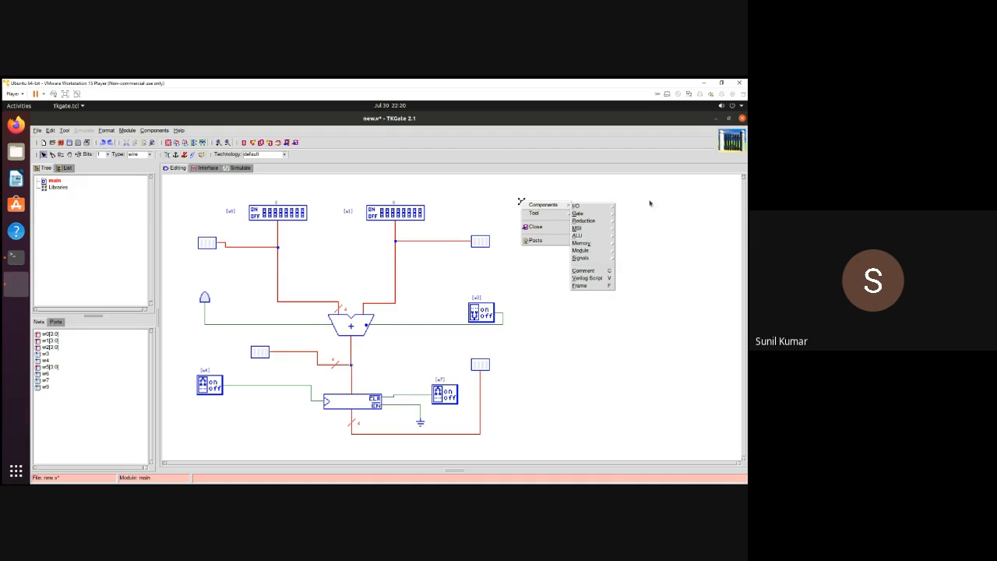
left_click(519, 285)
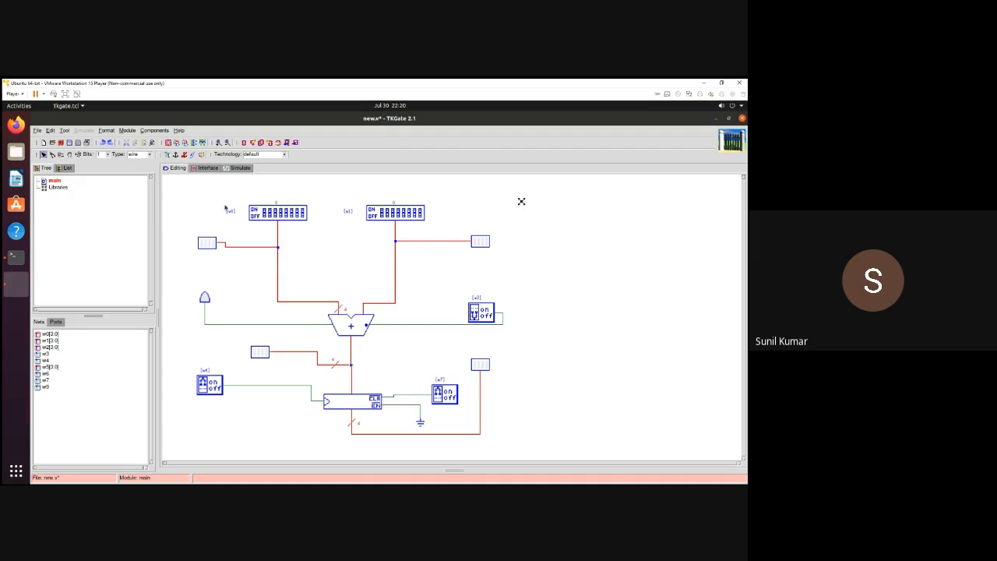
mouse_move(174, 186)
left_mouse_down()
mouse_move(459, 389)
mouse_move(514, 447)
left_mouse_up()
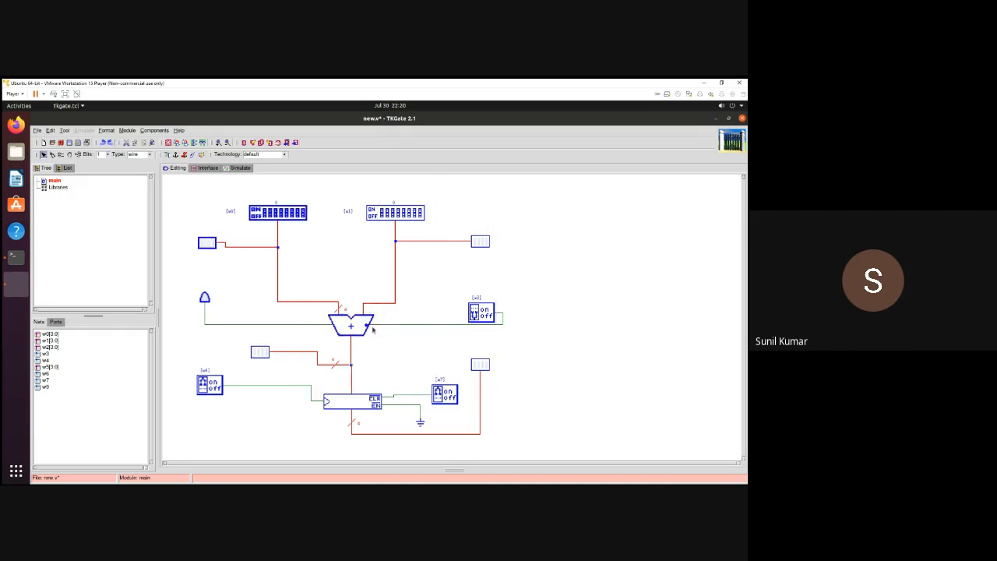
left_click(365, 325)
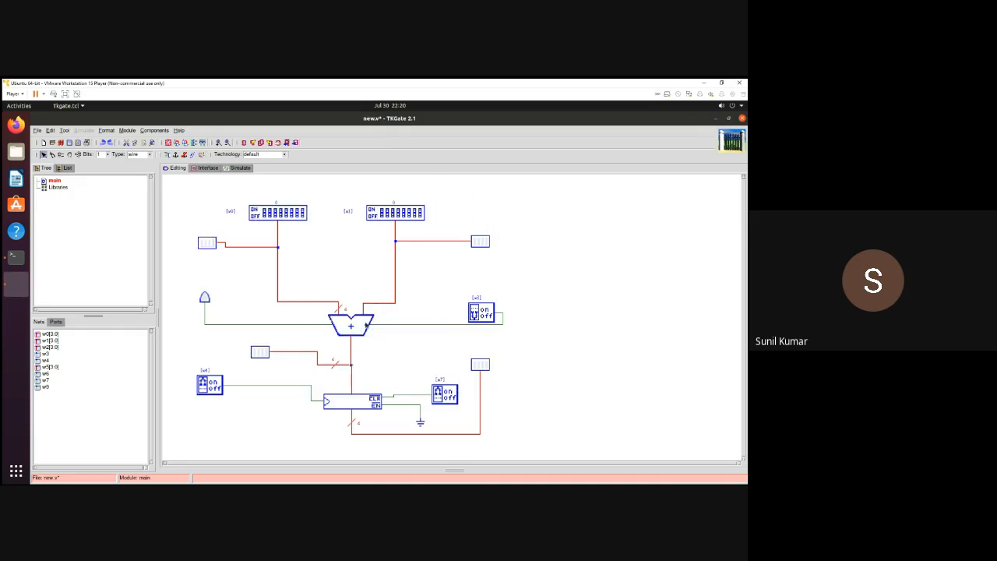
key("Delete")
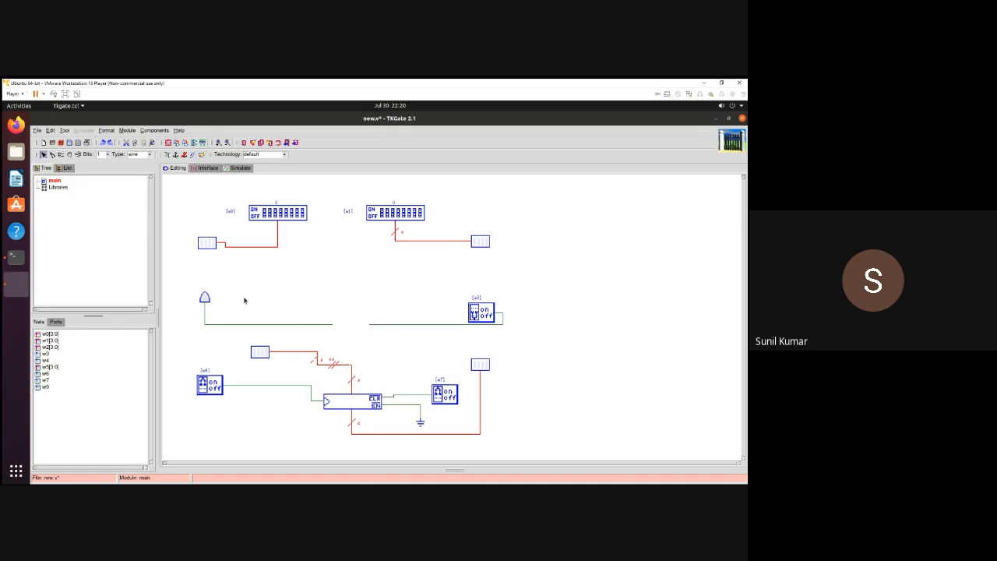
left_click(351, 399)
key("Delete")
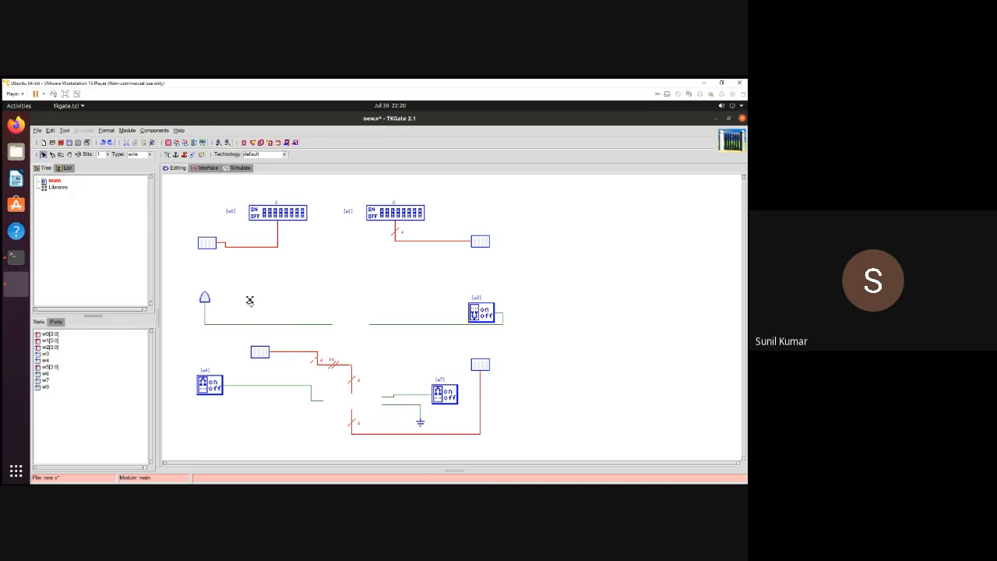
- Delete all remaining switches, LEDs, LED bars, the ground and their wires to leave a blank drawing
mouse_move(250, 300)
left_mouse_down()
mouse_move(378, 445)
mouse_move(455, 460)
left_mouse_up()
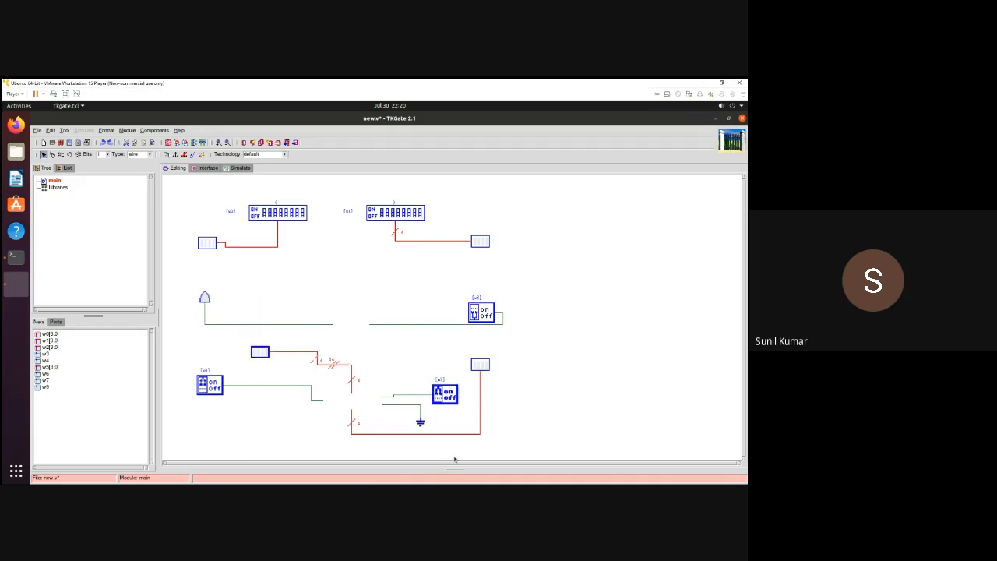
key("Delete")
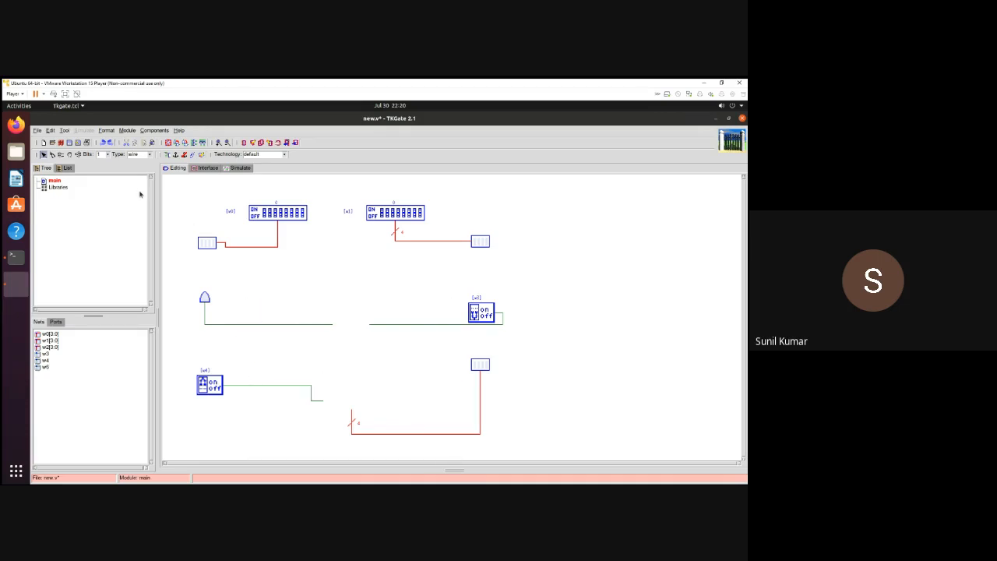
right_click(274, 270)
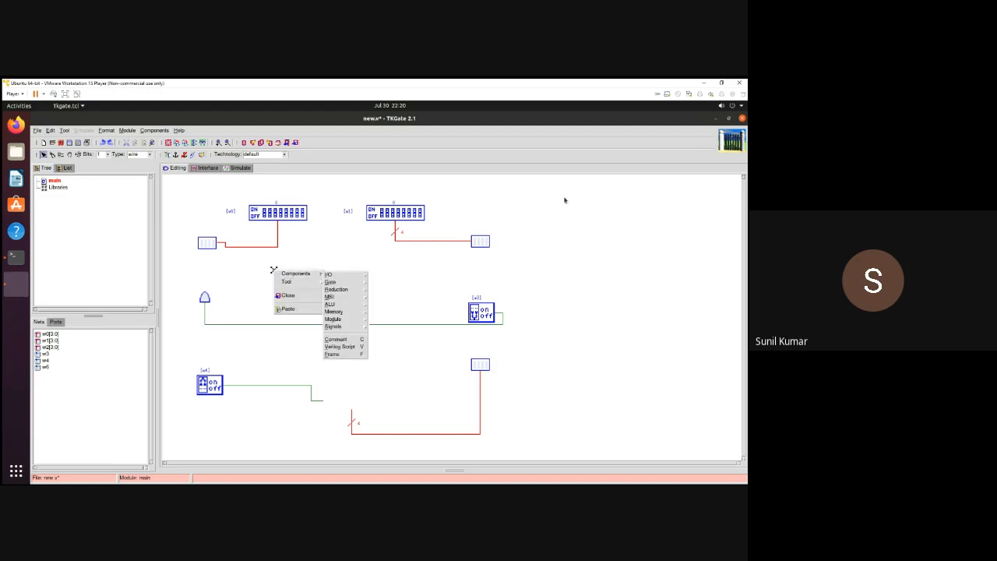
left_click(598, 187)
left_click_drag(597, 188, 168, 457)
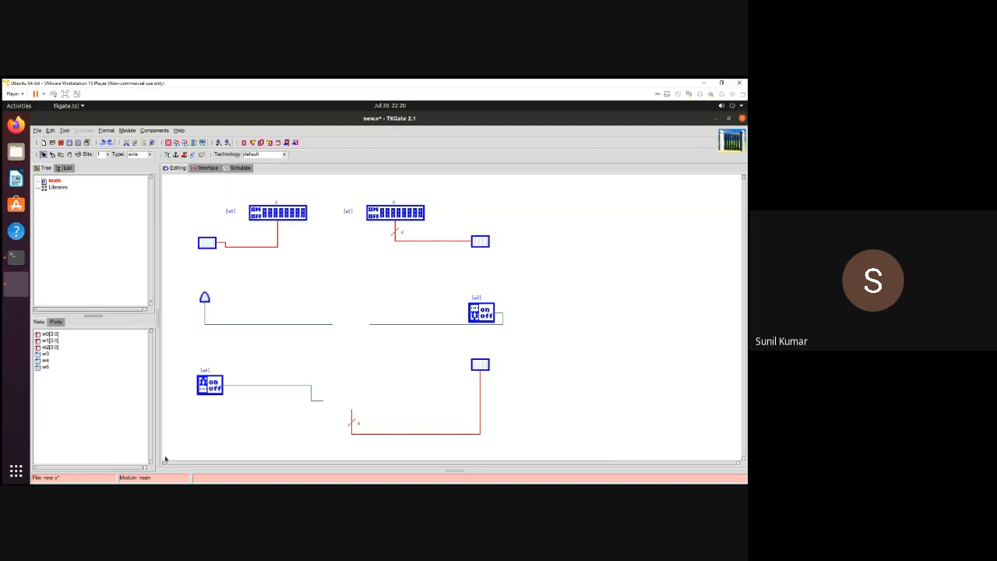
key("Delete")
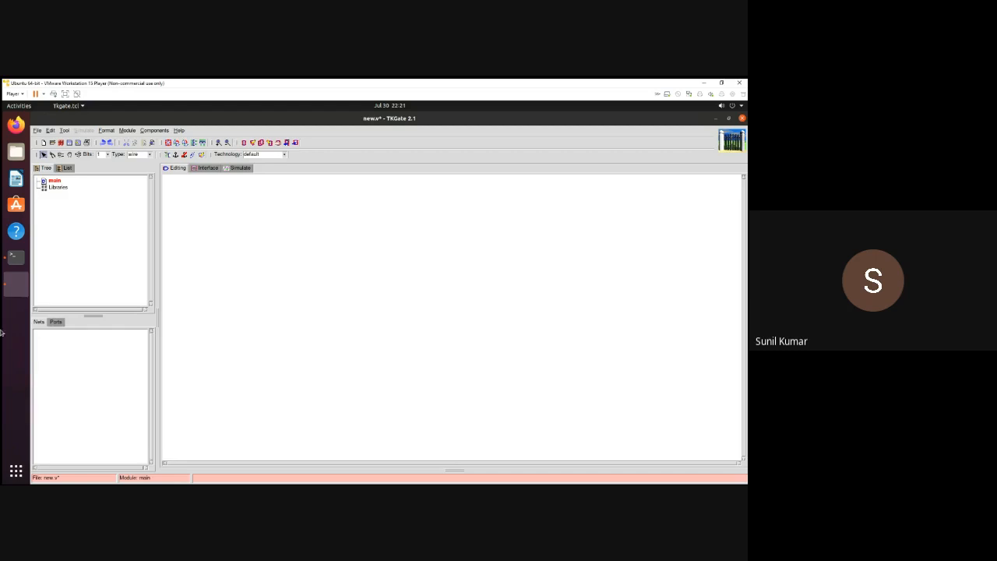
- Add a 4-1 multiplexer near the middle of the drawing, rotated so its inputs face left and its output faces right
right_click(229, 225)
mouse_move(257, 227)
mouse_move(298, 228)
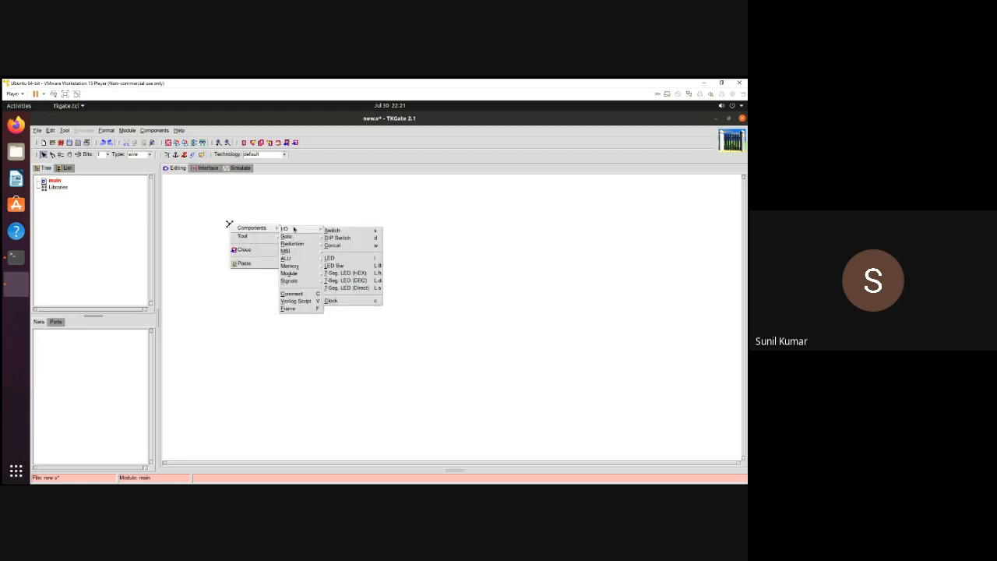
mouse_move(287, 251)
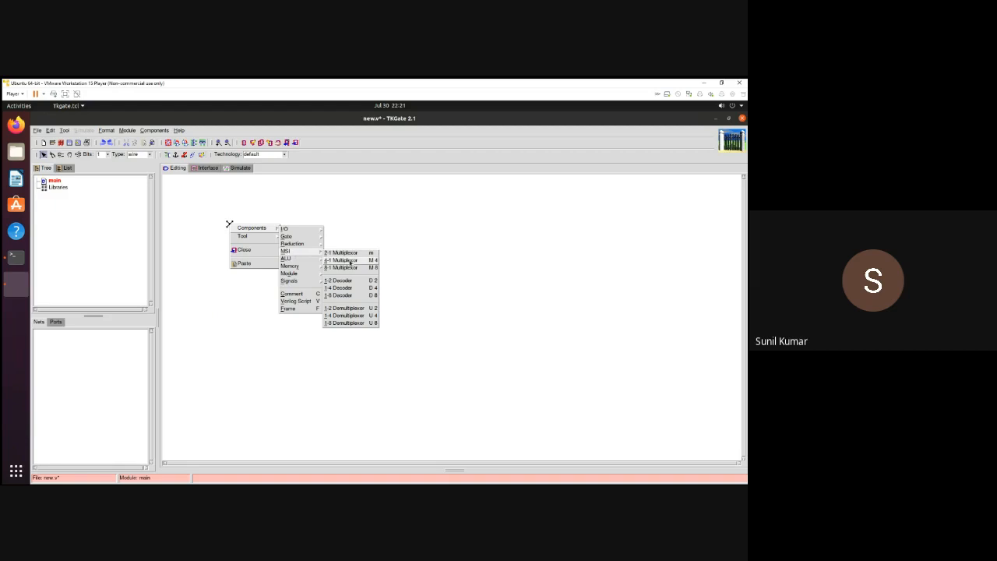
left_click(350, 263)
left_click_drag(229, 222, 402, 298)
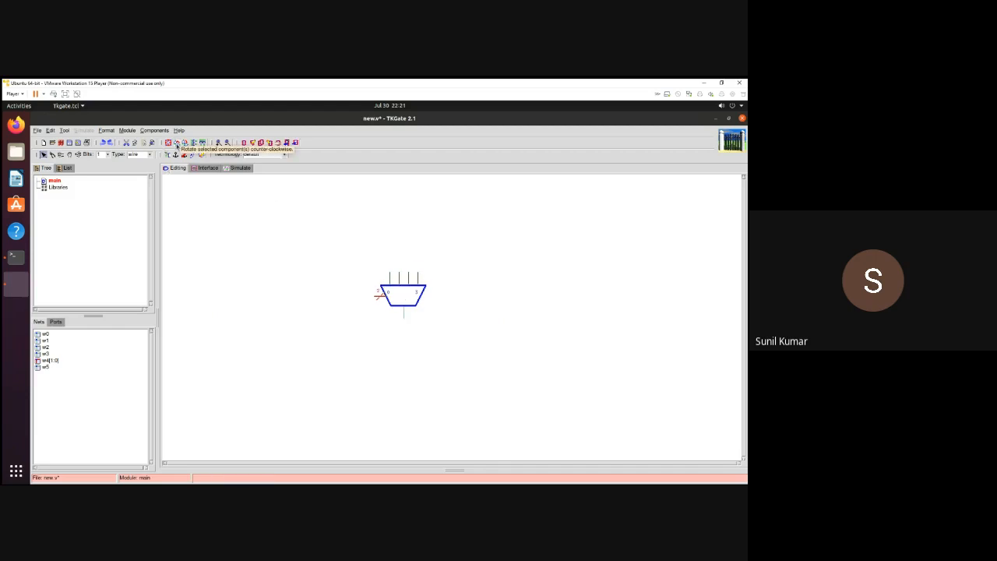
left_click(176, 143)
left_click_drag(399, 300, 395, 298)
- Add four switches in a column to the left of the multiplexer
right_click(204, 223)
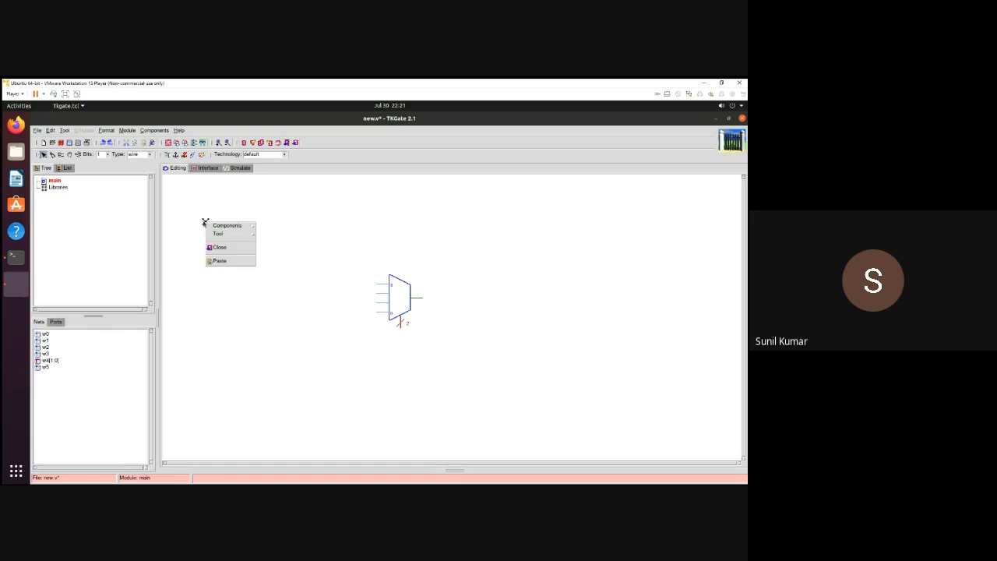
mouse_move(229, 228)
mouse_move(262, 227)
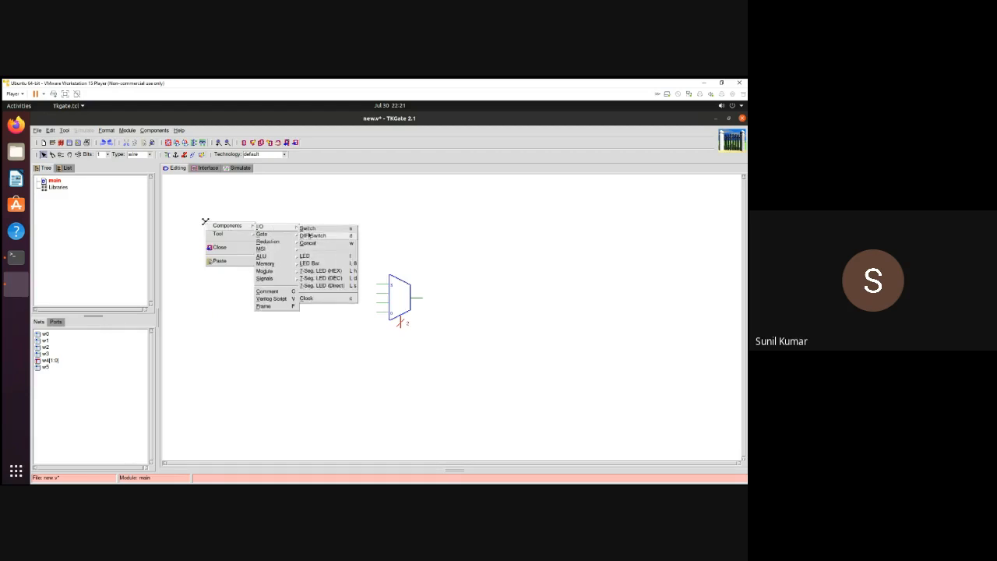
left_click(307, 231)
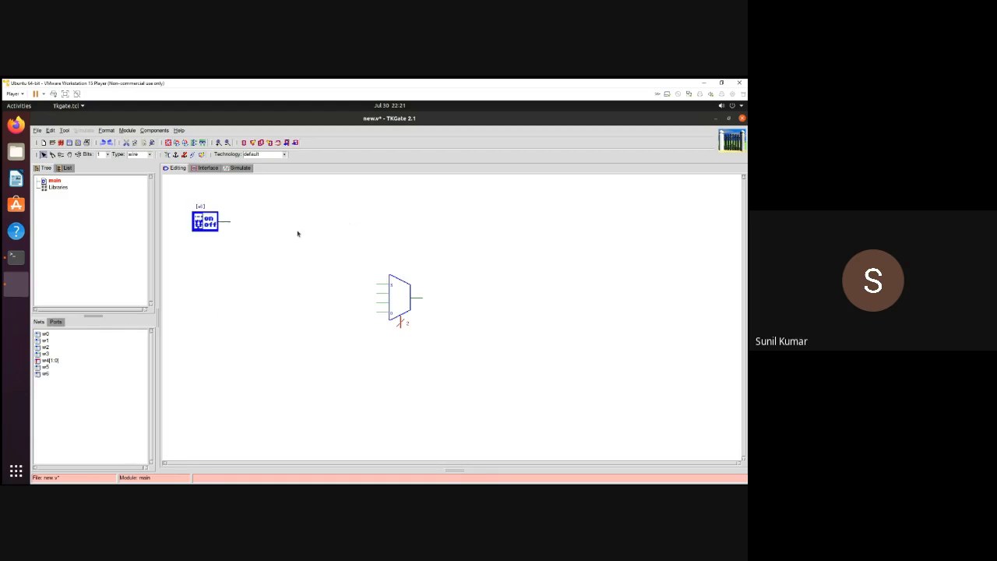
right_click(219, 257)
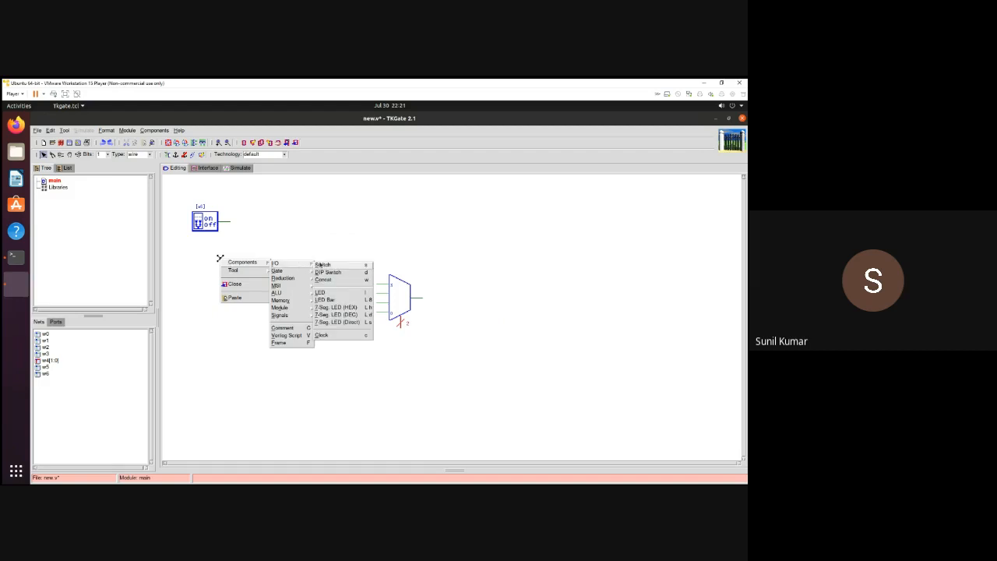
left_click(322, 264)
right_click(200, 300)
mouse_move(268, 309)
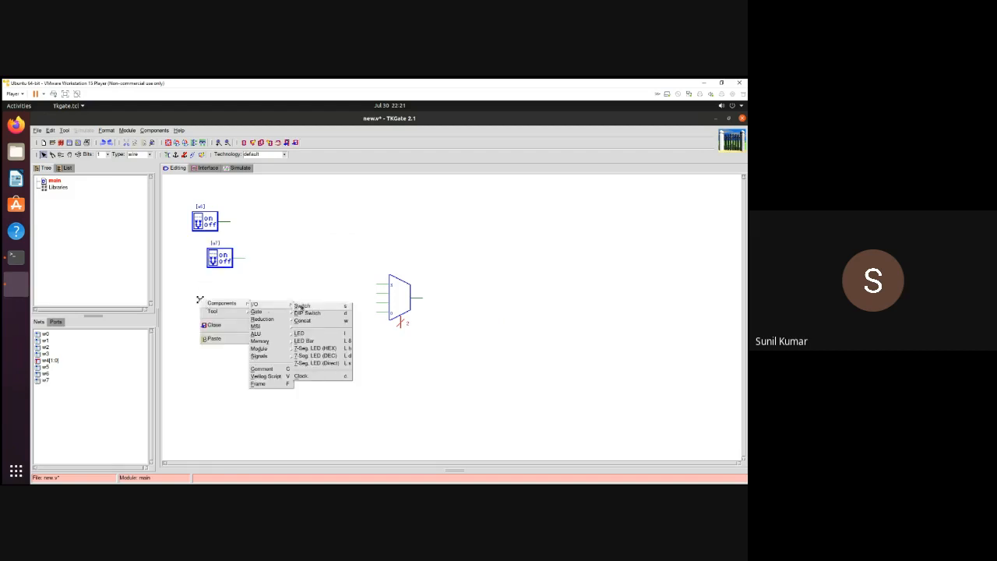
left_click(302, 305)
right_click(208, 337)
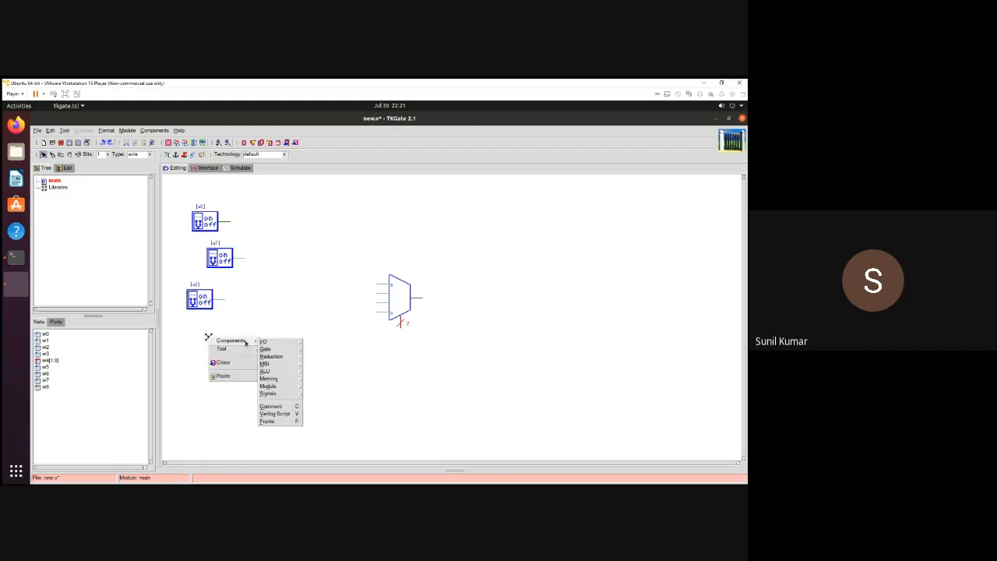
mouse_move(276, 346)
left_click(315, 346)
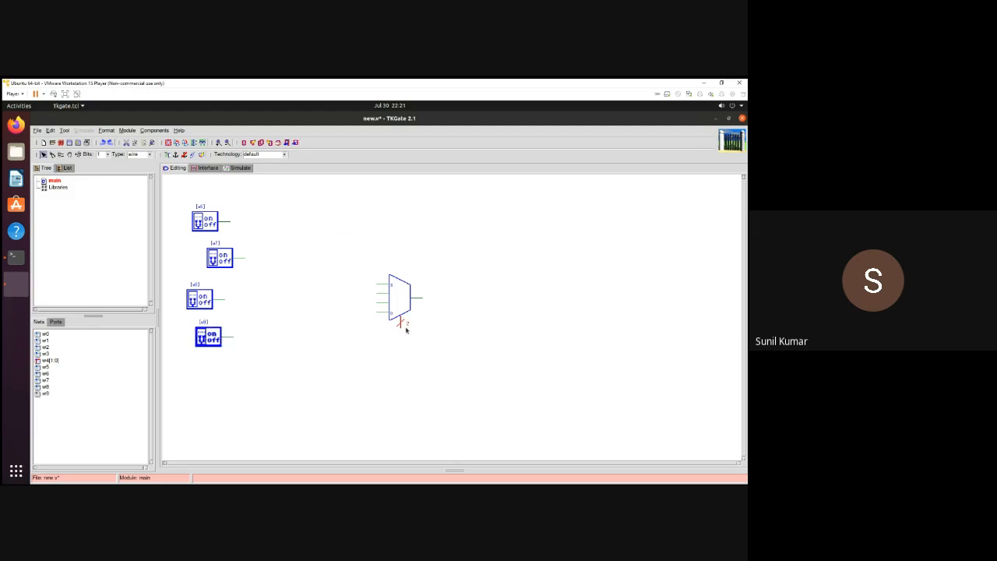
- Add a DIP switch, rotate it 180 degrees and place it directly below the multiplexer
right_click(319, 373)
mouse_move(343, 377)
mouse_move(375, 378)
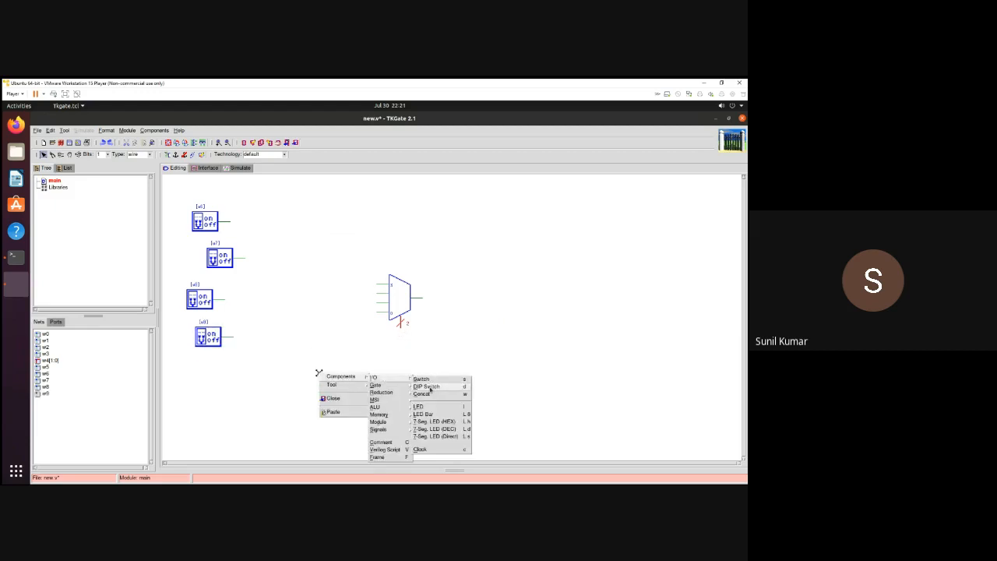
left_click(427, 386)
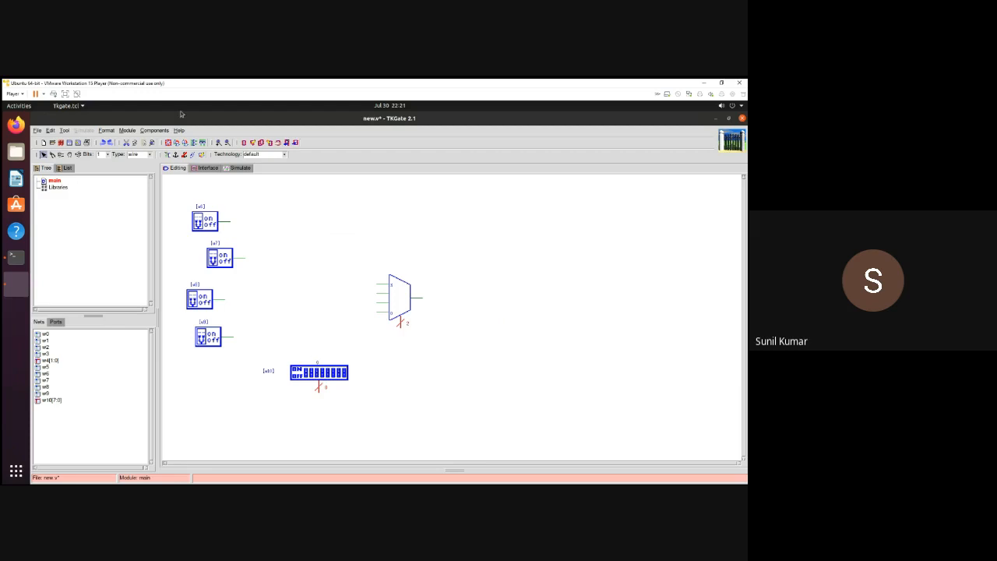
left_click(176, 143)
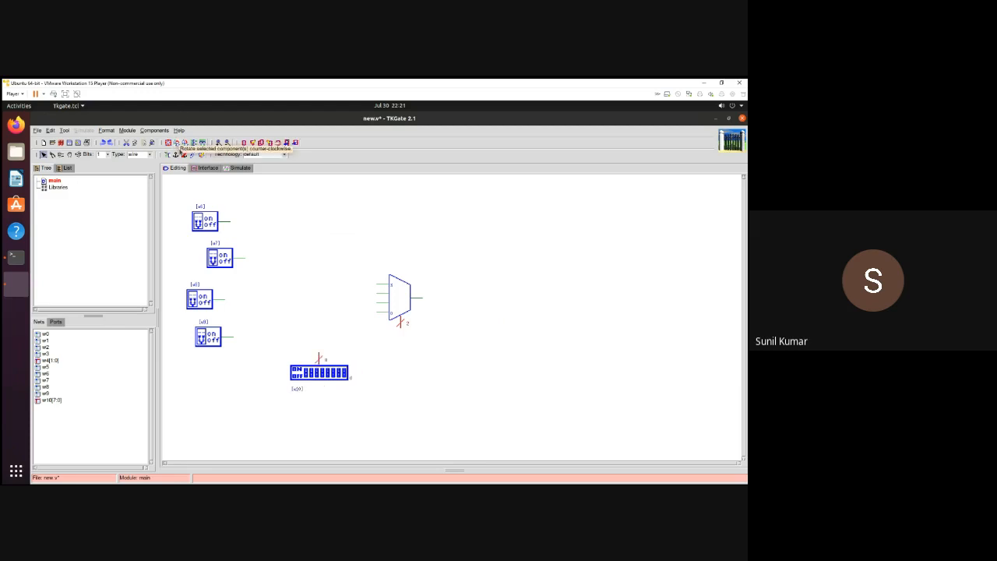
left_click_drag(337, 373, 408, 379)
- Set the DIP switch's output port to 2 bits and connect it to the multiplexer's select input
double_click(408, 379)
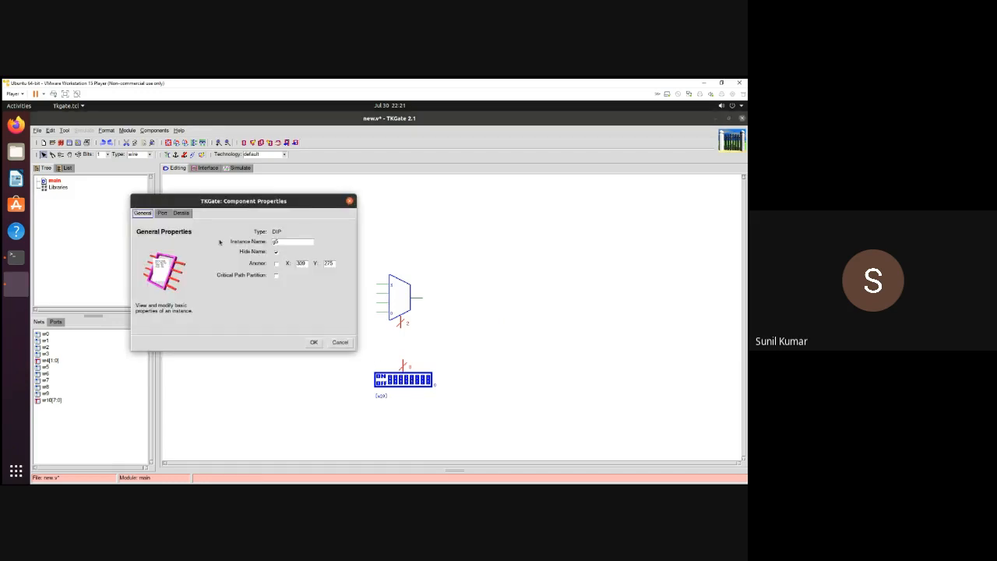
left_click(162, 213)
left_click(331, 244)
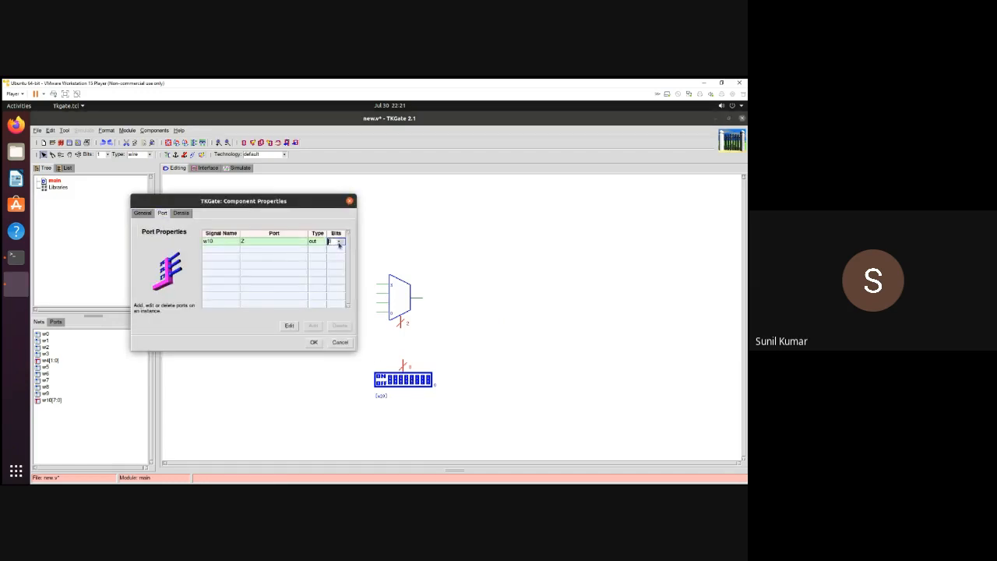
left_click(338, 243)
left_click(329, 257)
left_click(313, 342)
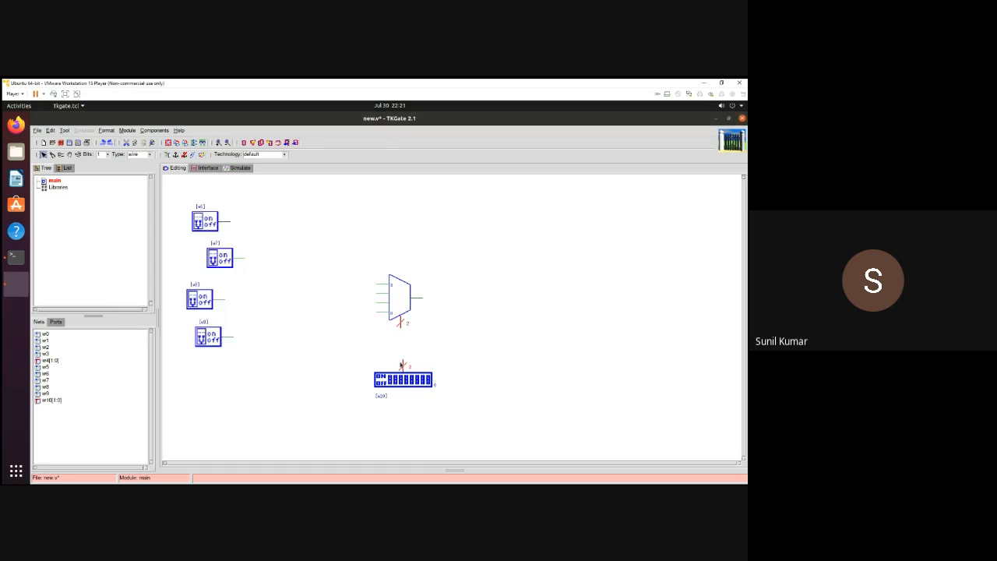
left_click_drag(402, 363, 405, 322)
left_click(435, 347)
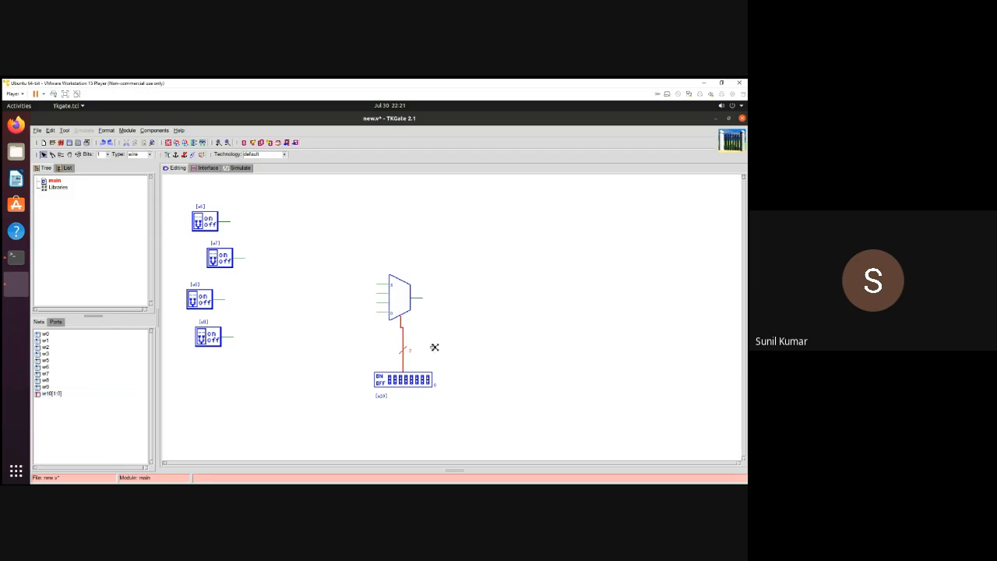
- Wire the four switches to the multiplexer's four data inputs, in order from top to bottom
left_click_drag(224, 224, 379, 285)
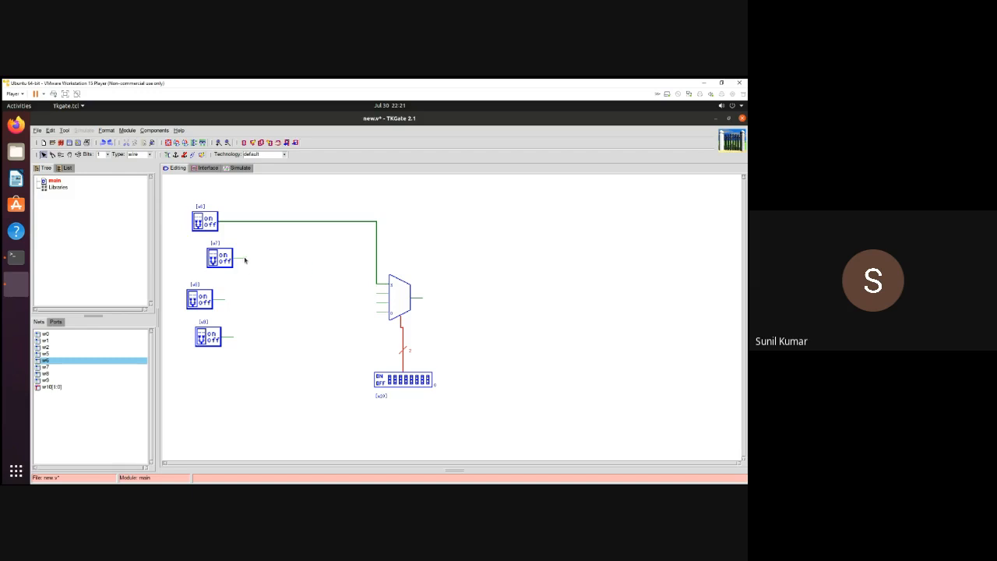
left_click_drag(244, 261, 319, 294)
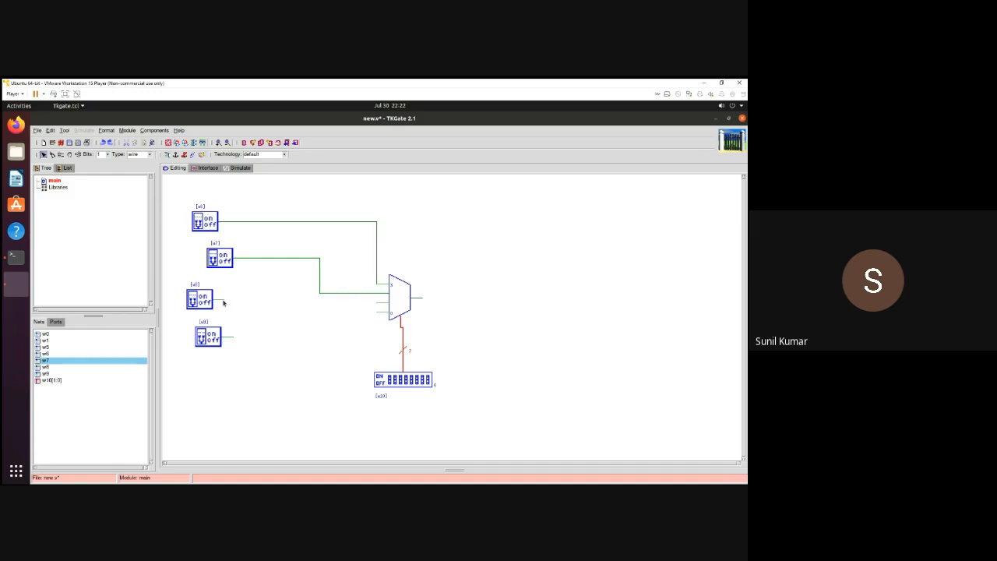
left_click_drag(223, 304, 377, 302)
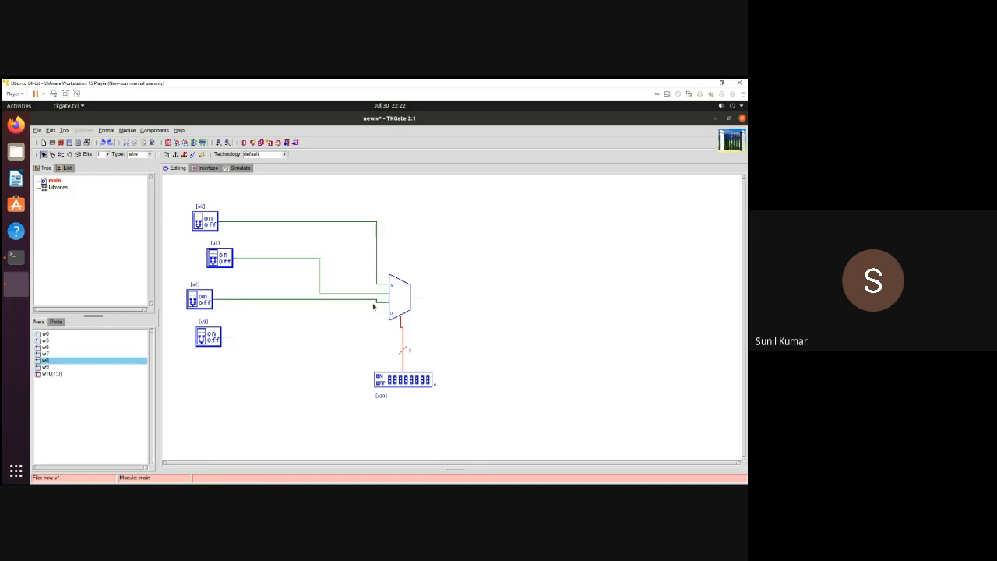
left_click_drag(231, 338, 379, 305)
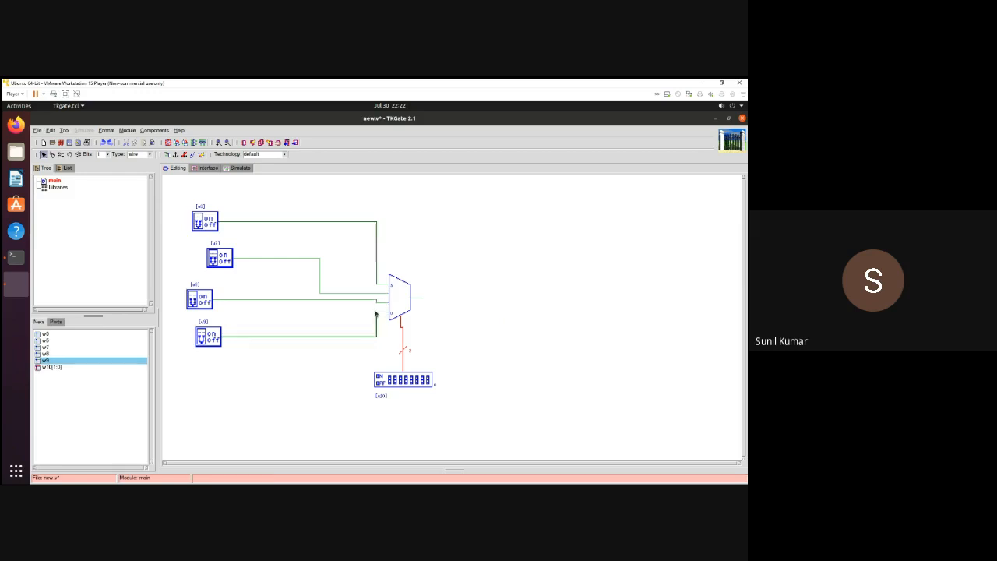
- Add an LED above and to the right of the multiplexer and connect it to the multiplexer's output
right_click(470, 253)
mouse_move(470, 253)
mouse_move(539, 257)
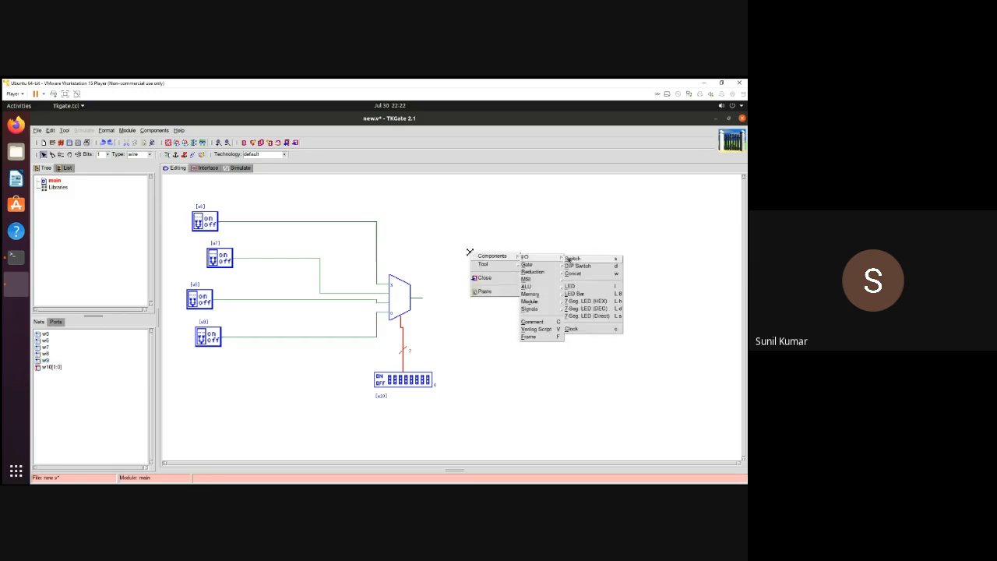
left_click(576, 287)
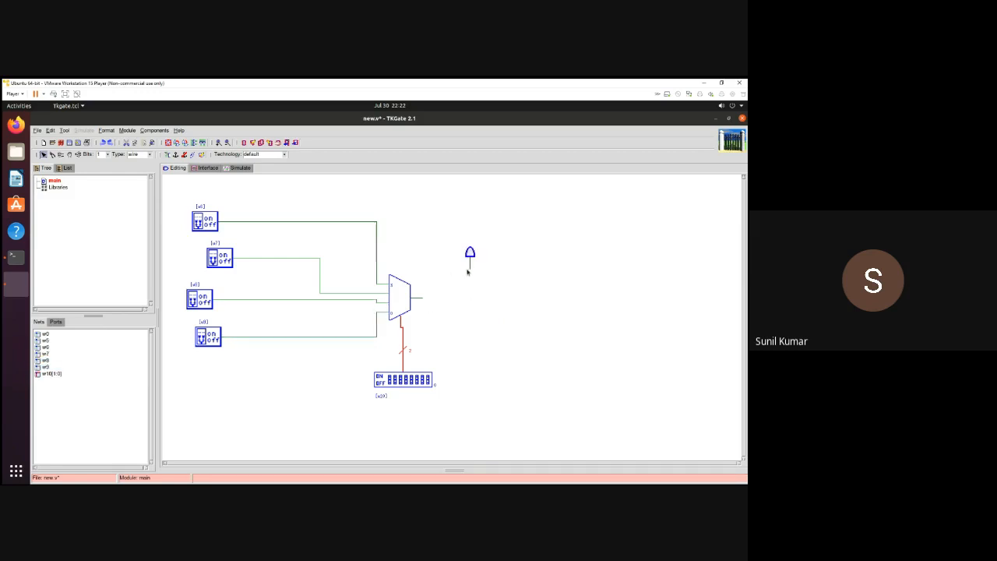
left_click_drag(468, 270, 419, 297)
- Start and run the circuit simulation, and apply a value of 2 to the DIP switch
left_click(240, 167)
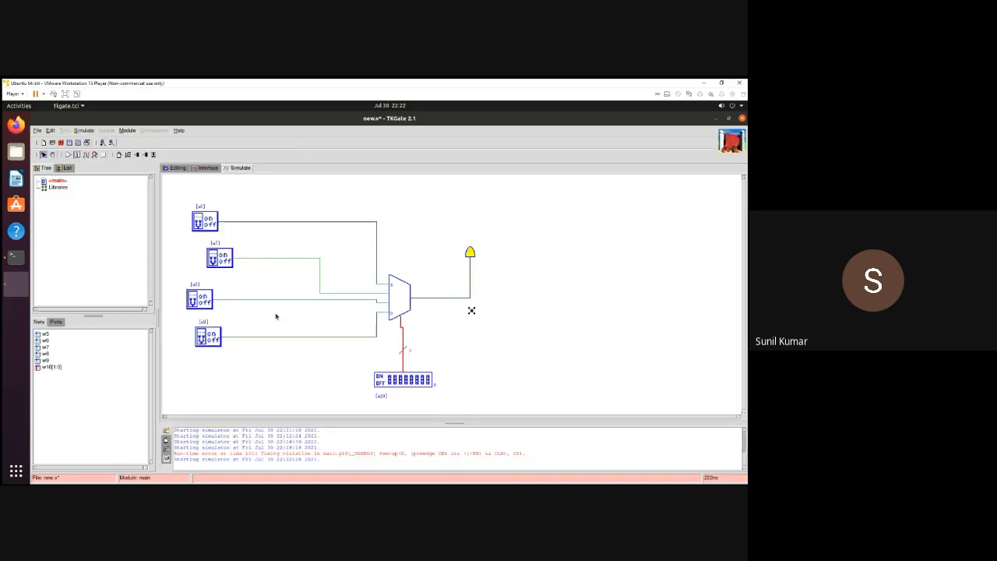
left_click(69, 156)
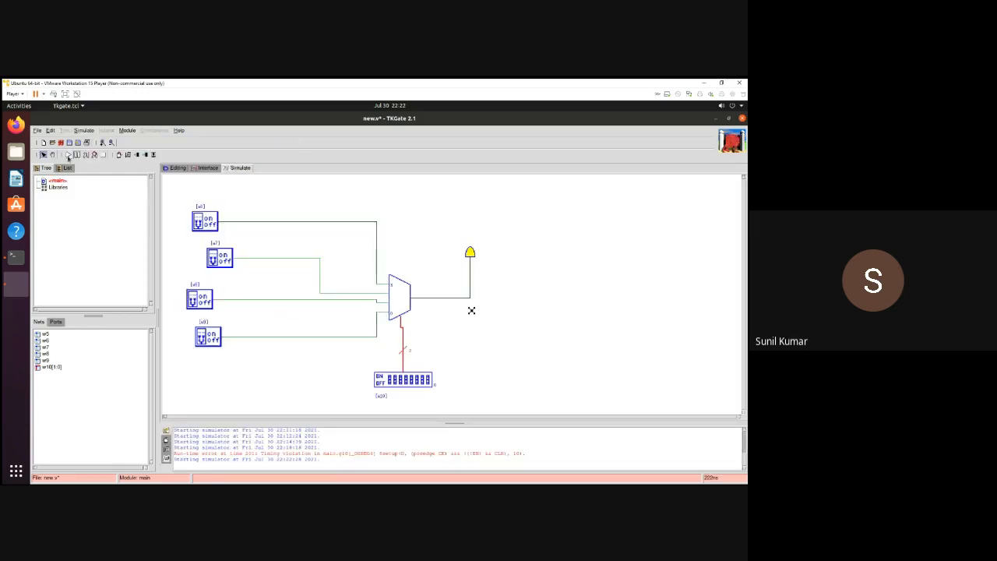
left_click(403, 382)
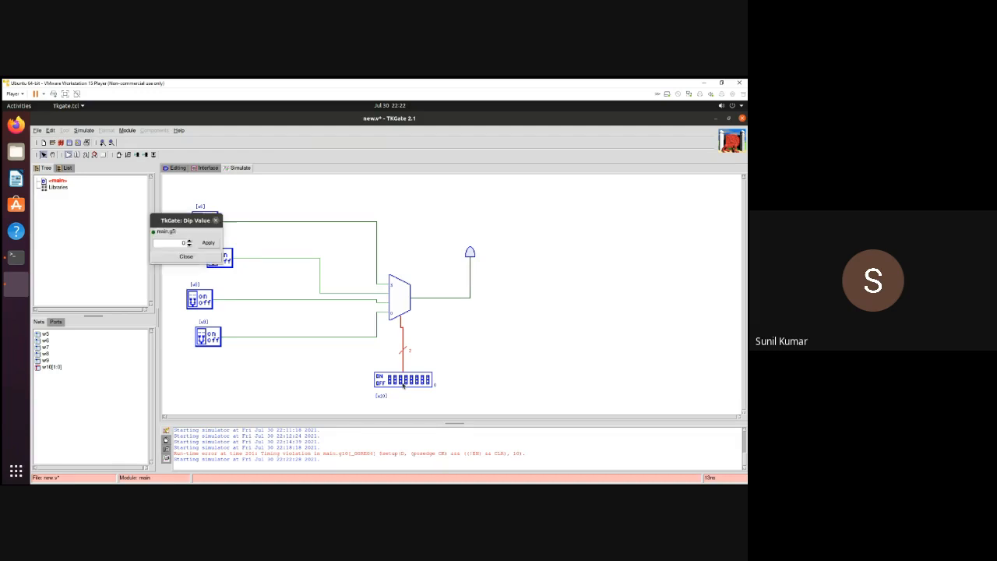
left_click(189, 241)
left_click(190, 241)
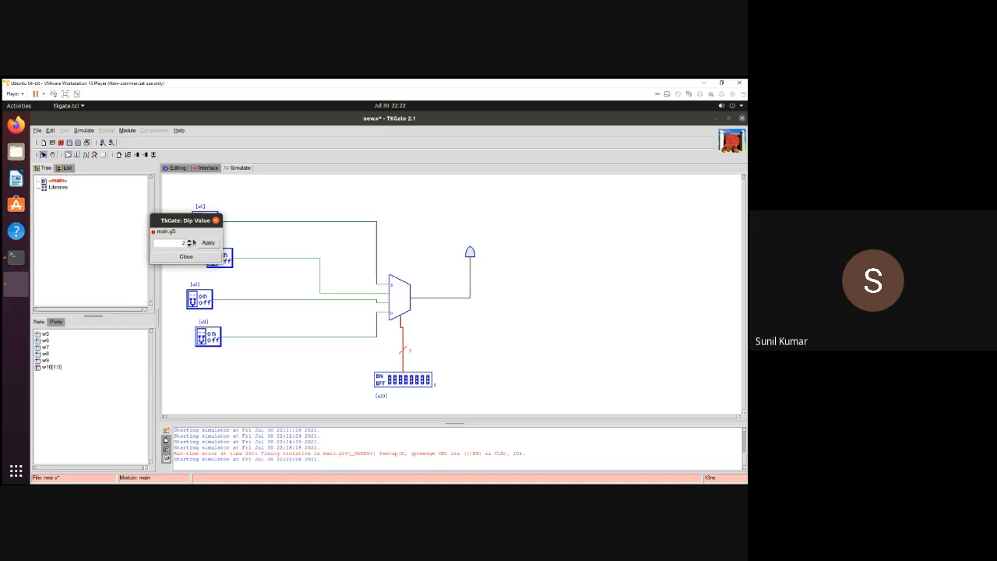
left_click(207, 242)
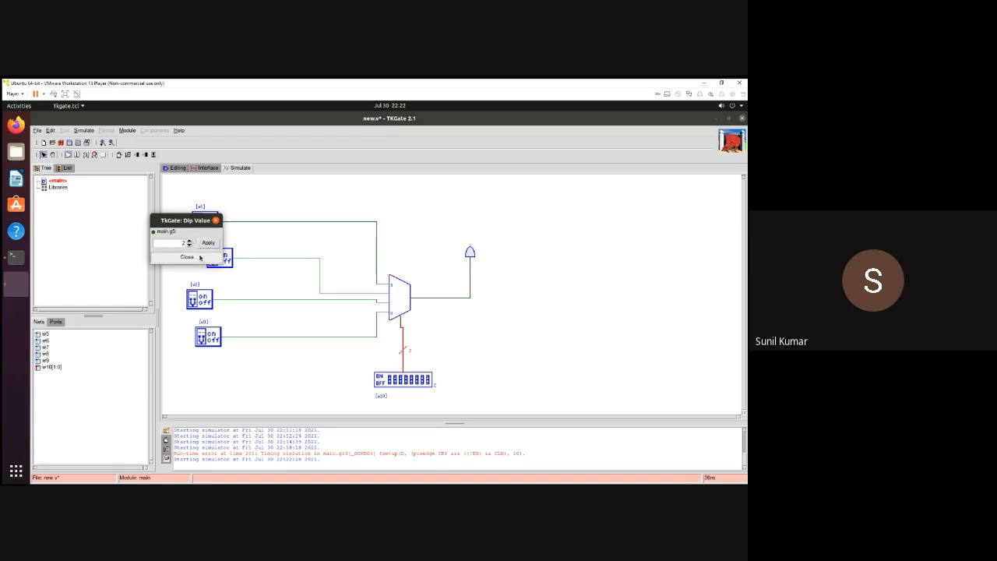
left_click(201, 257)
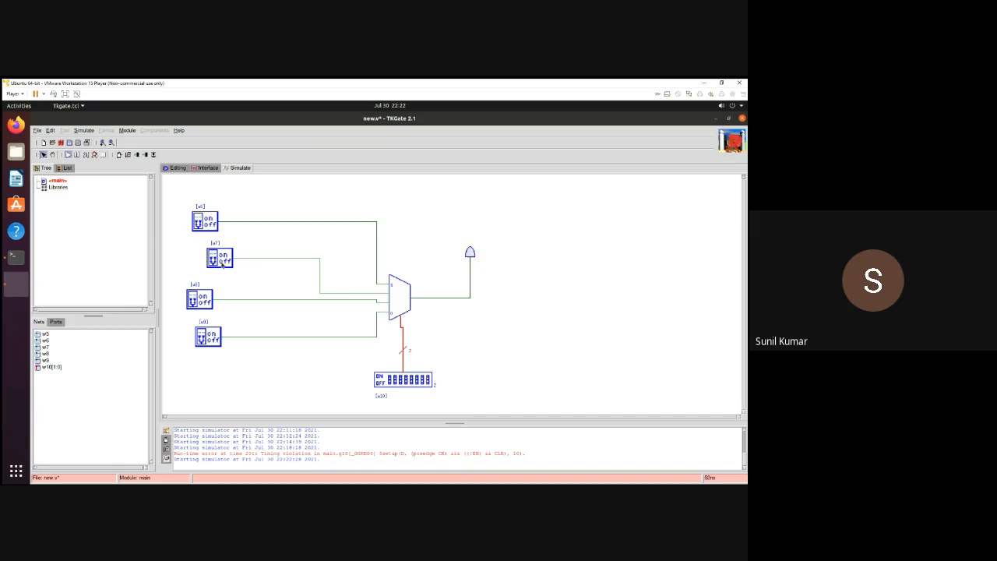
- Toggle the third switch on and off, flip the top switch, and end the simulation
left_click(203, 301)
left_click(200, 296)
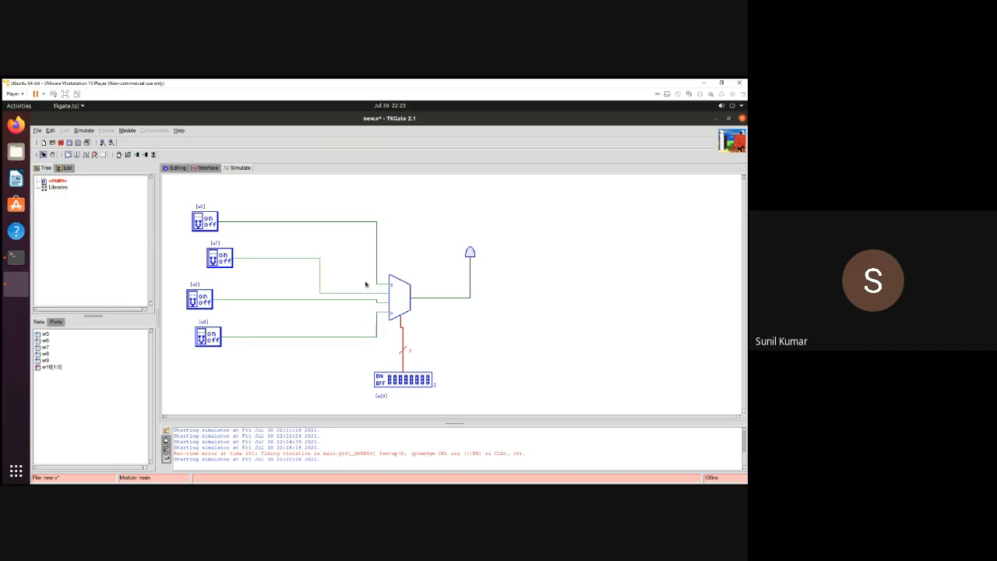
right_click(199, 222)
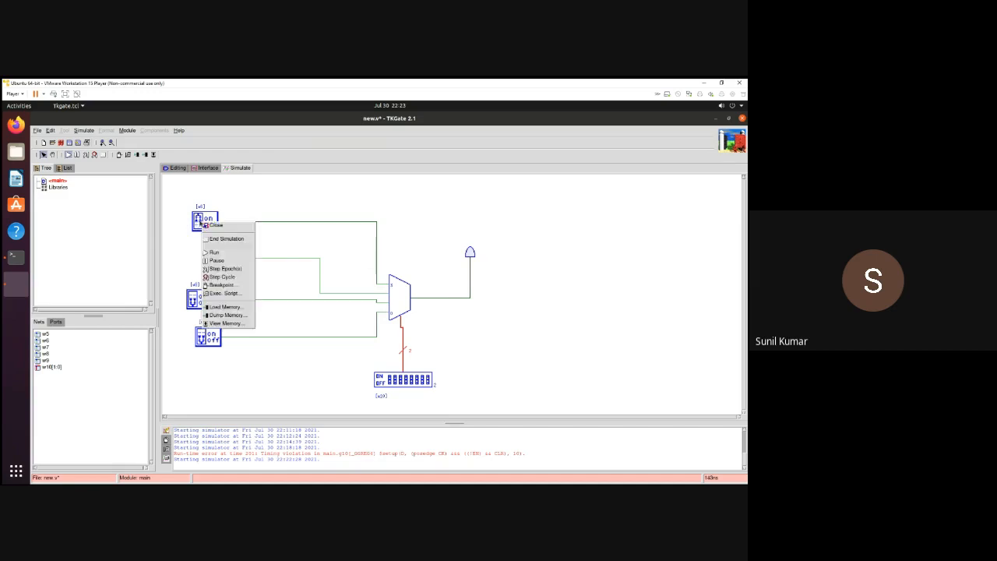
left_click(206, 231)
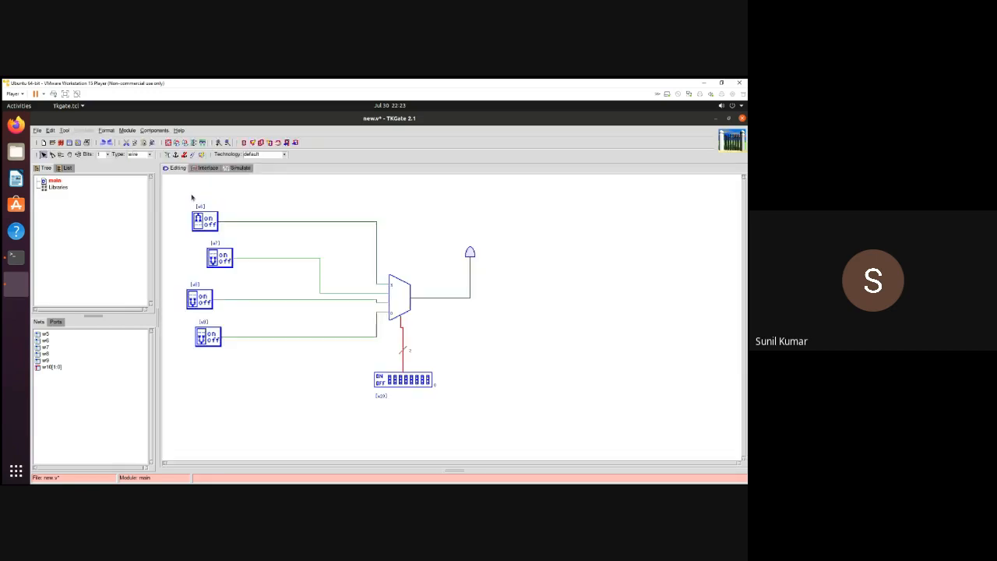
- Set the top switch's output port Z to 4 bits
double_click(204, 222)
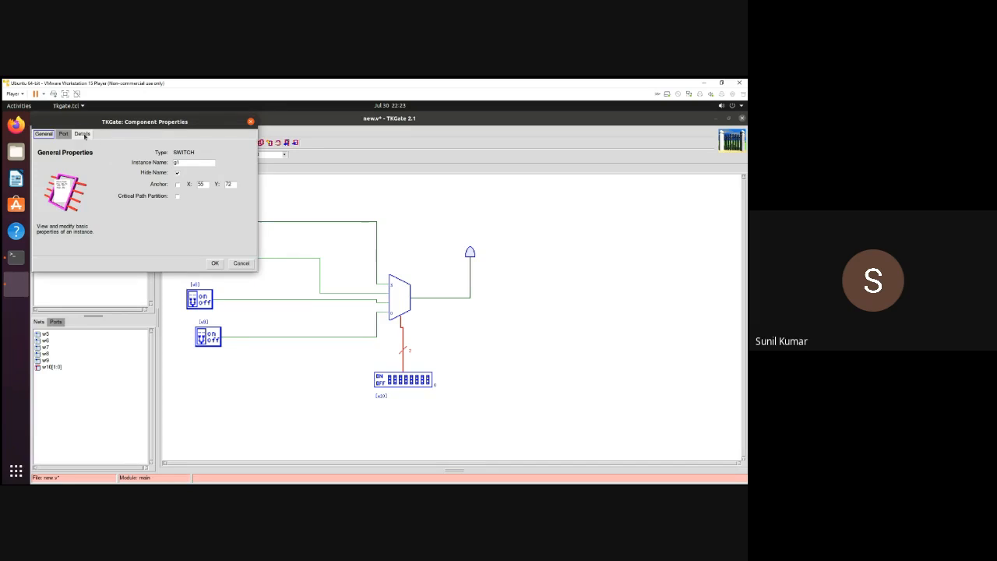
left_click(82, 134)
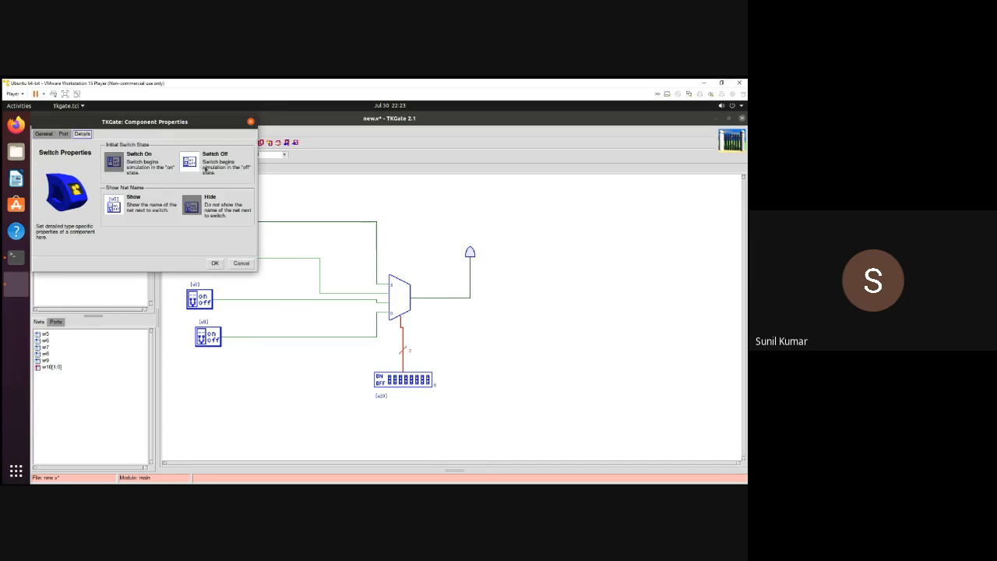
left_click(63, 134)
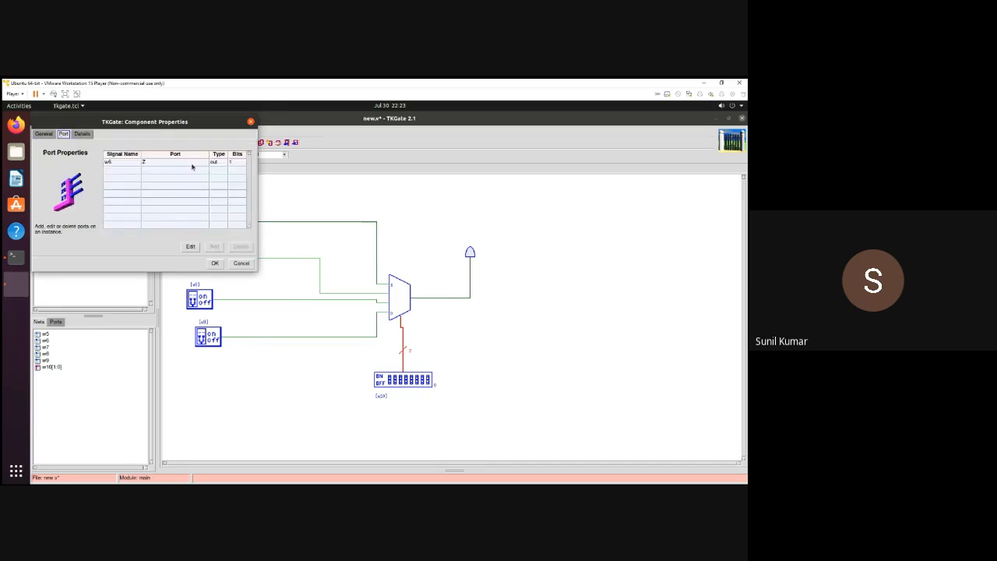
left_click(239, 162)
left_click(240, 163)
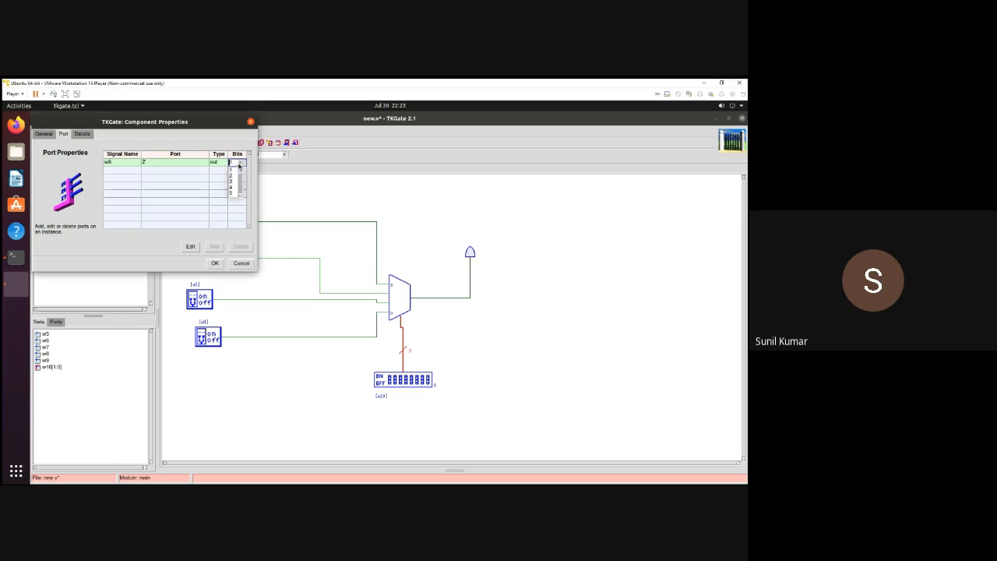
left_click(230, 189)
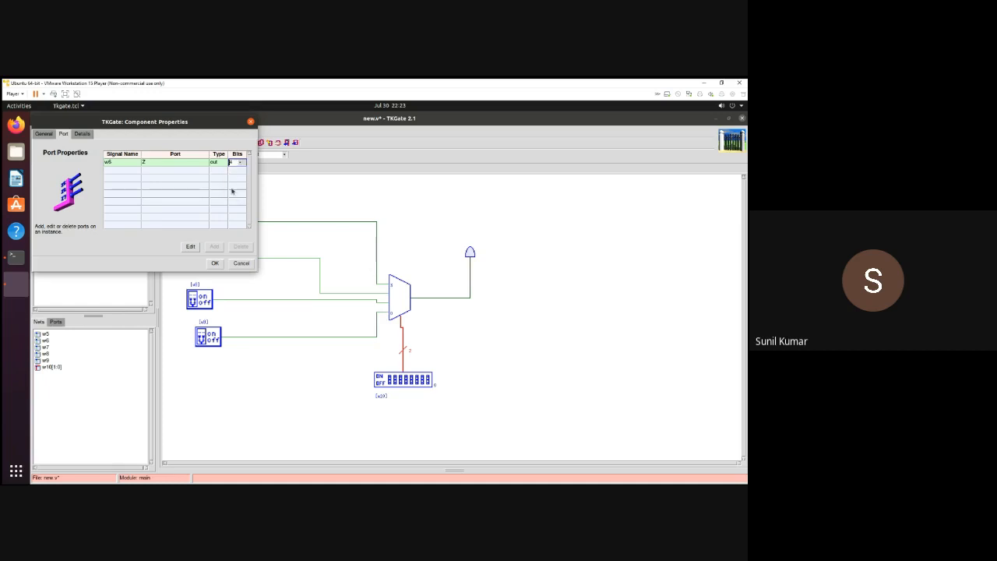
left_click(215, 262)
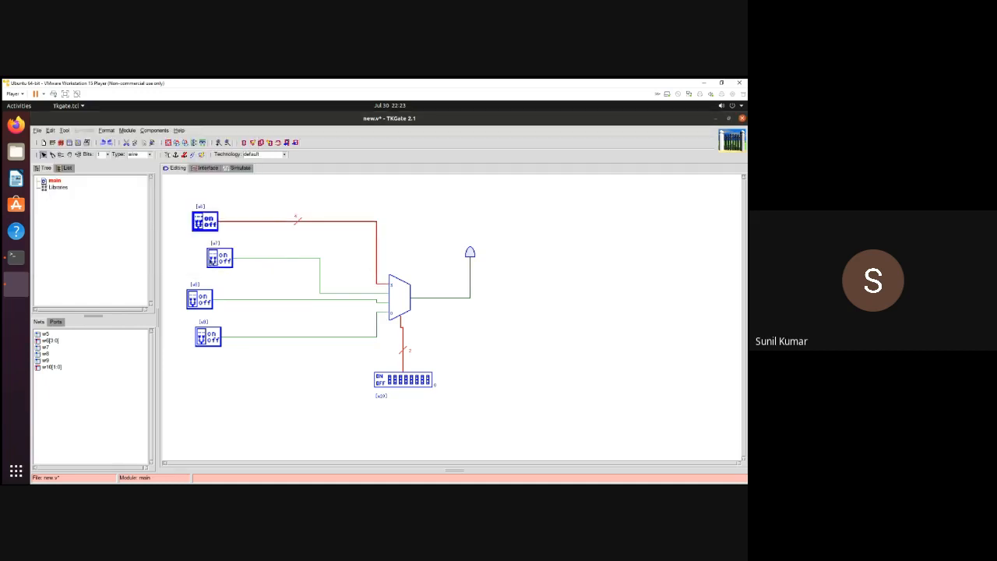
- Set the second switch's output port Z to 4 bits
right_click(209, 260)
left_click(231, 268)
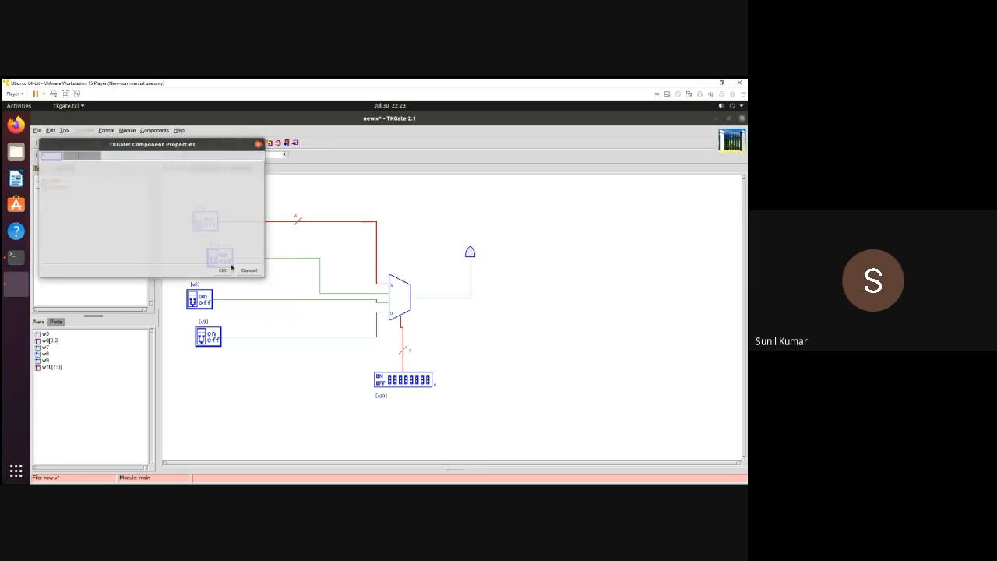
left_click(71, 152)
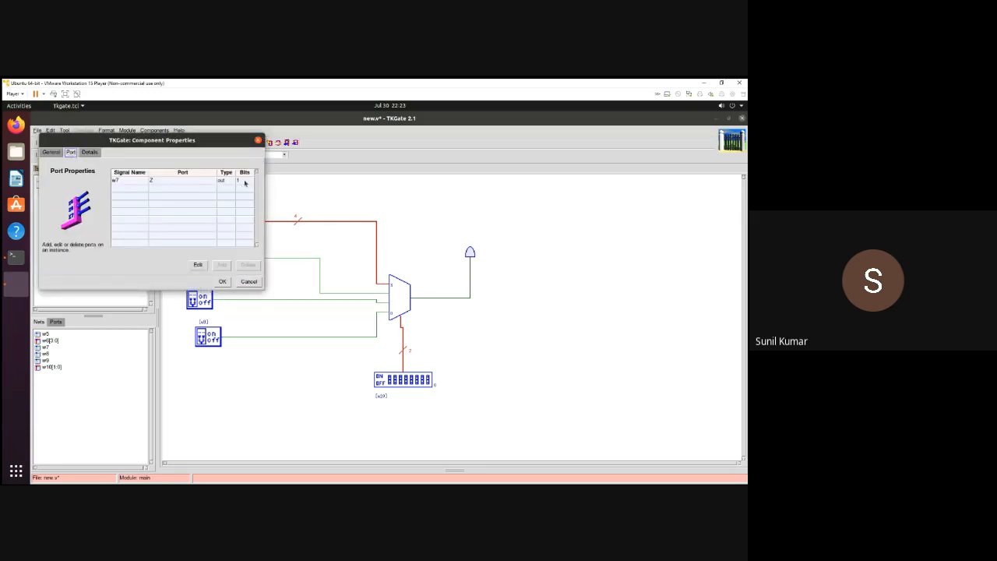
left_click(245, 182)
left_click(246, 183)
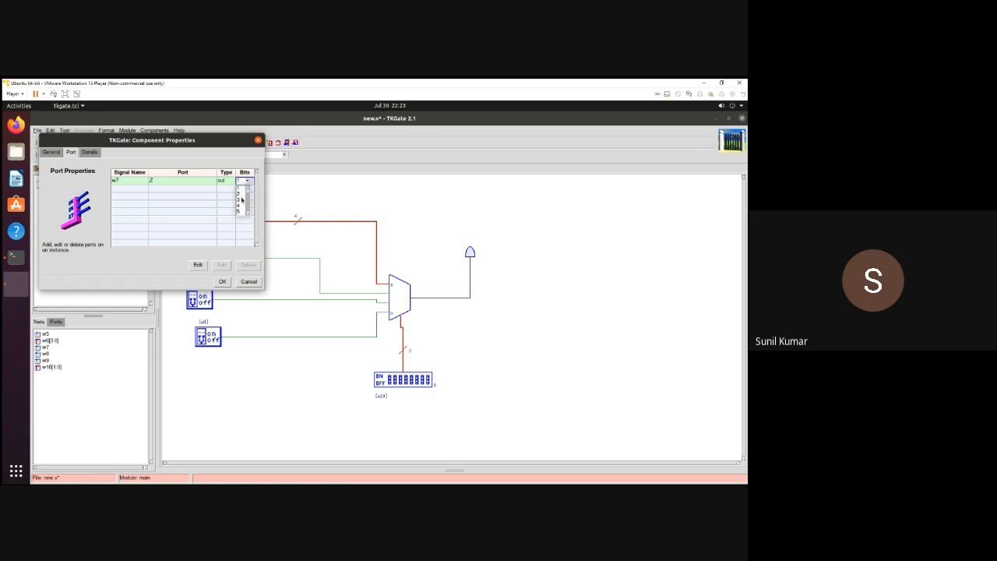
left_click(239, 206)
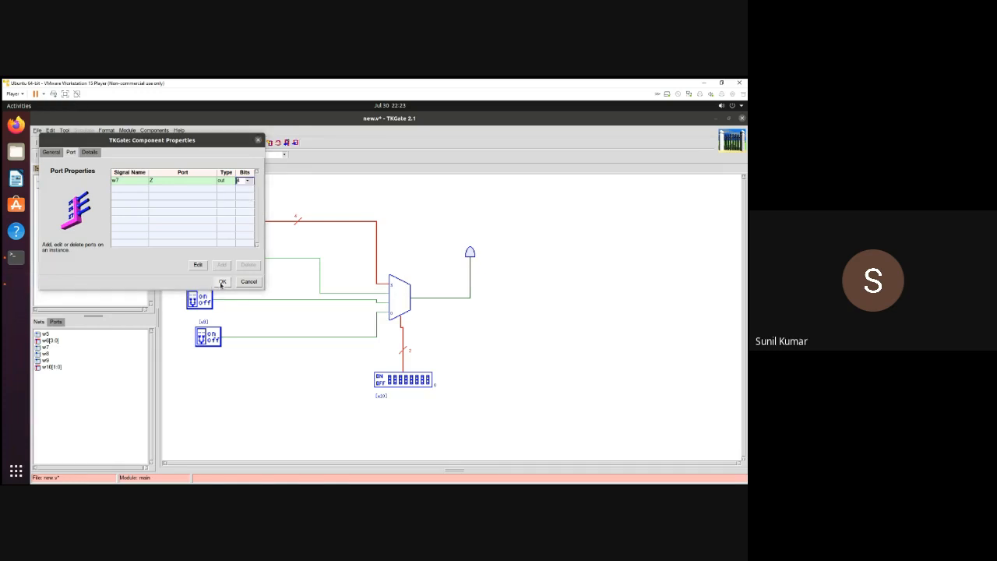
left_click(222, 282)
- Set the third switch's output port Z to 4 bits
right_click(205, 294)
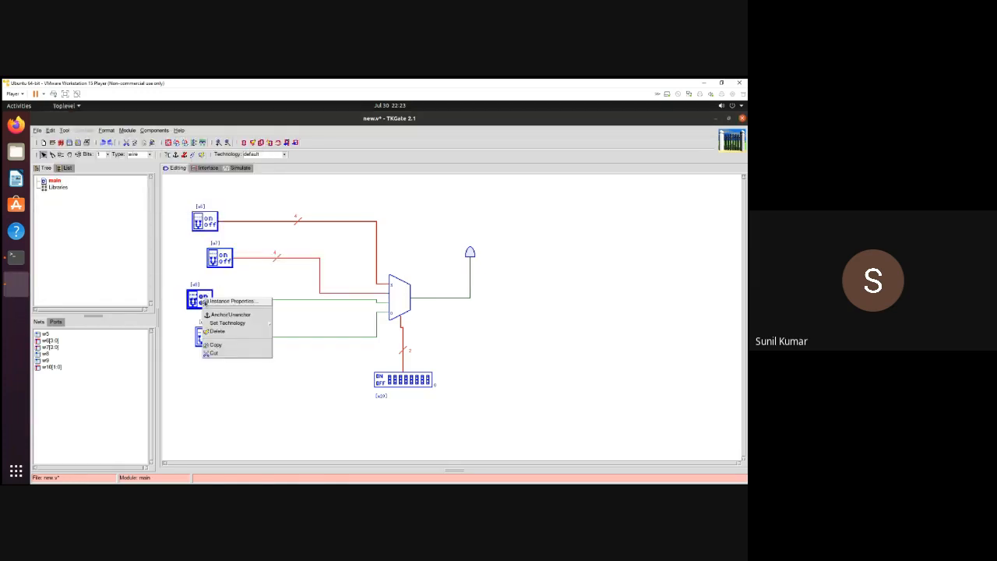
left_click(208, 302)
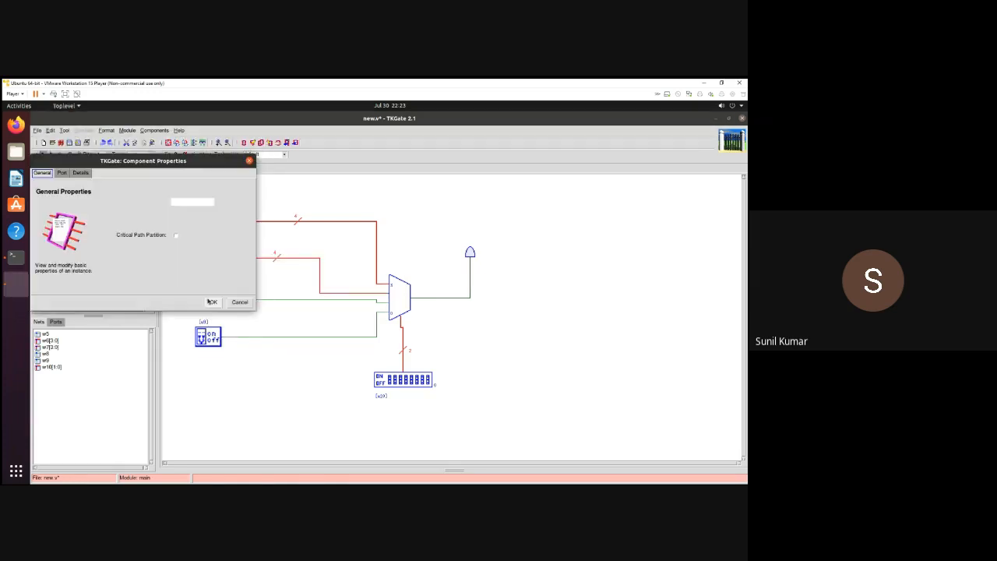
left_click(61, 172)
left_click(232, 201)
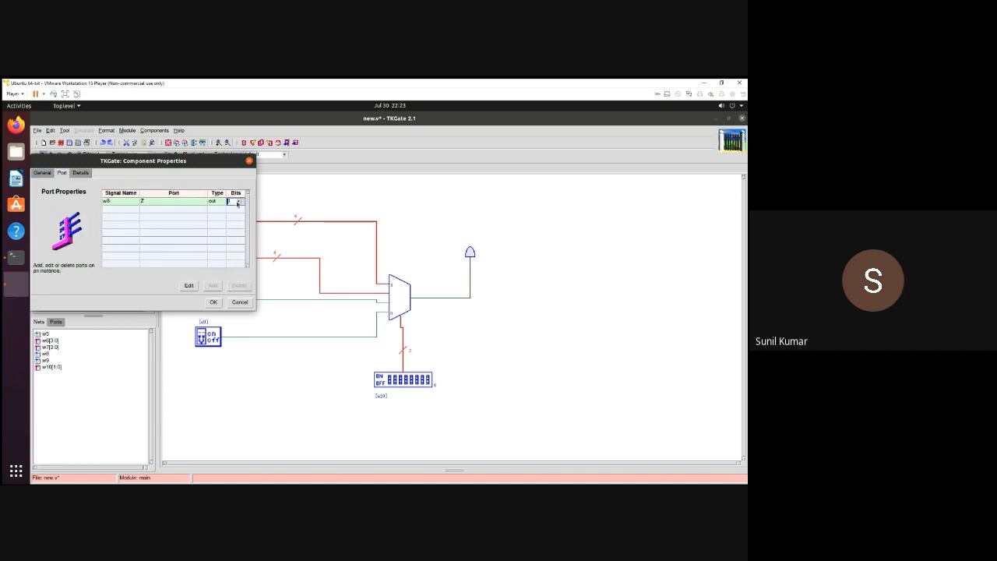
left_click(237, 202)
left_click(229, 227)
left_click(213, 303)
- Set the bottom switch's output port Z to 4 bits
right_click(213, 340)
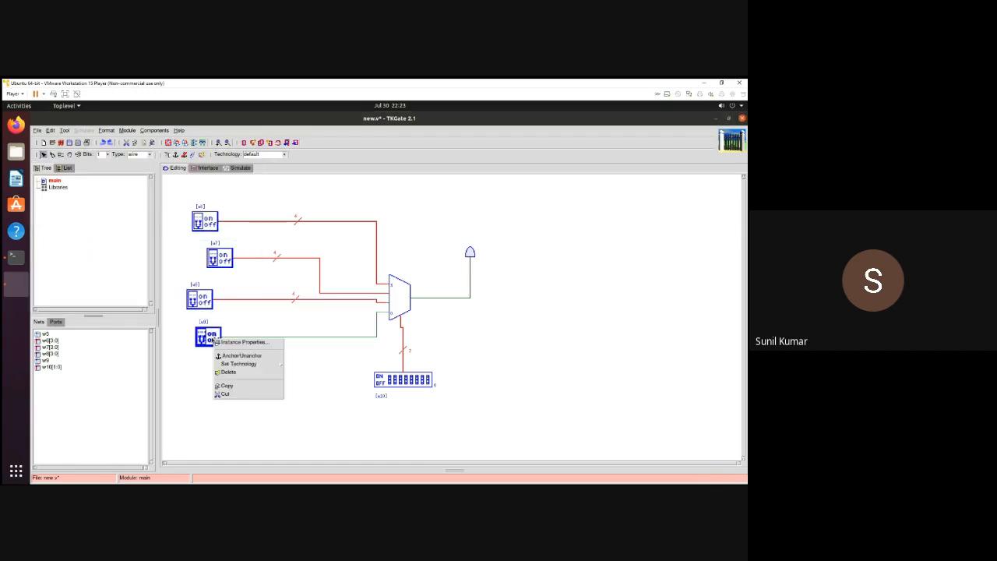
left_click(227, 343)
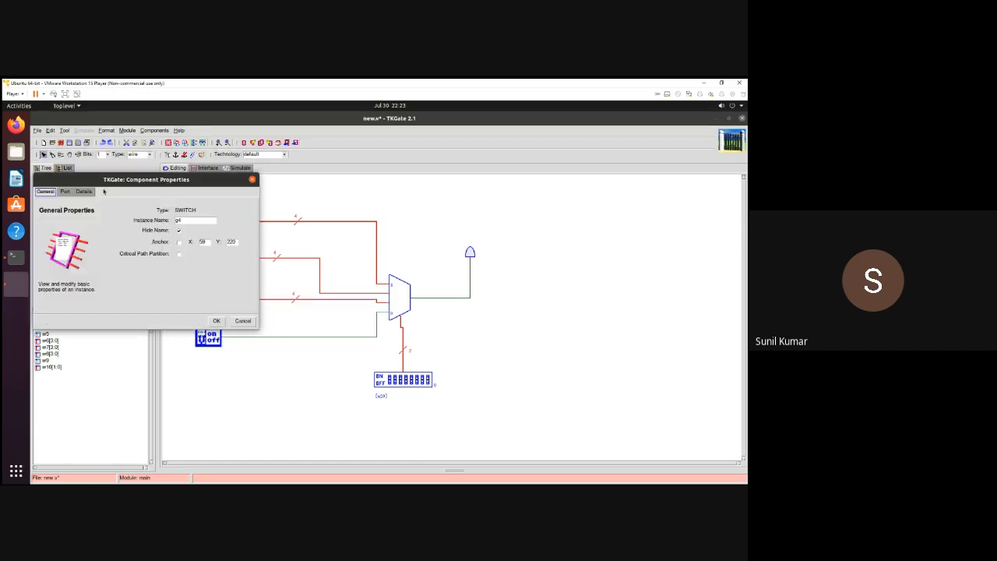
left_click(65, 191)
left_click(238, 220)
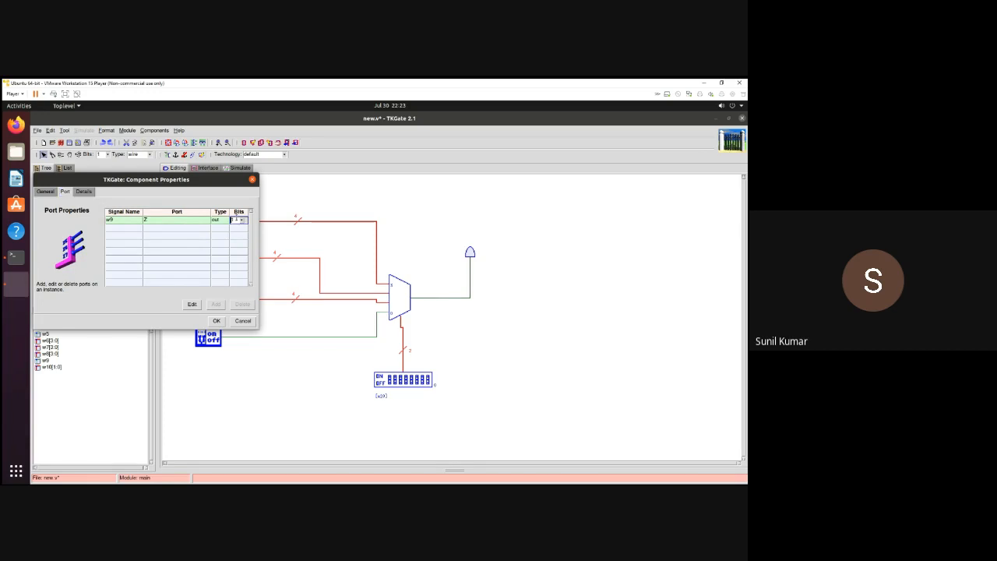
left_click(241, 220)
left_click(233, 246)
left_click(218, 321)
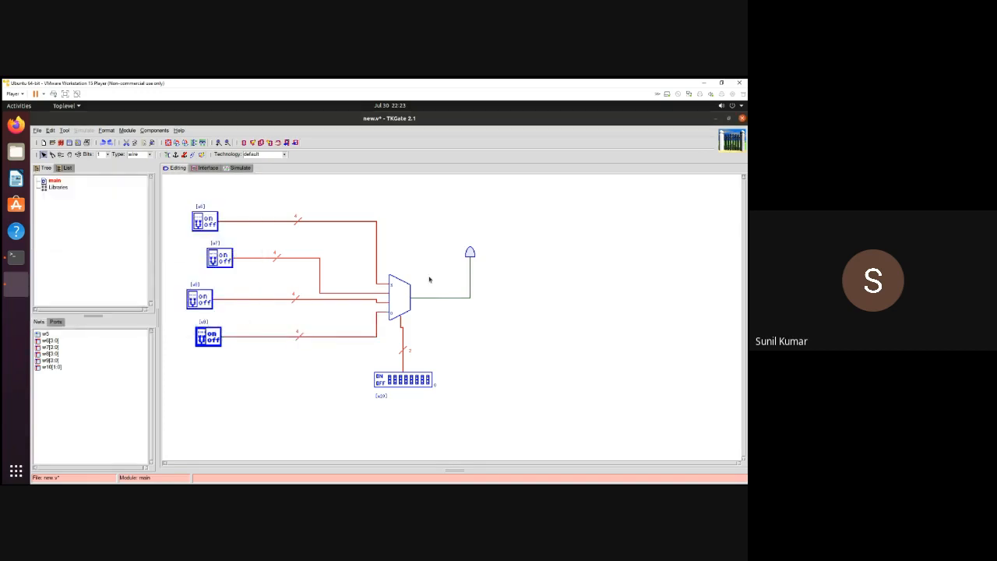
- Set the output LED's input port I to 4 bits
right_click(470, 255)
left_click(499, 258)
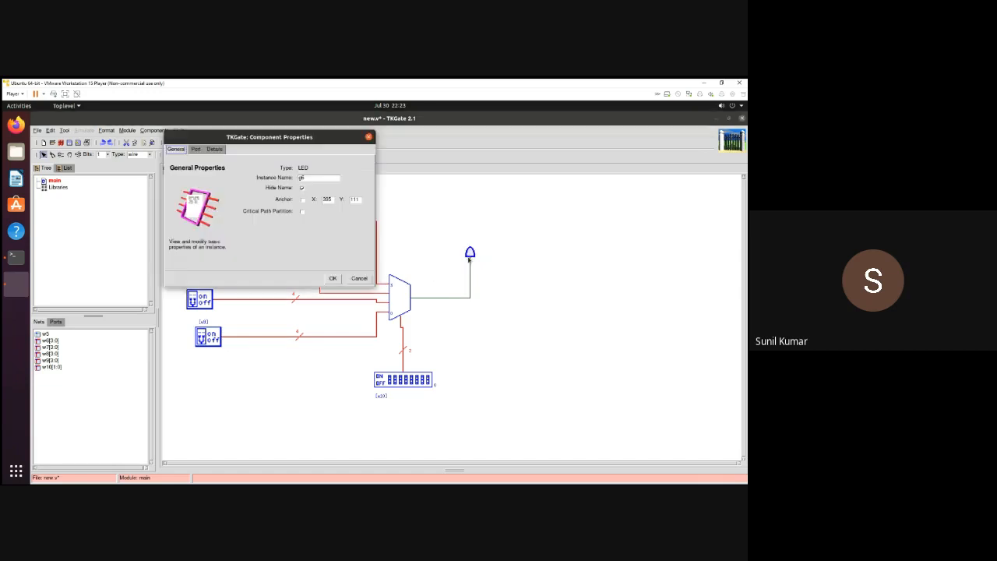
left_click(196, 148)
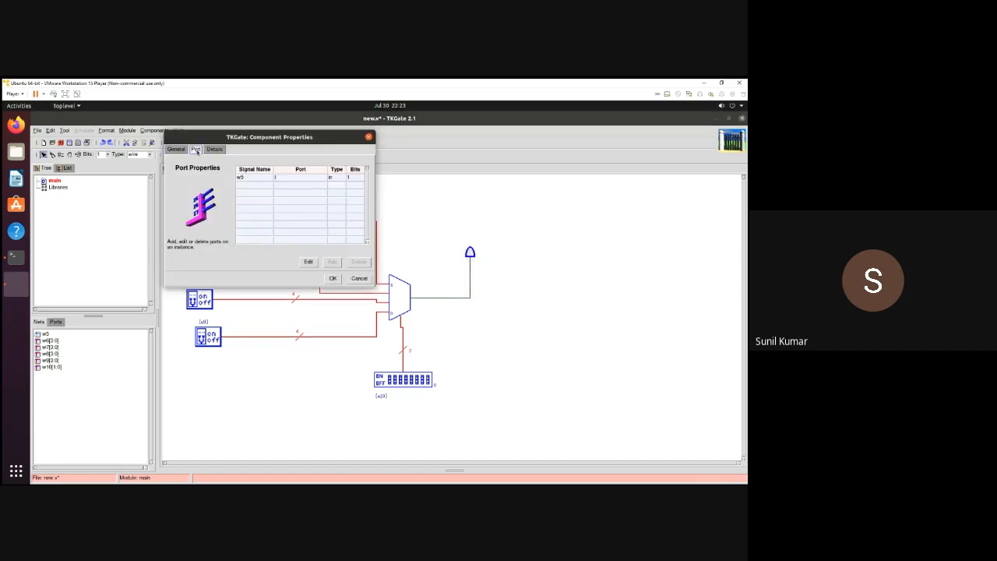
left_click(358, 178)
left_click(359, 178)
left_click(359, 178)
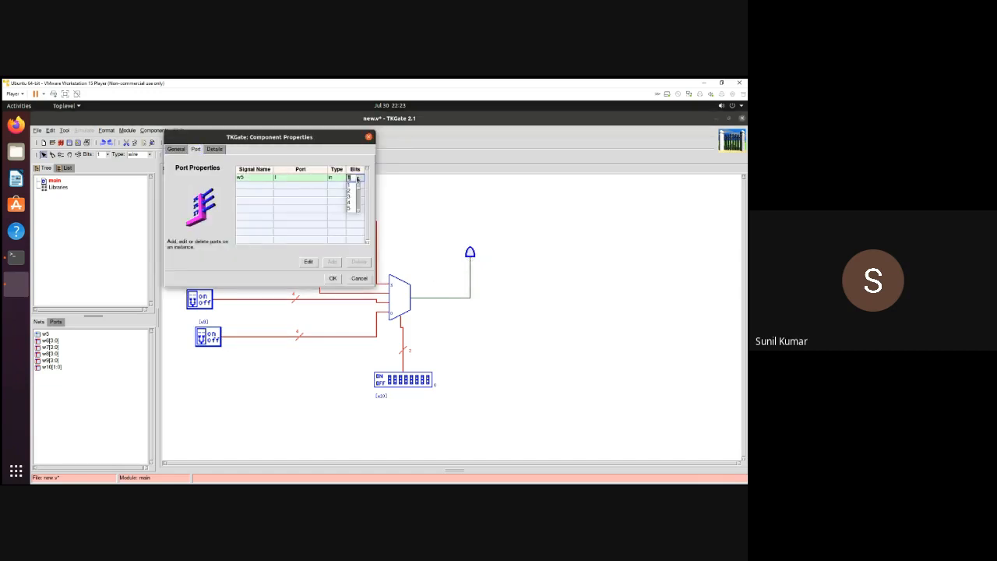
left_click(348, 205)
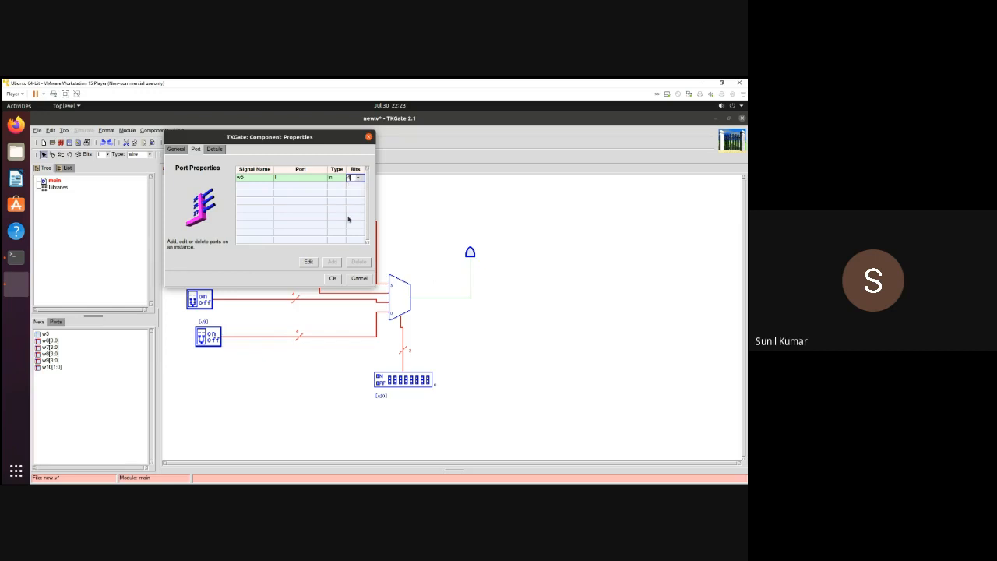
left_click(332, 279)
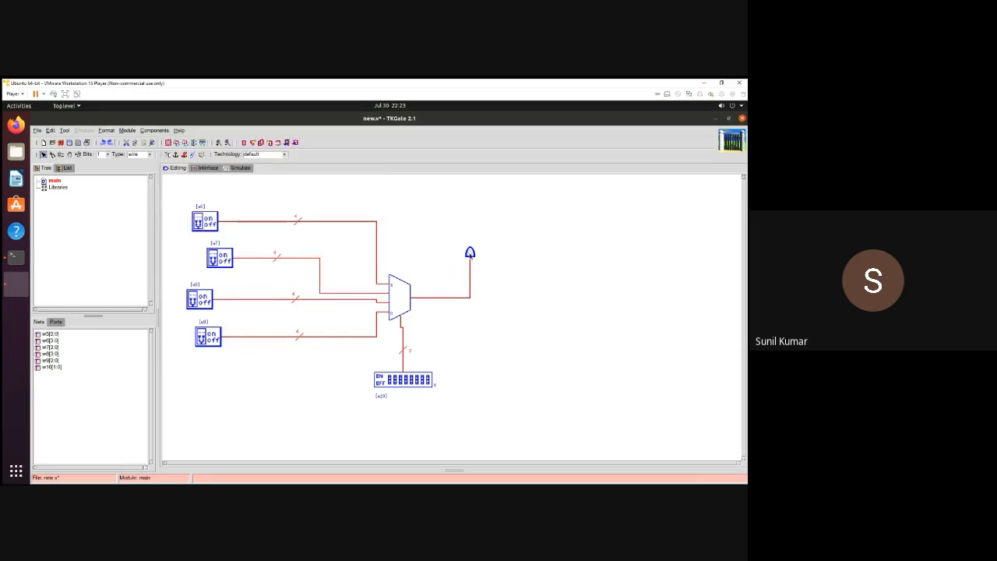
- Change the output LED's type to Bar Graph in its properties
double_click(470, 253)
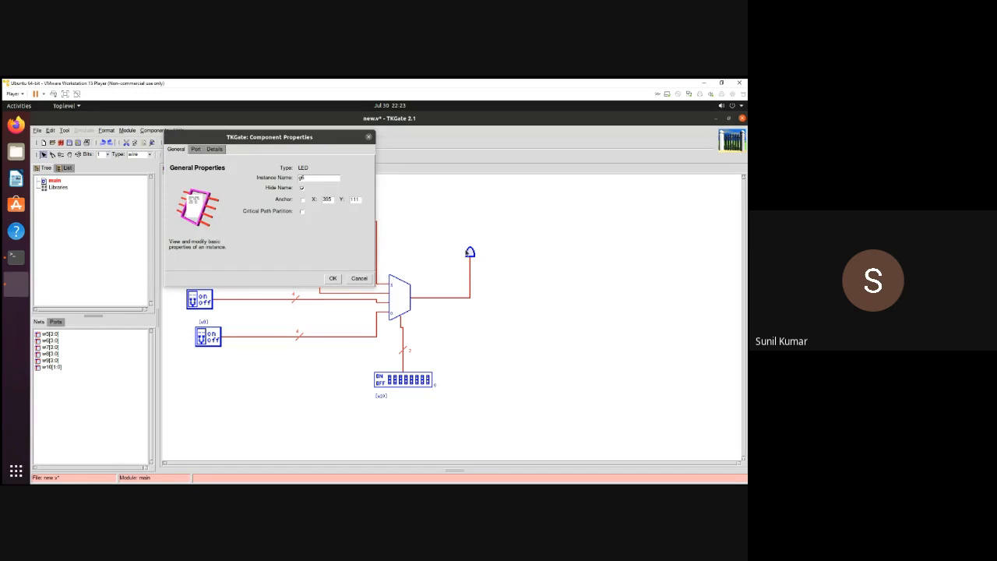
left_click(200, 150)
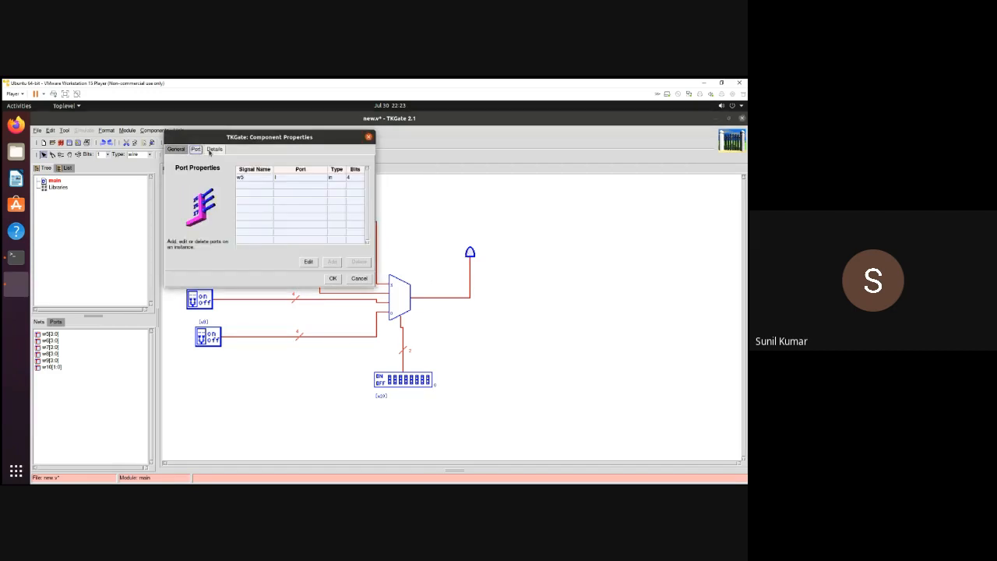
left_click(212, 149)
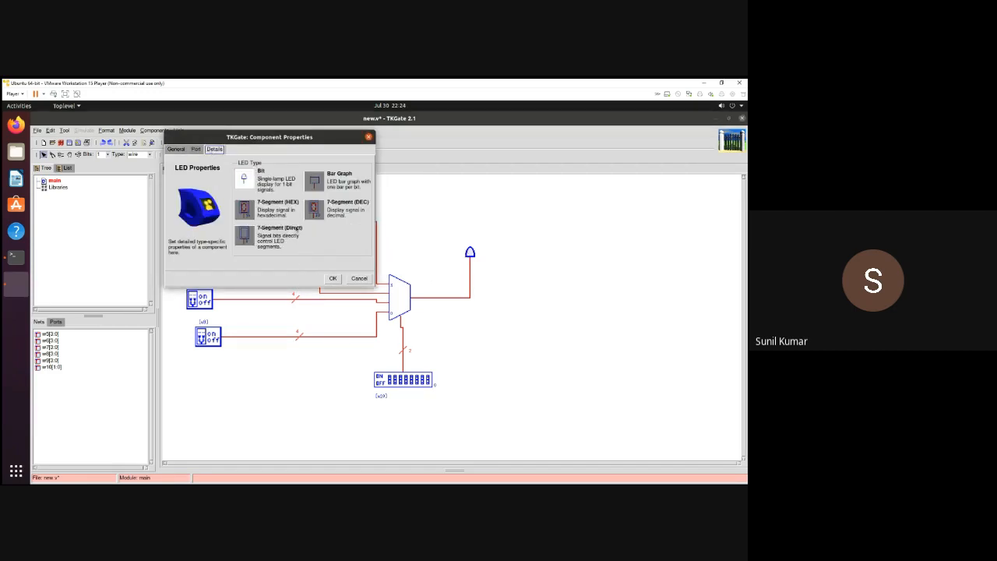
left_click(314, 181)
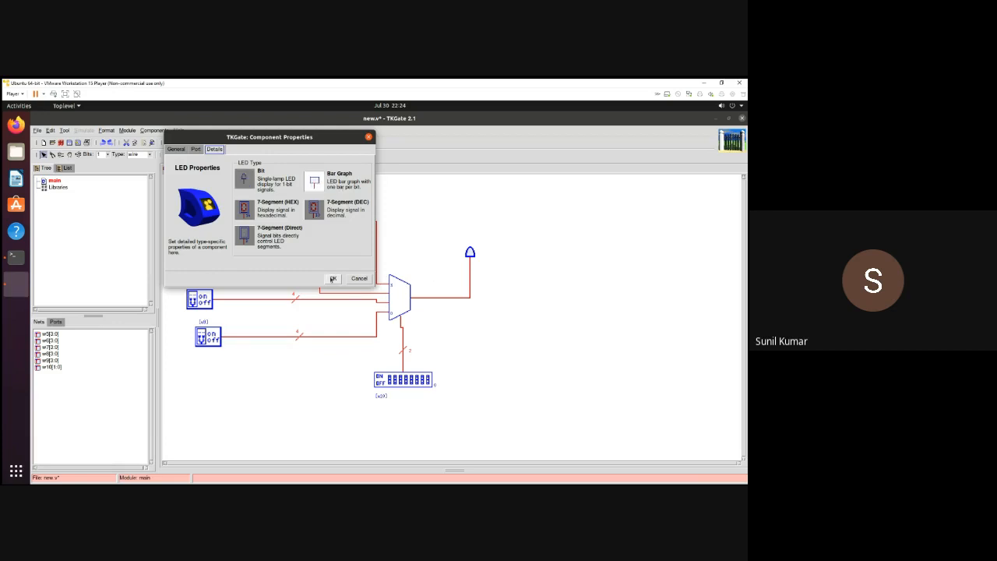
left_click(333, 278)
left_click(568, 311)
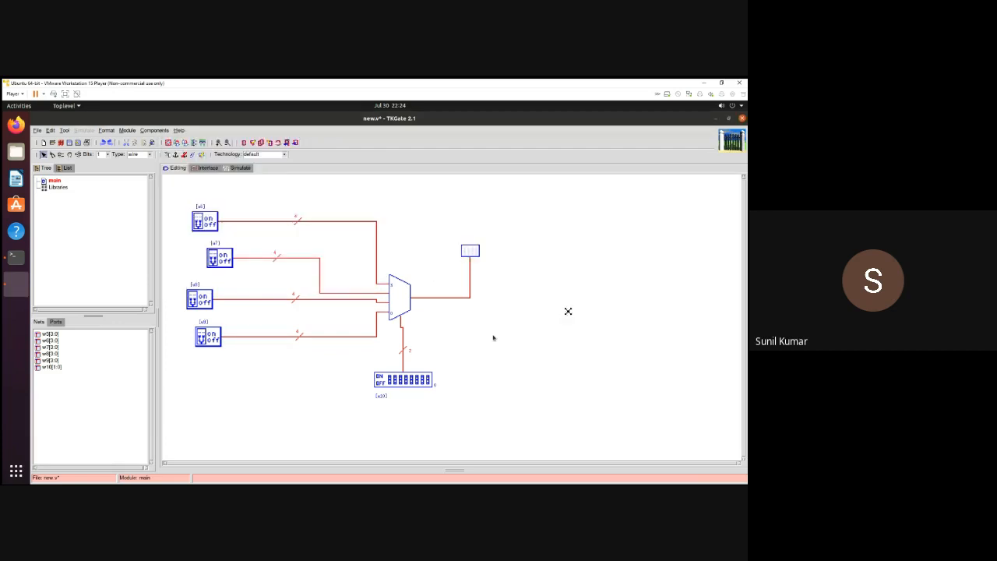
- Simulate the circuit with the select DIP switch at 3 and the top input switch turned on, and end the simulation
left_click(235, 168)
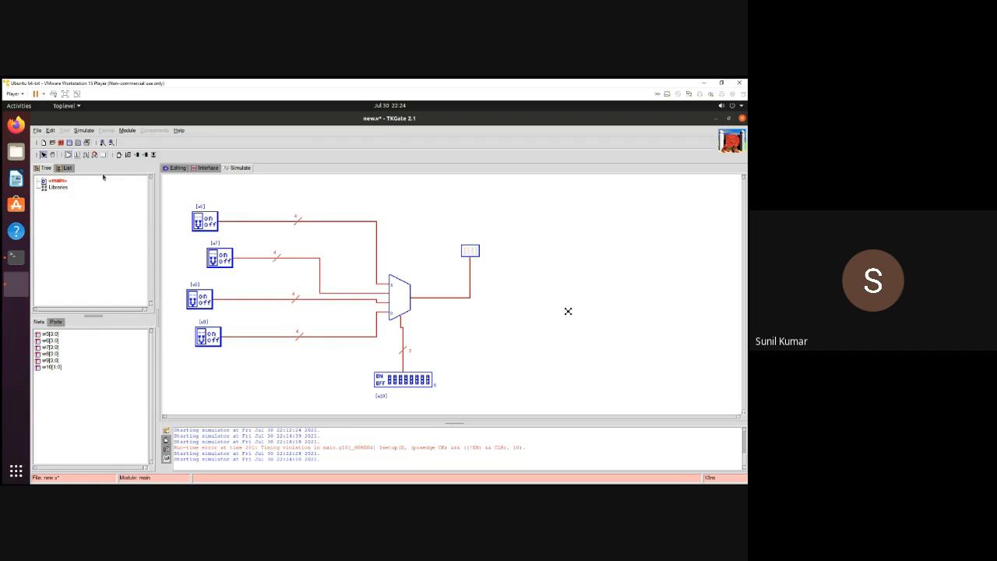
left_click(396, 379)
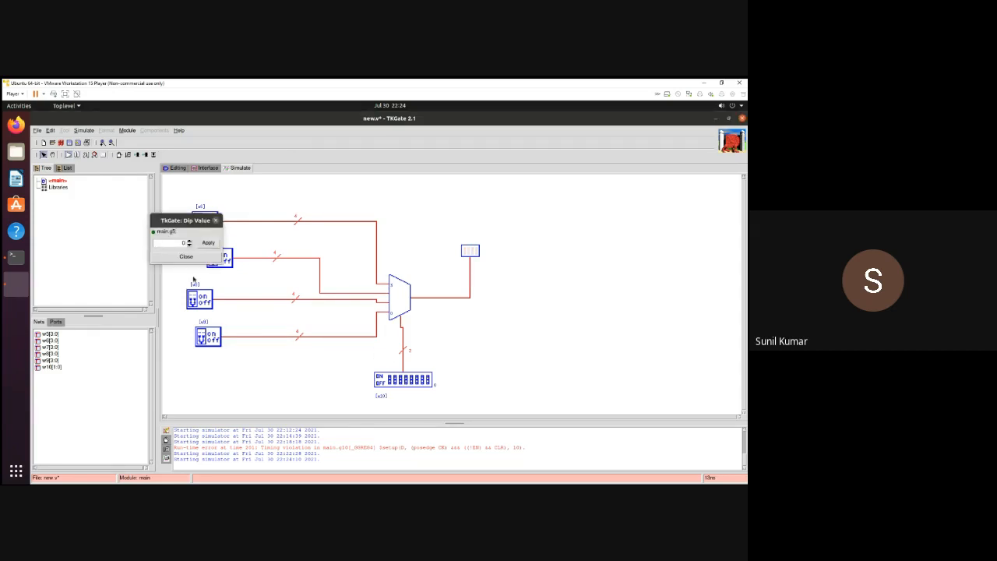
left_click(187, 241)
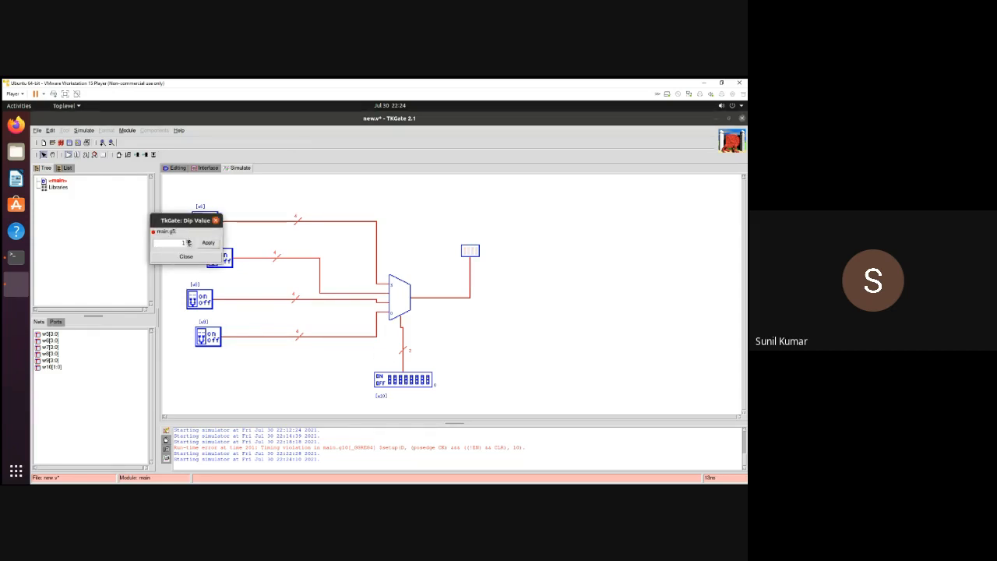
left_click(188, 245)
left_click(208, 242)
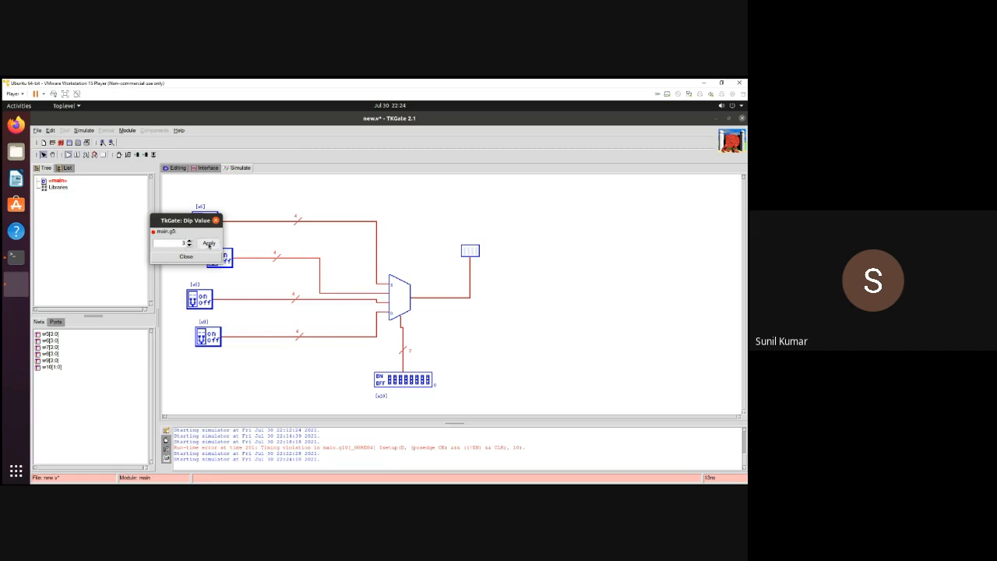
left_click(187, 256)
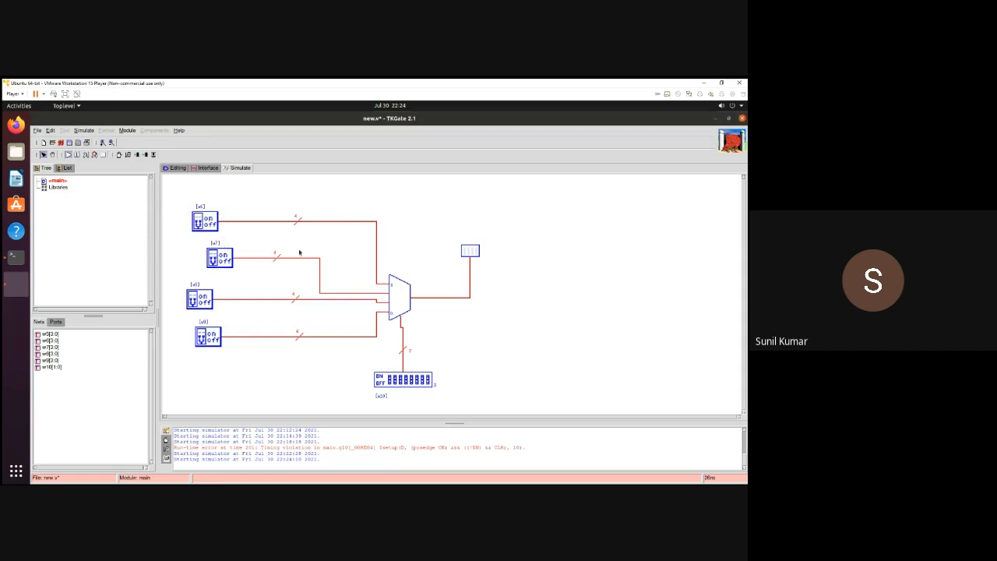
right_click(208, 223)
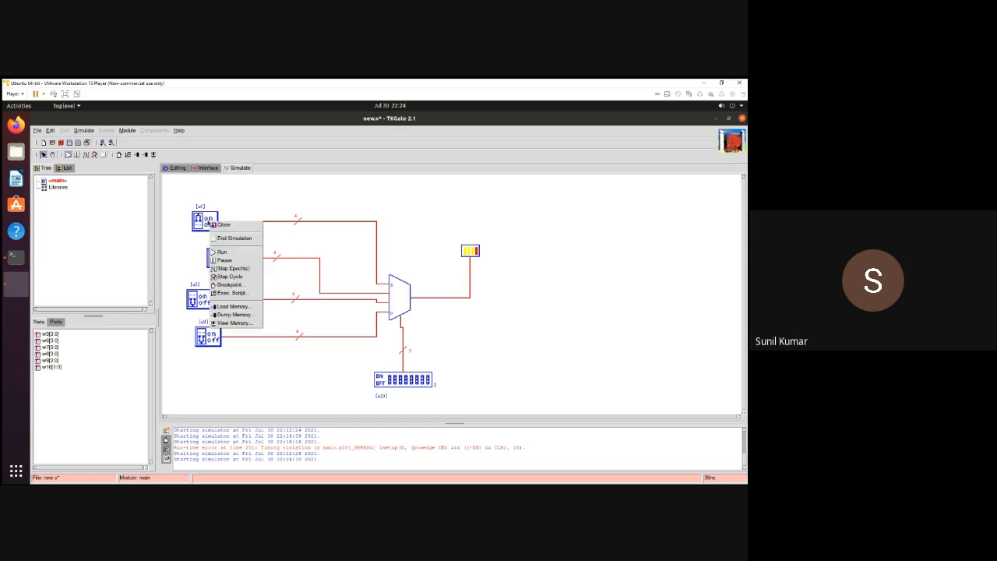
left_click(222, 238)
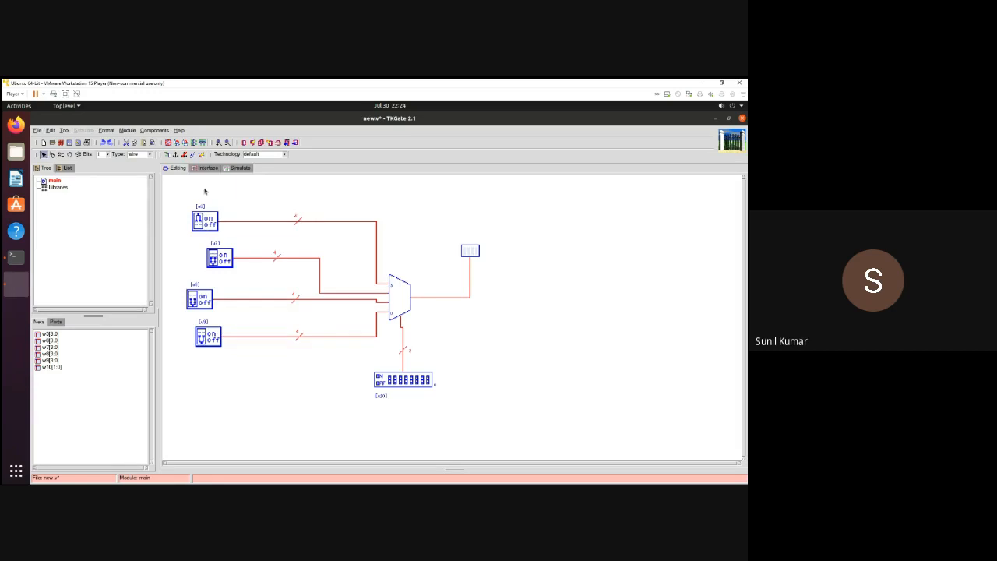
- Examine the top input switch's initial state options, port bits and general properties
right_click(211, 230)
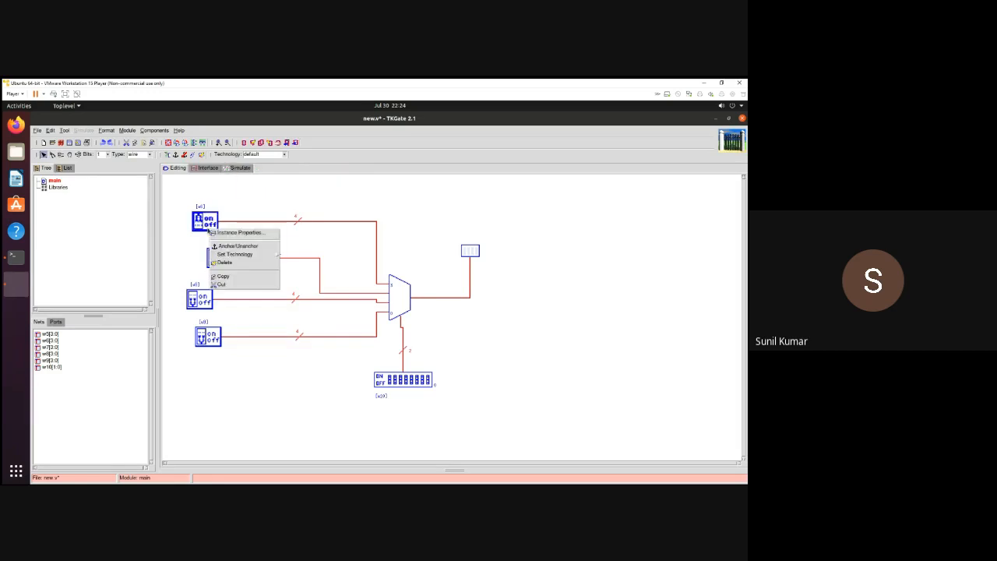
left_click(214, 232)
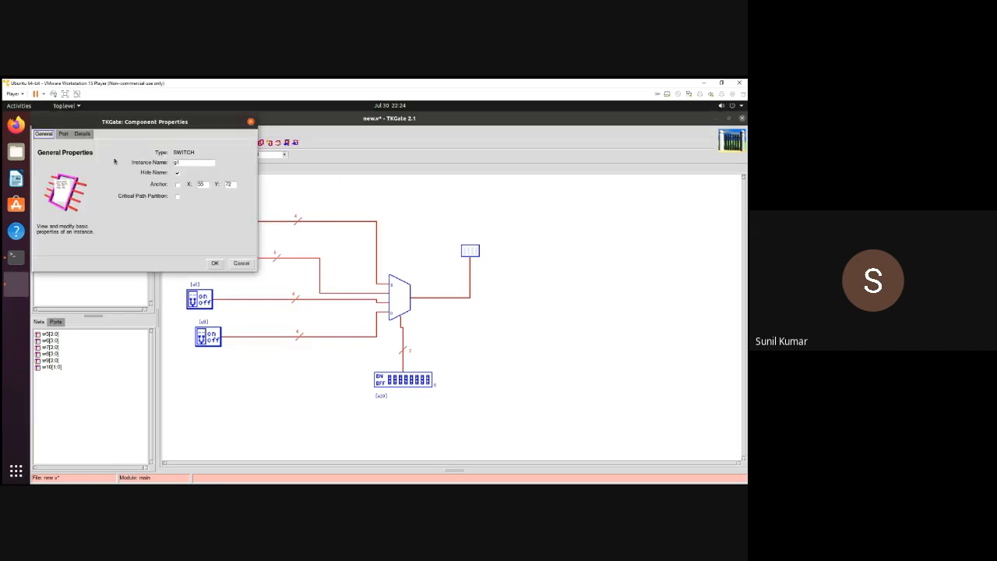
left_click(83, 134)
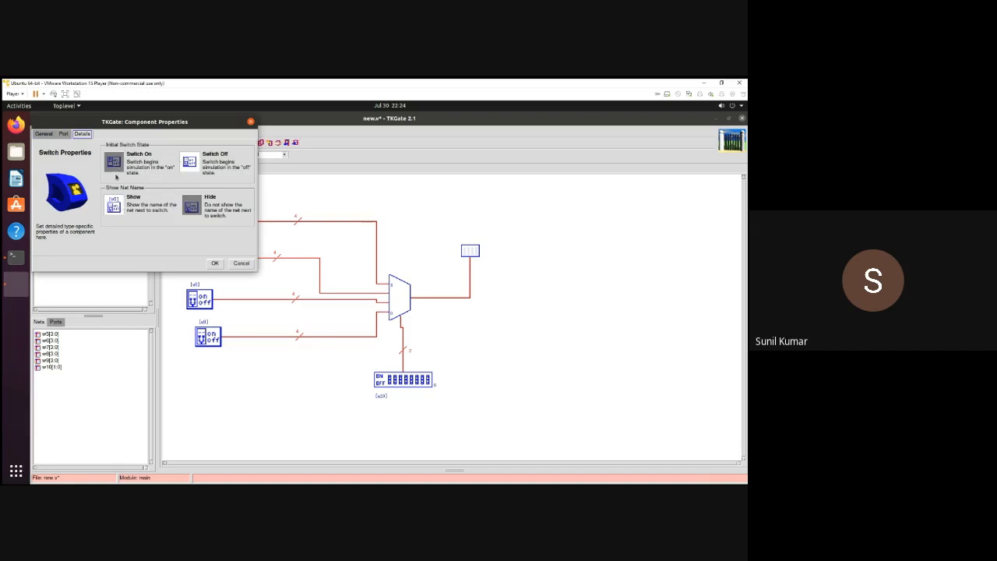
left_click(63, 134)
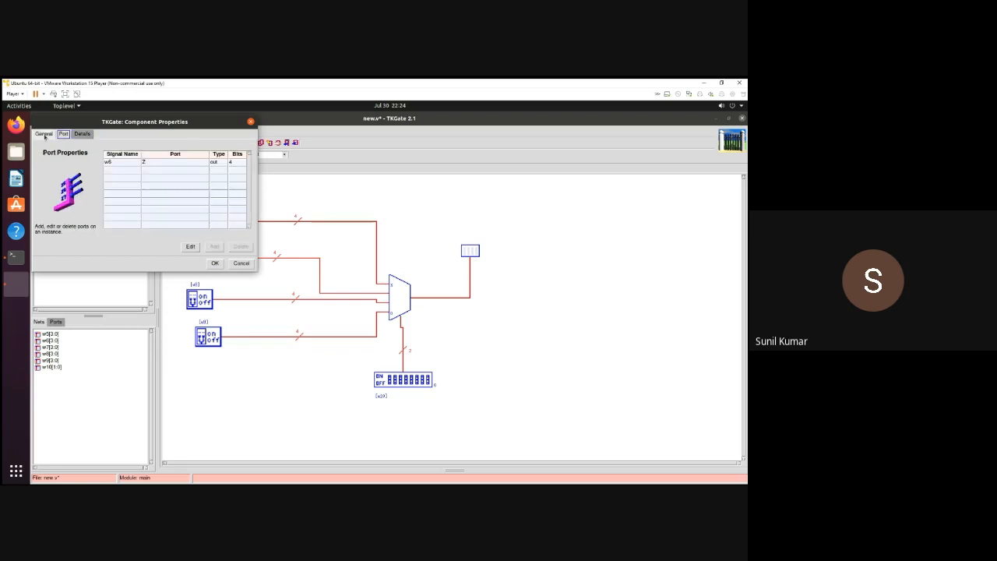
left_click(44, 135)
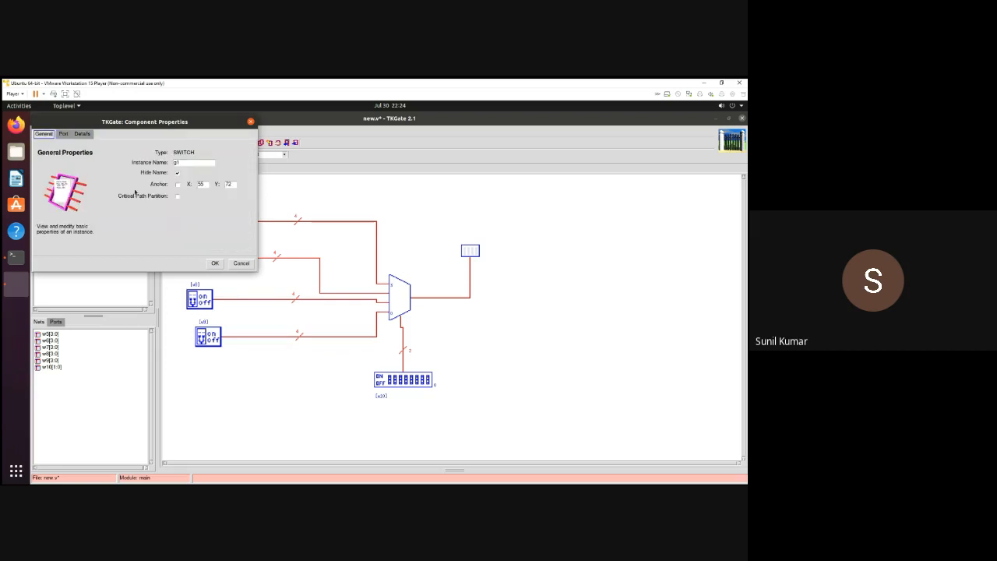
left_click(214, 263)
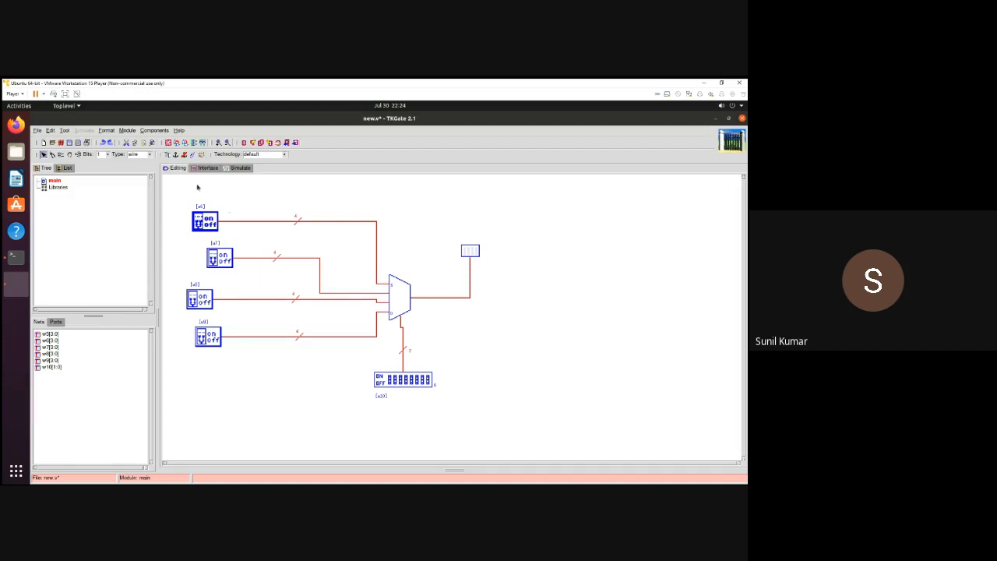
- Delete the four input switches and place a DIP switch beside the top input wire
left_click_drag(173, 194, 251, 353)
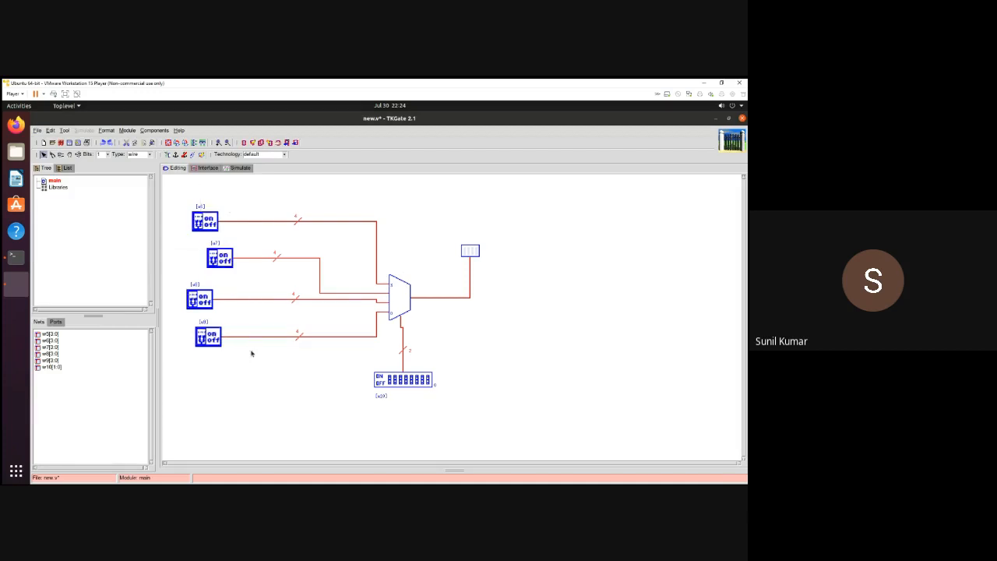
key("Delete")
right_click(189, 206)
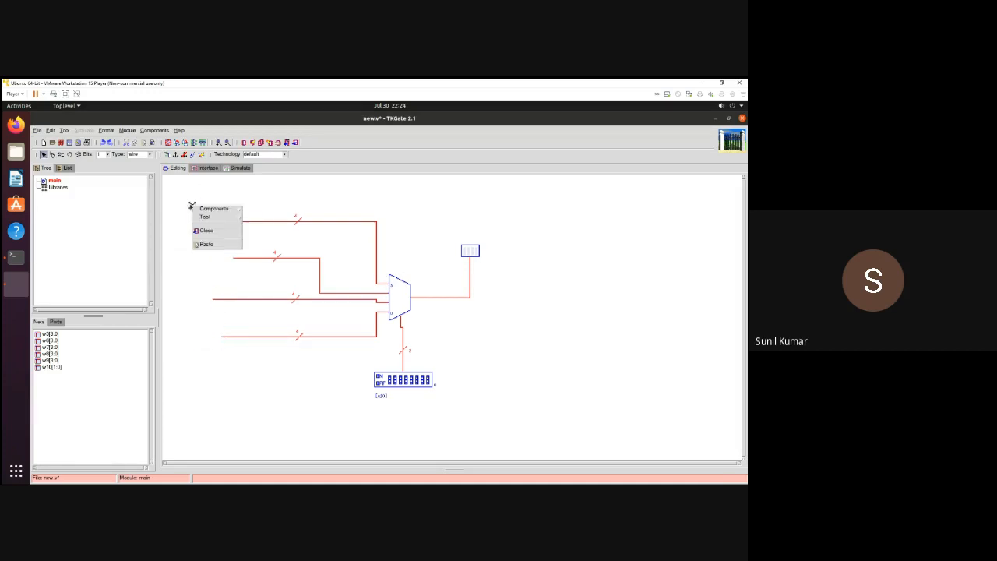
mouse_move(191, 207)
mouse_move(247, 210)
left_click(304, 211)
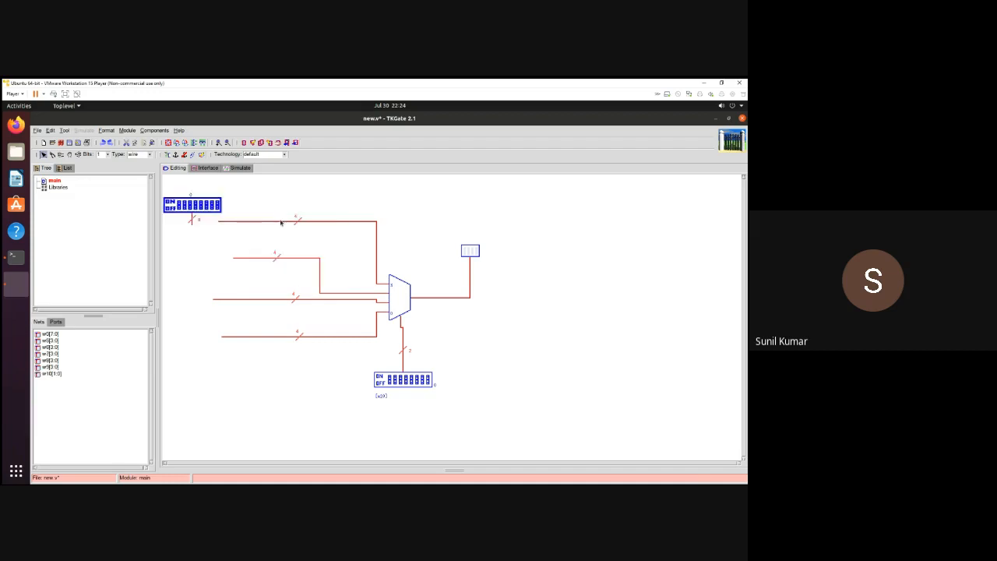
right_click(197, 251)
mouse_move(232, 255)
mouse_move(272, 259)
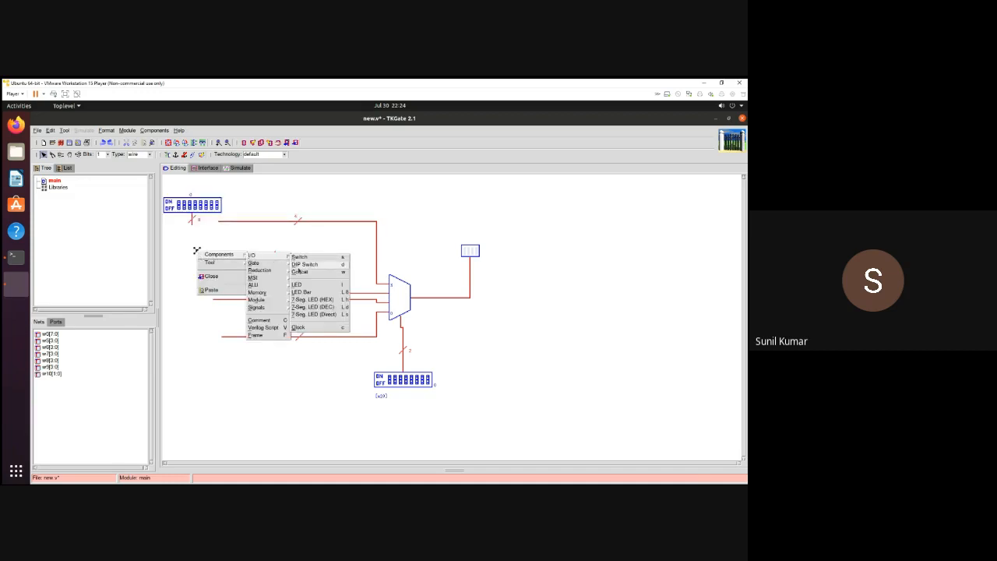
left_click(302, 271)
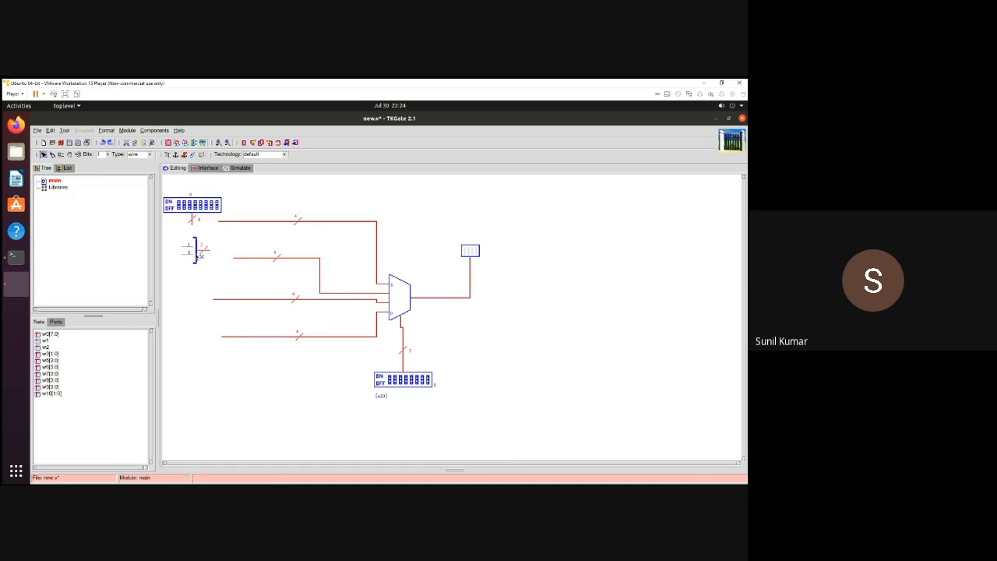
key("Delete")
- Place three more DIP switches, one each for the second, third and bottom multiplexer input wires
right_click(192, 256)
mouse_move(214, 258)
mouse_move(247, 259)
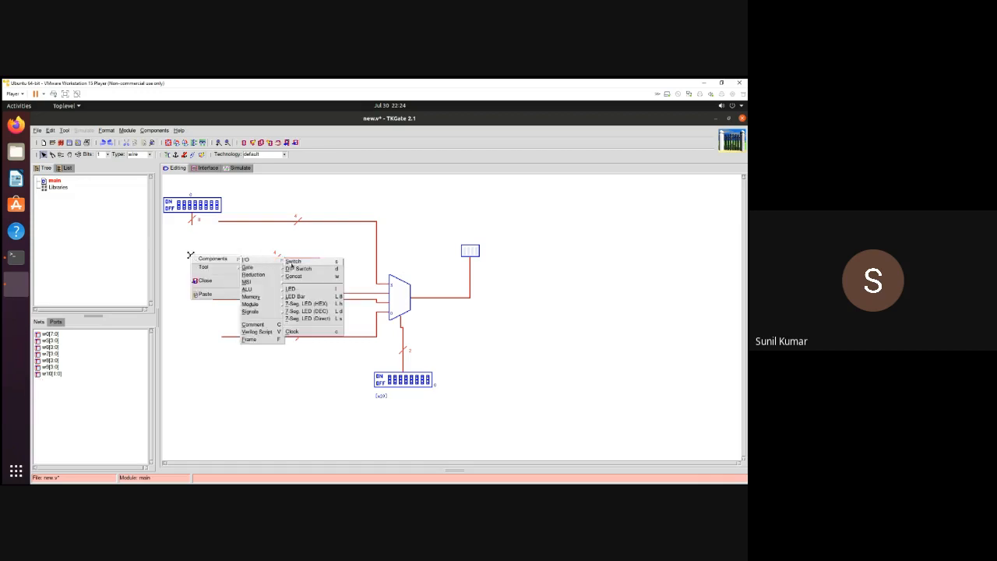
left_click(294, 269)
right_click(195, 281)
mouse_move(218, 285)
mouse_move(251, 286)
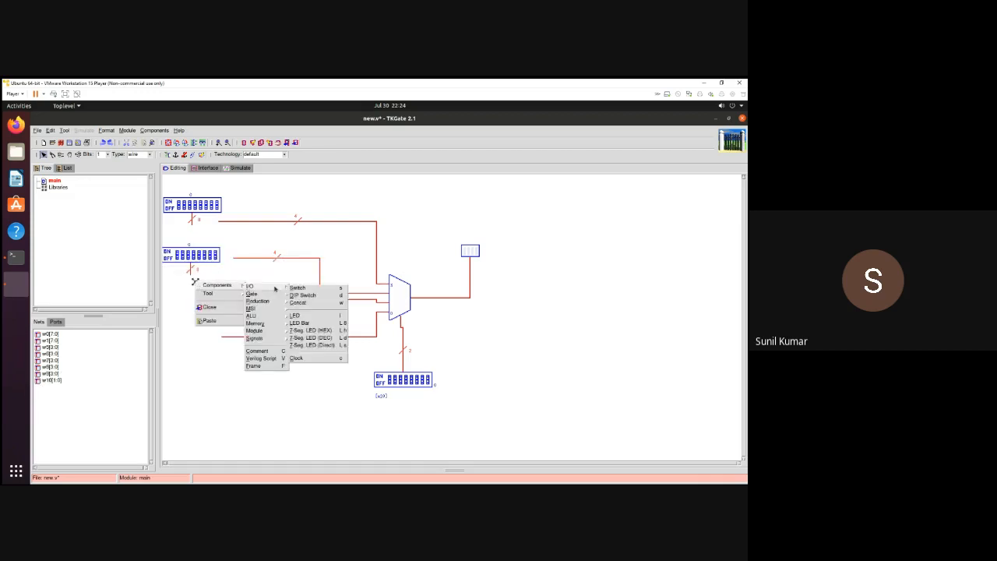
right_click(183, 336)
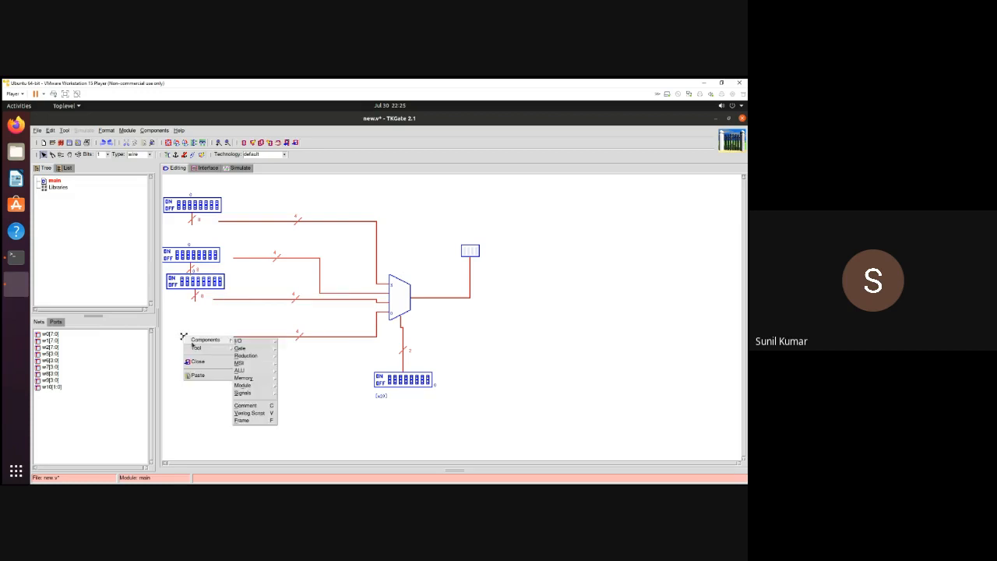
mouse_move(238, 341)
left_click(295, 350)
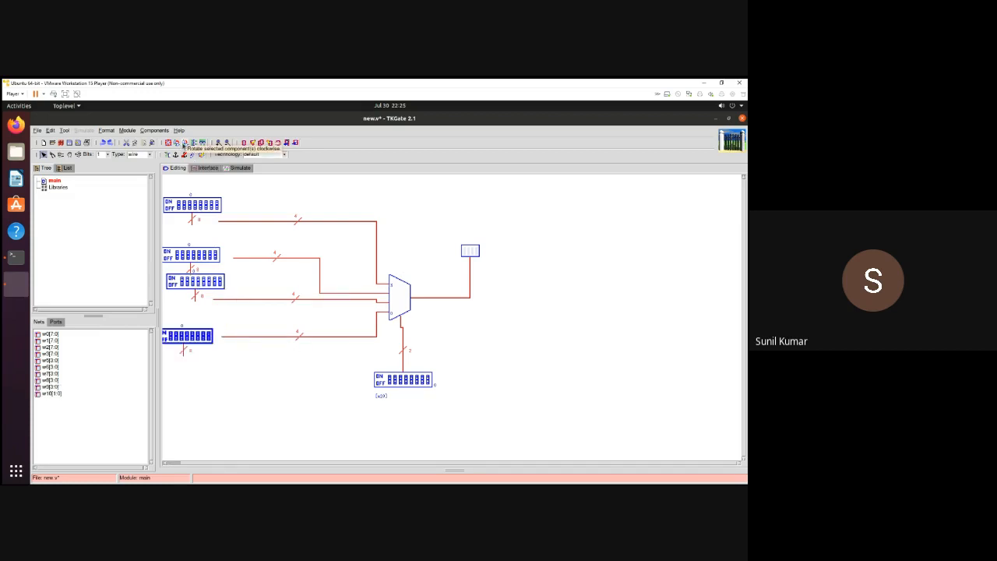
- Rotate each of the four input DIP switches so that its output wire faces the multiplexer
left_click(178, 145)
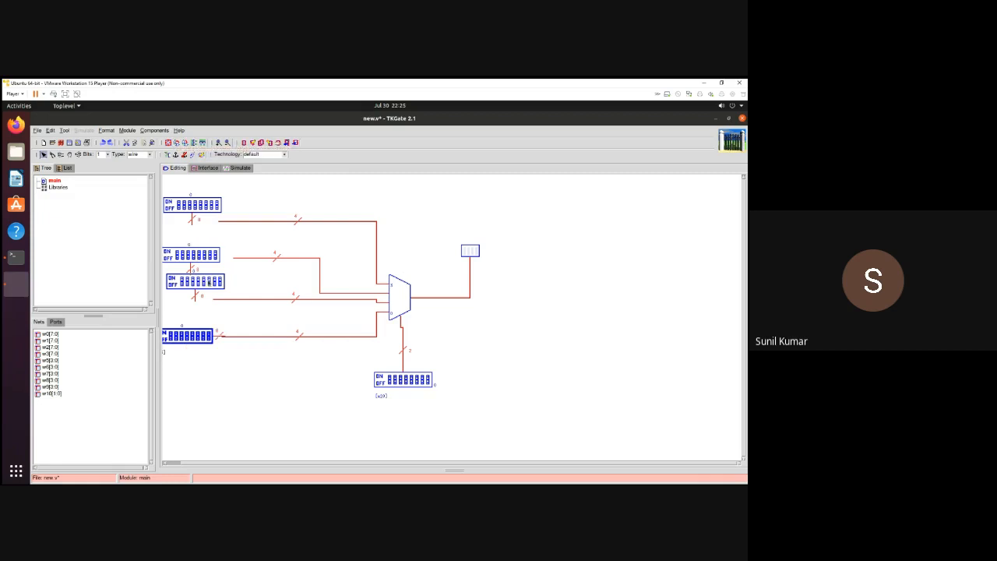
left_click(195, 281)
left_click(179, 145)
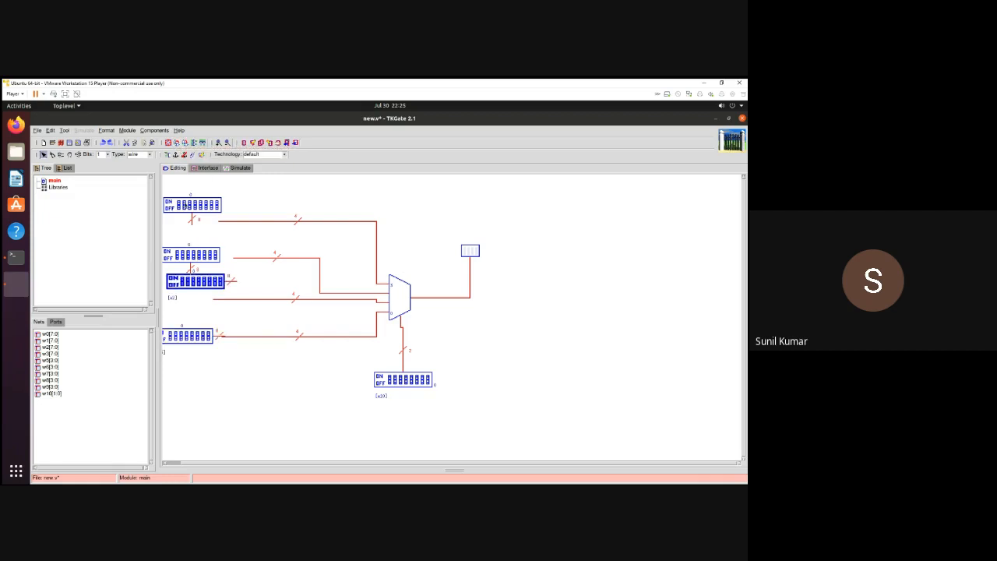
left_click(198, 253)
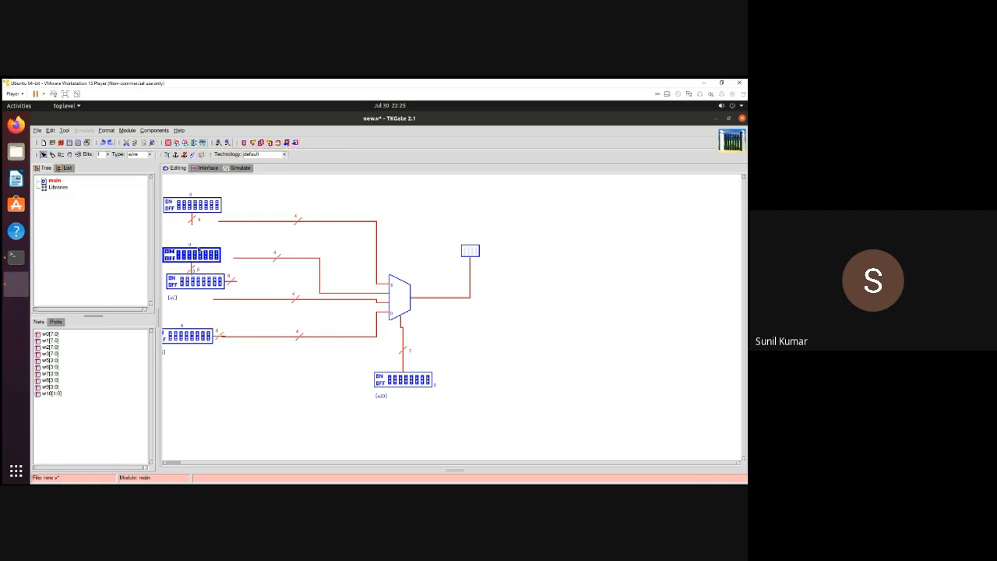
left_click(179, 144)
left_click(203, 208)
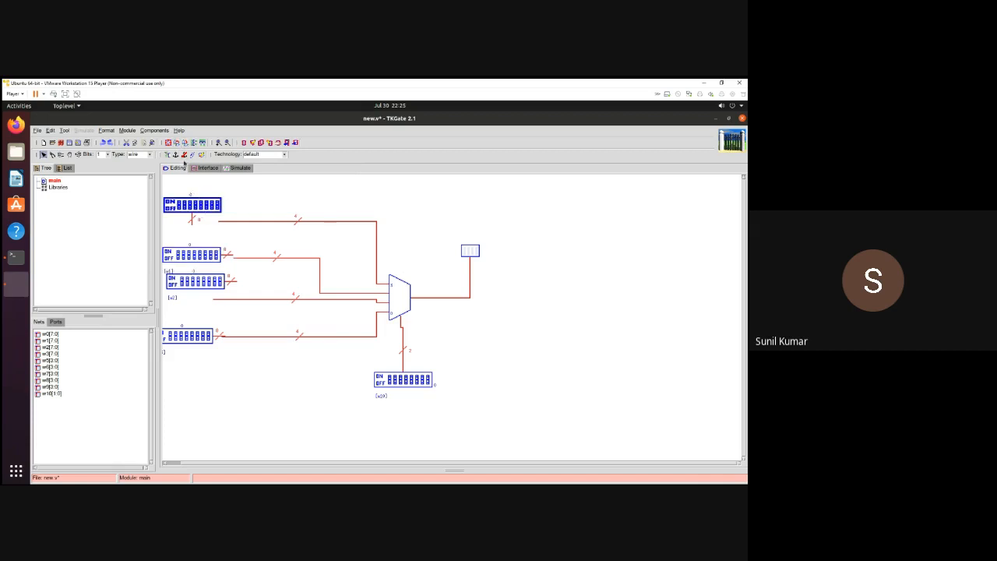
left_click(178, 145)
- Set the output port of the top DIP switch to 4 bits
right_click(211, 205)
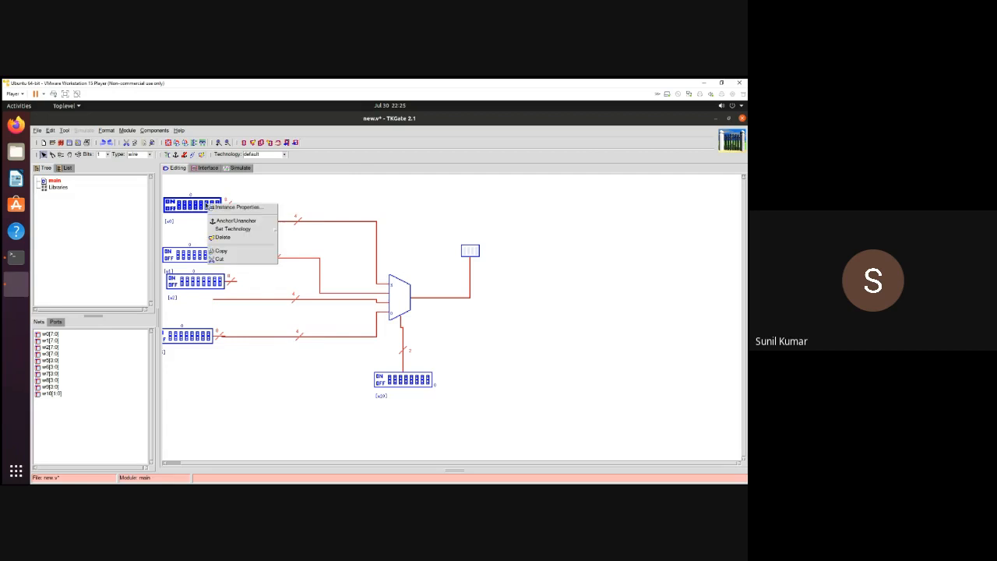
left_click(212, 208)
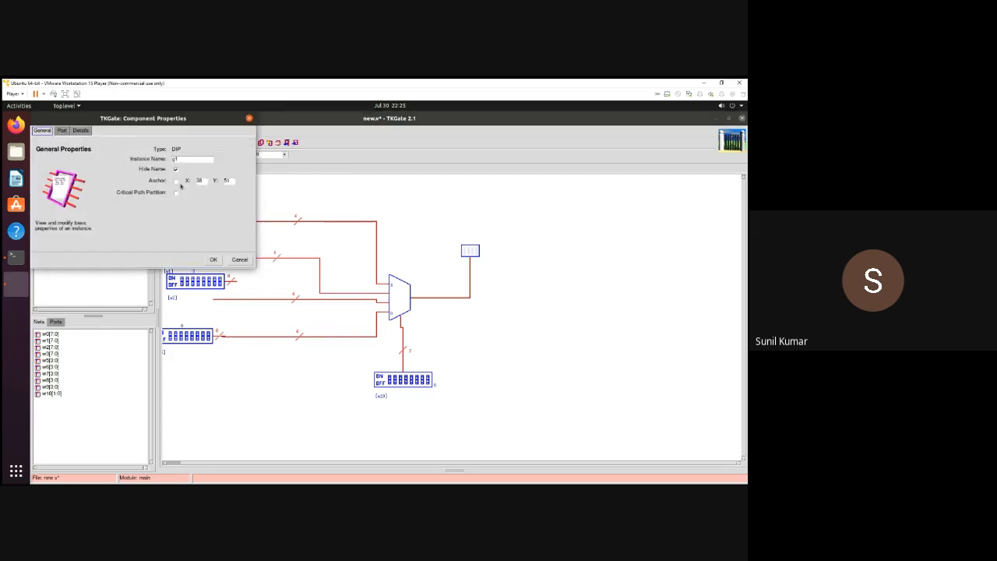
left_click(61, 130)
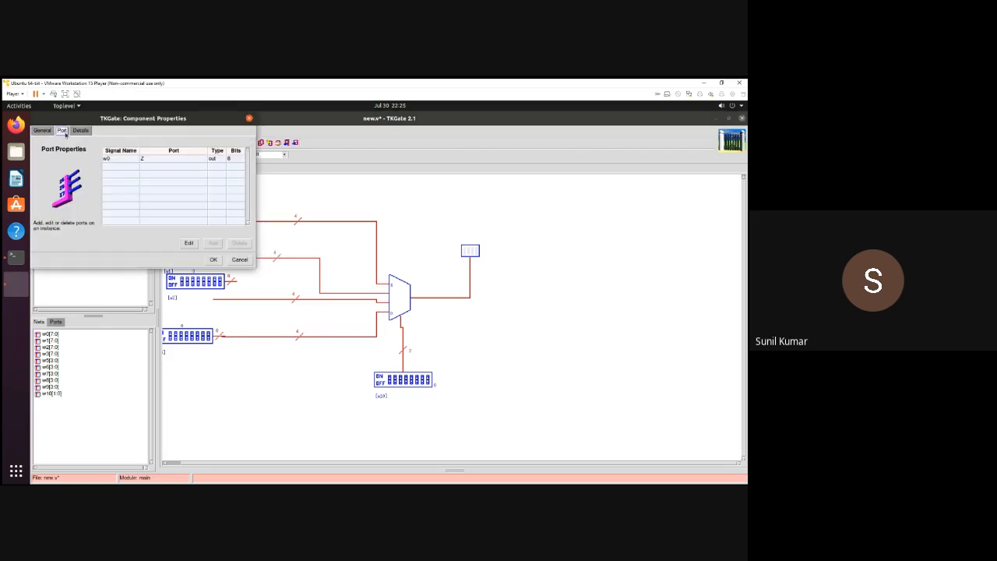
left_click(232, 160)
left_click(237, 160)
left_click(229, 187)
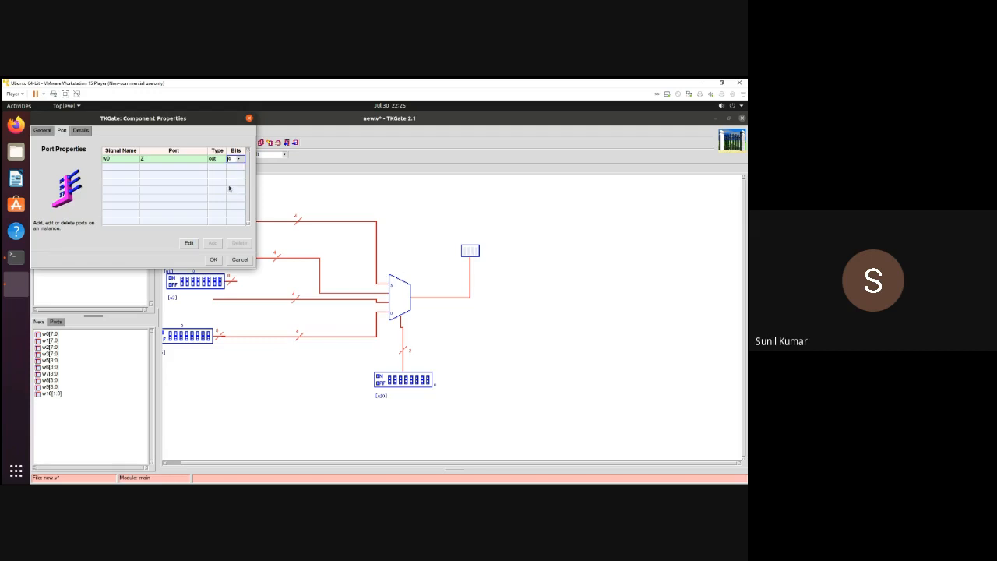
left_click(213, 259)
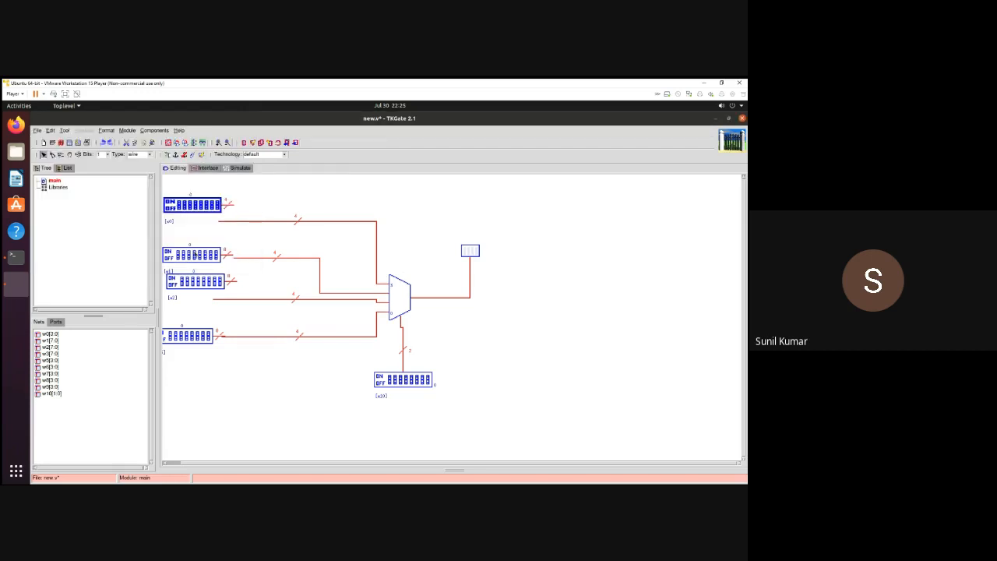
- Set the output port of the second DIP switch to 4 bits
double_click(195, 255)
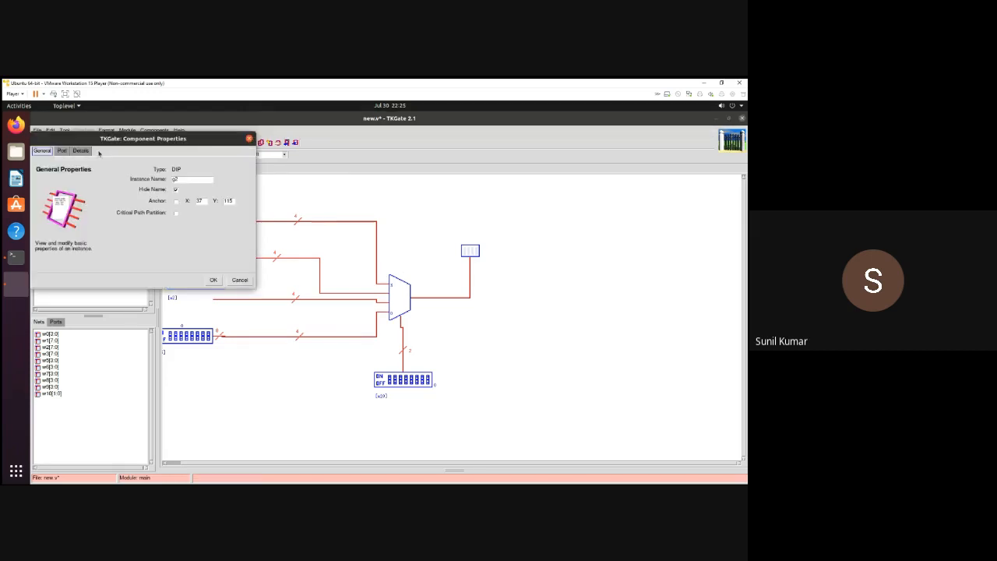
left_click(62, 151)
left_click(232, 179)
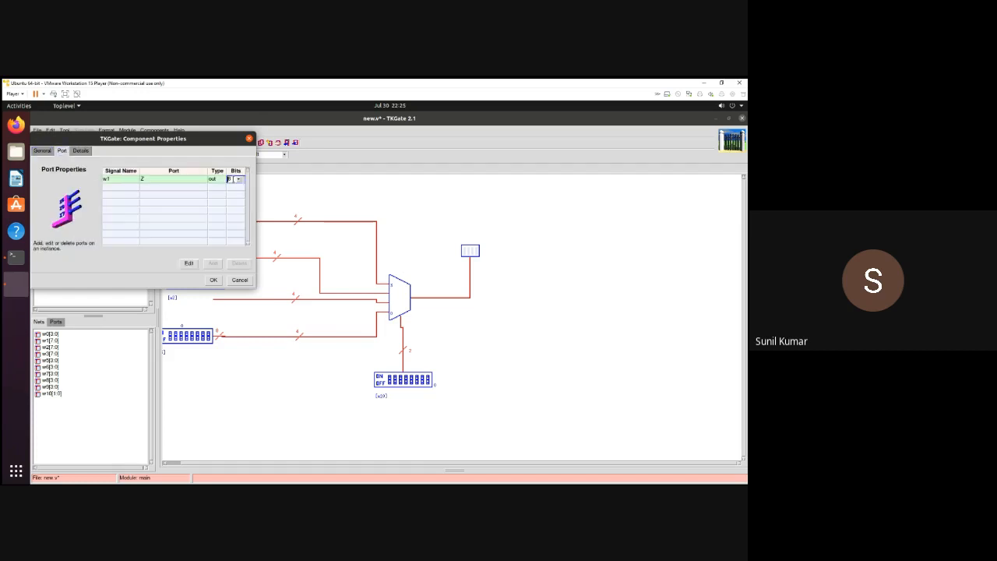
left_click(236, 180)
left_click(229, 203)
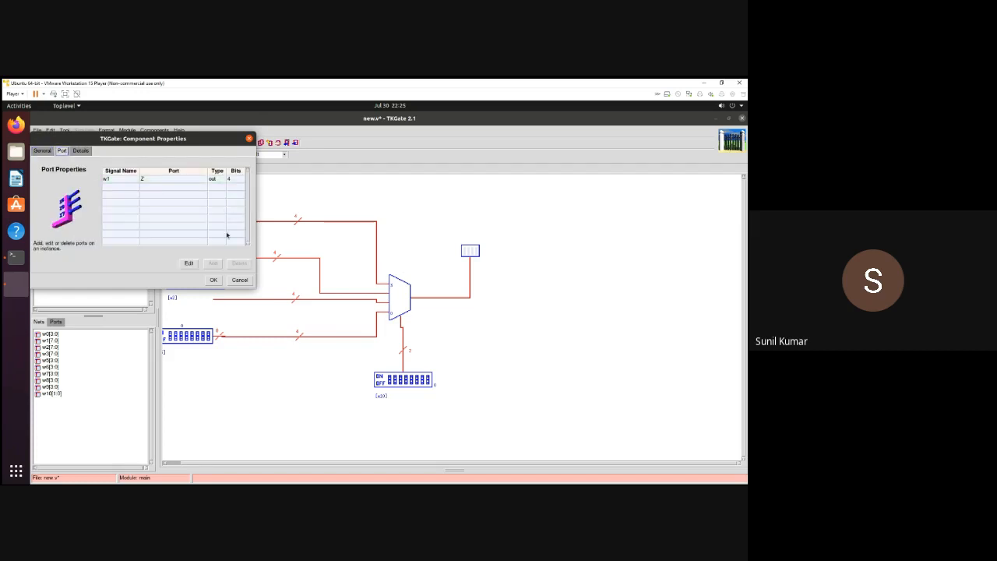
left_click(214, 280)
- Set the third DIP switch's output port w2 to 4 bits
right_click(196, 278)
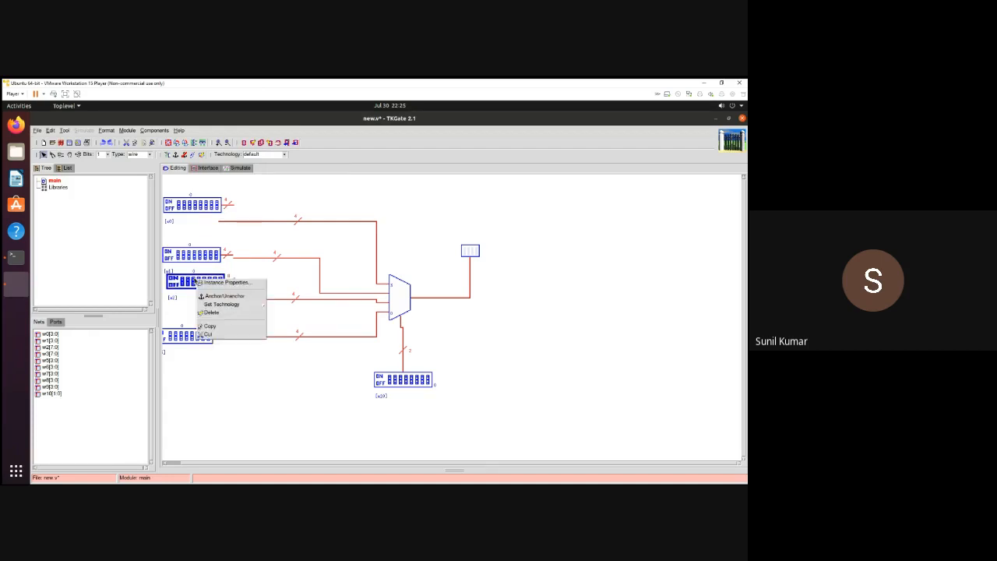
left_click(202, 280)
left_click(62, 163)
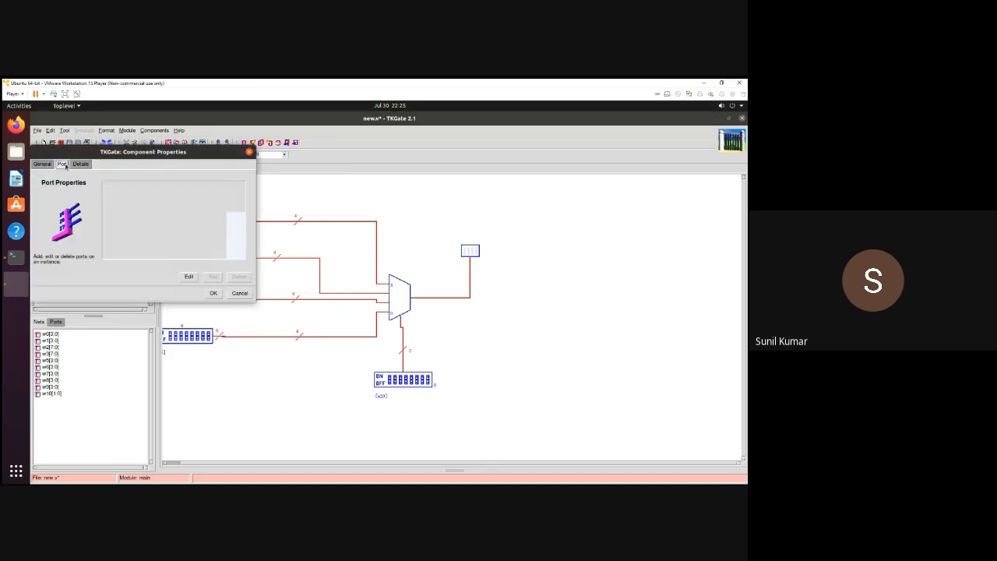
left_click(231, 191)
left_click(230, 192)
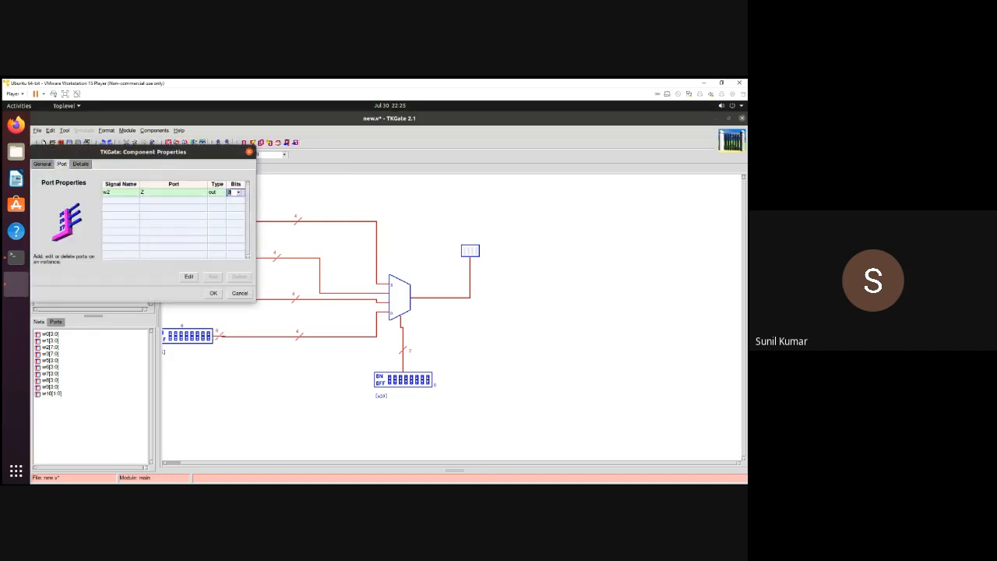
left_click(238, 193)
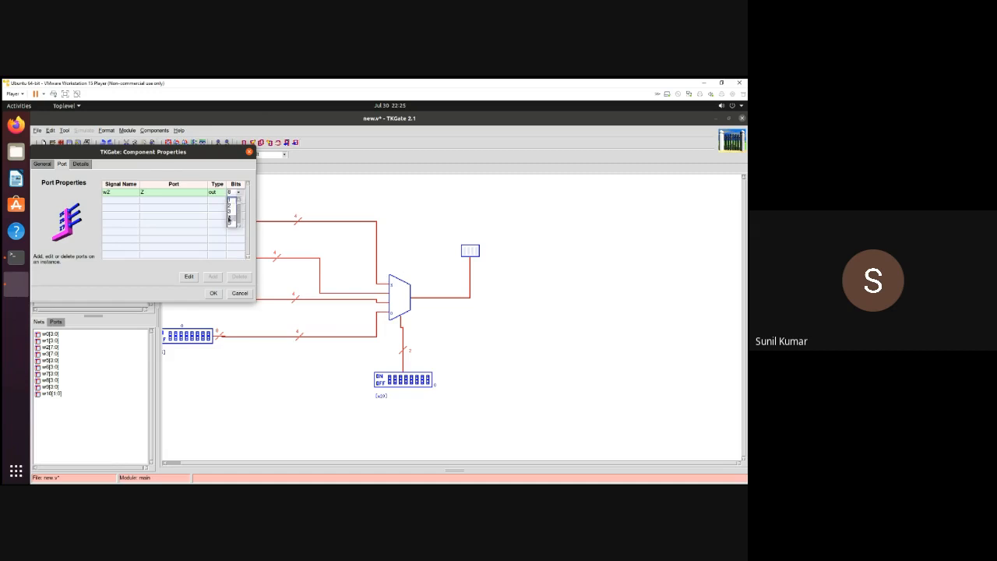
left_click(232, 217)
left_click(214, 293)
- Set the bottom input DIP switch's output port w3 to 4 bits
double_click(193, 336)
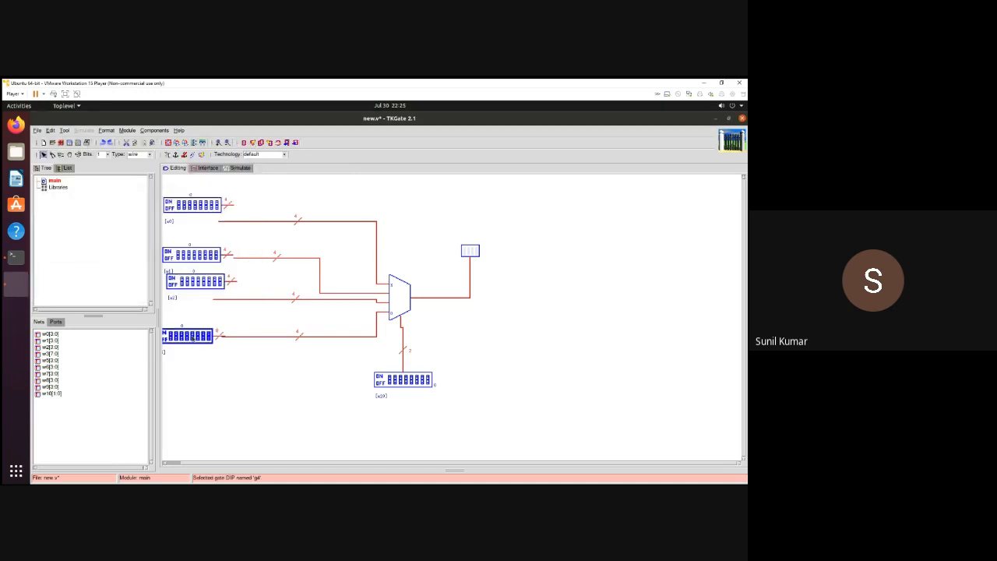
left_click(62, 191)
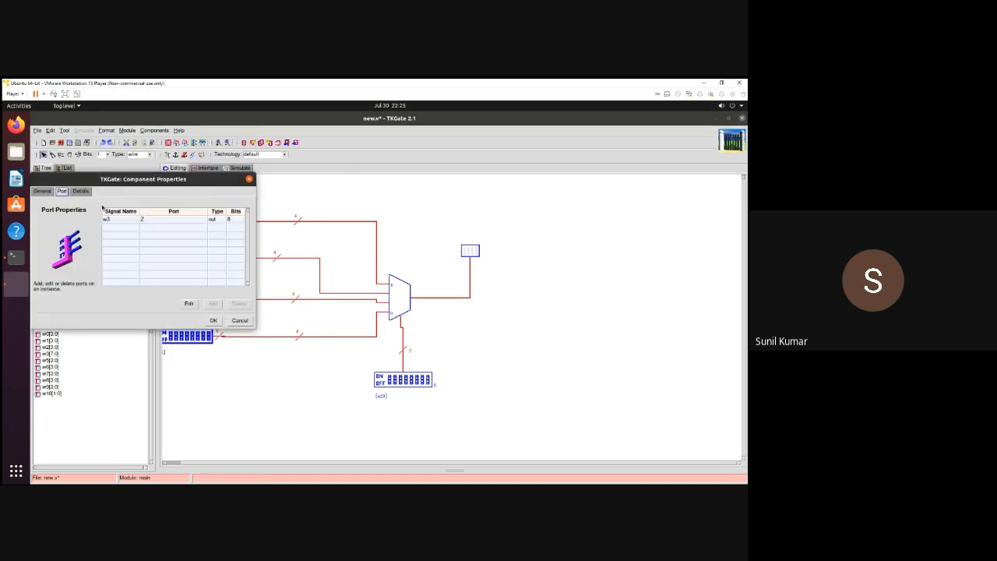
left_click(235, 220)
left_click(238, 221)
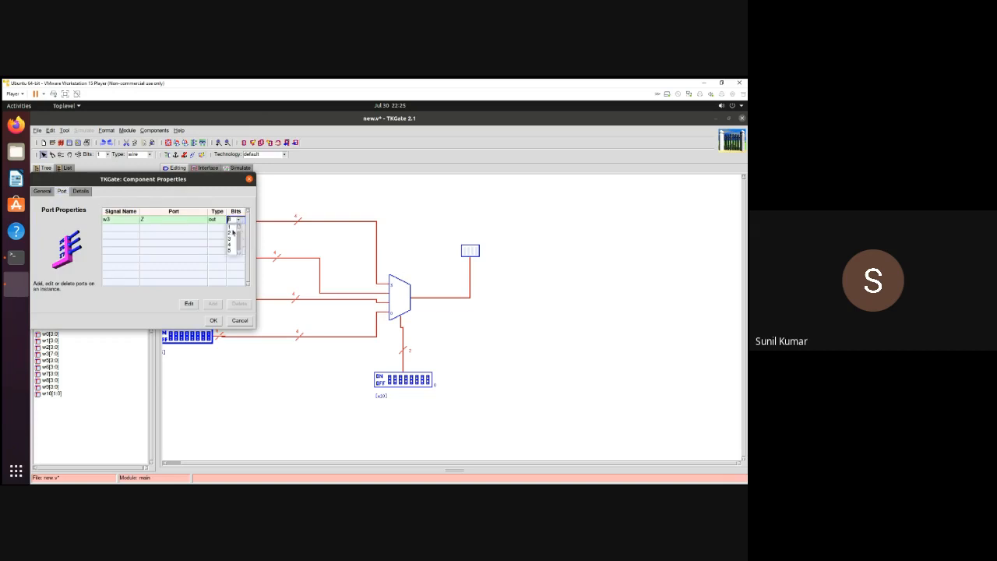
left_click(232, 248)
left_click(213, 321)
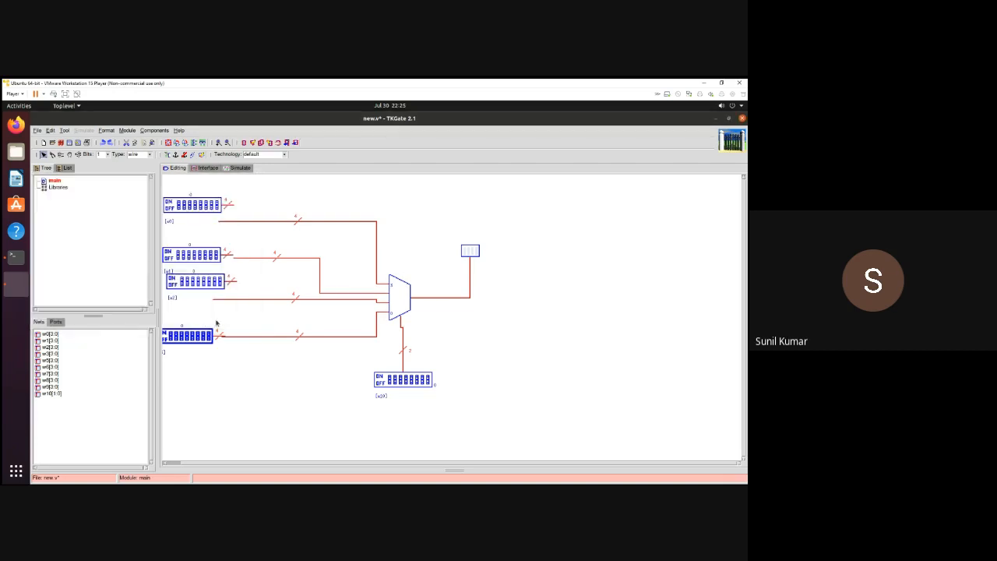
- Try to join the output wires of the input DIP switches to the multiplexer's existing input wires
left_click(225, 337)
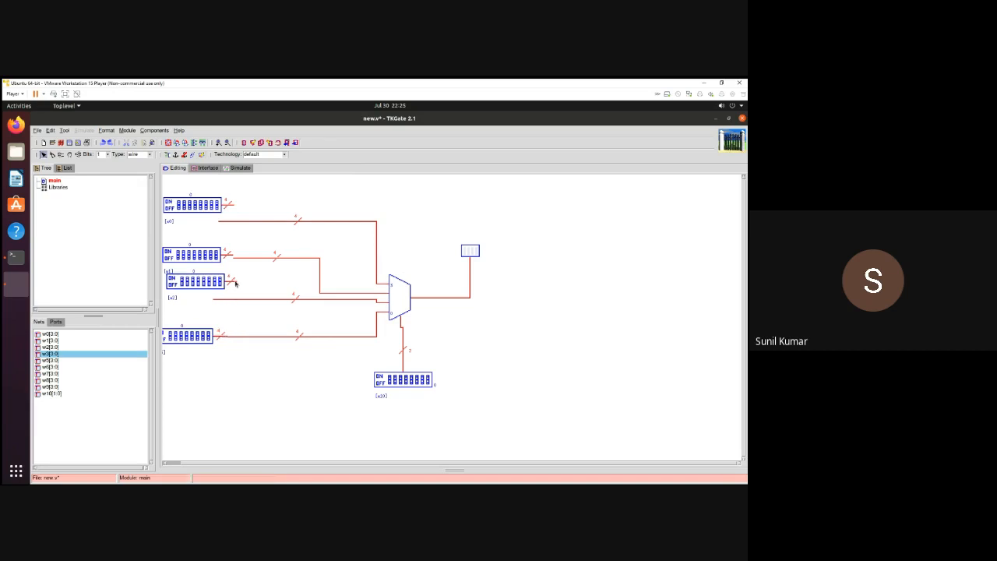
left_click_drag(236, 284, 236, 298)
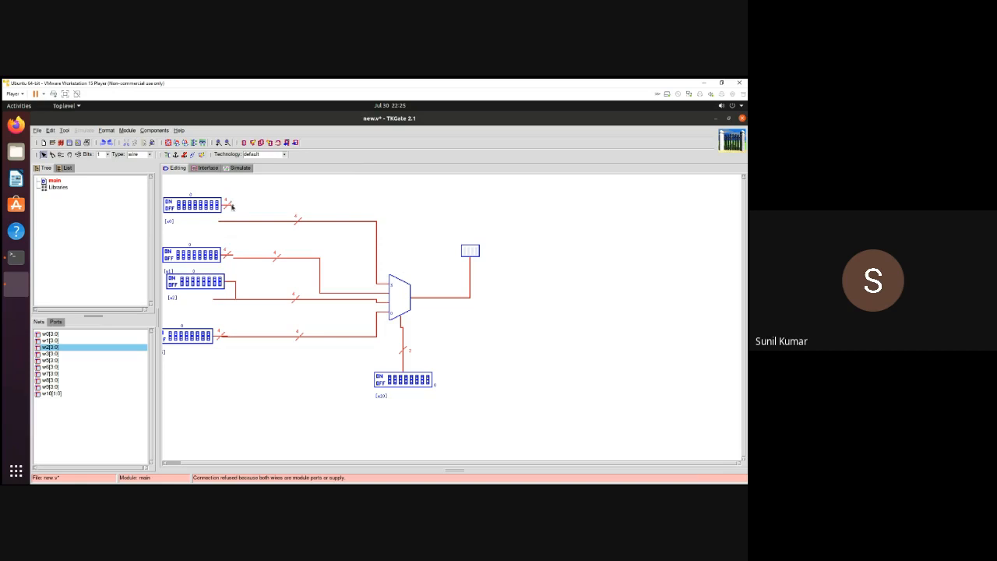
left_click_drag(229, 208, 237, 216)
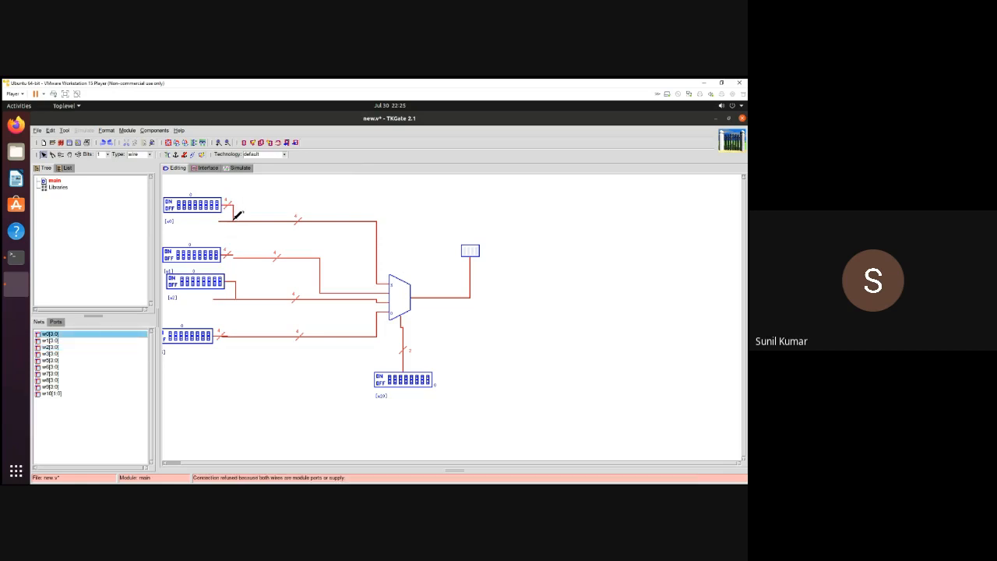
left_click_drag(230, 256, 234, 257)
left_click(234, 258)
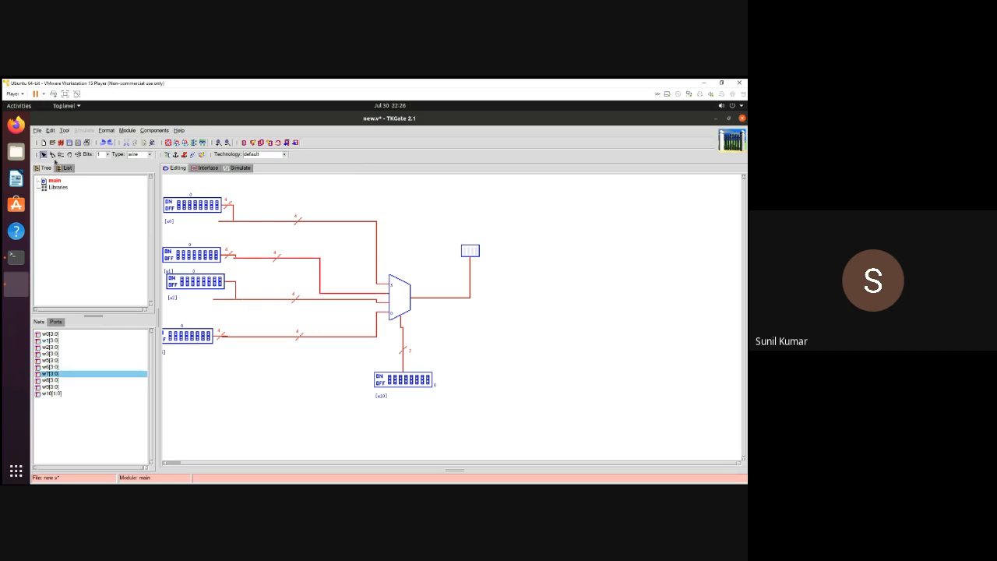
- Cut the four multiplexer input wires to separate them from the DIP switch output wires
left_click(52, 154)
left_click(283, 298)
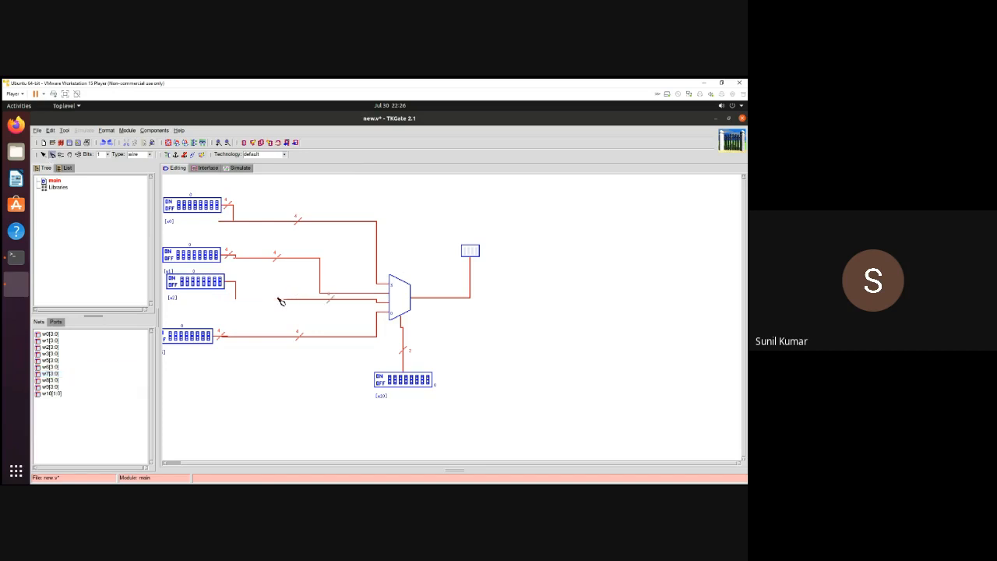
left_click(273, 257)
left_click(279, 221)
left_click(276, 336)
left_click(43, 155)
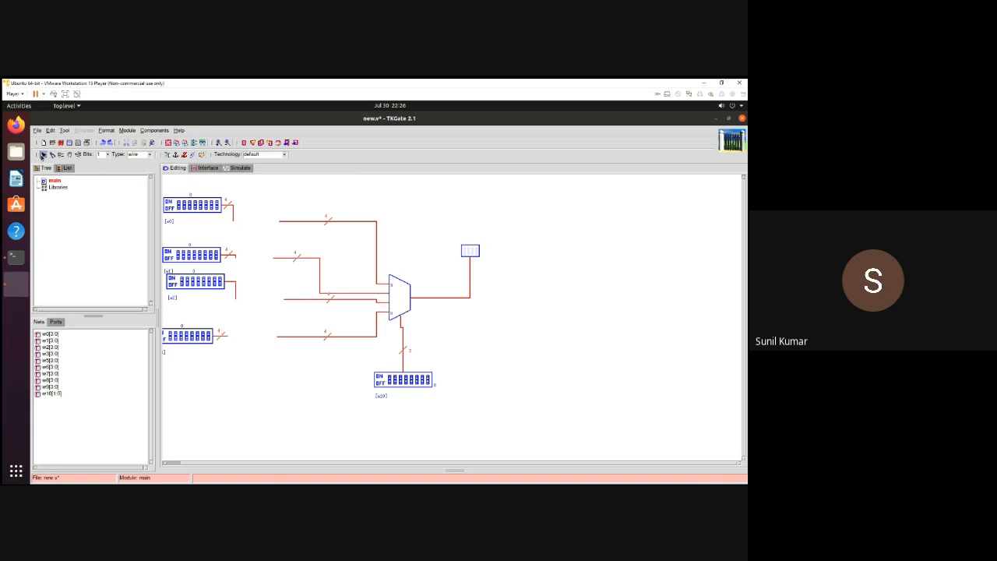
- Change the top DIP switch's output net w0 to an out port and review its net properties
double_click(232, 223)
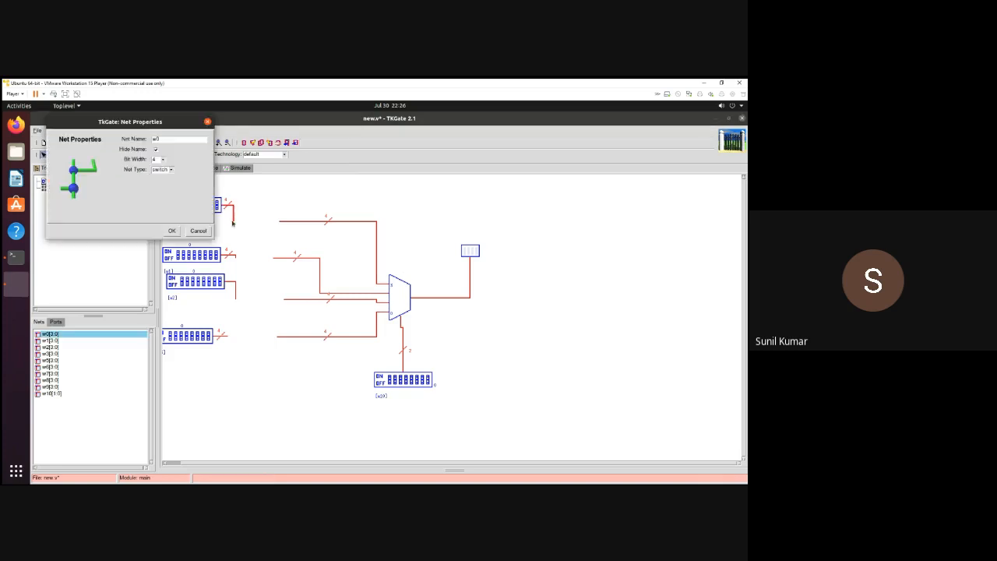
left_click(171, 231)
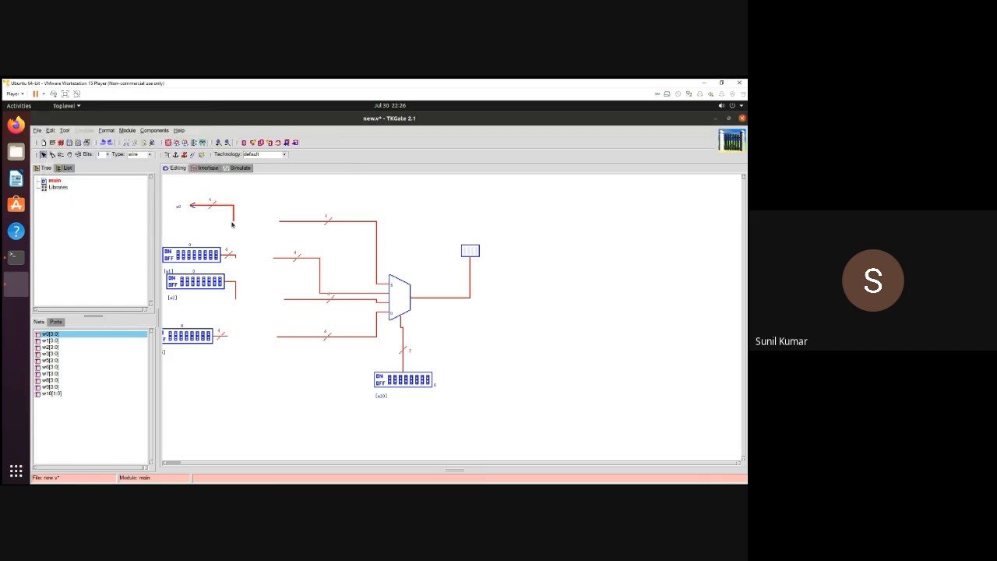
right_click(192, 206)
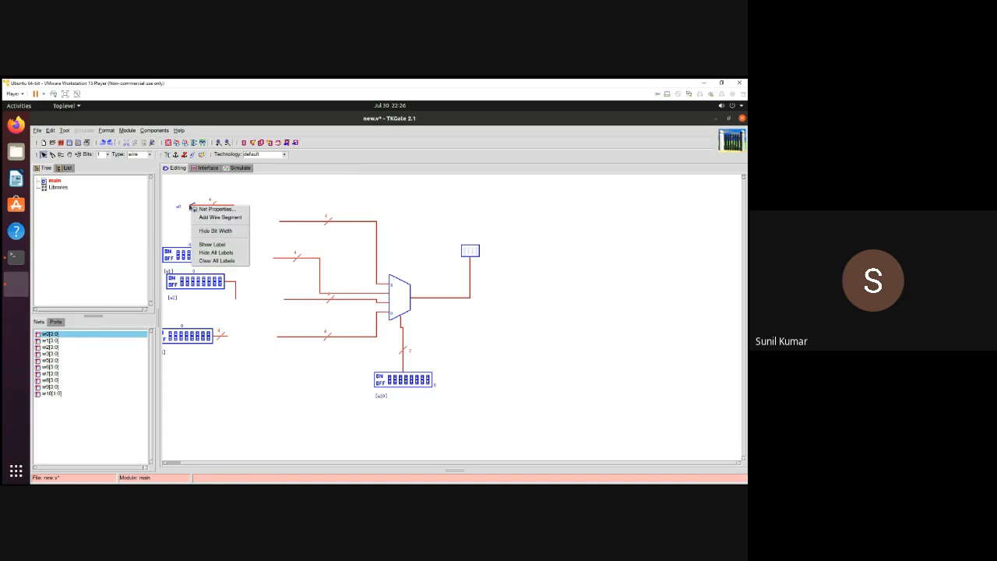
left_click(197, 209)
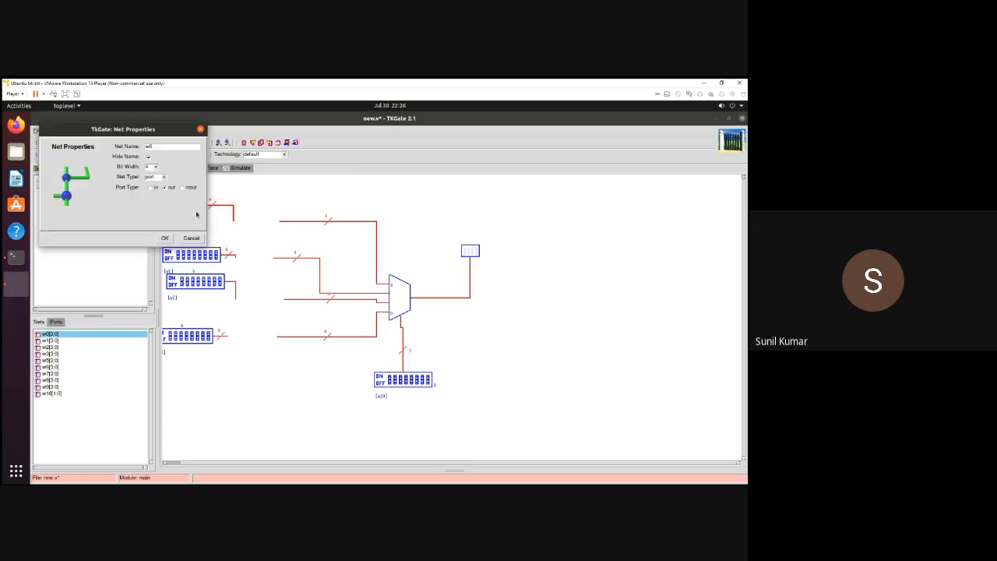
left_click(189, 240)
- Delete the w0 port and its wire, and place a new DIP switch beside the top multiplexer input wire
left_click_drag(174, 188, 240, 227)
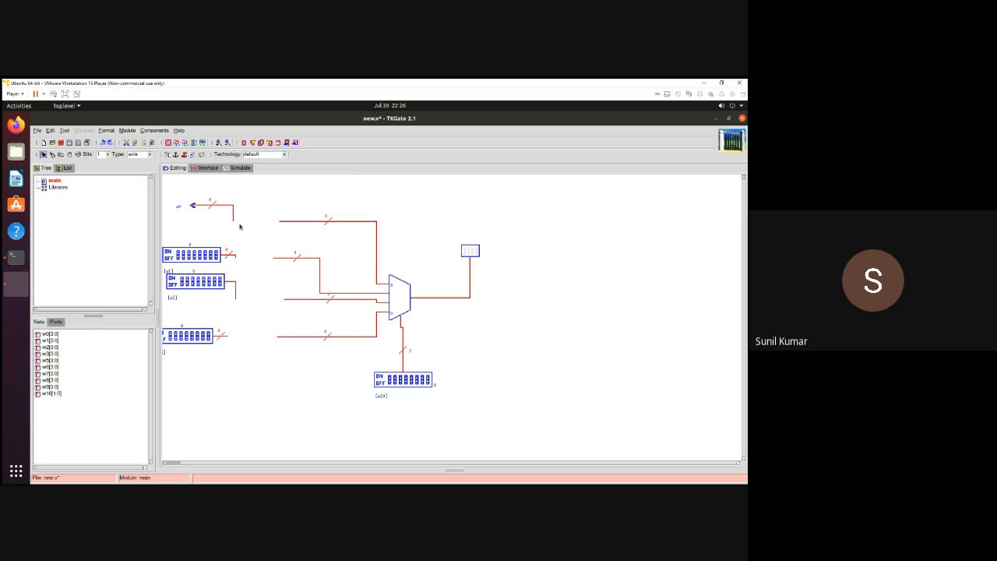
key("Delete")
right_click(200, 195)
mouse_move(222, 200)
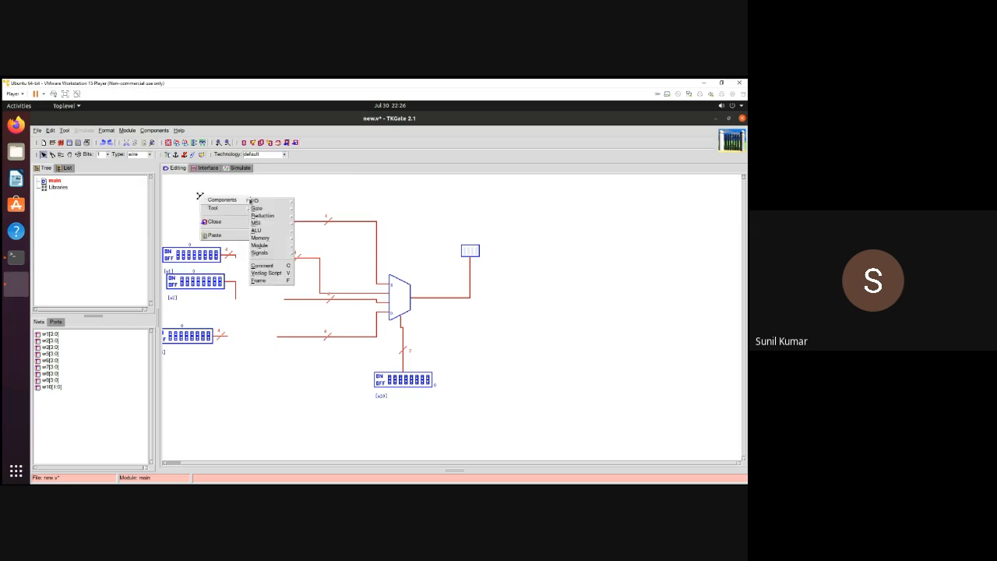
mouse_move(256, 201)
left_click(318, 211)
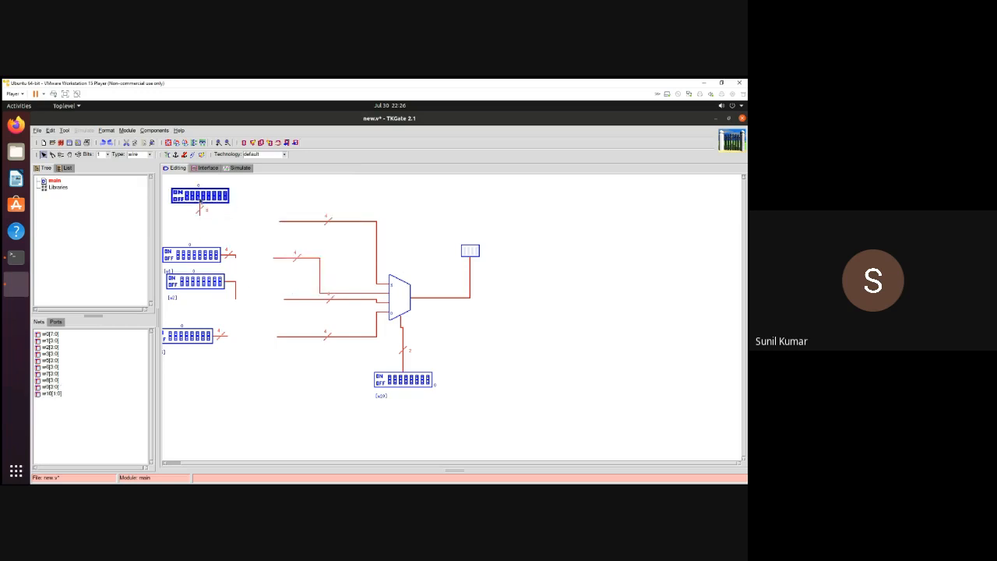
- Set the output port of the new top DIP switch to 4 bits
right_click(200, 199)
left_click(226, 204)
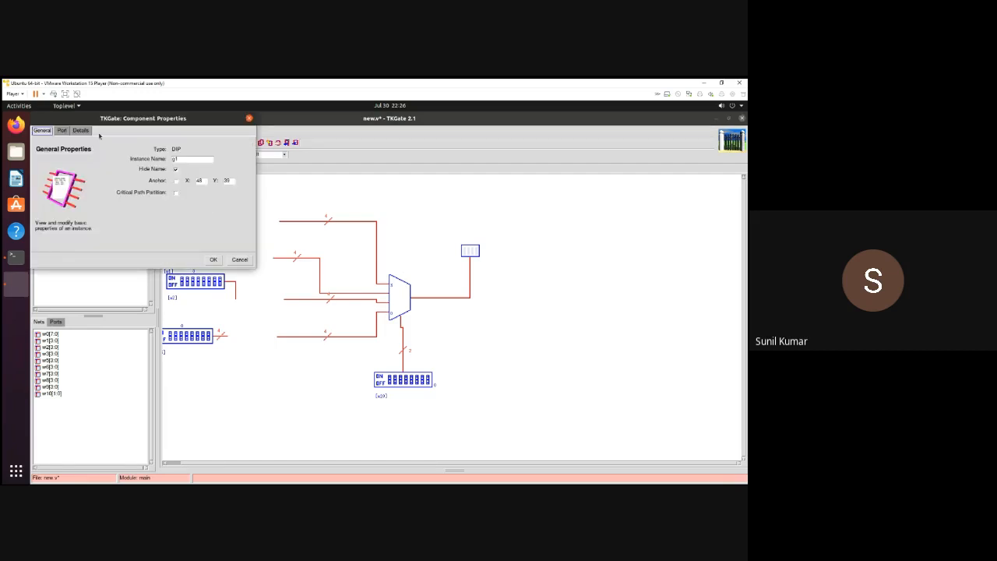
left_click(62, 130)
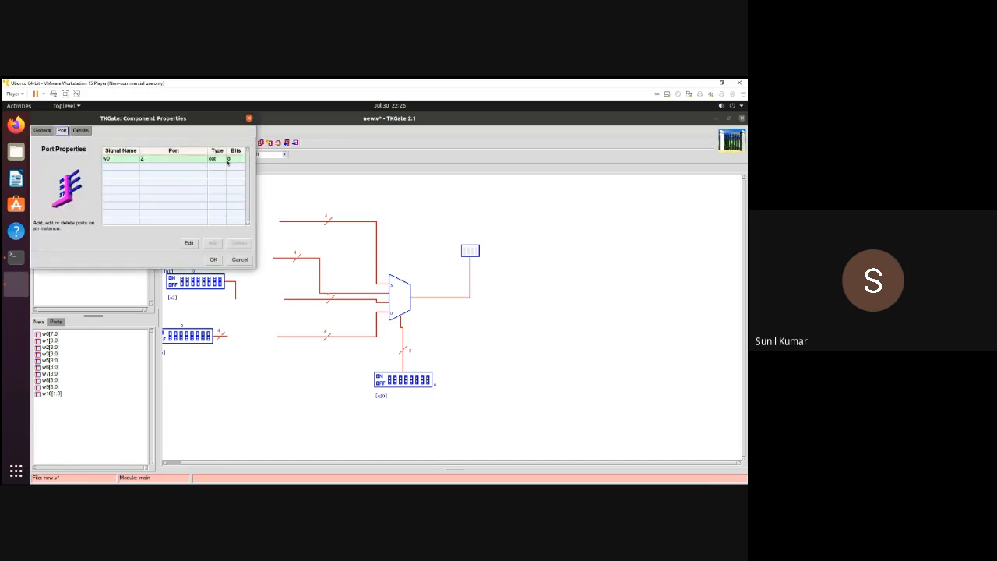
left_click(227, 161)
left_click(237, 159)
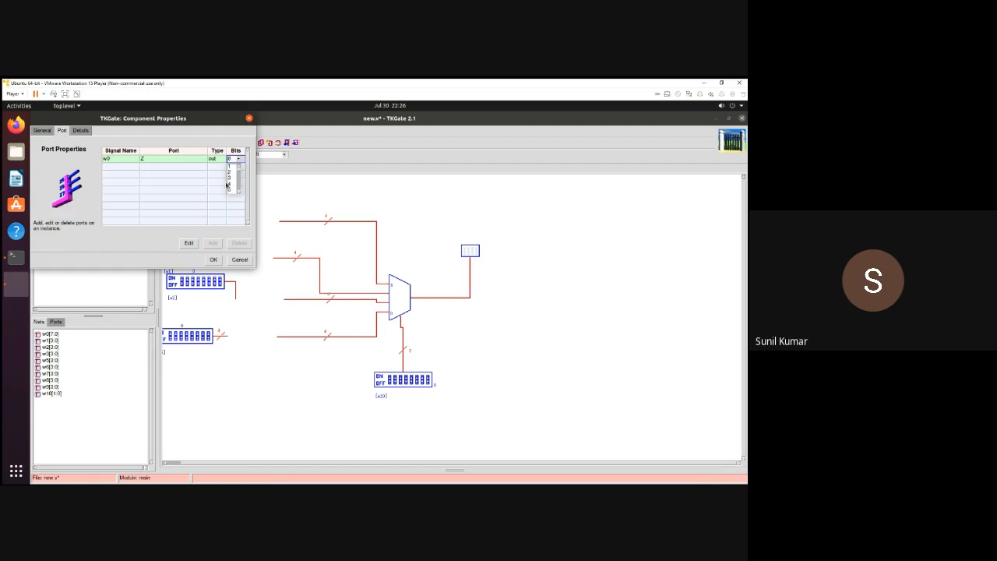
left_click(226, 184)
left_click(213, 259)
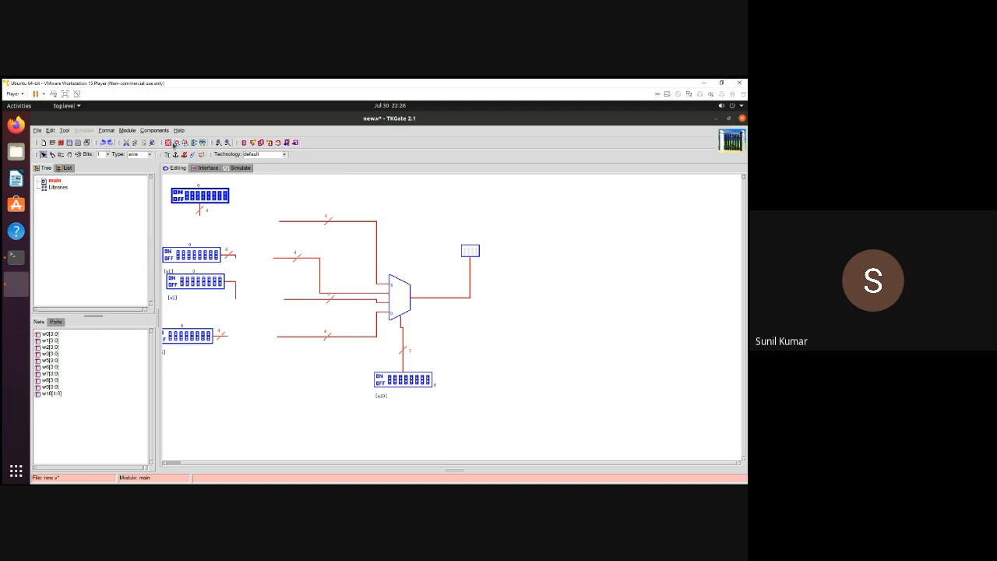
- Rotate the top DIP switch so its output faces the multiplexer, and join all four DIP output wires to the multiplexer input wires
left_click(175, 144)
left_click_drag(241, 198, 285, 219)
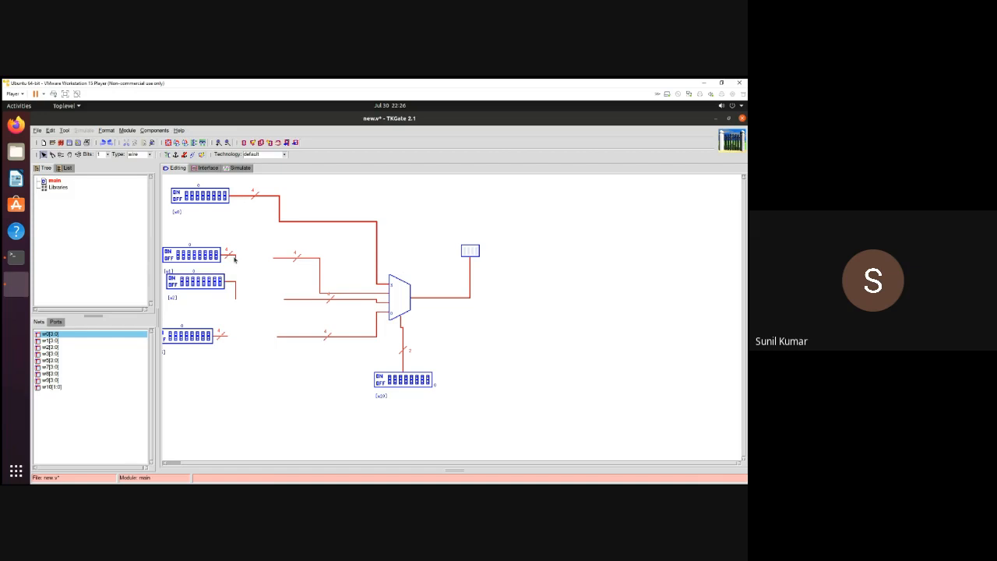
left_click_drag(233, 259, 274, 261)
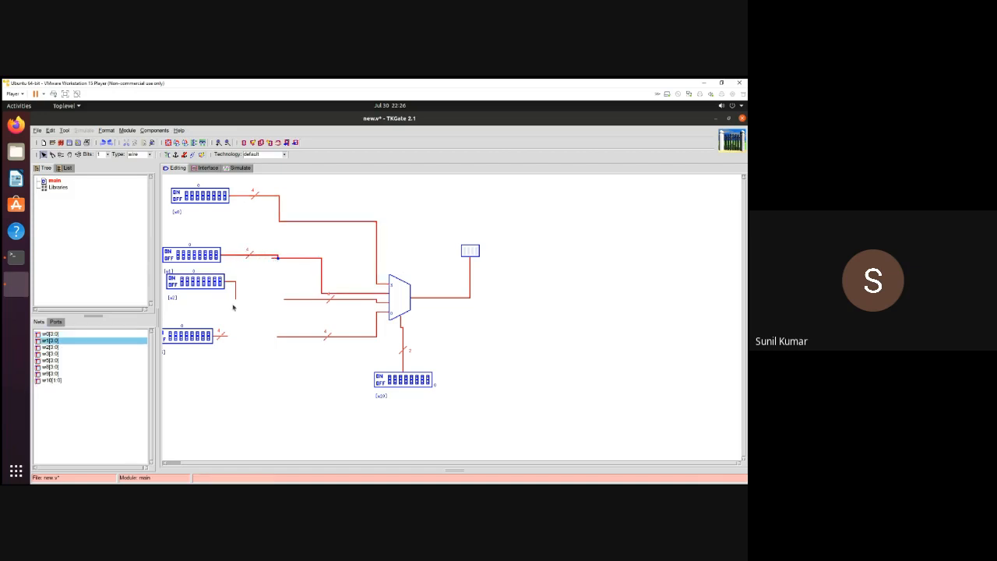
left_click_drag(237, 288, 284, 300)
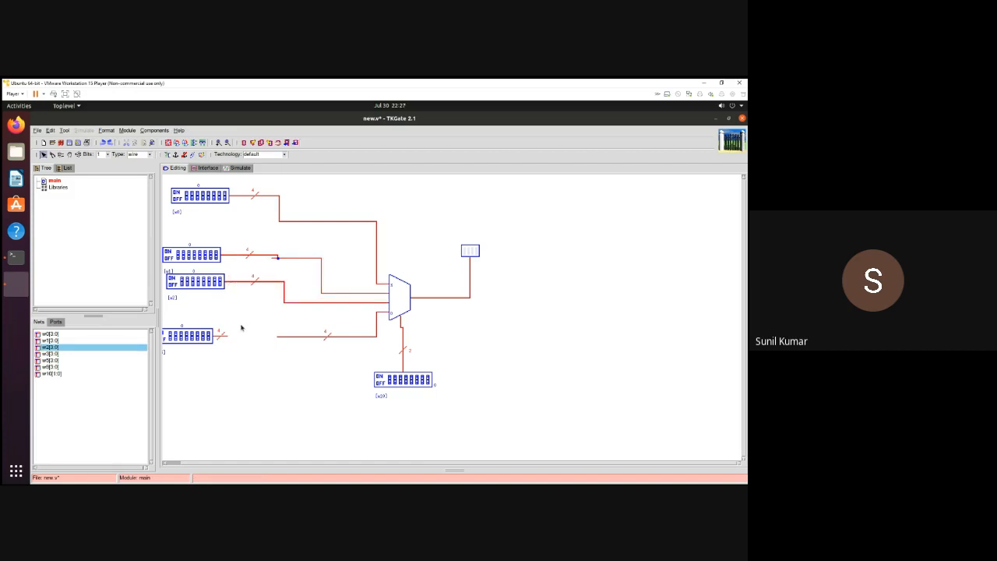
left_click_drag(222, 336, 283, 333)
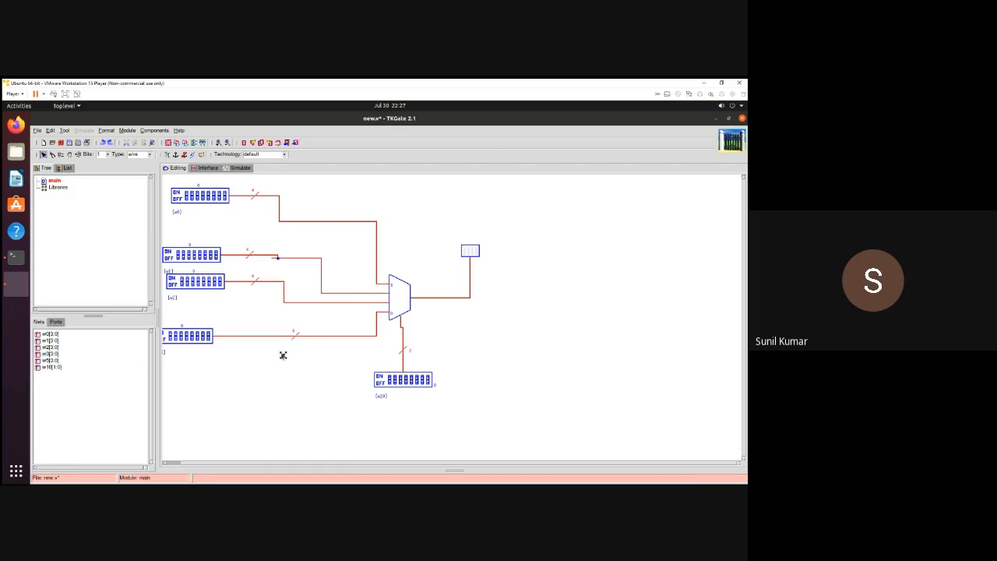
- Start the simulation and set the select DIP switch below the multiplexer to 3
left_click(245, 168)
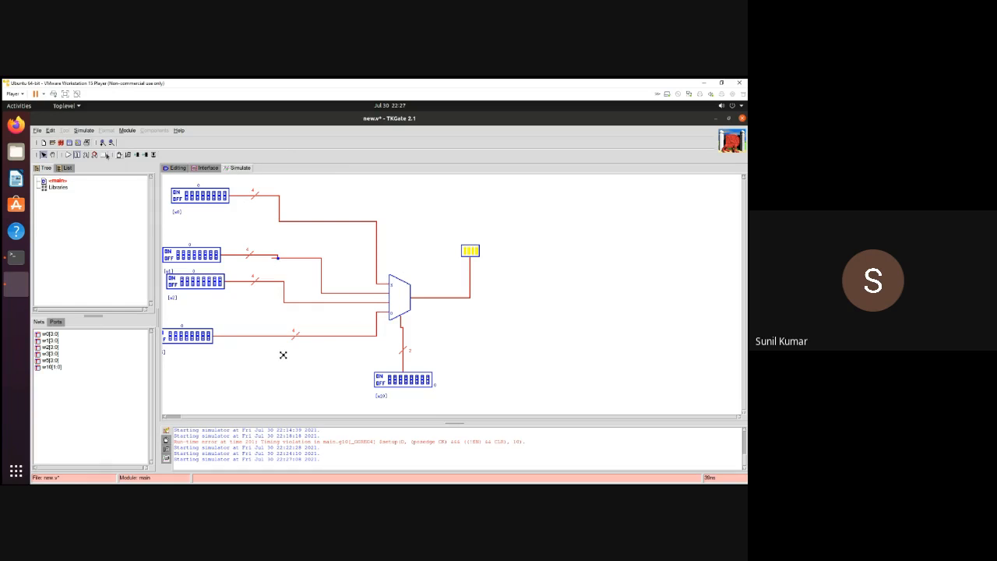
left_click(403, 380)
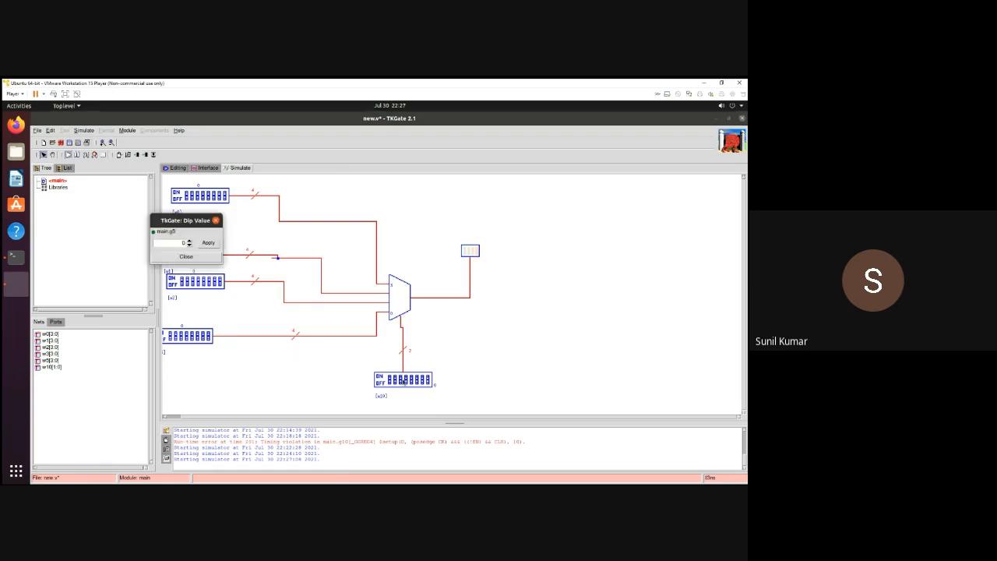
left_click(162, 242)
left_click(189, 242)
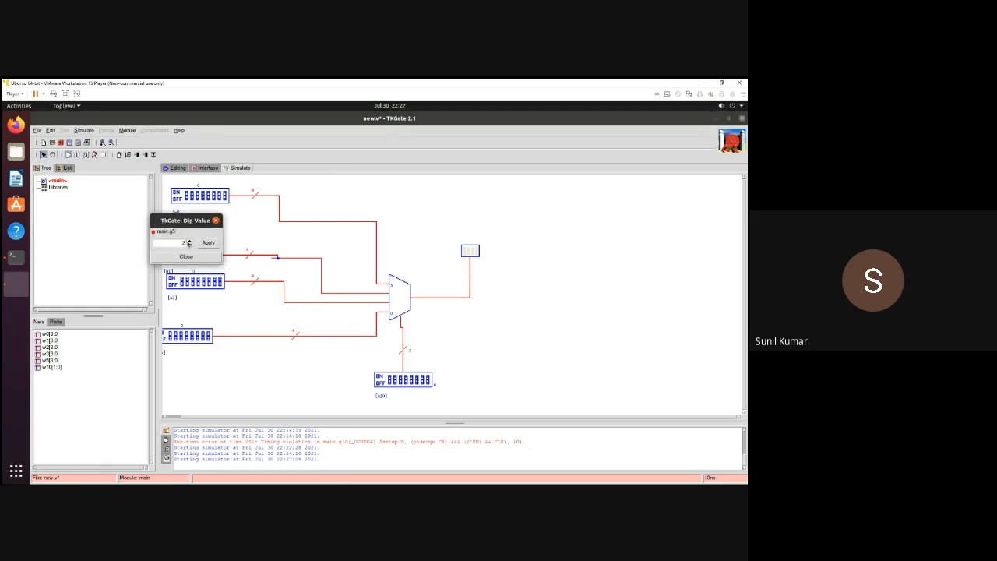
left_click(188, 240)
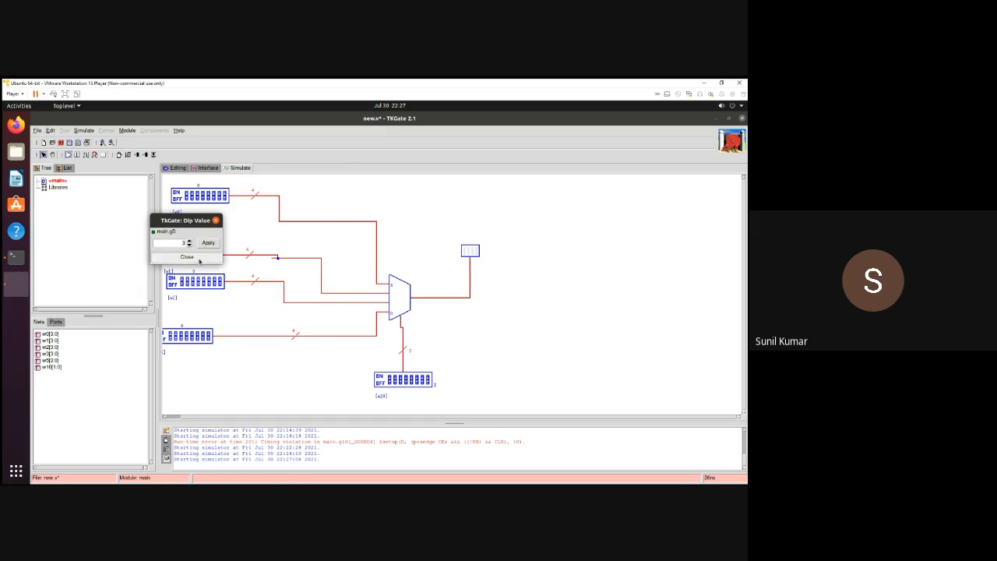
left_click(198, 260)
- Increase the top input DIP switch's value, apply it, and return to editing the circuit
left_click(200, 197)
left_click(87, 149)
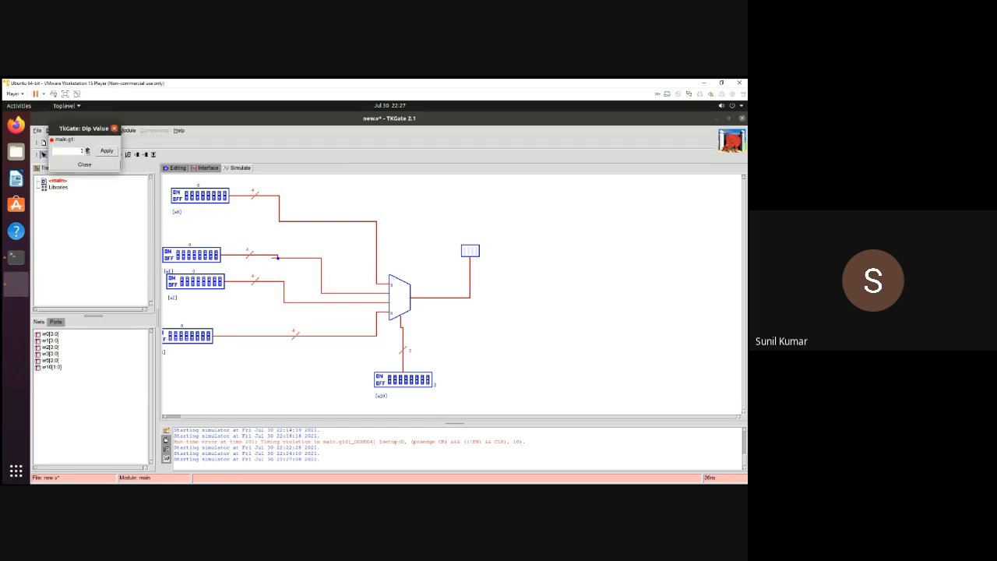
left_click(105, 151)
left_click(84, 165)
left_click(177, 169)
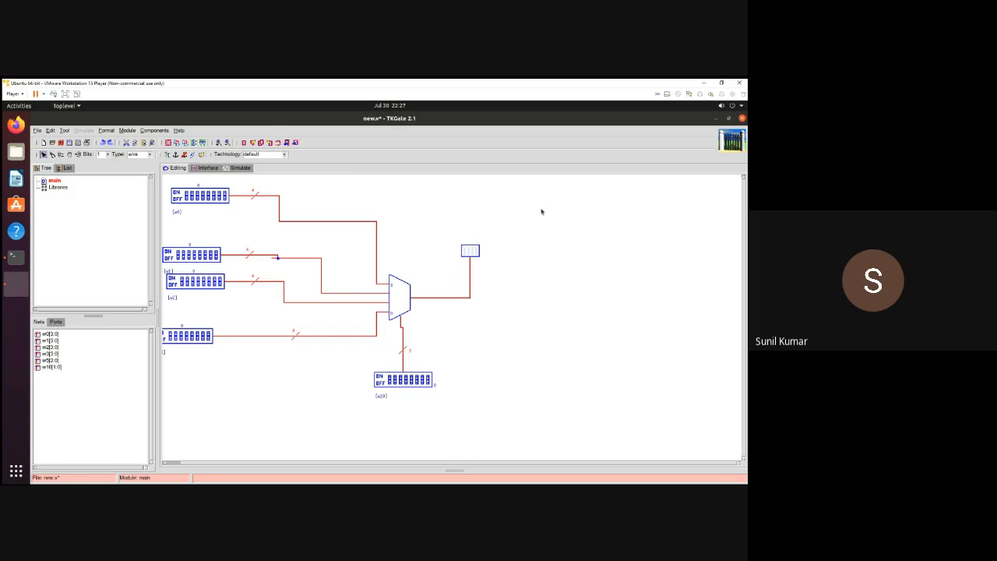
- Delete everything except the top DIP switch and its output wire, and cut that wire down to a short straight piece
left_click_drag(550, 197, 162, 414)
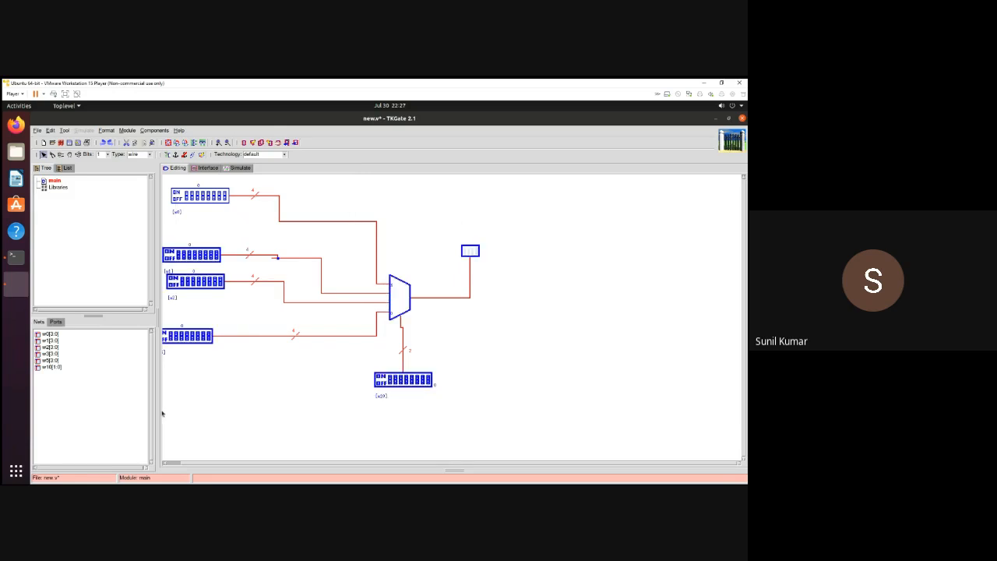
key("Delete")
left_click_drag(478, 196, 283, 291)
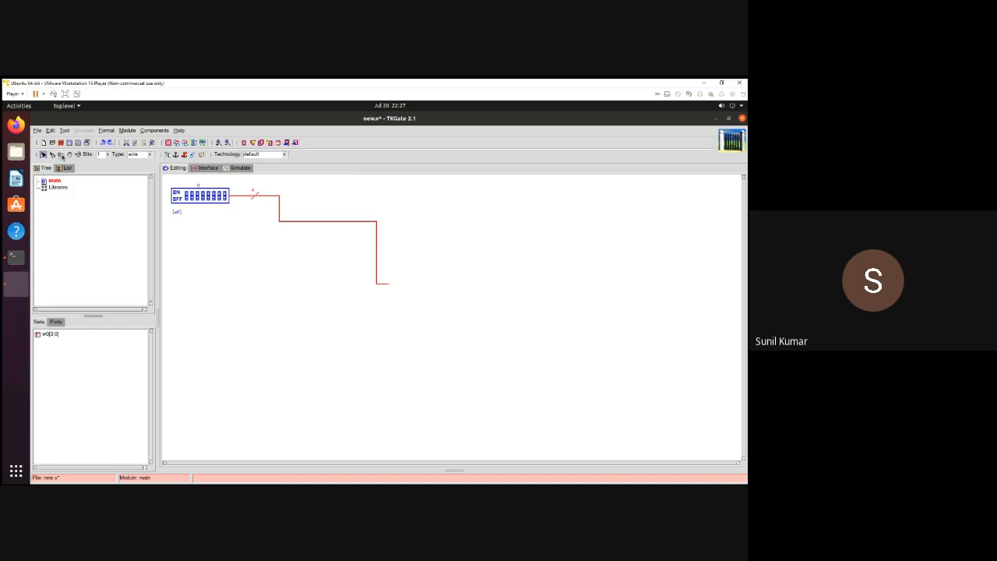
left_click(52, 154)
left_click(270, 195)
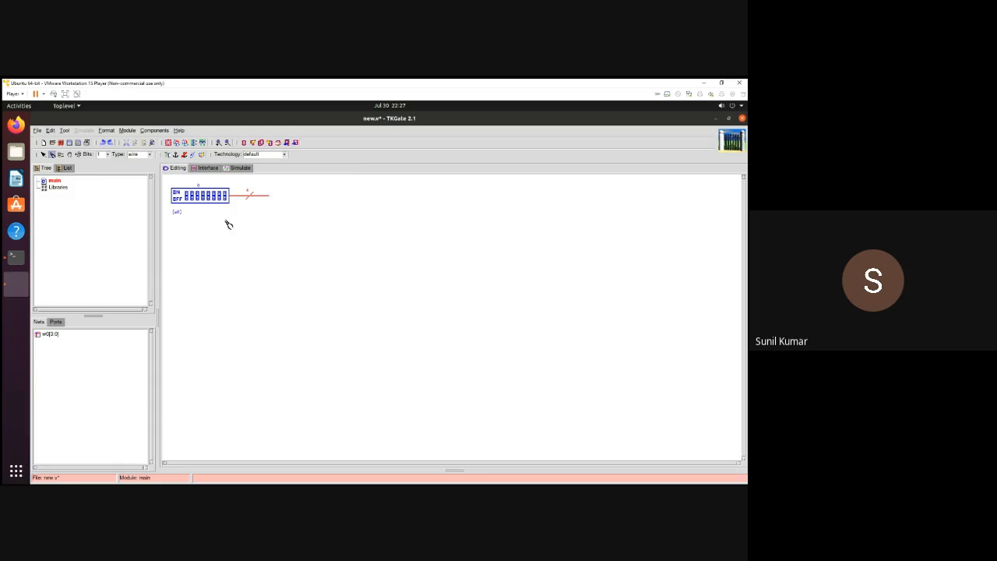
- Move the remaining DIP switch lower on the canvas and place a ROM a short distance beyond the end of its output wire
left_click(43, 154)
left_click_drag(198, 197, 246, 291)
right_click(316, 233)
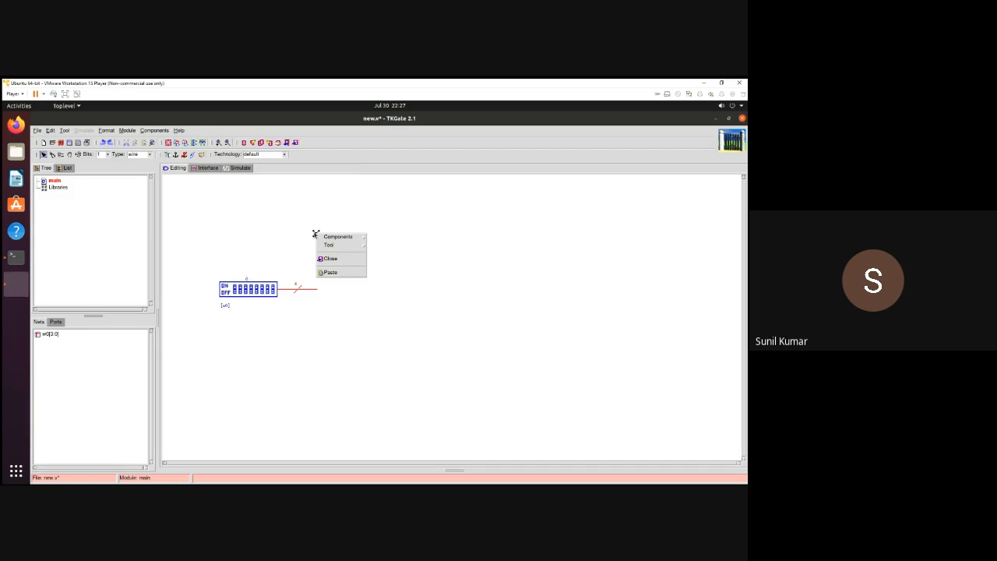
mouse_move(322, 236)
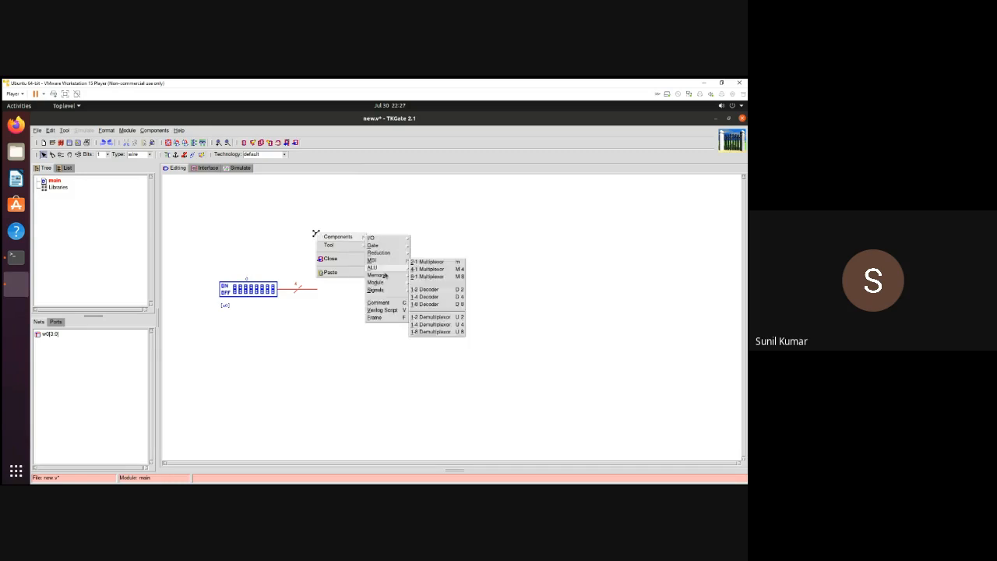
mouse_move(387, 269)
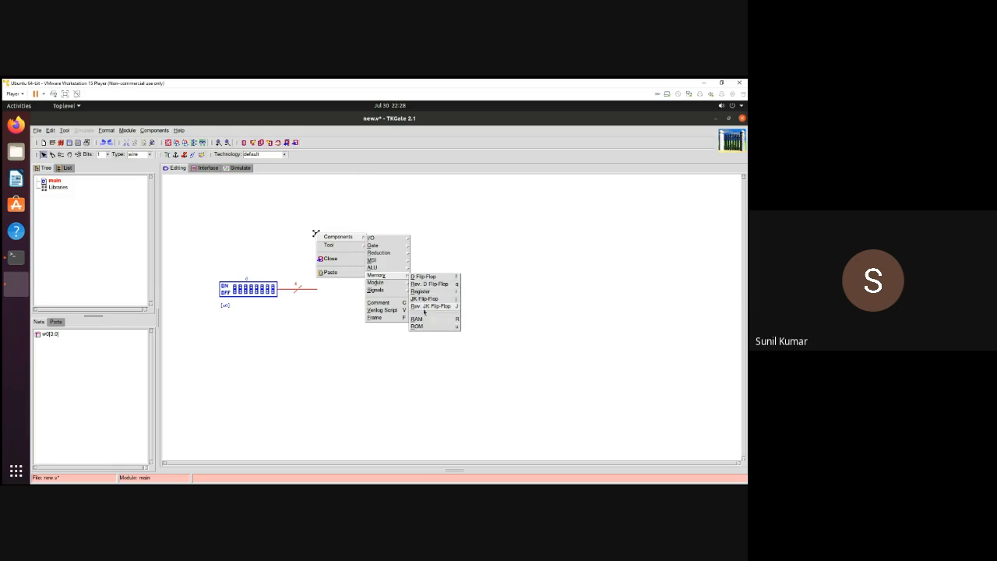
left_click(417, 326)
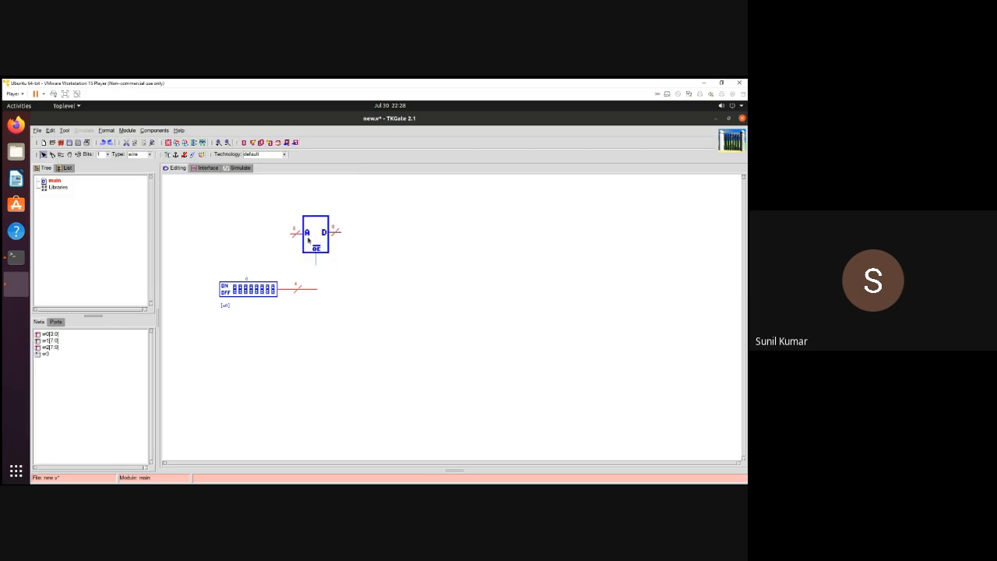
left_click_drag(309, 241, 401, 290)
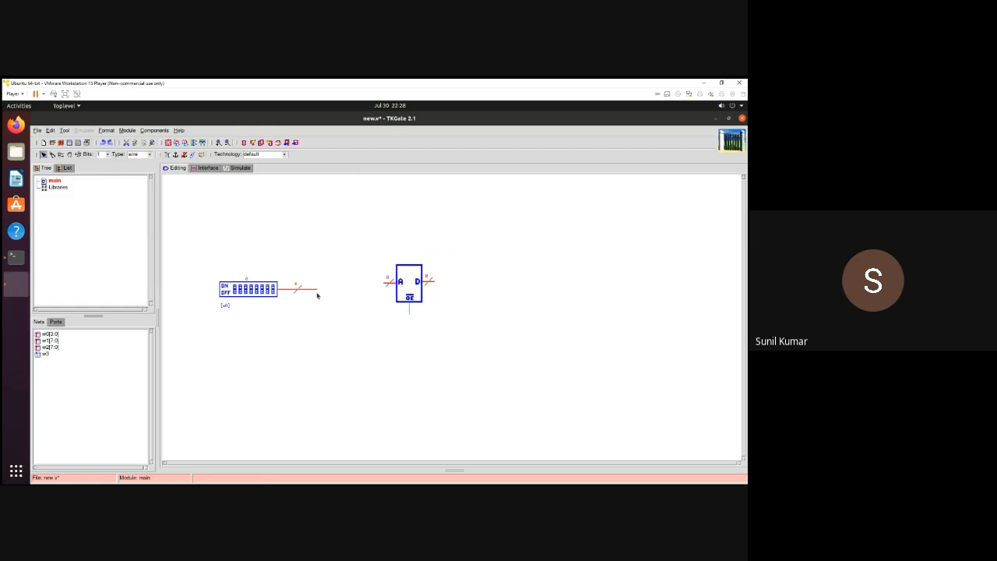
- Set the ROM's A and D wires to a bit width of 4 and join the DIP switch output to the A input
double_click(392, 284)
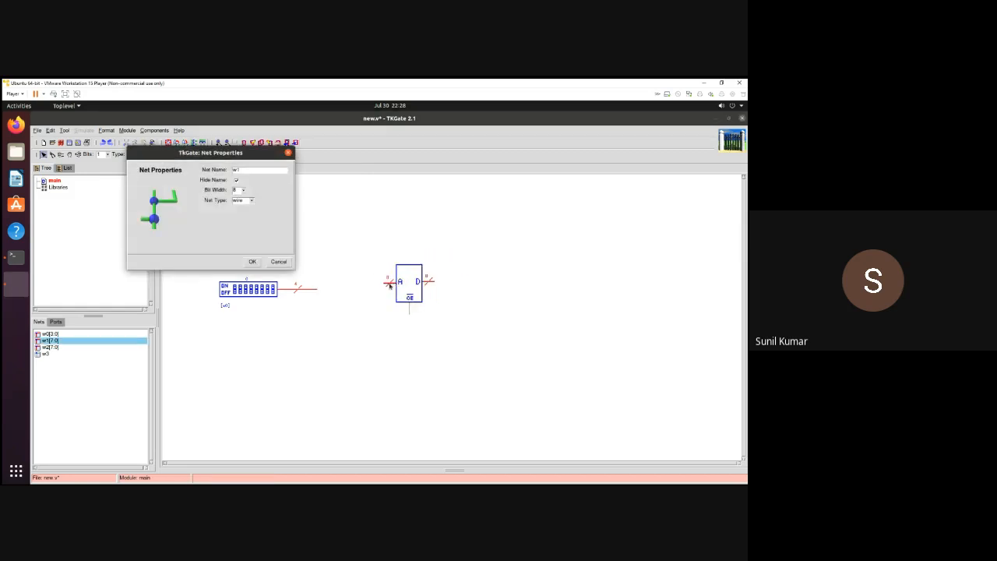
left_click(243, 190)
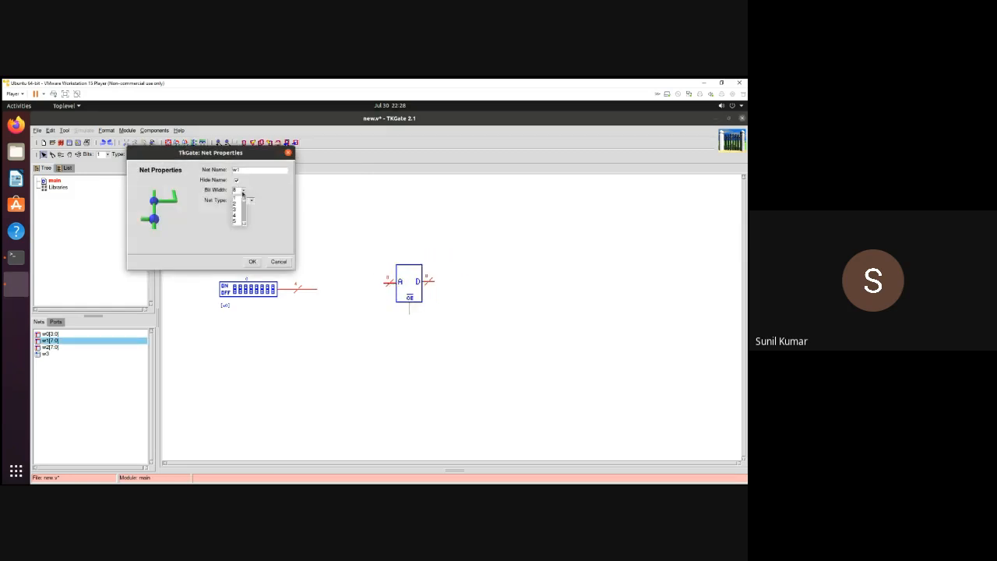
left_click(232, 217)
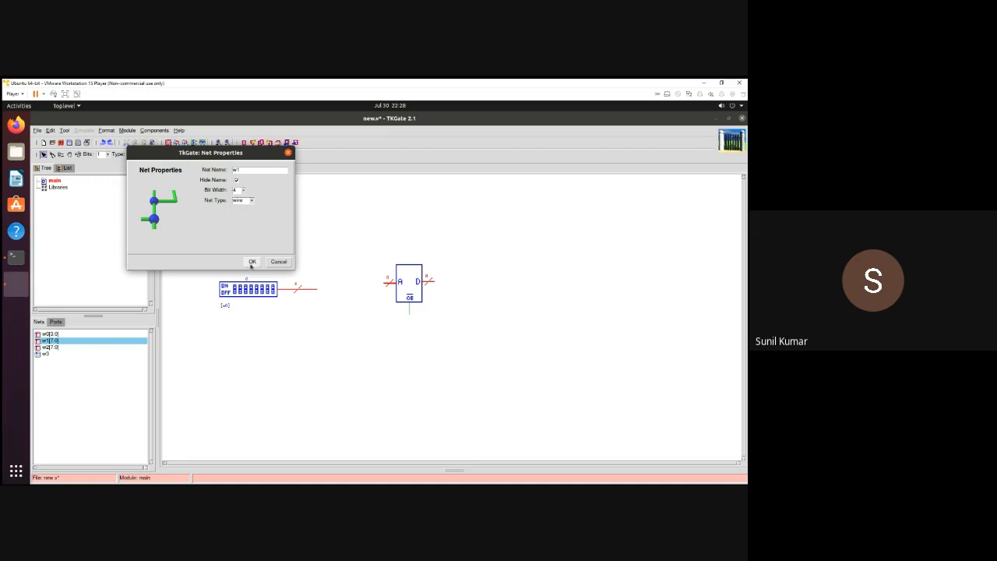
left_click(252, 261)
double_click(432, 284)
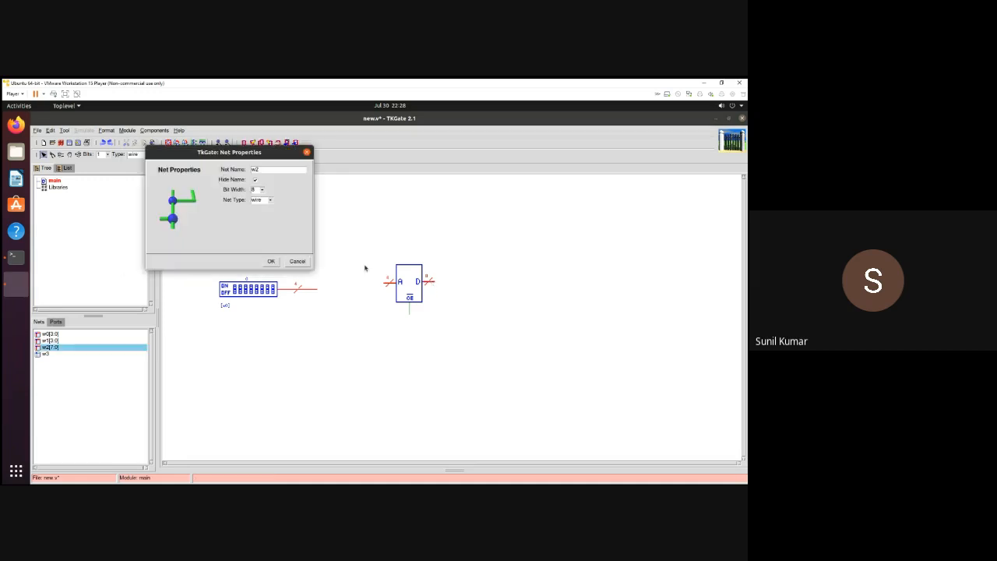
left_click(261, 190)
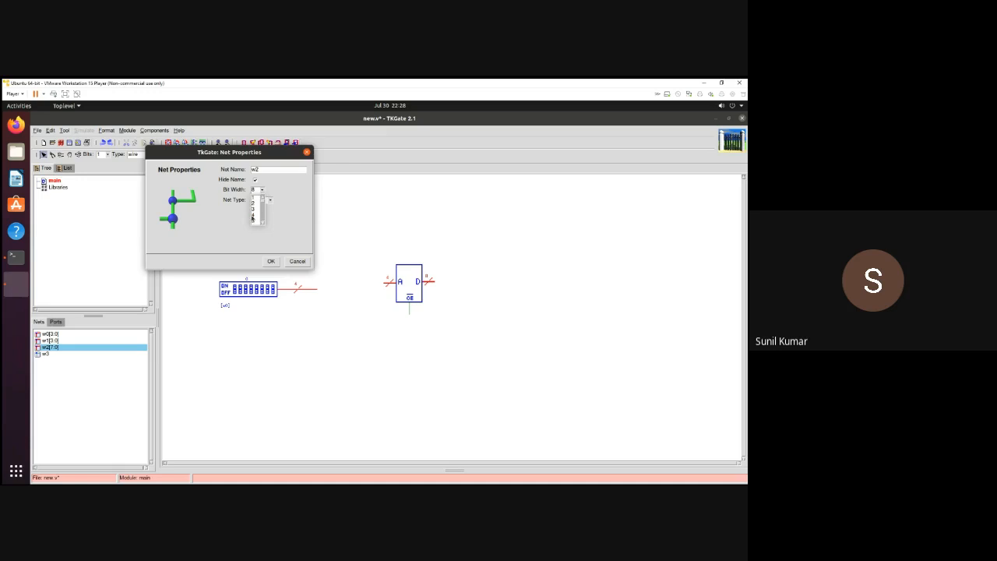
left_click(251, 219)
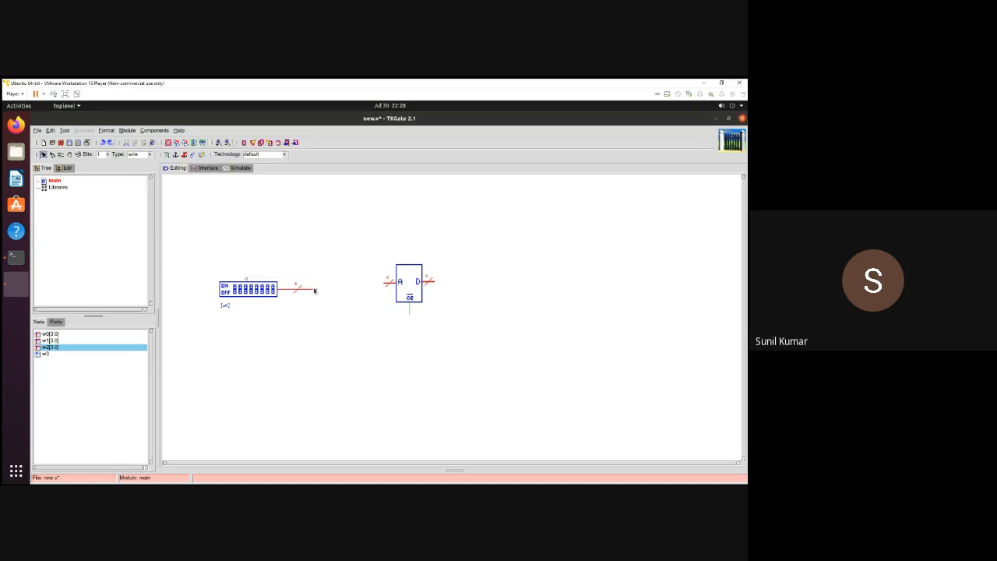
left_click_drag(315, 292, 389, 282)
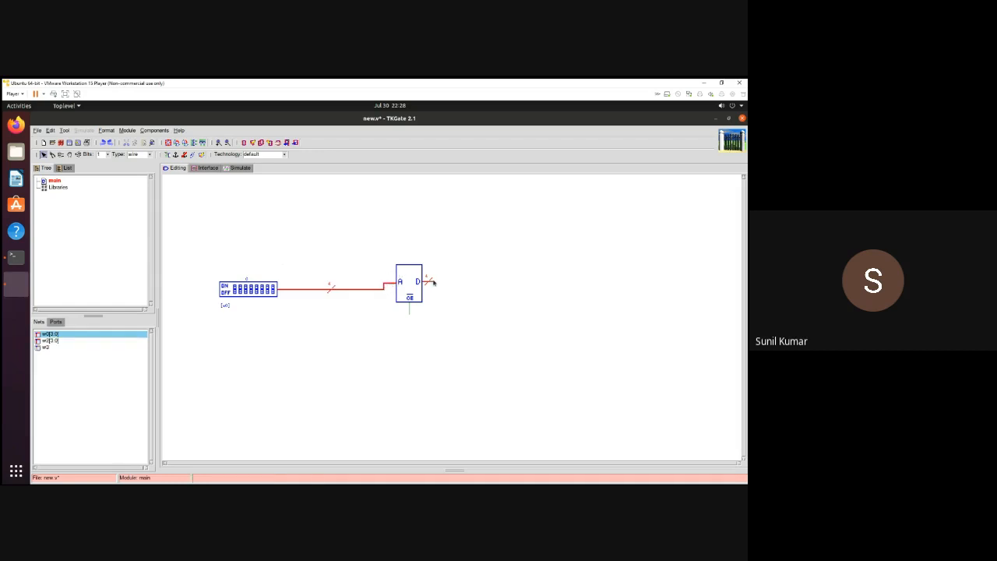
- Place an LED Bar just above the ROM's D output wire
right_click(452, 249)
mouse_move(480, 252)
mouse_move(529, 253)
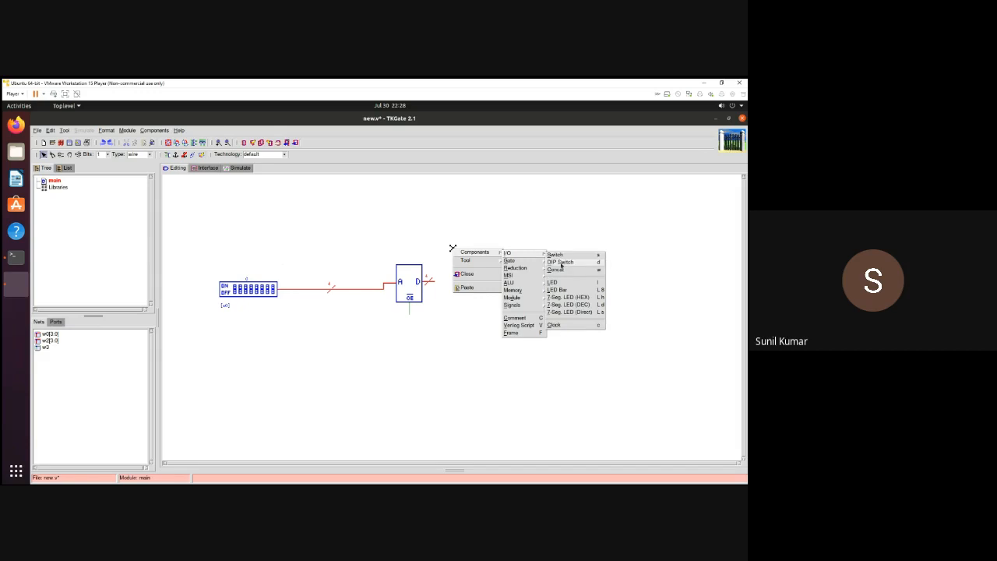
left_click(558, 289)
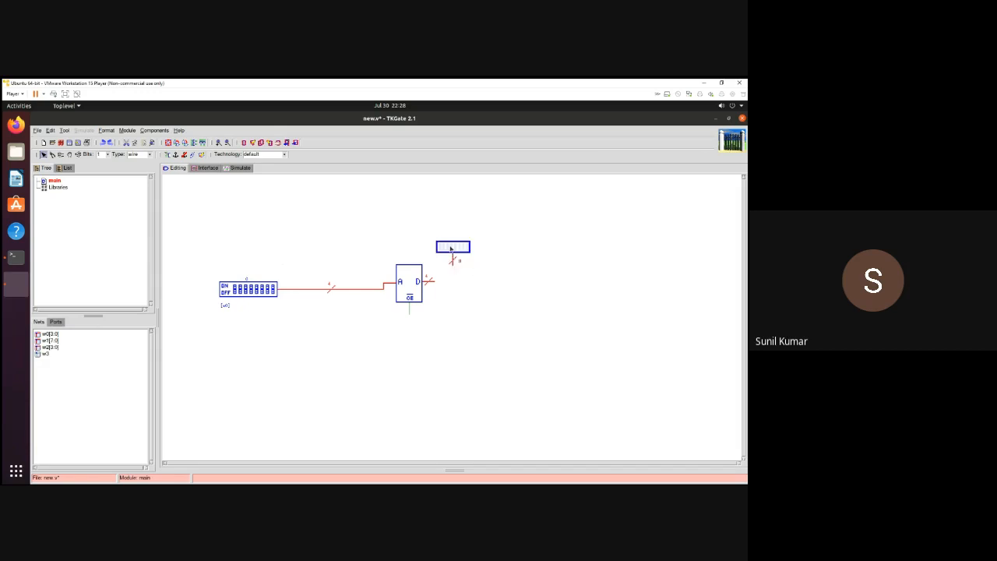
- Set the bit width of the LED Bar's input port to 4
double_click(451, 247)
left_click(187, 147)
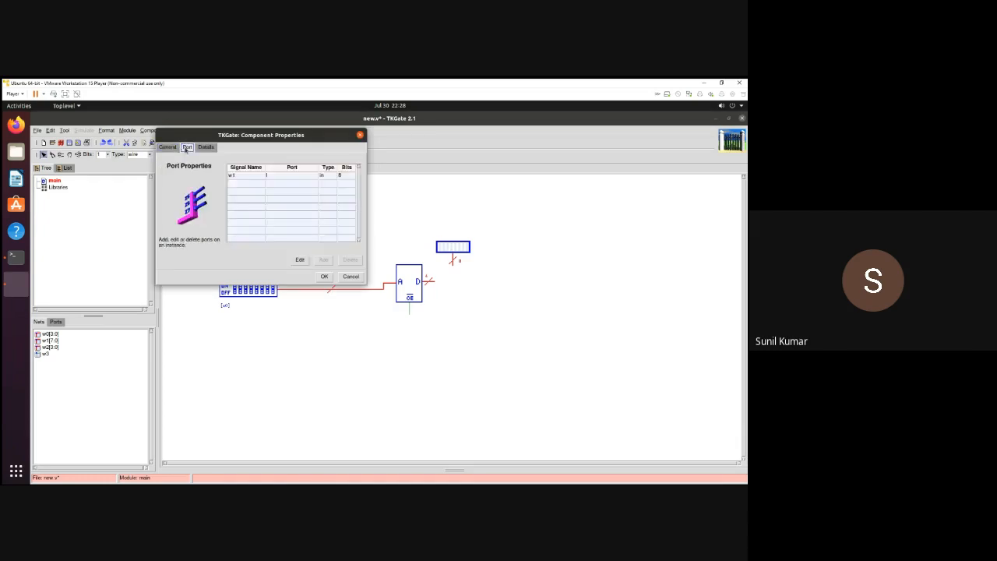
left_click(347, 175)
left_click(350, 177)
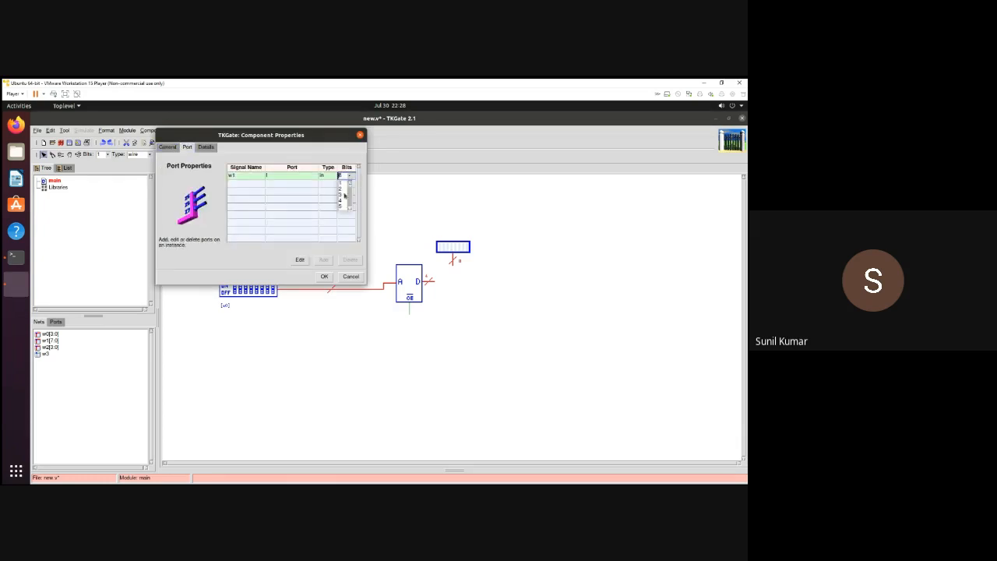
left_click(342, 201)
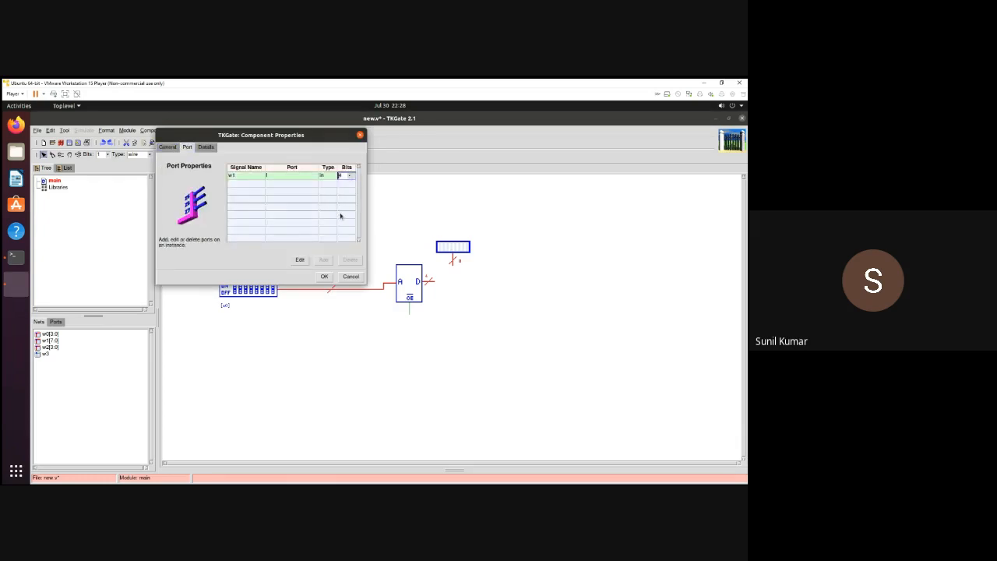
left_click(324, 277)
- Connect the LED Bar's input wire to the ROM's D output wire
left_click(452, 268)
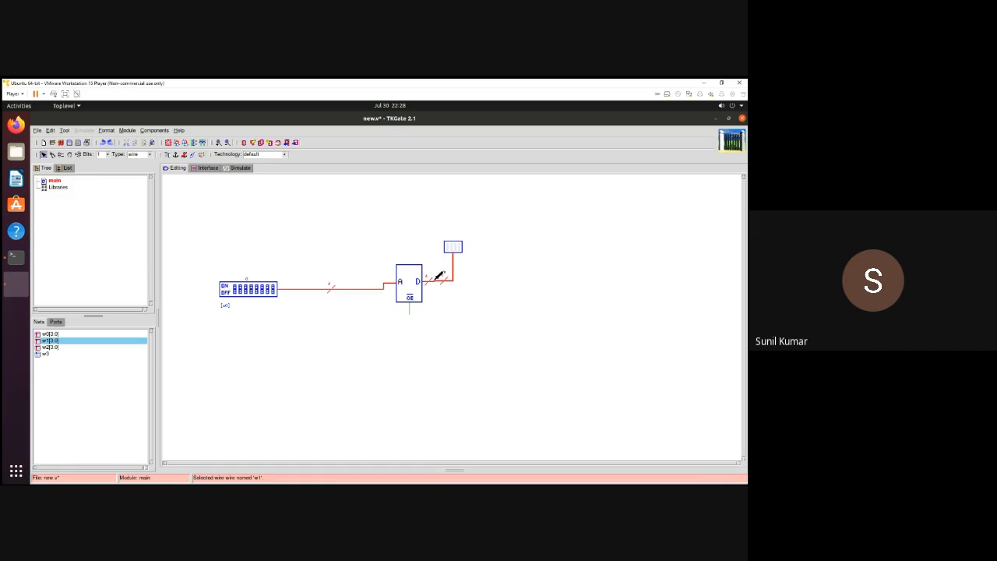
left_click_drag(434, 280, 437, 280)
left_click(460, 334)
- Place a Ground signal below the ROM and wire it to the ROM's OE input
right_click(363, 351)
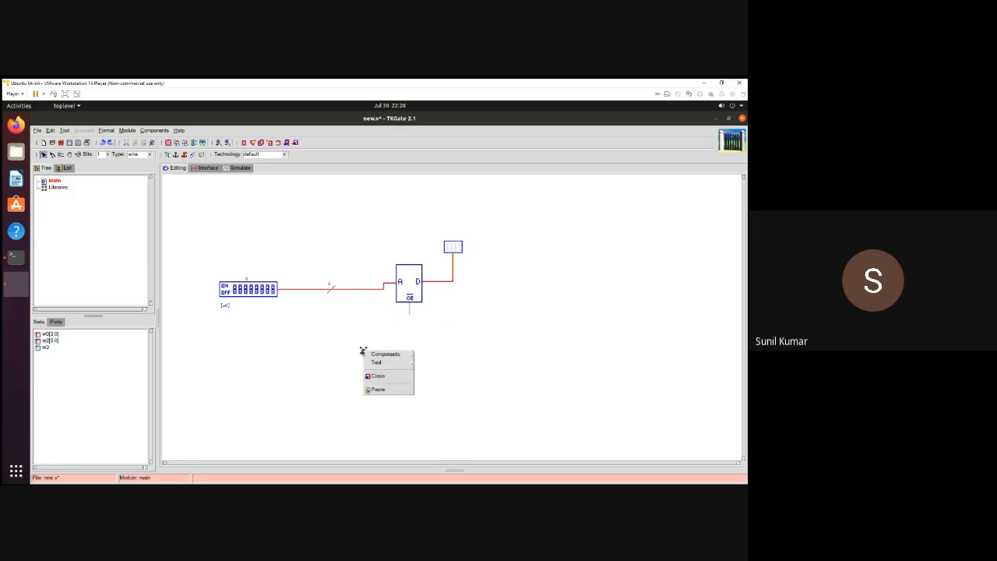
mouse_move(376, 357)
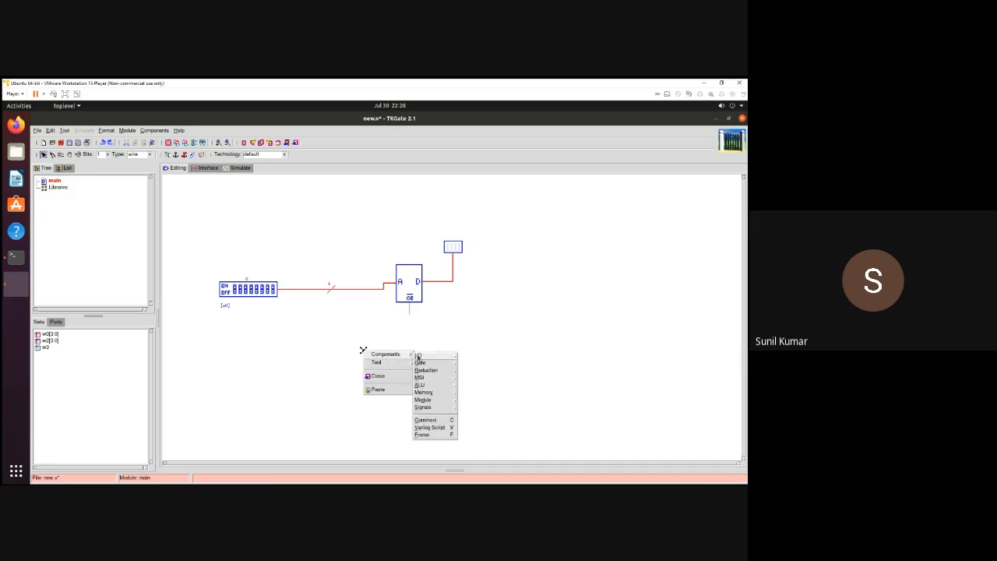
mouse_move(426, 385)
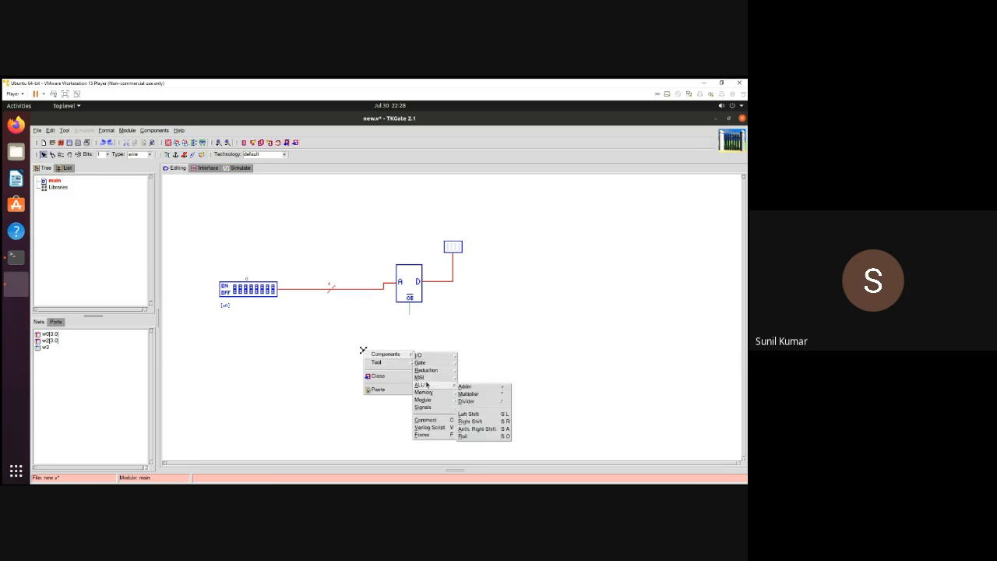
mouse_move(433, 406)
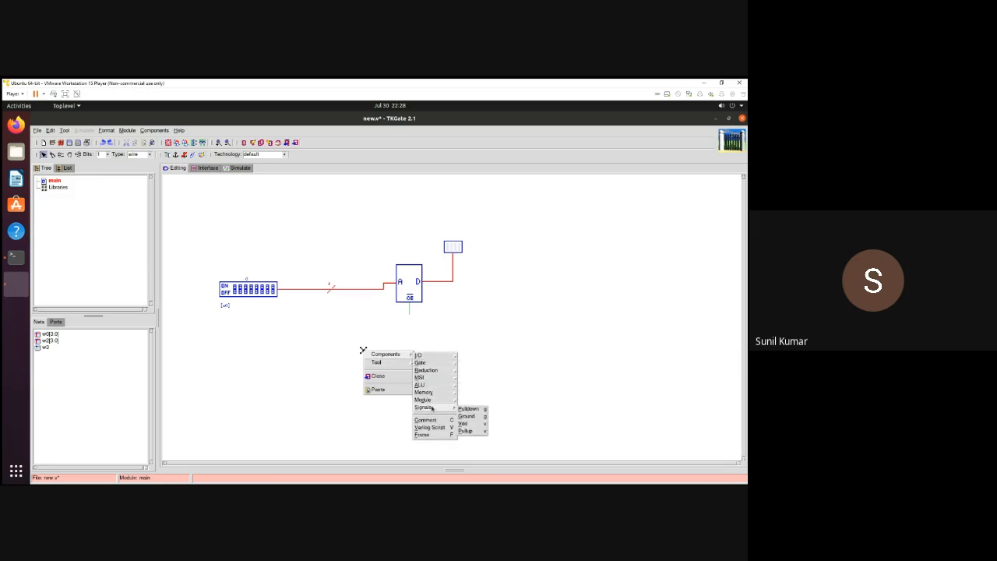
left_click(473, 417)
left_click_drag(363, 336, 409, 313)
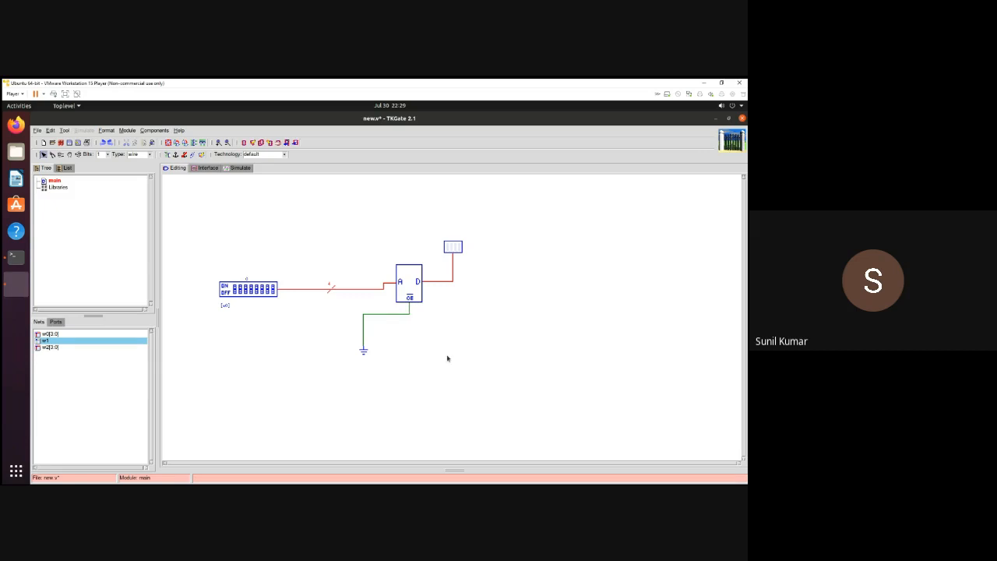
left_click(449, 357)
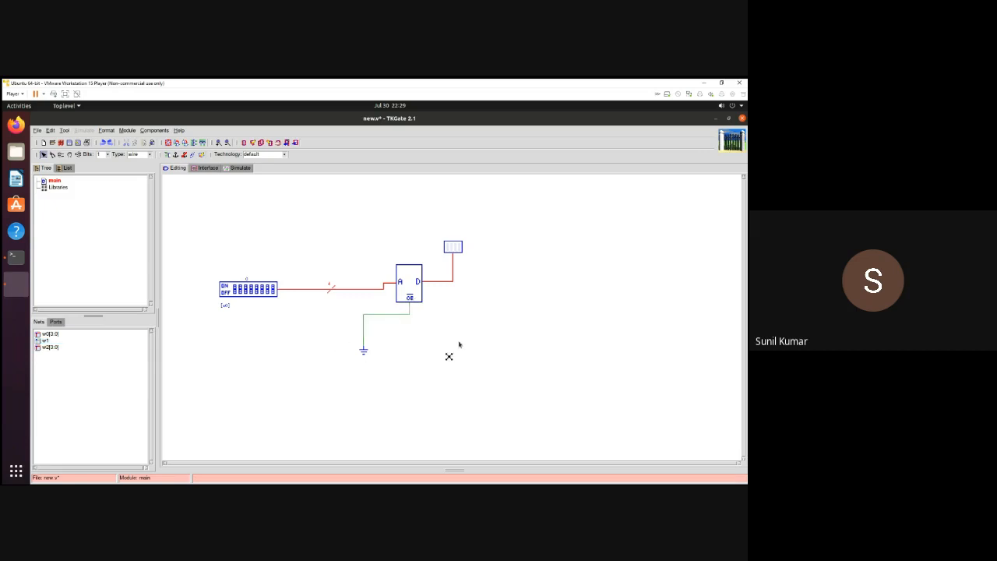
left_click(490, 343)
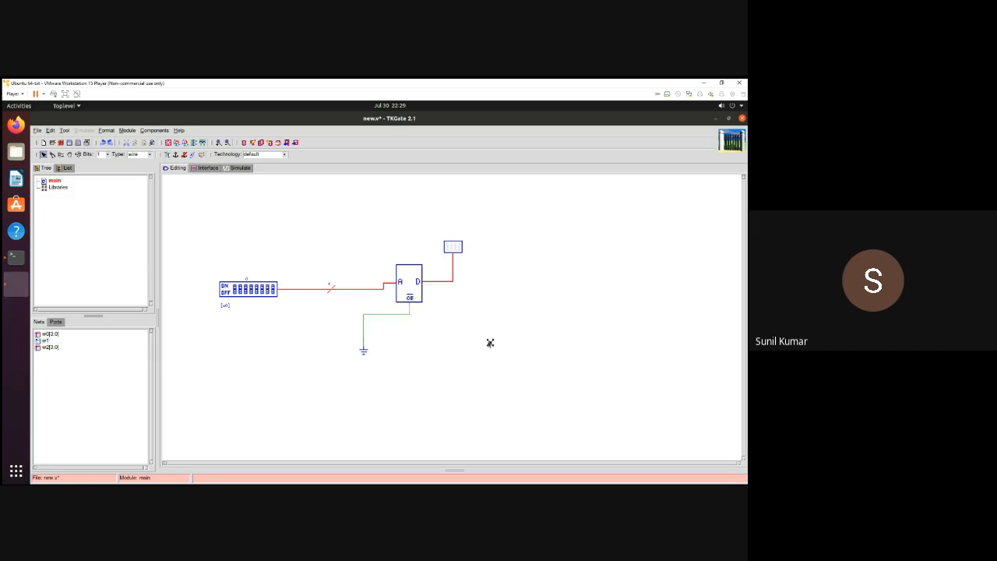
- Minimise the circuit editor and paste the copied test.mem file into the Home folder in the Files app
left_click(250, 293)
left_click(320, 439)
left_click(725, 119)
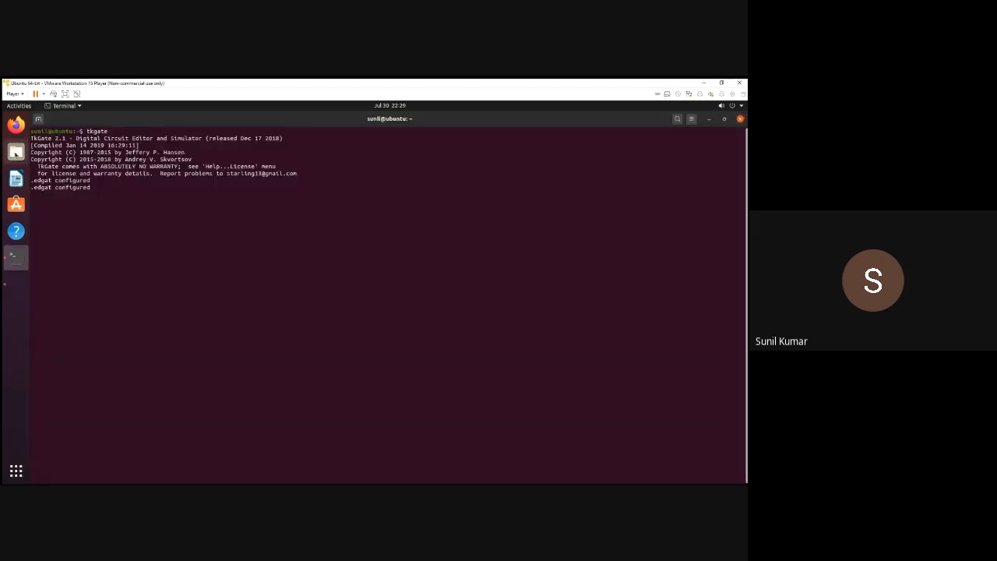
left_click(15, 152)
right_click(238, 270)
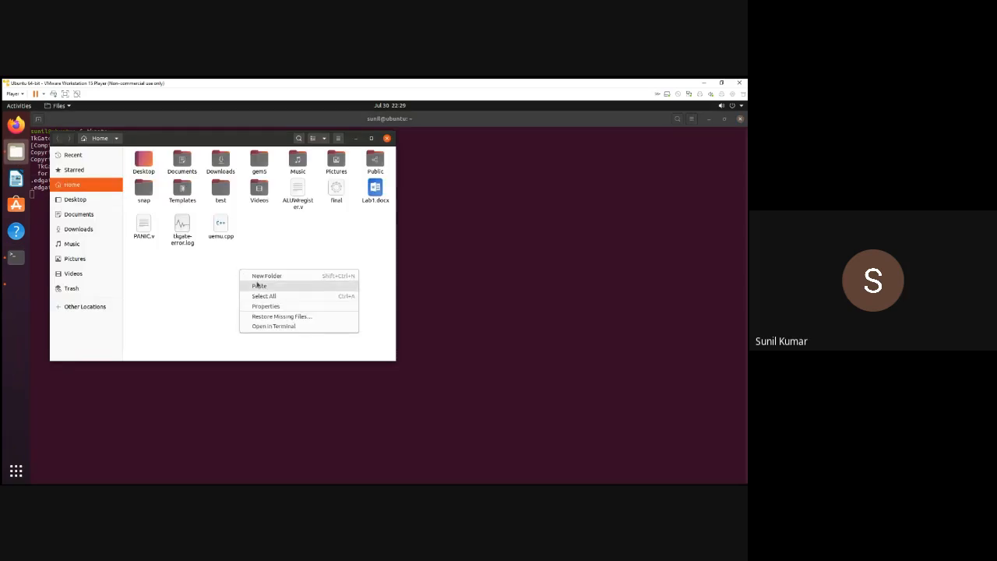
left_click(242, 283)
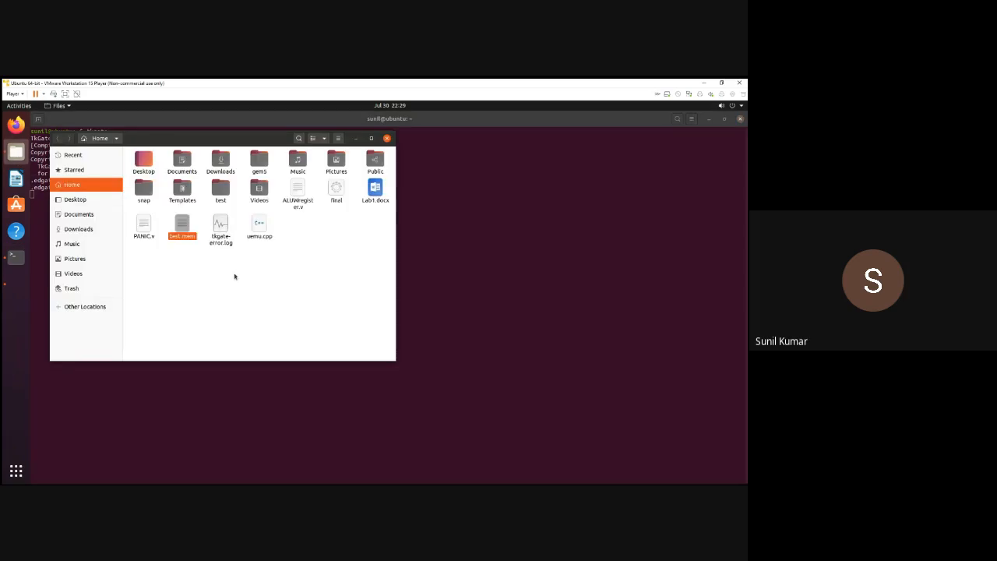
- Open test.mem in the text editor, examine the first data values stored at address 0, and close the file
double_click(182, 227)
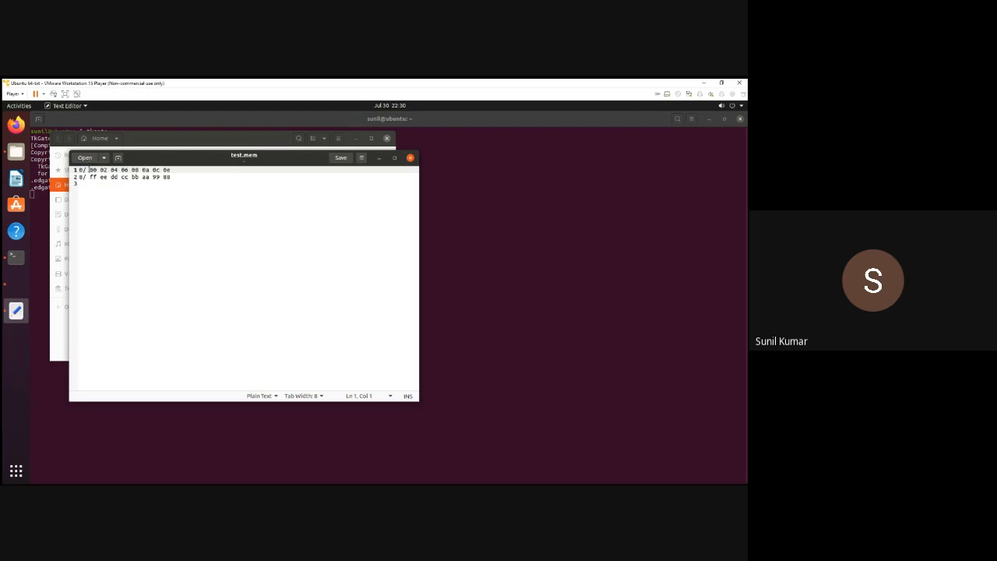
double_click(91, 169)
left_click(99, 207)
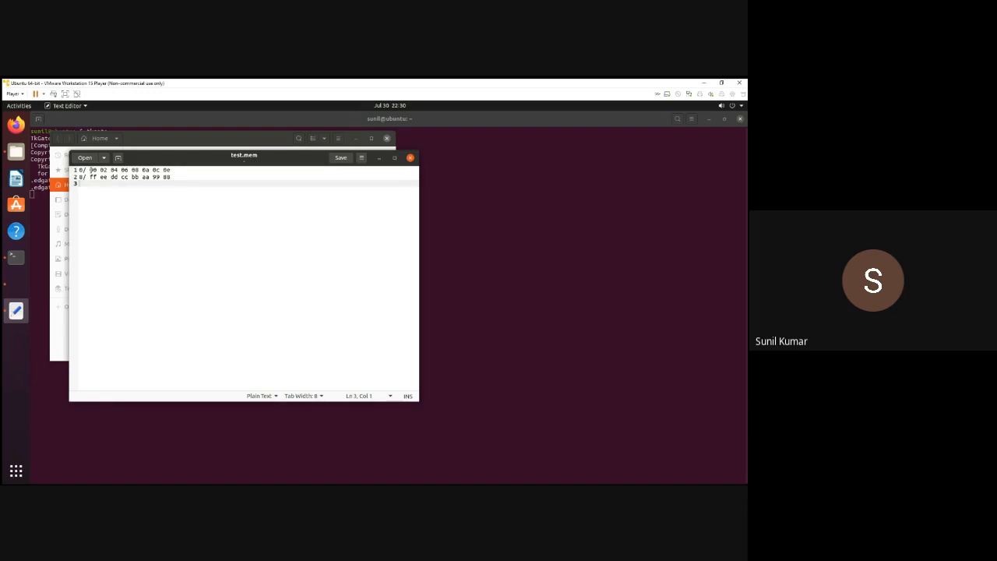
left_click_drag(92, 170, 91, 170)
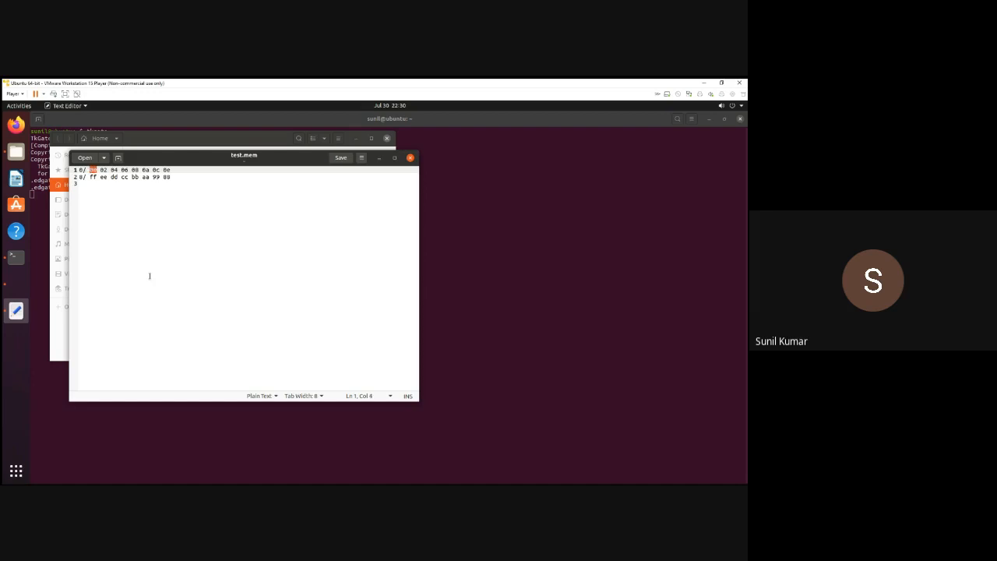
left_click(106, 170)
left_click_drag(106, 169, 110, 170)
left_click(410, 158)
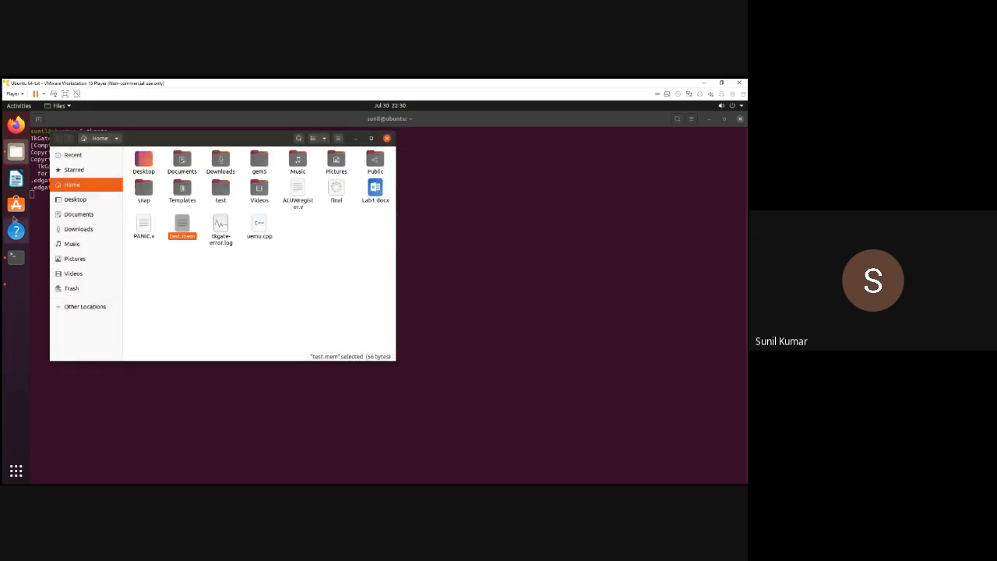
- Return to TKGate and set the bit width of the wire between the ROM's D output and the LED Bar to 8
left_click(15, 282)
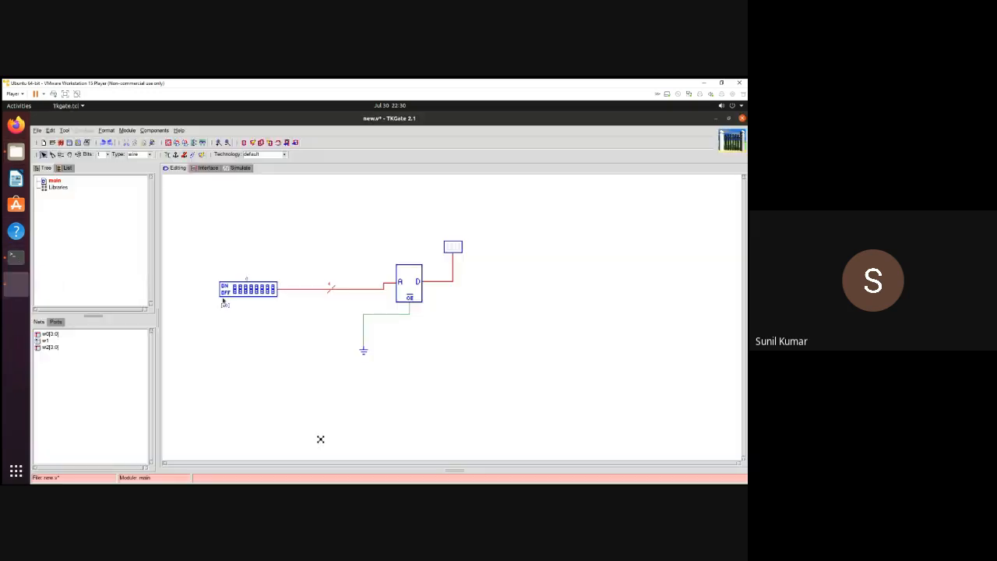
left_click(450, 284)
double_click(448, 283)
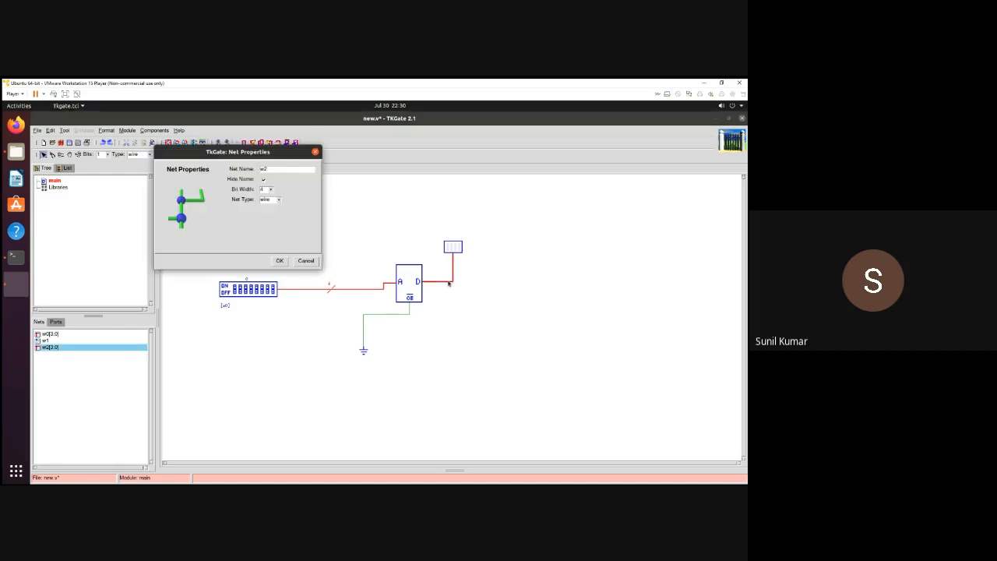
left_click(269, 190)
scroll(270, 224, "down", 2)
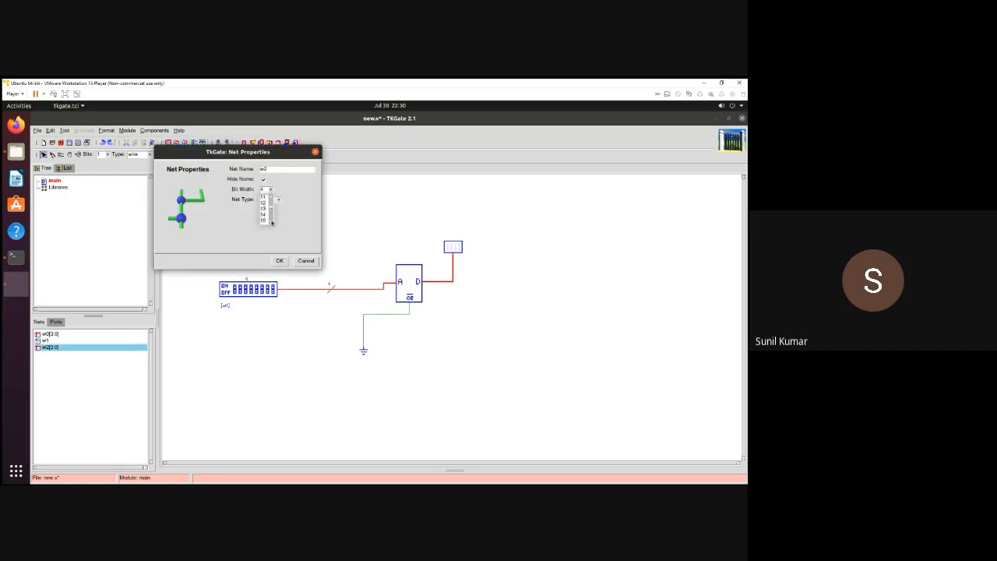
scroll(269, 213, "up", 1)
left_click(264, 209)
left_click(280, 261)
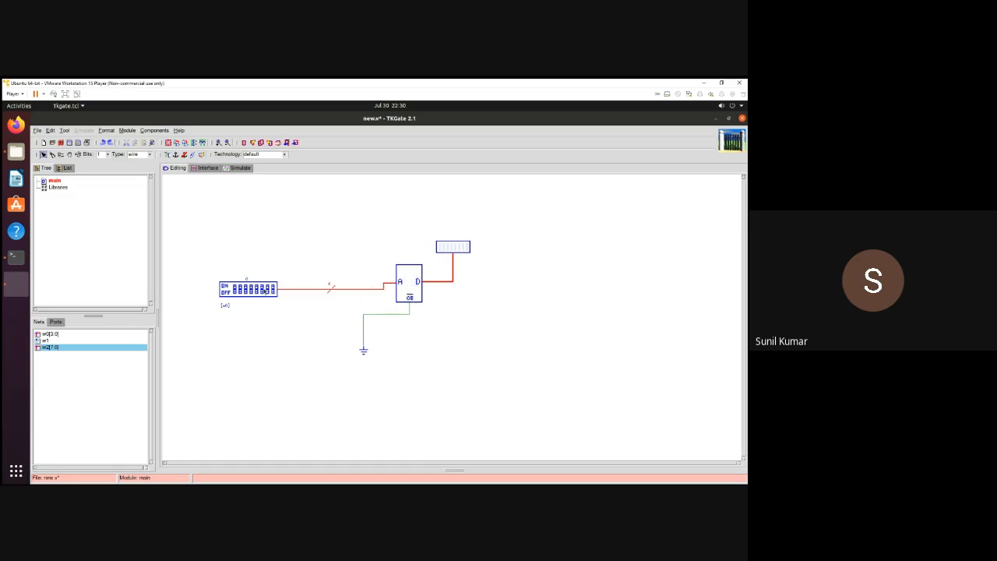
- Check the ROM's port widths and assign test.mem from the home directory as its memory file
right_click(408, 279)
left_click(415, 281)
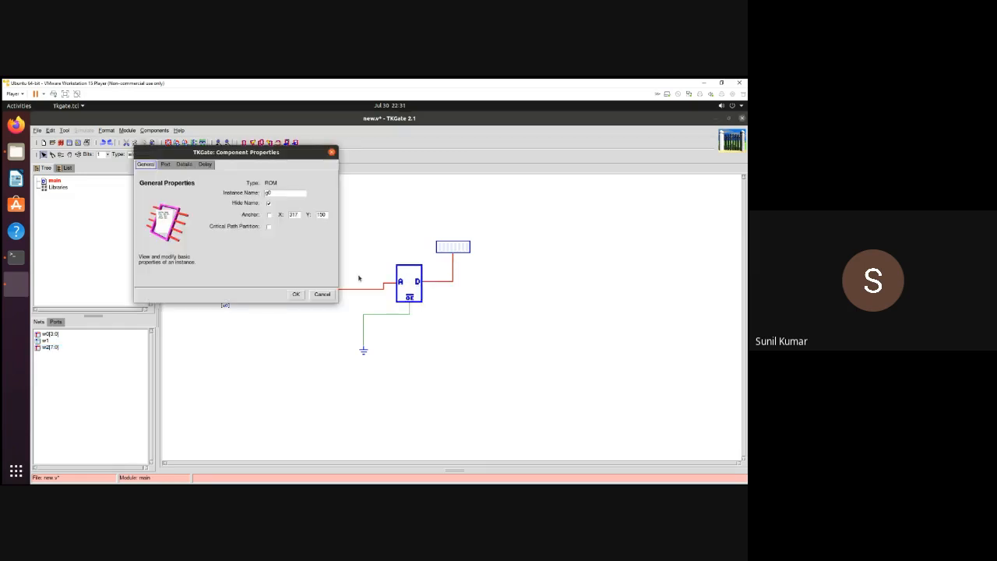
left_click(165, 165)
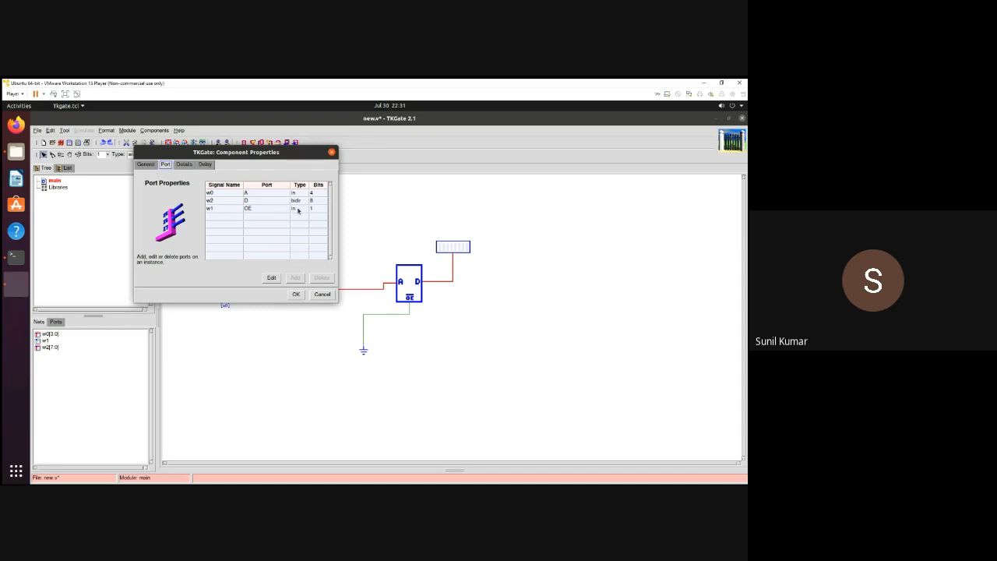
left_click(180, 166)
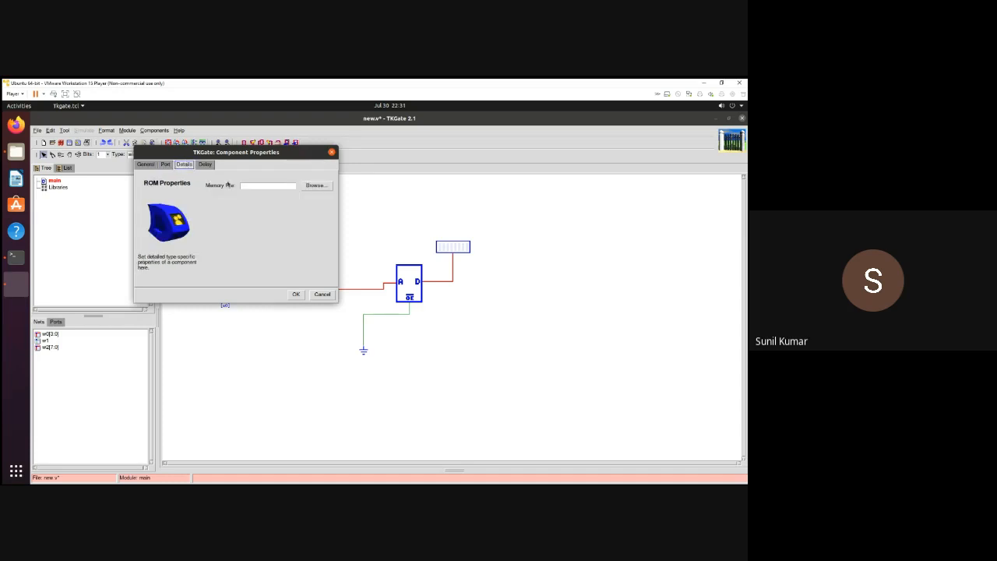
left_click(312, 185)
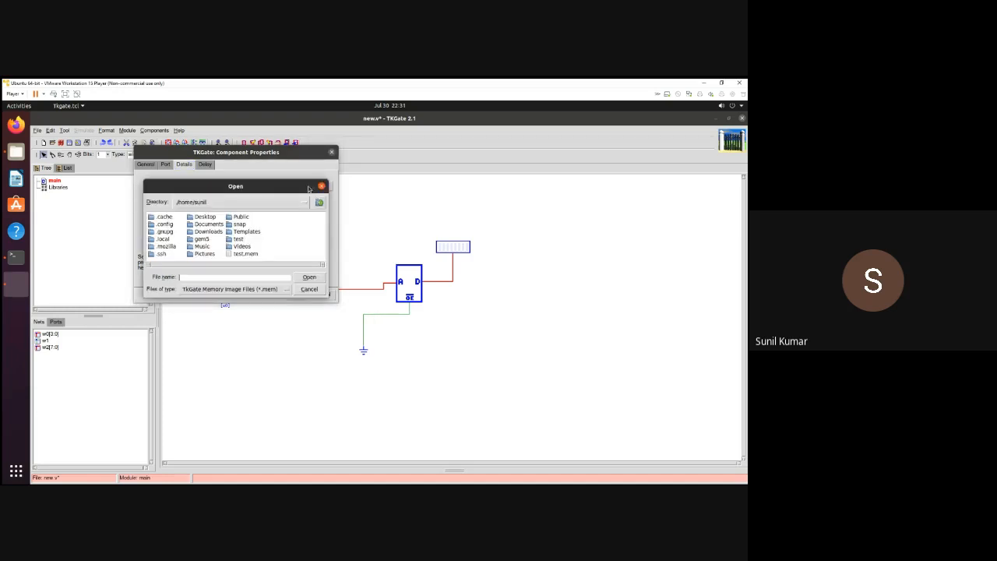
left_click(246, 255)
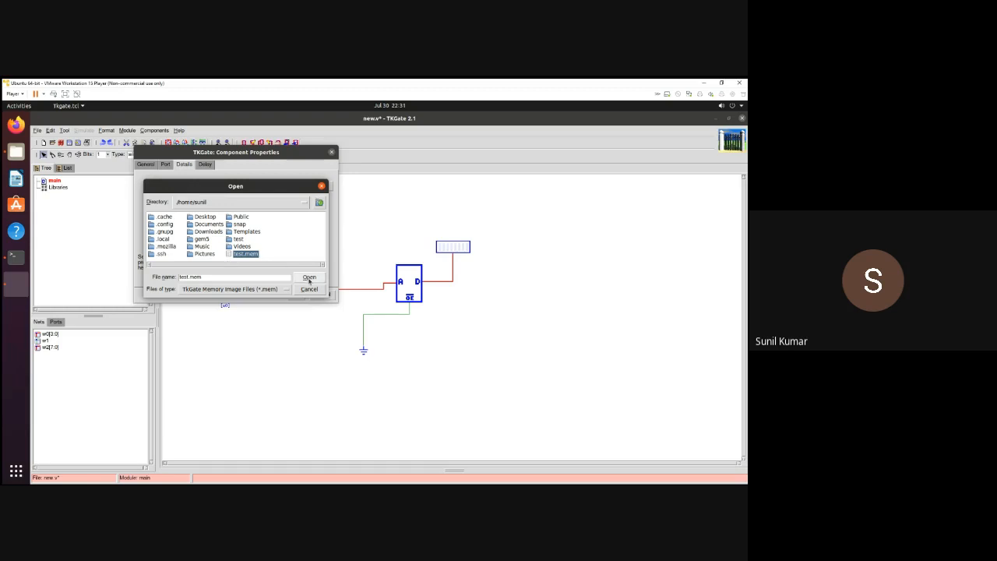
left_click(309, 278)
left_click(295, 293)
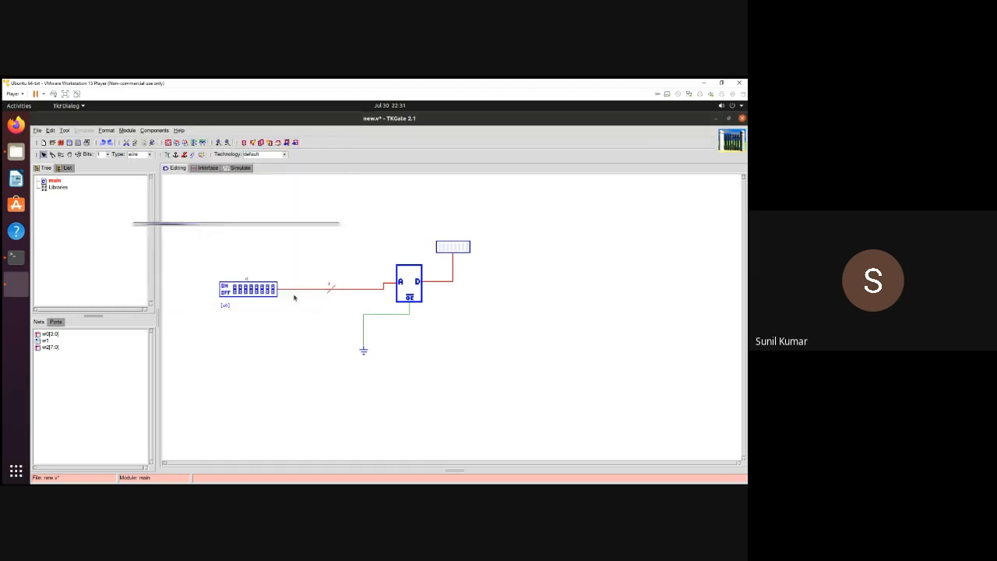
- Start and run the simulation, and apply a DIP switch value of 2
left_click(236, 168)
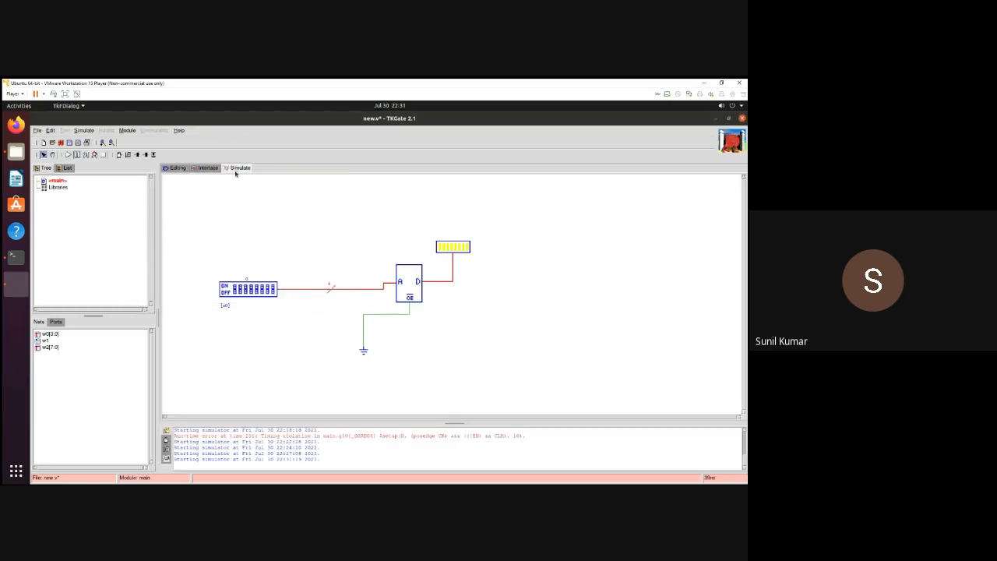
left_click(68, 154)
left_click(246, 293)
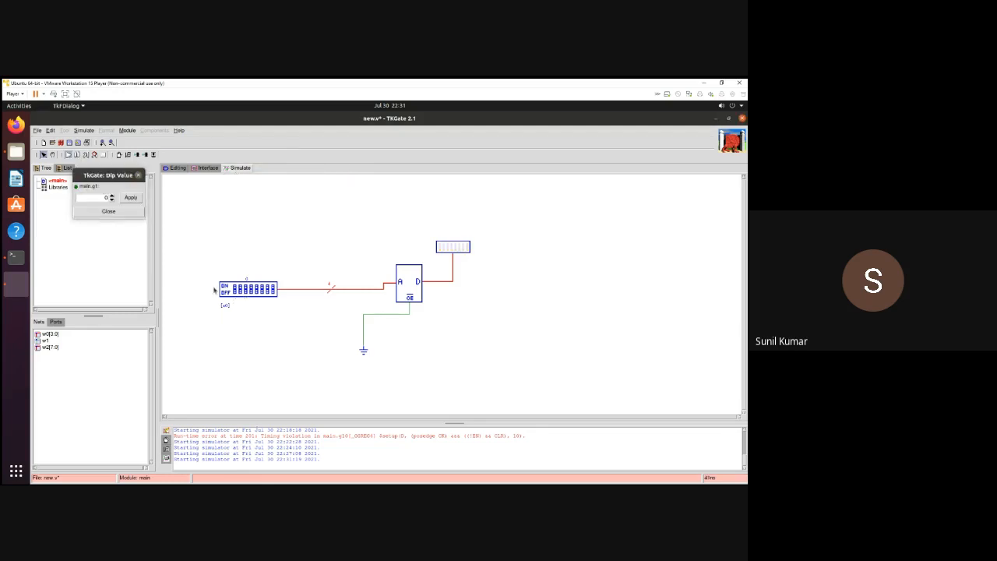
left_click(111, 196)
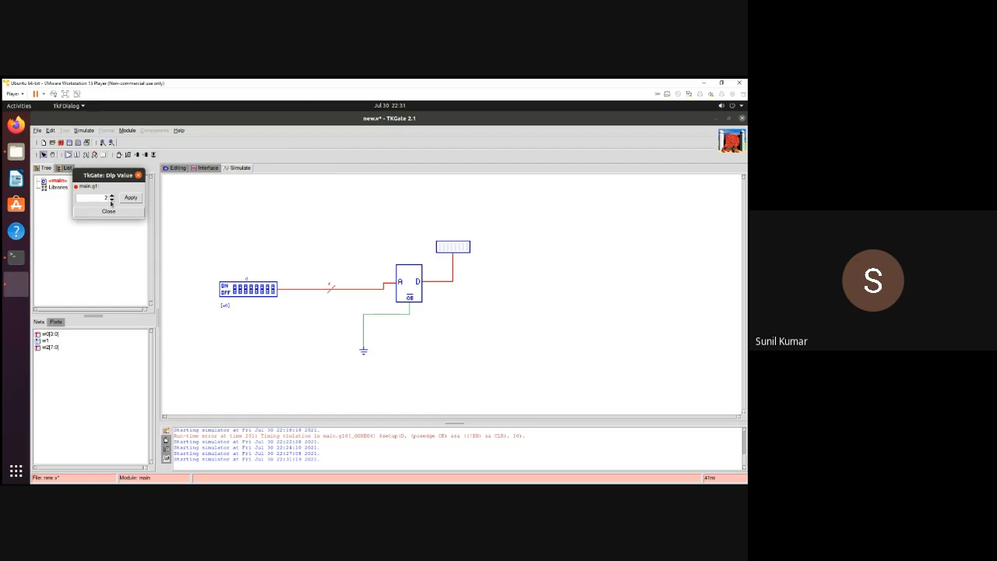
left_click(131, 199)
- Reopen test.mem from the Home folder and arrange its window beside the LED Bar to compare the stored data with the output
left_click(17, 151)
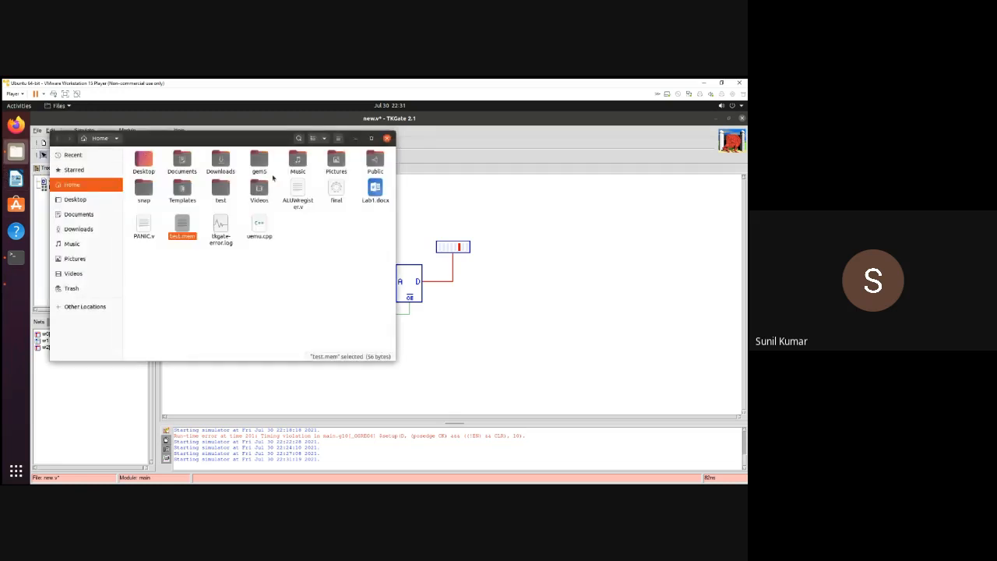
double_click(180, 227)
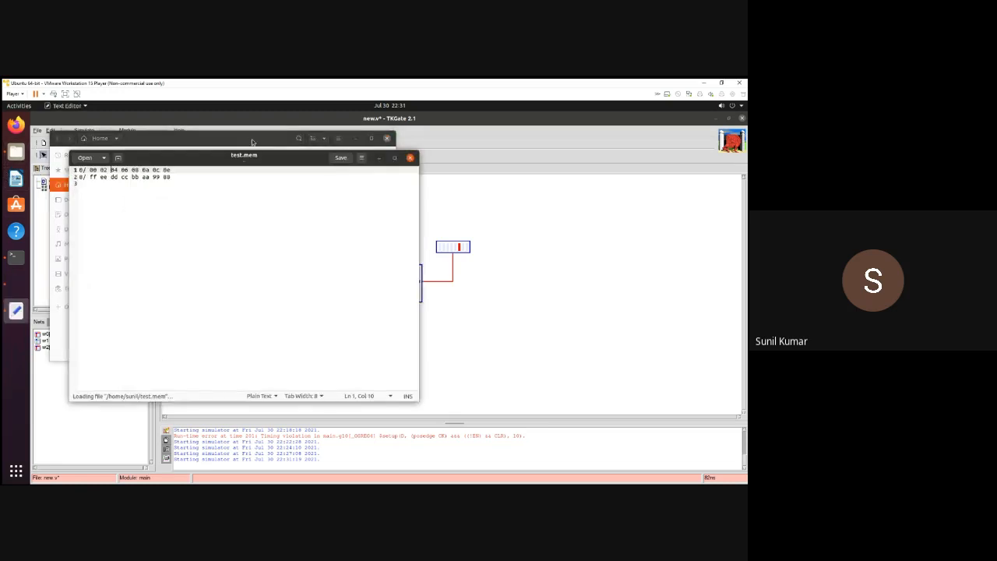
left_click(353, 139)
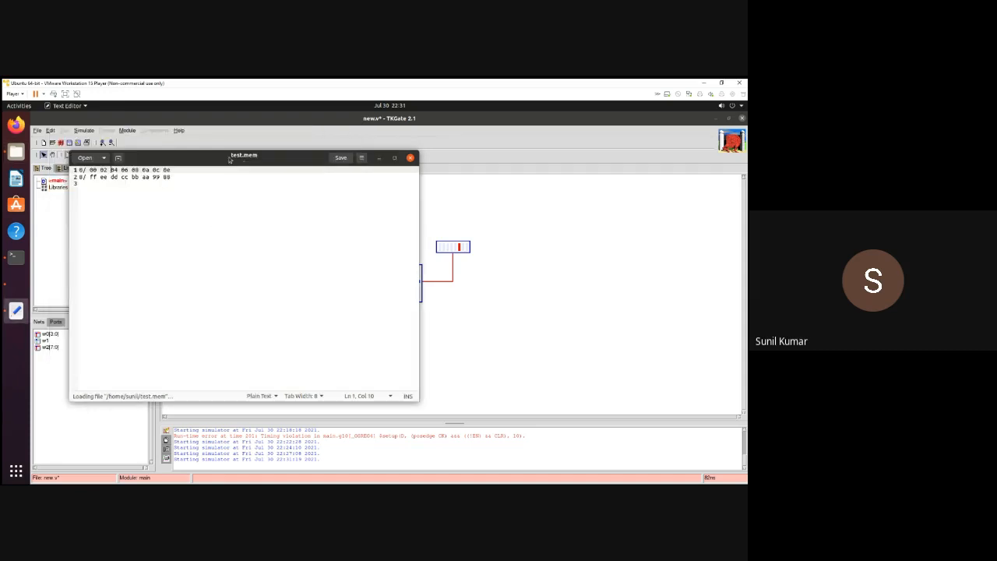
left_click_drag(251, 156, 230, 182)
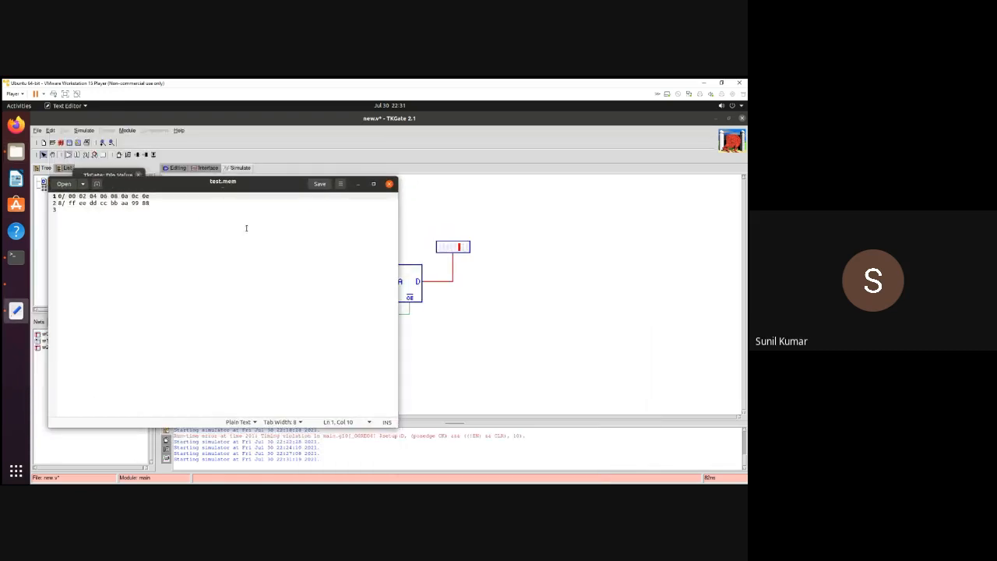
- Shrink the test.mem window, highlight the data word 04, and move the window clear of the Dip Value dialog
left_click_drag(268, 392, 152, 255)
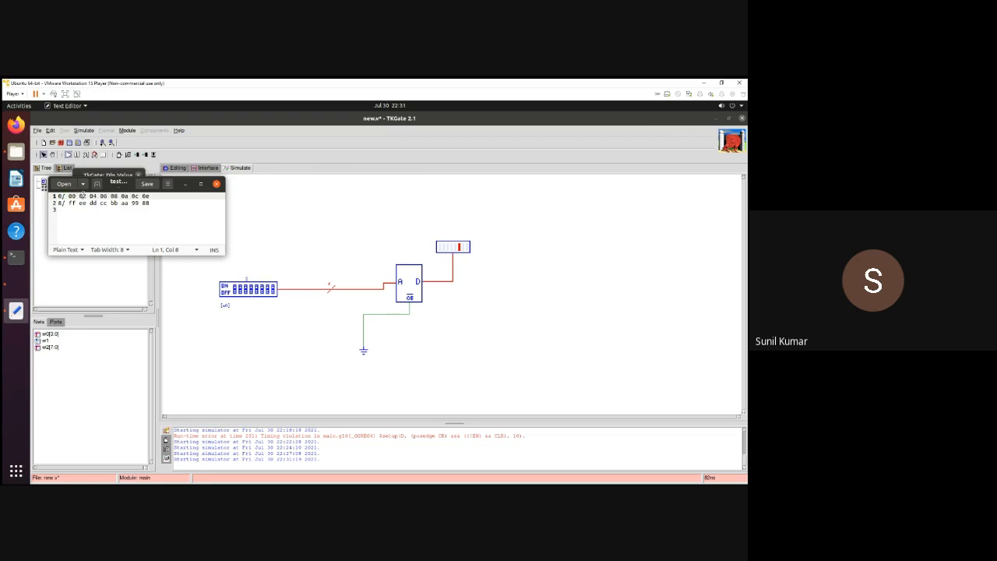
left_click_drag(83, 196, 98, 196)
left_click_drag(118, 182, 129, 250)
- Apply a DIP switch value of 0 and restore TKGate to a smaller window beside the test.mem window
left_click(112, 196)
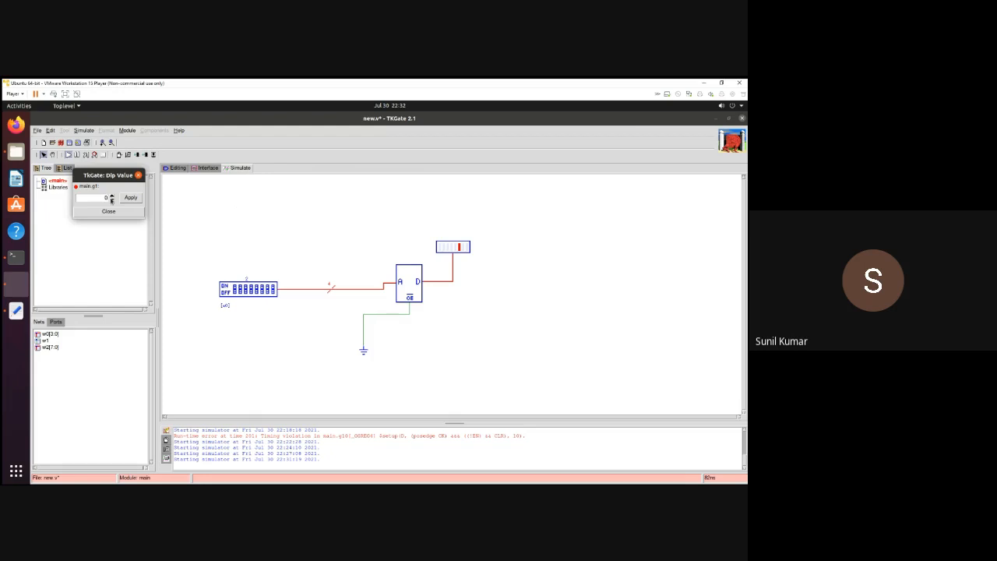
left_click(130, 197)
left_click(727, 118)
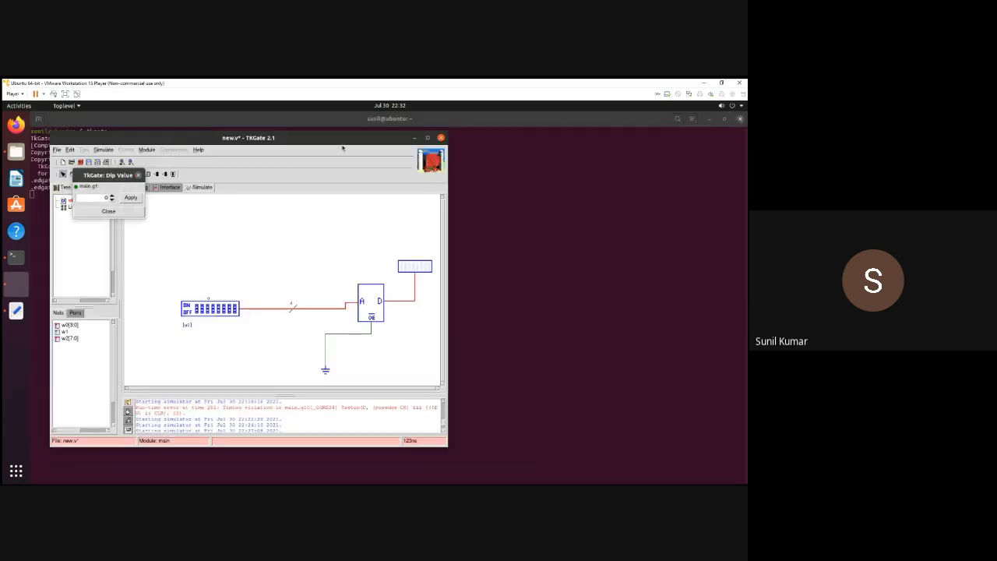
left_click_drag(291, 138, 509, 148)
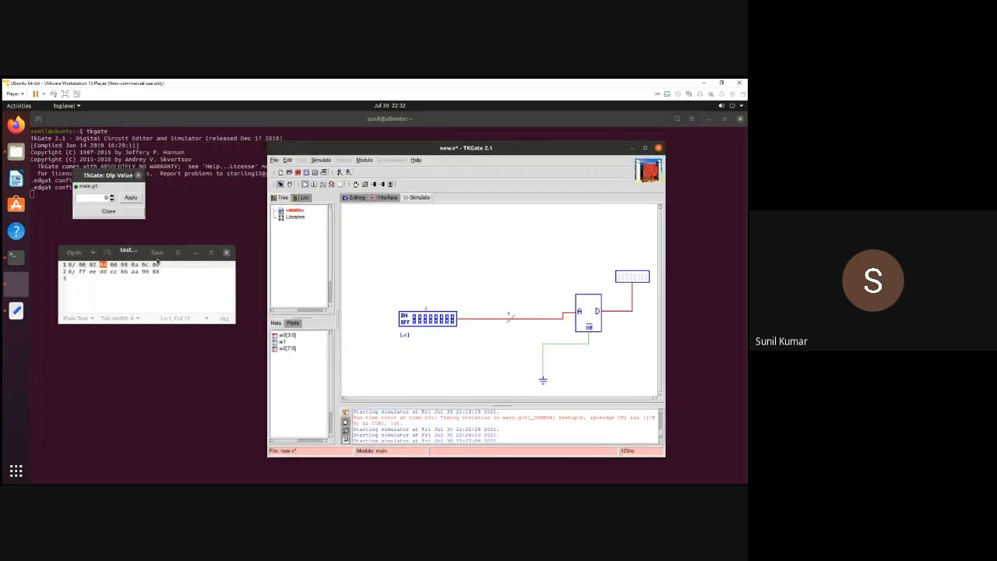
left_click(87, 265)
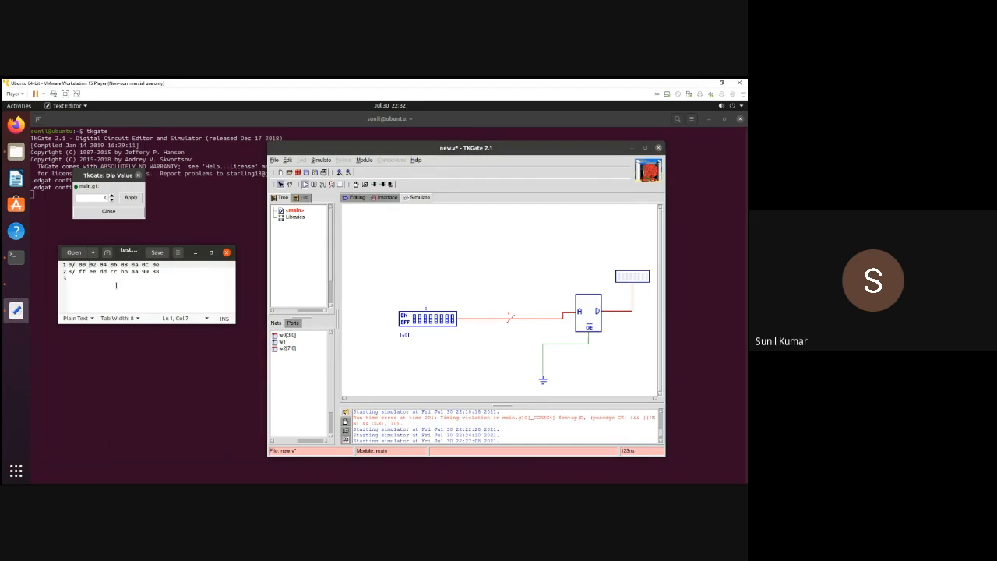
- Apply DIP switch values from 1 up to 4 one by one, comparing the LED Bar output with the words in test.mem
left_click(434, 318)
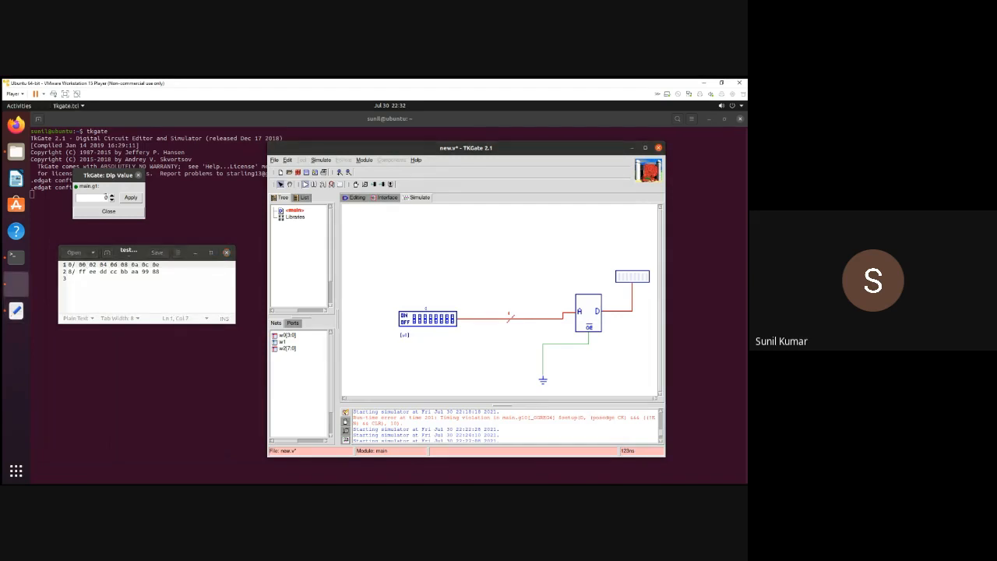
left_click(110, 197)
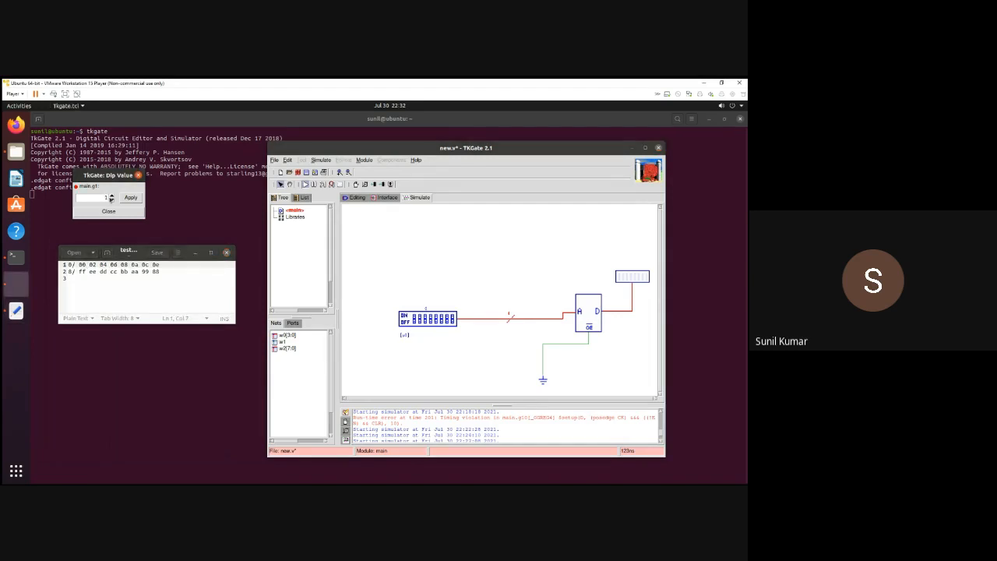
left_click(130, 197)
left_click(112, 195)
left_click(130, 197)
left_click(130, 197)
left_click(112, 195)
left_click(130, 197)
left_click_drag(78, 265, 161, 271)
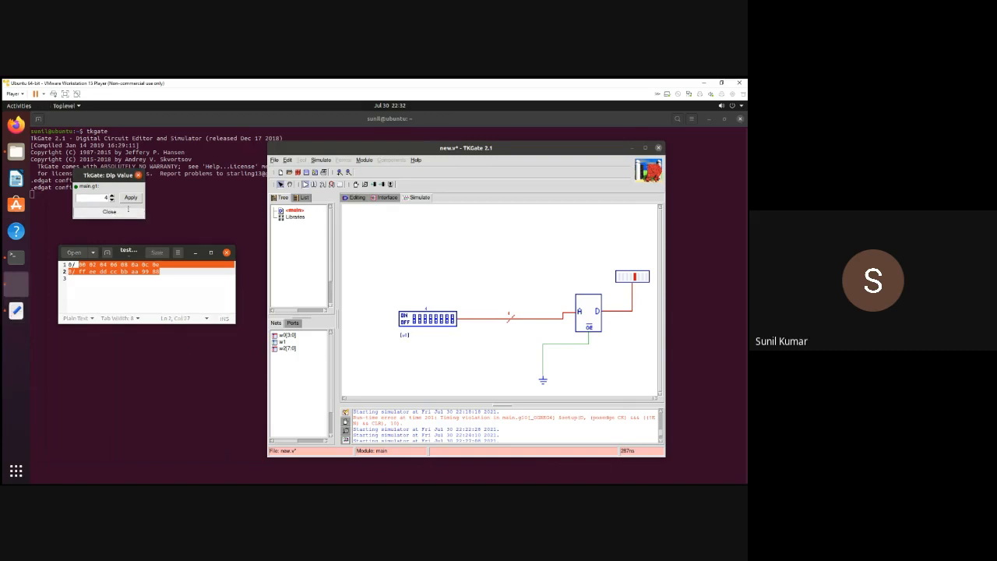
- Close the Dip Value dialog and test.mem, and exit TKGate without saving the modified circuit
left_click(129, 211)
left_click(225, 252)
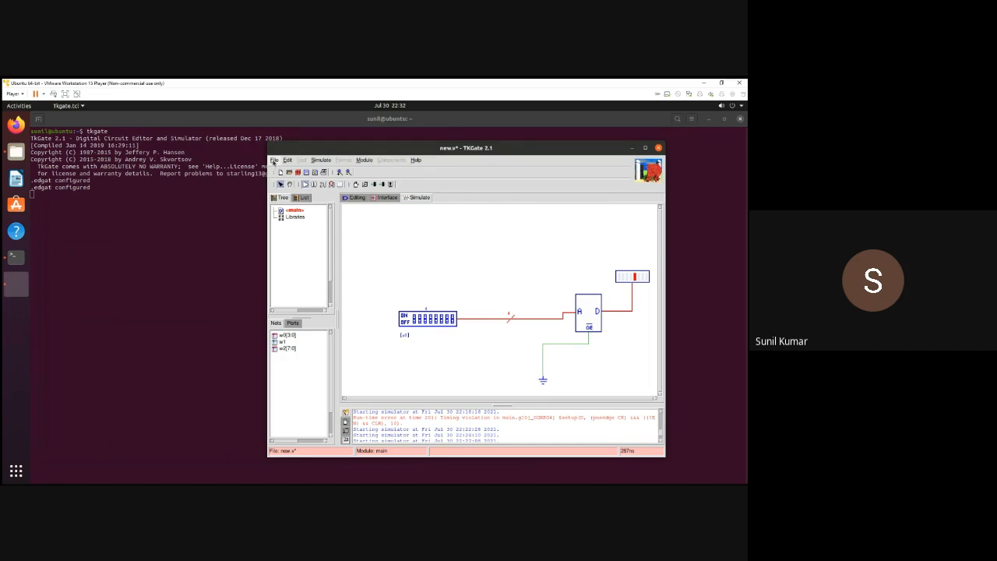
left_click(273, 160)
left_click(285, 246)
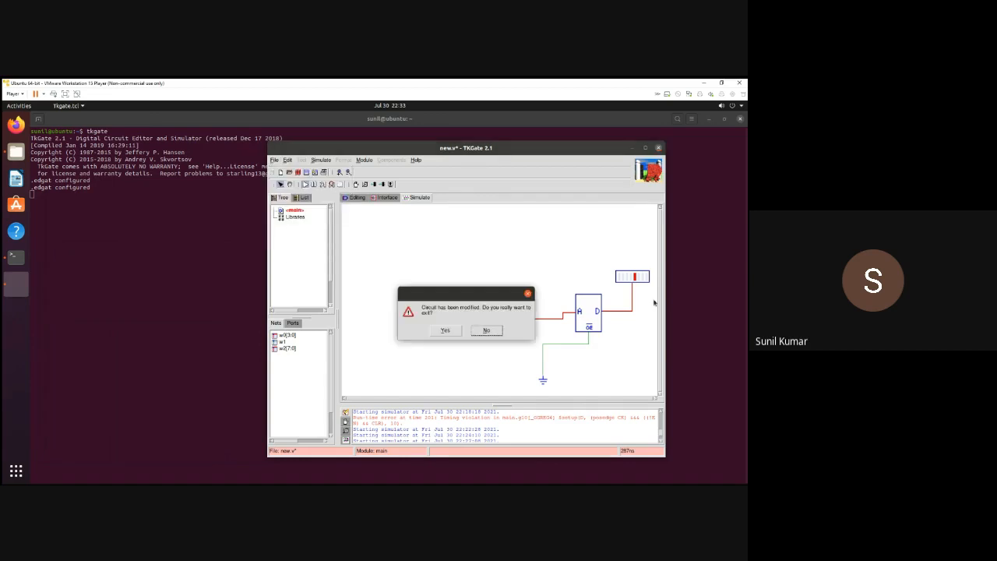
left_click(445, 330)
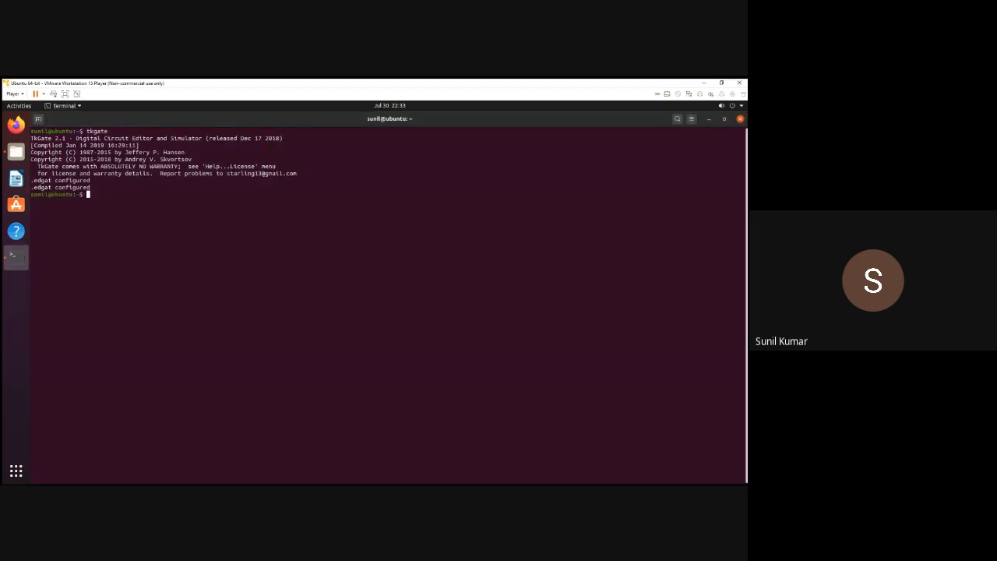